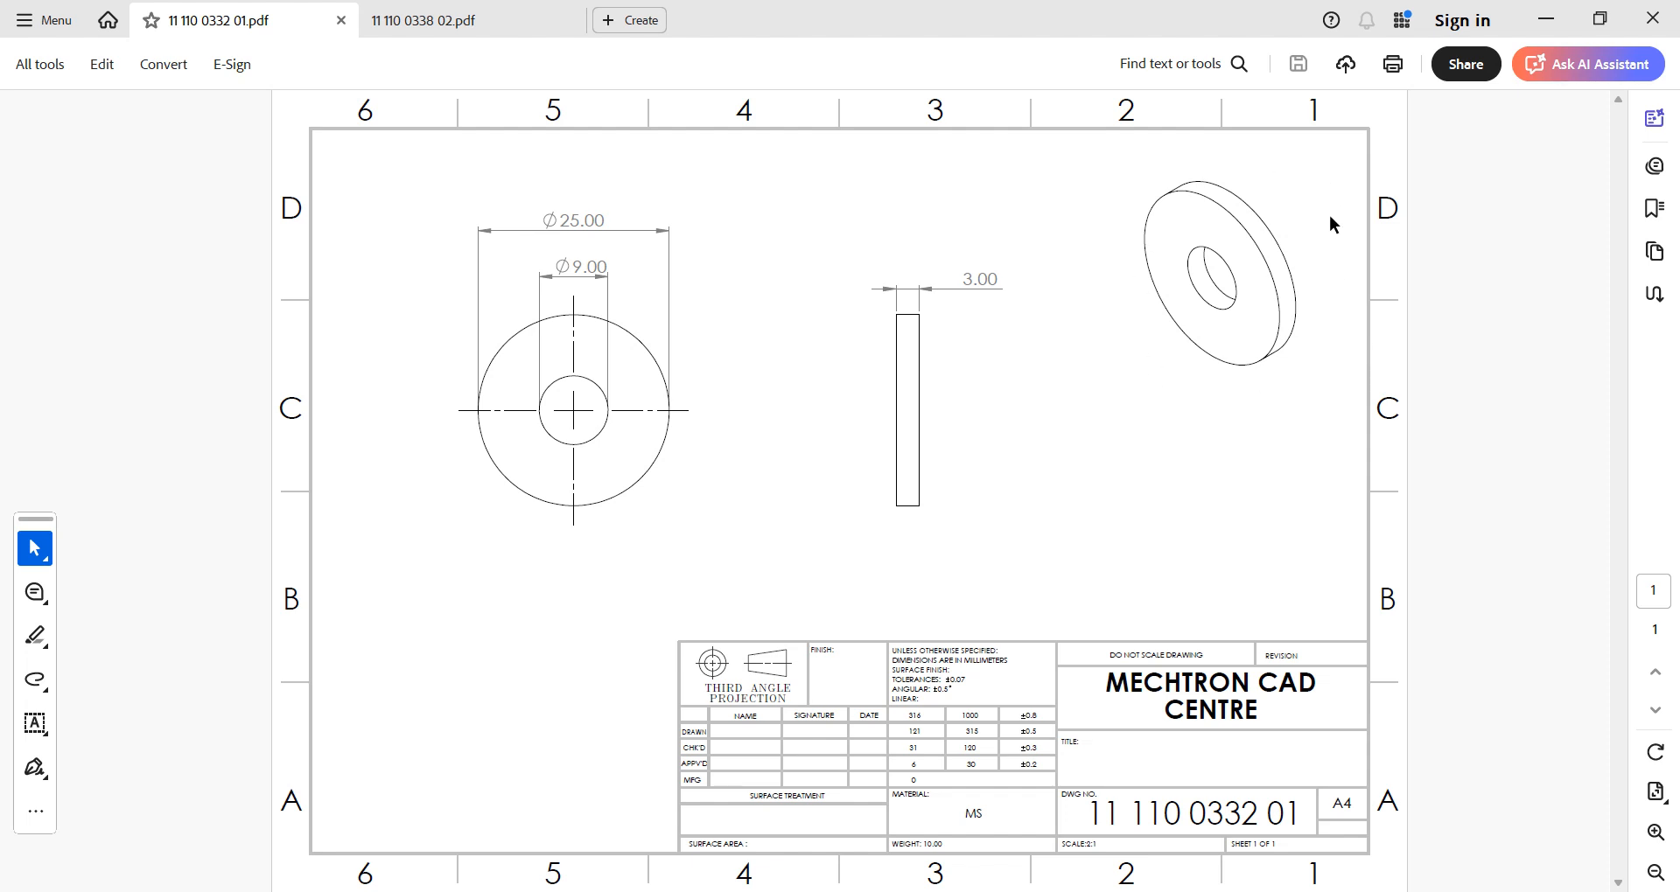
# - Switch to Solid Edge and create a new part from the ISO Metric part template
pyautogui.moveTo(1126, 875)
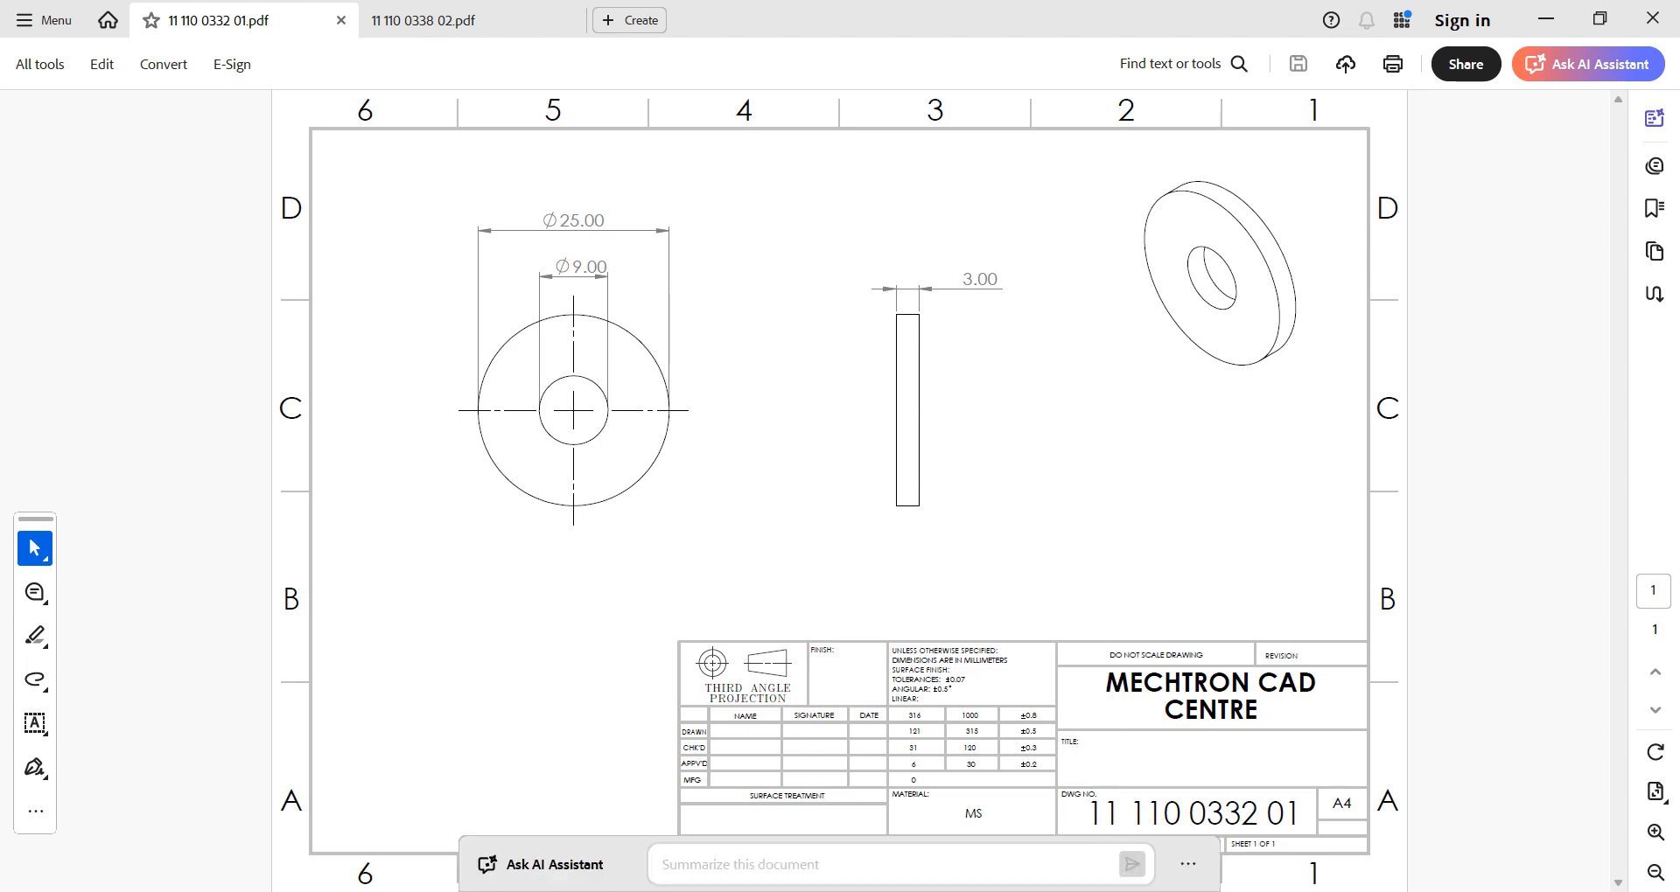
pyautogui.click(1067, 866)
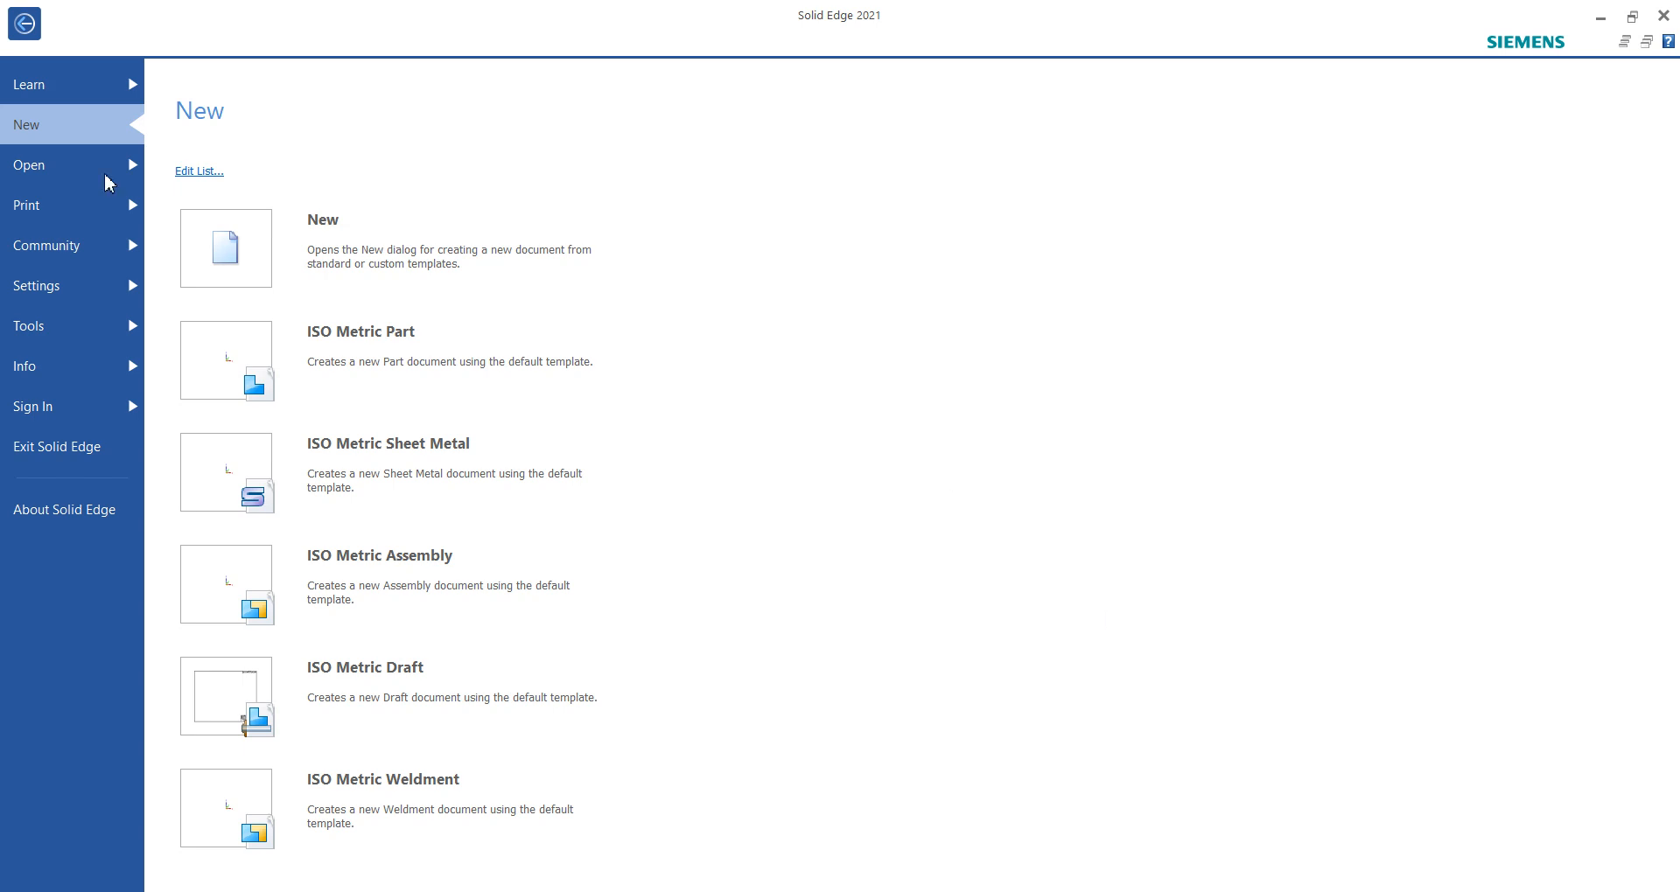
pyautogui.click(383, 263)
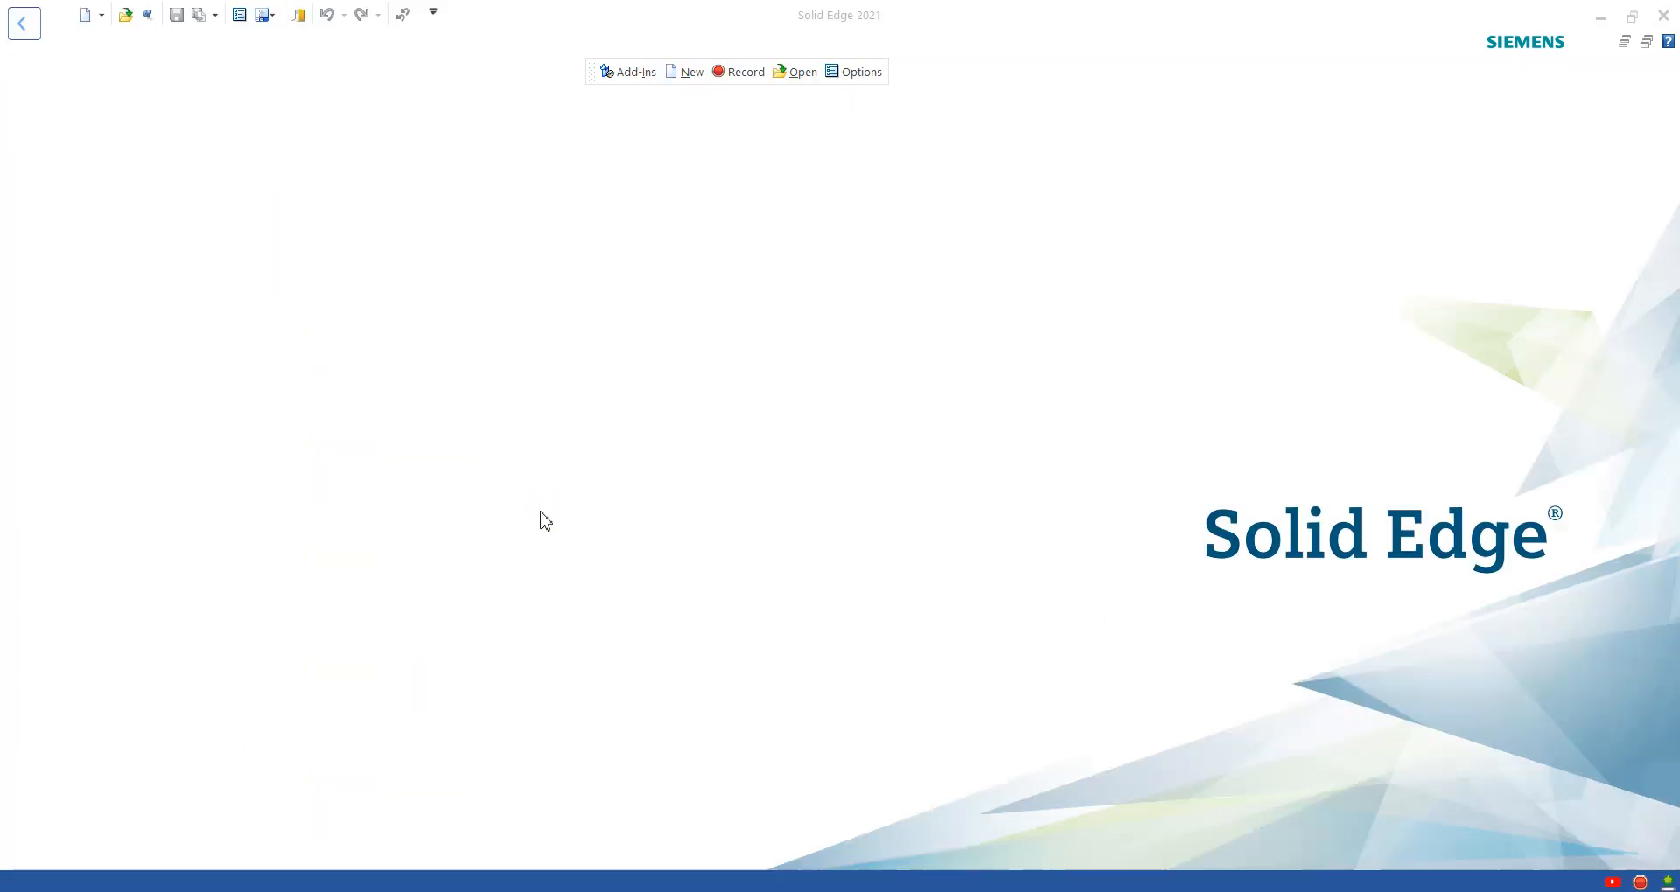
pyautogui.click(562, 429)
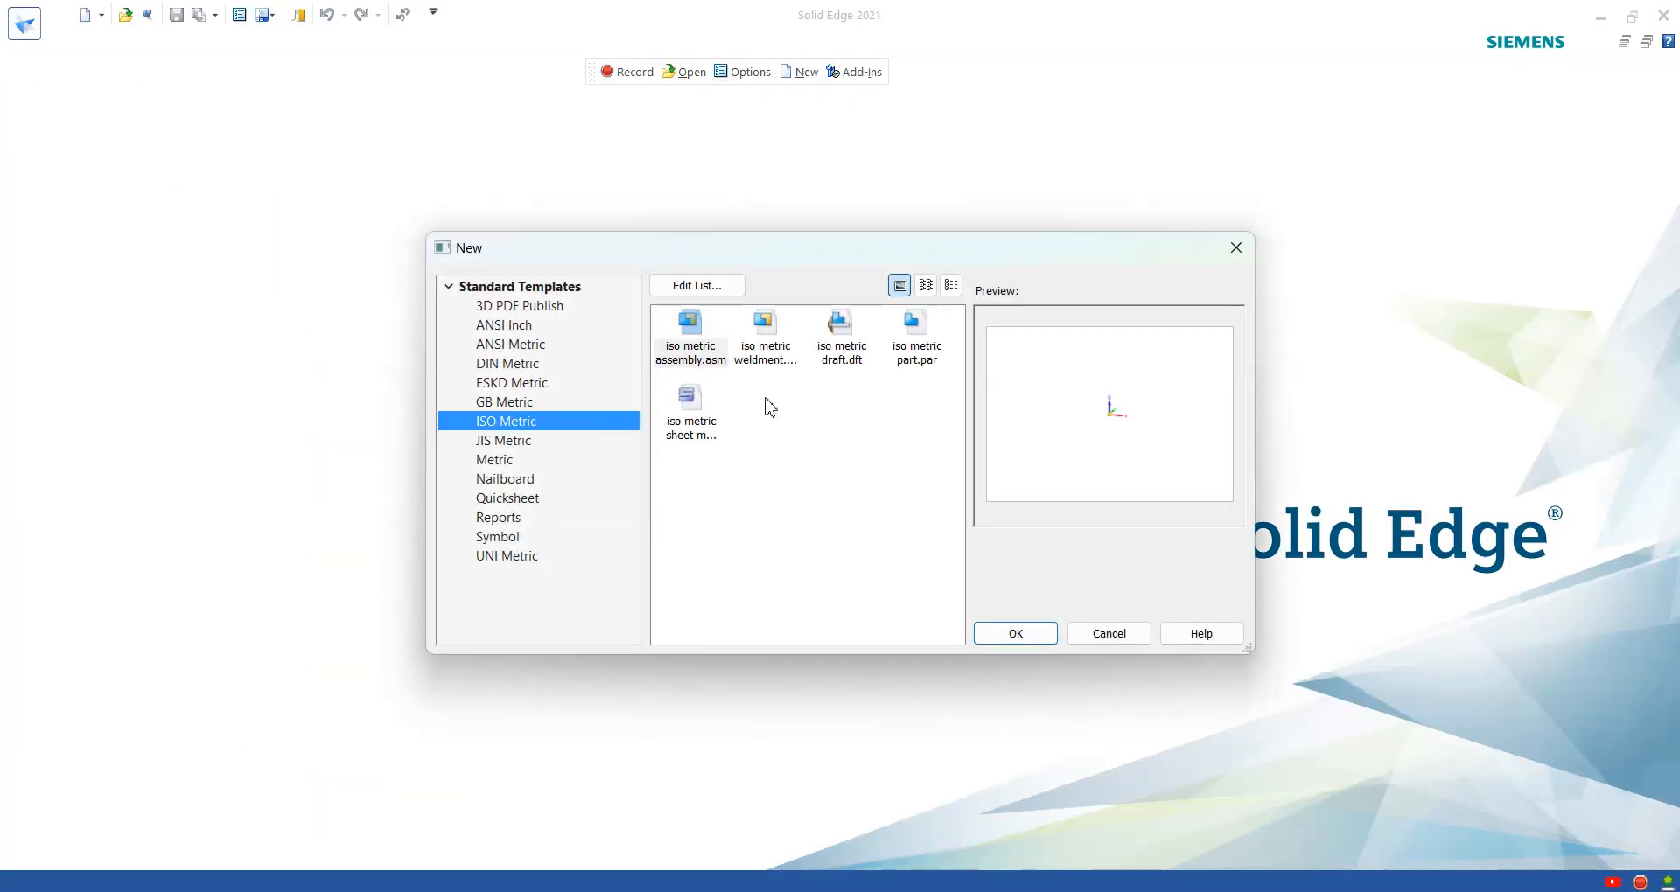
pyautogui.click(917, 333)
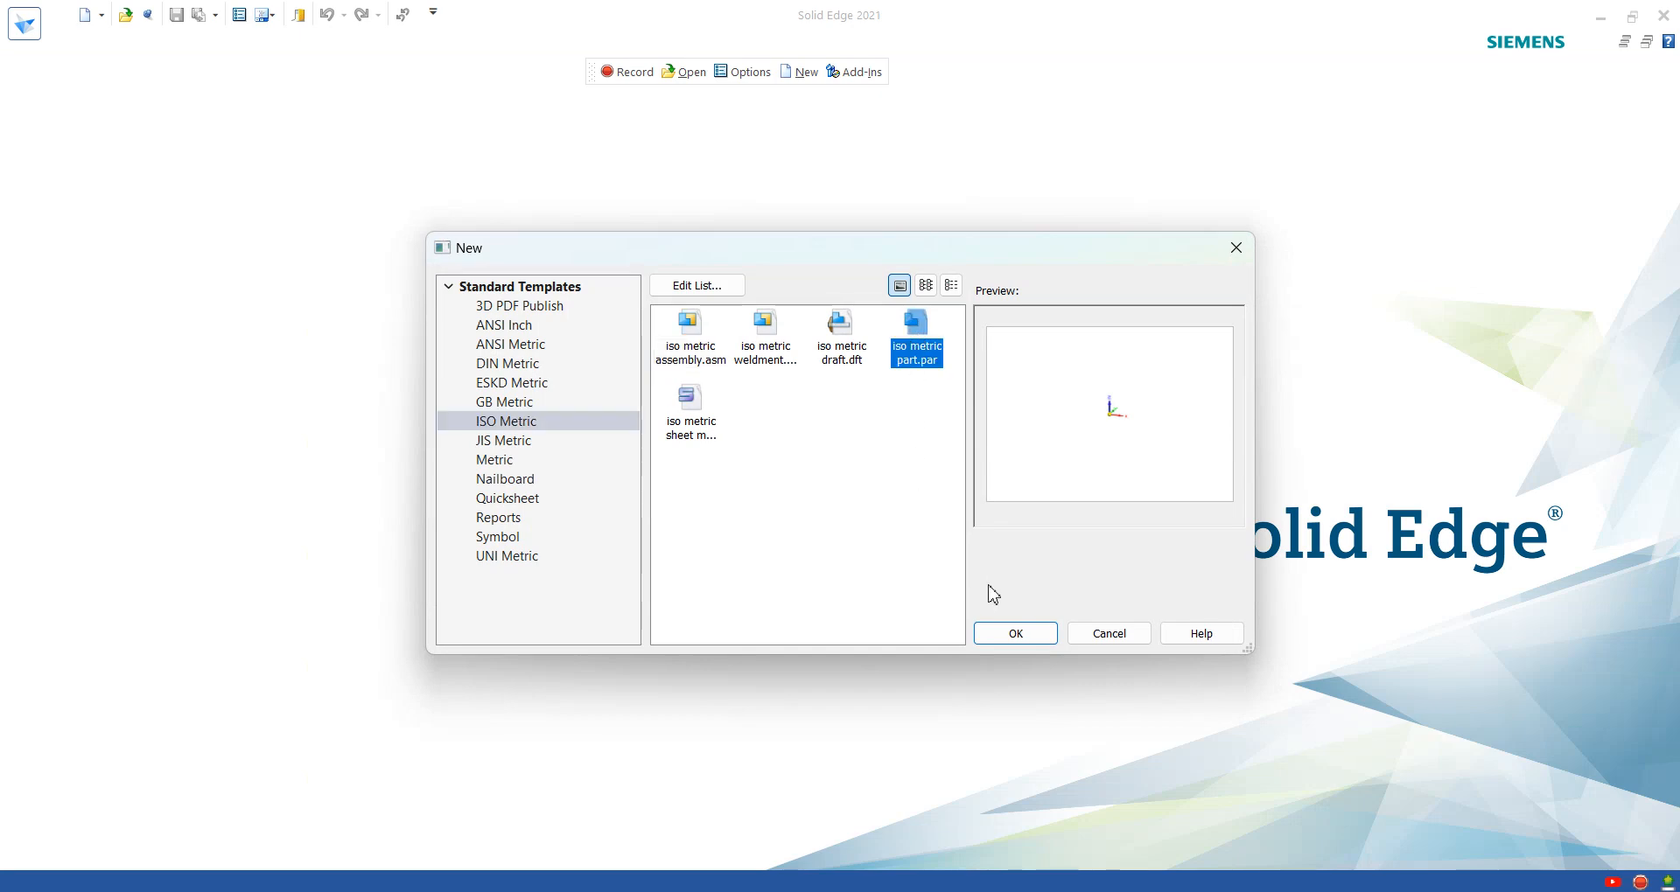
pyautogui.click(1017, 632)
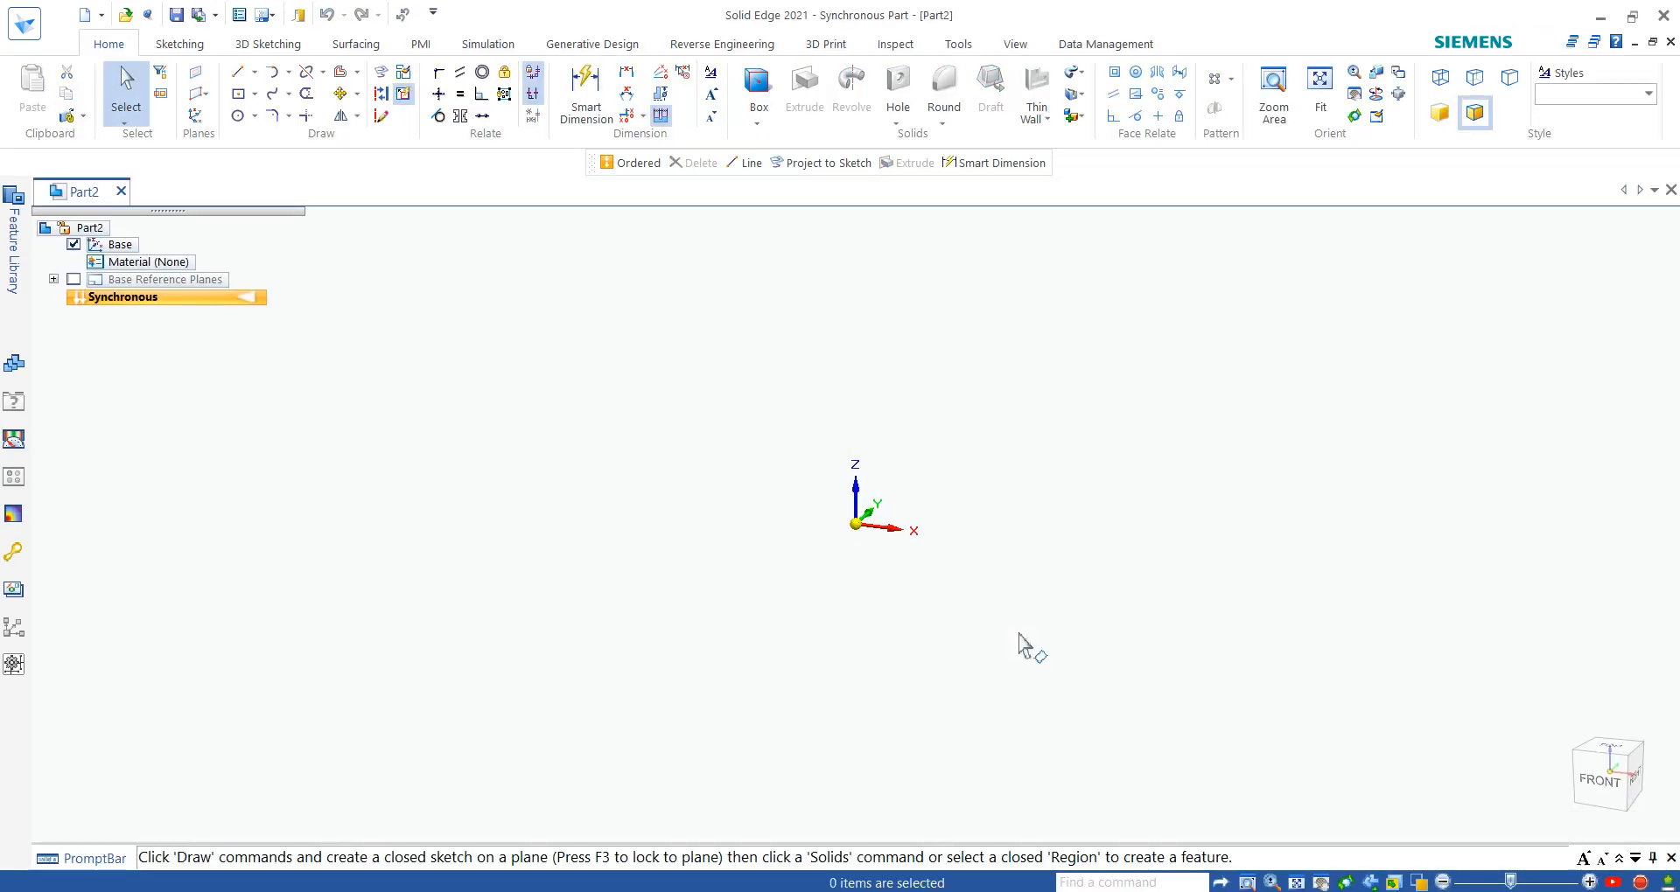
# - Transition the new part from the Synchronous to the Ordered environment
pyautogui.rightClick(152, 304)
pyautogui.click(224, 505)
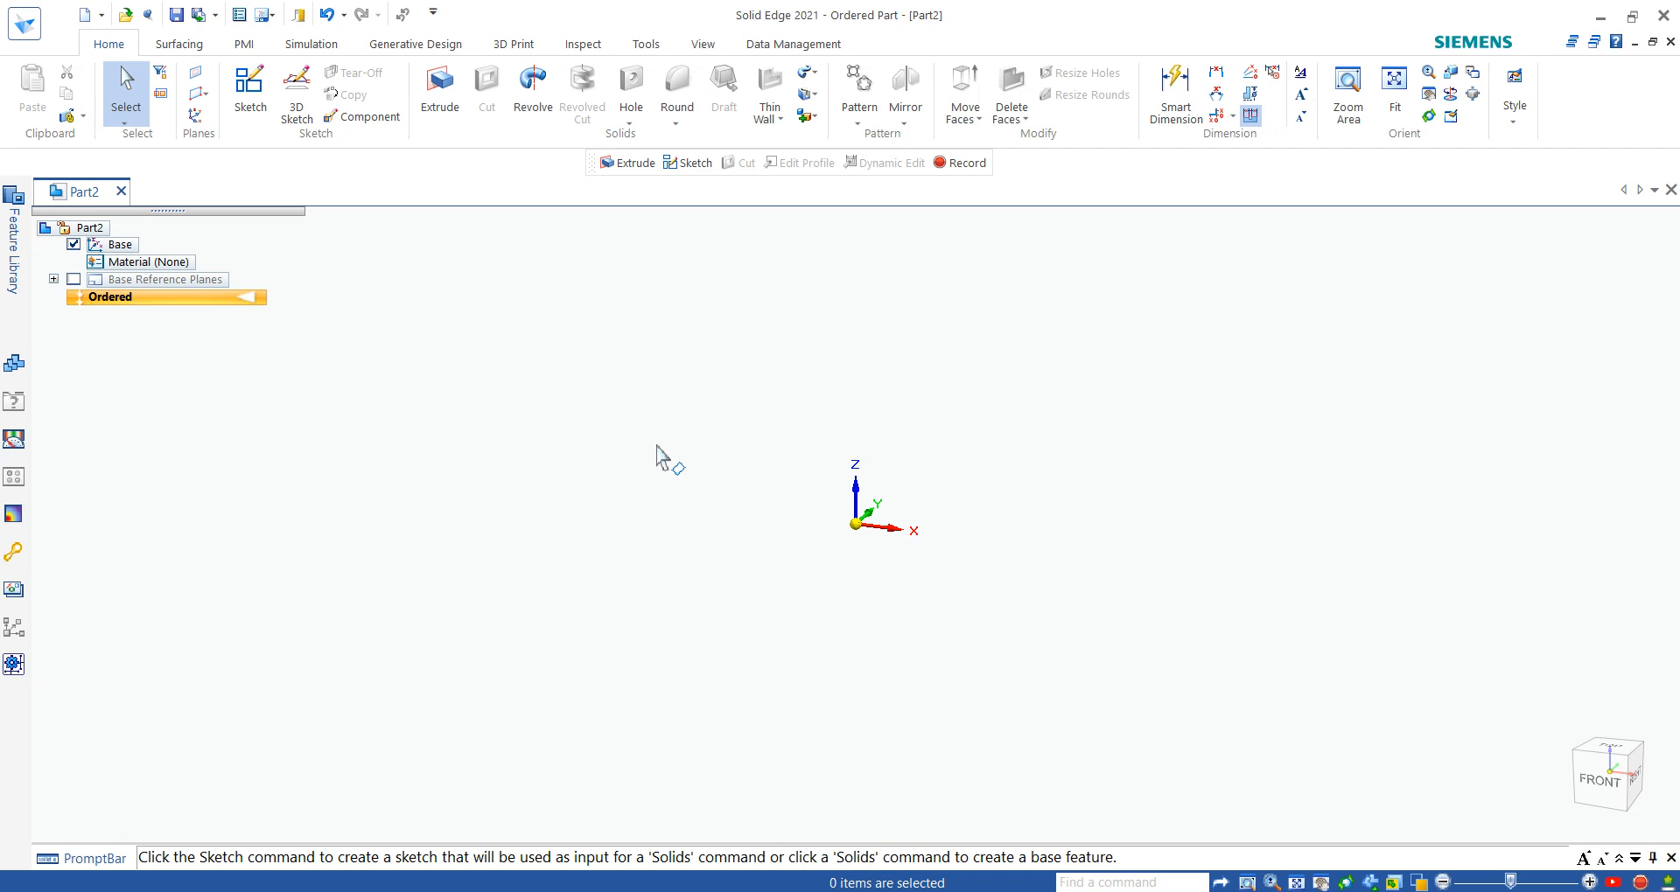
pyautogui.rightClick(211, 308)
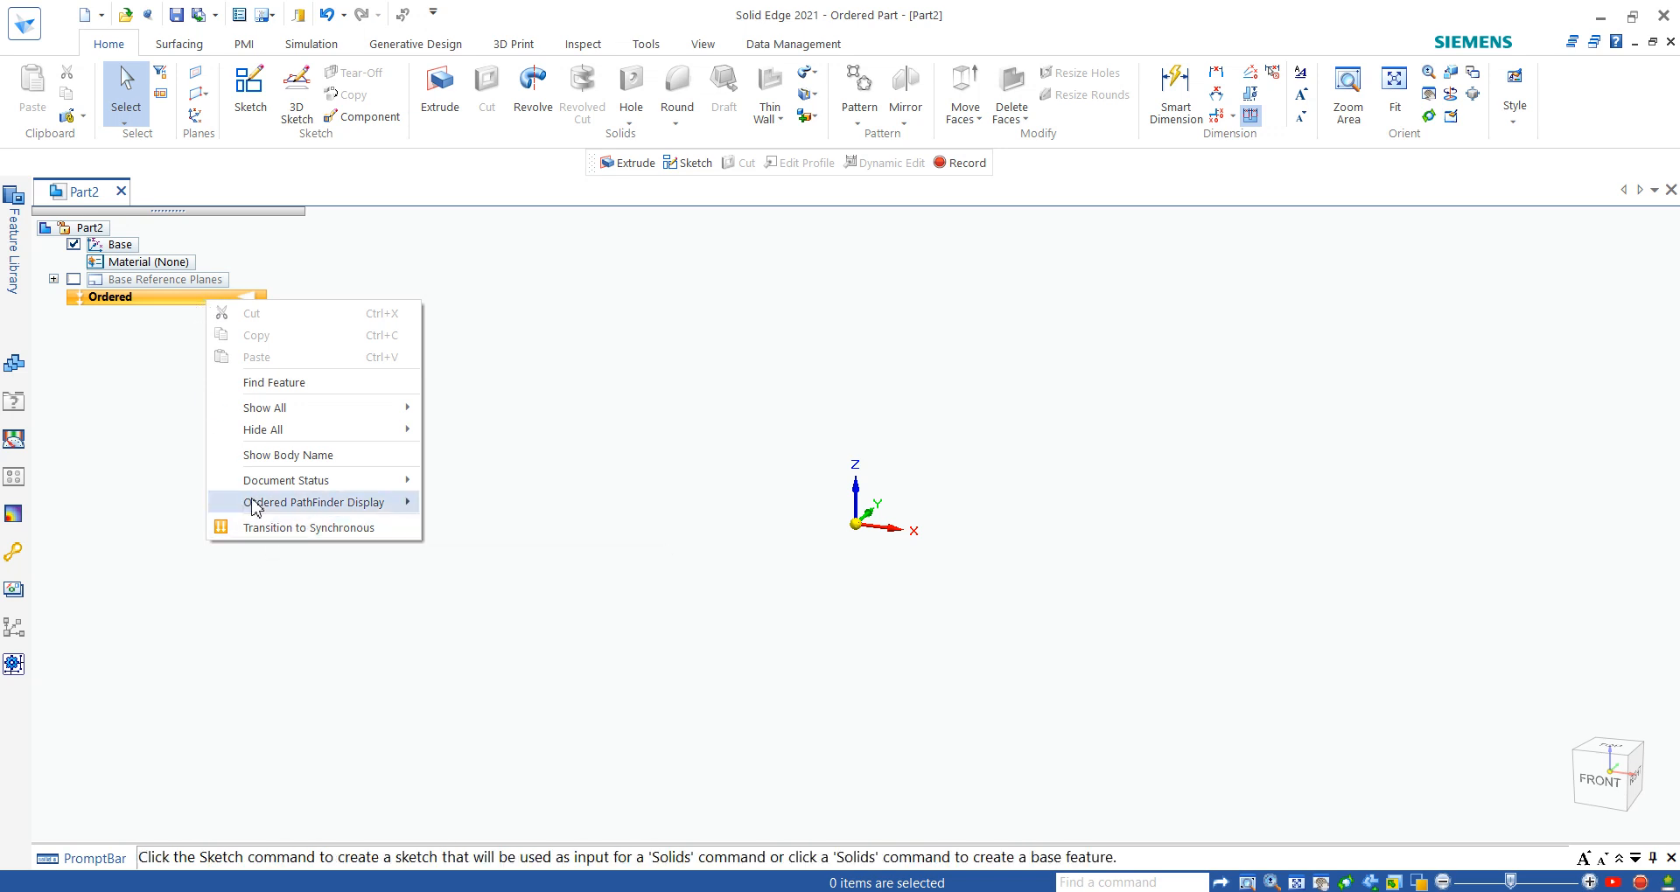
pyautogui.click(171, 308)
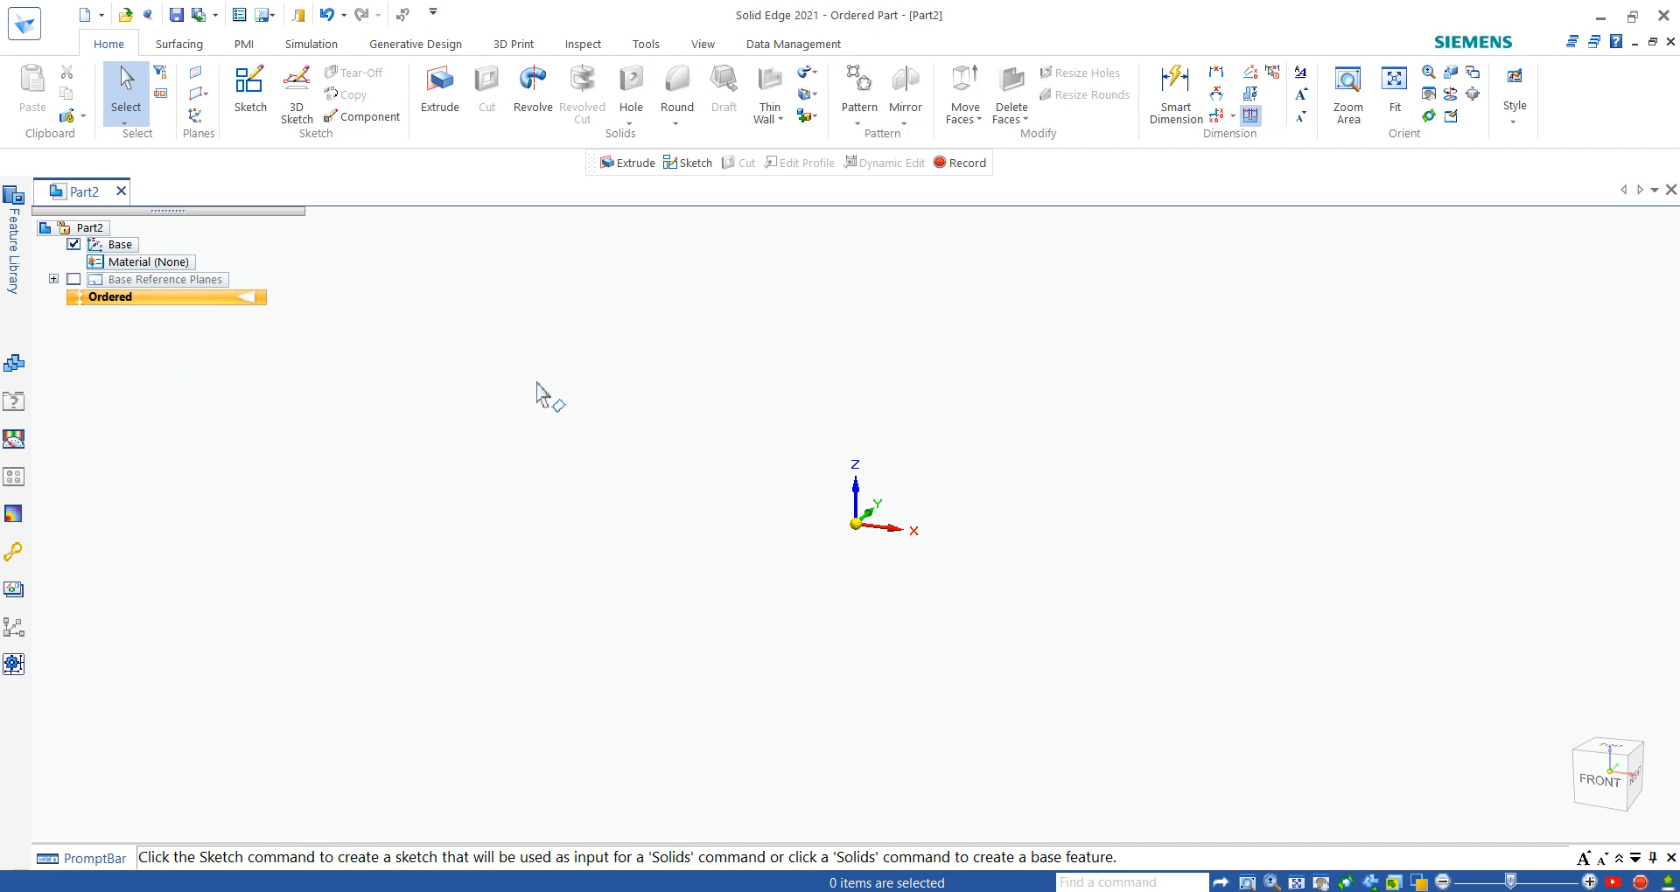
# - Show the base reference planes and start an Extrude profile on the Front (xz) plane, consulting the washer drawing
pyautogui.click(74, 279)
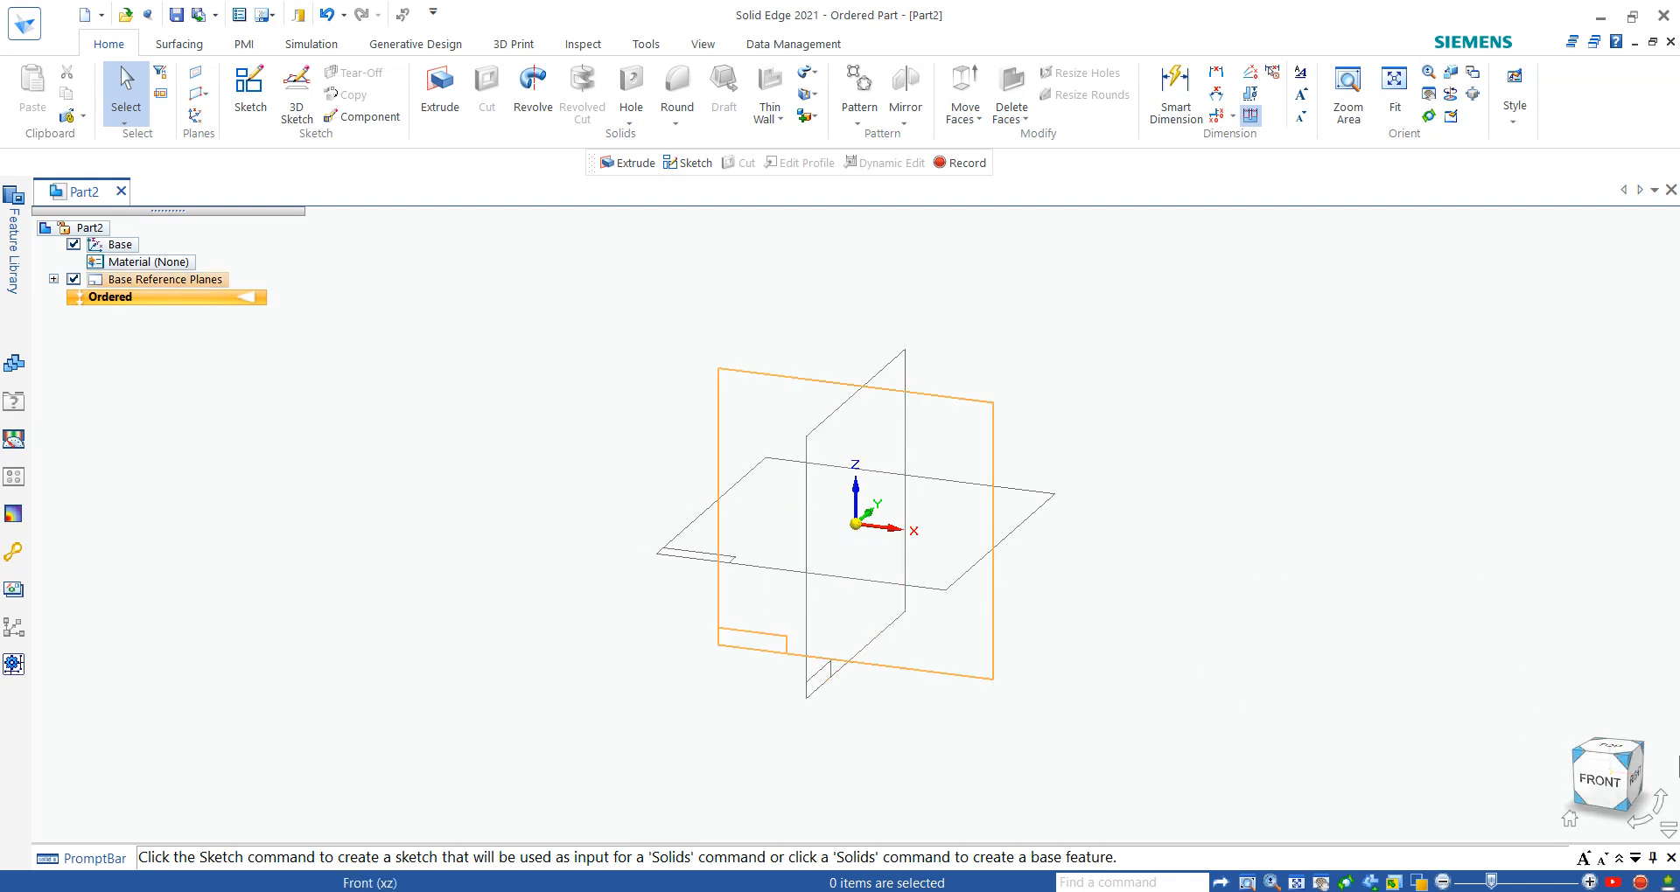
pyautogui.click(1571, 820)
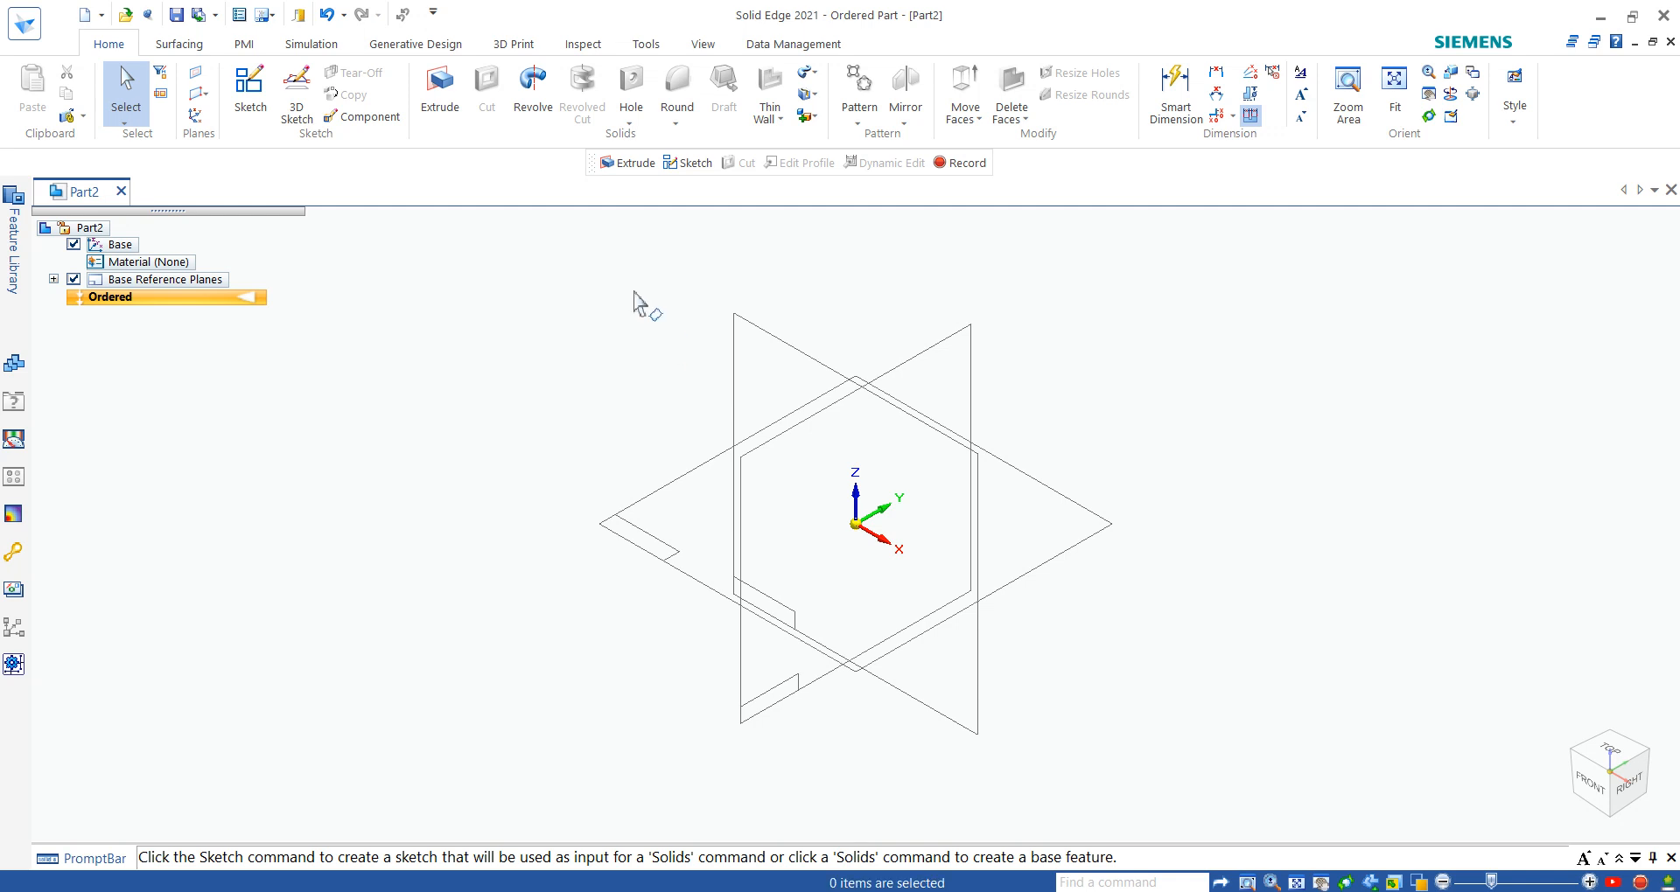
pyautogui.click(440, 98)
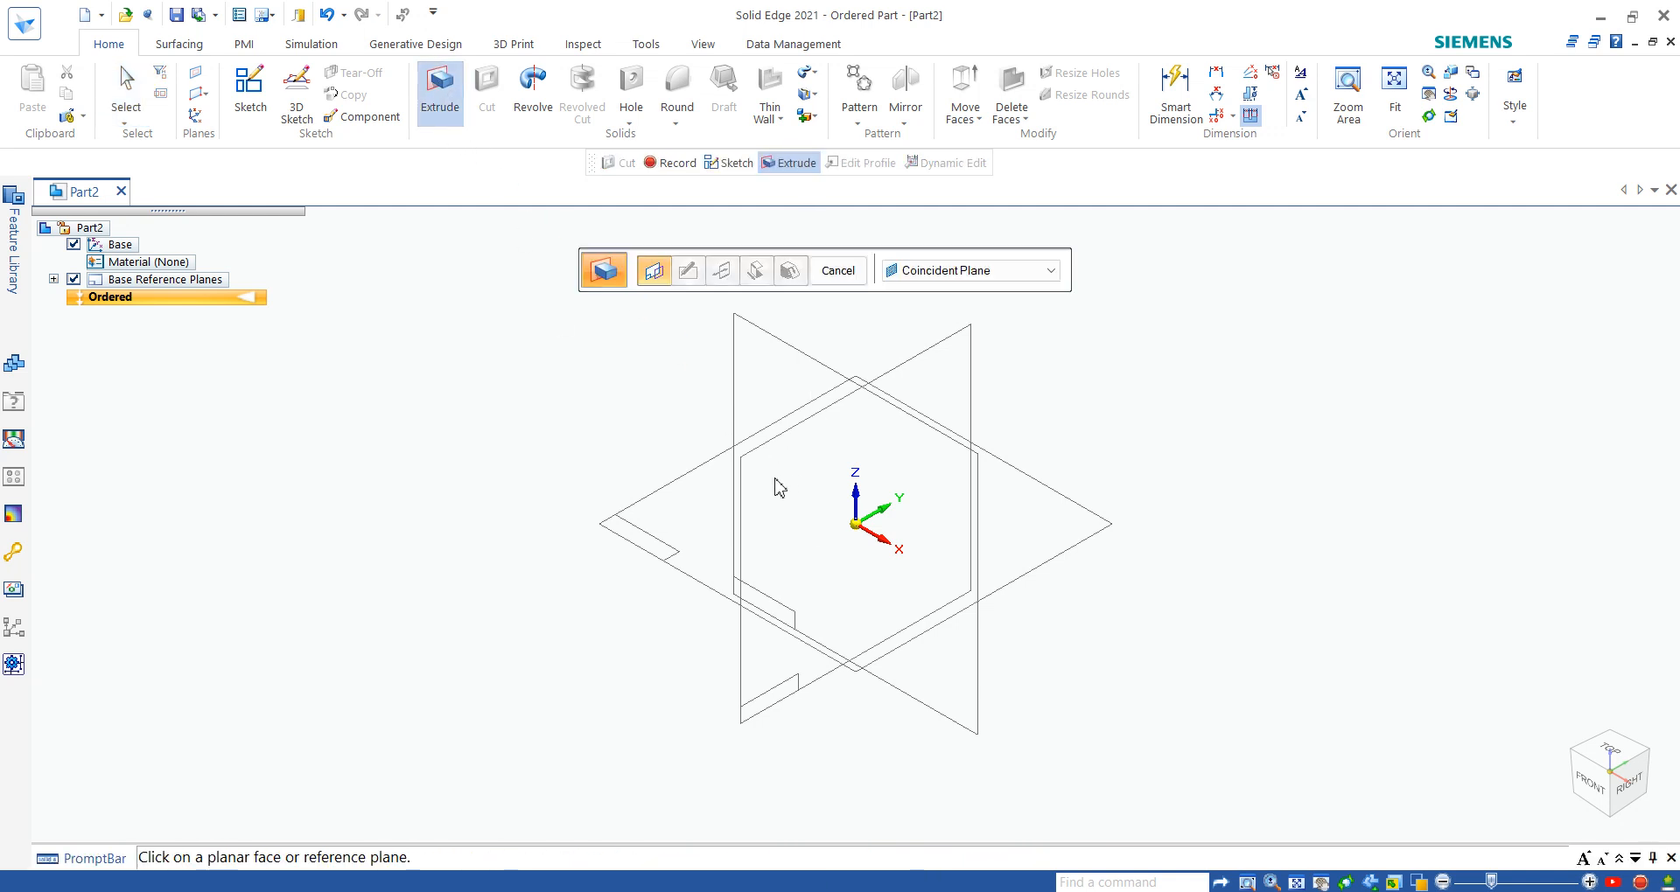
pyautogui.click(798, 393)
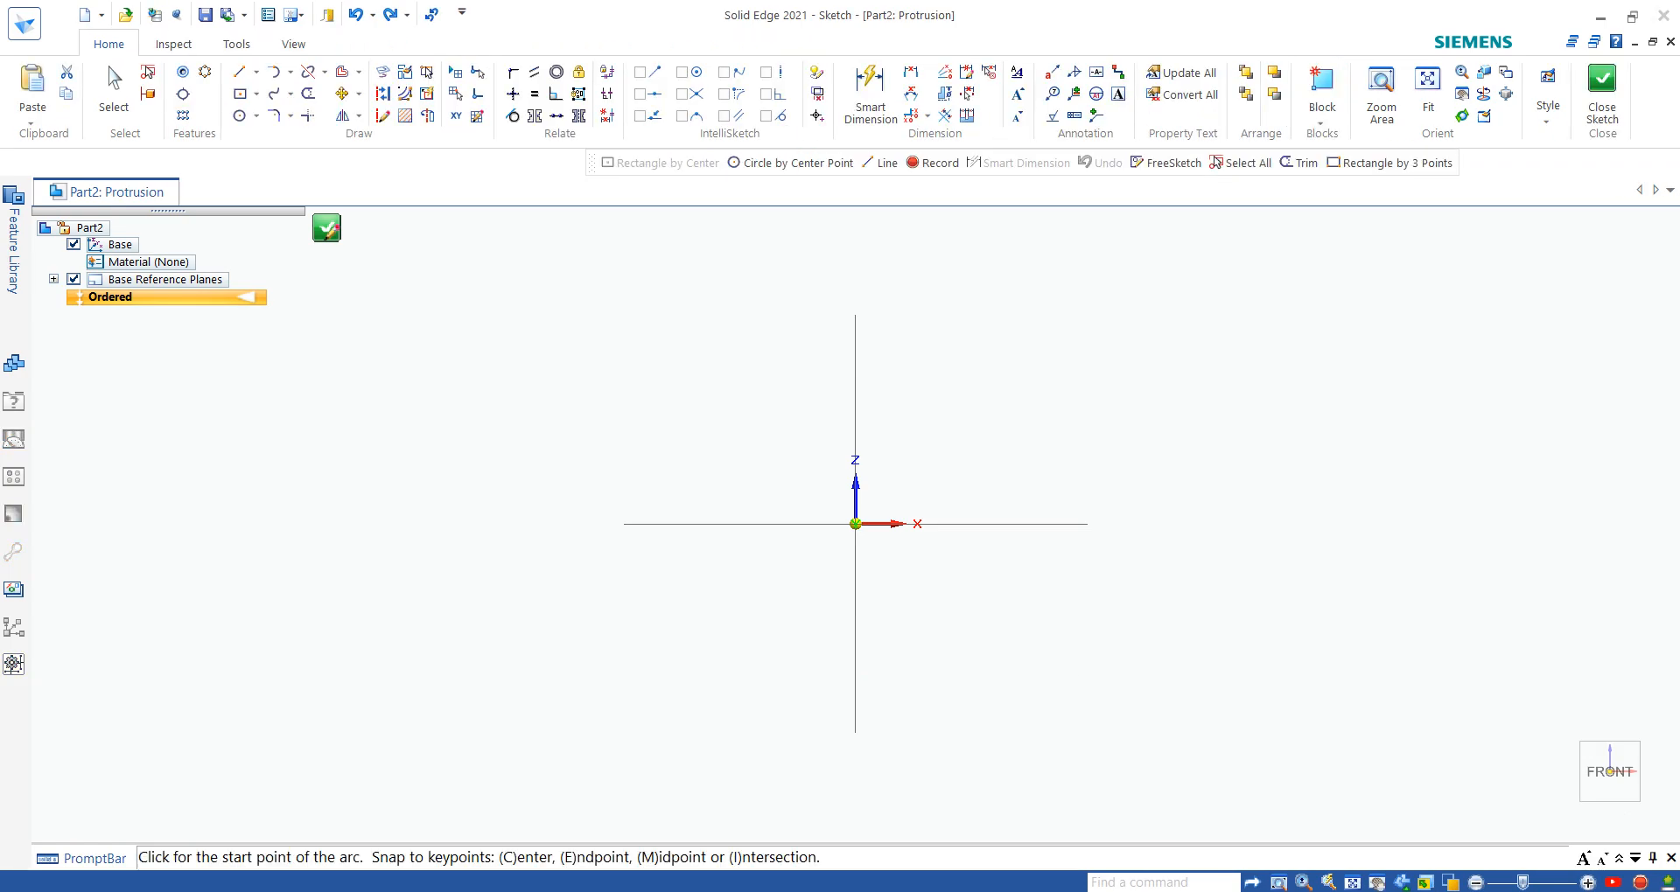
pyautogui.moveTo(1263, 891)
pyautogui.click(1144, 823)
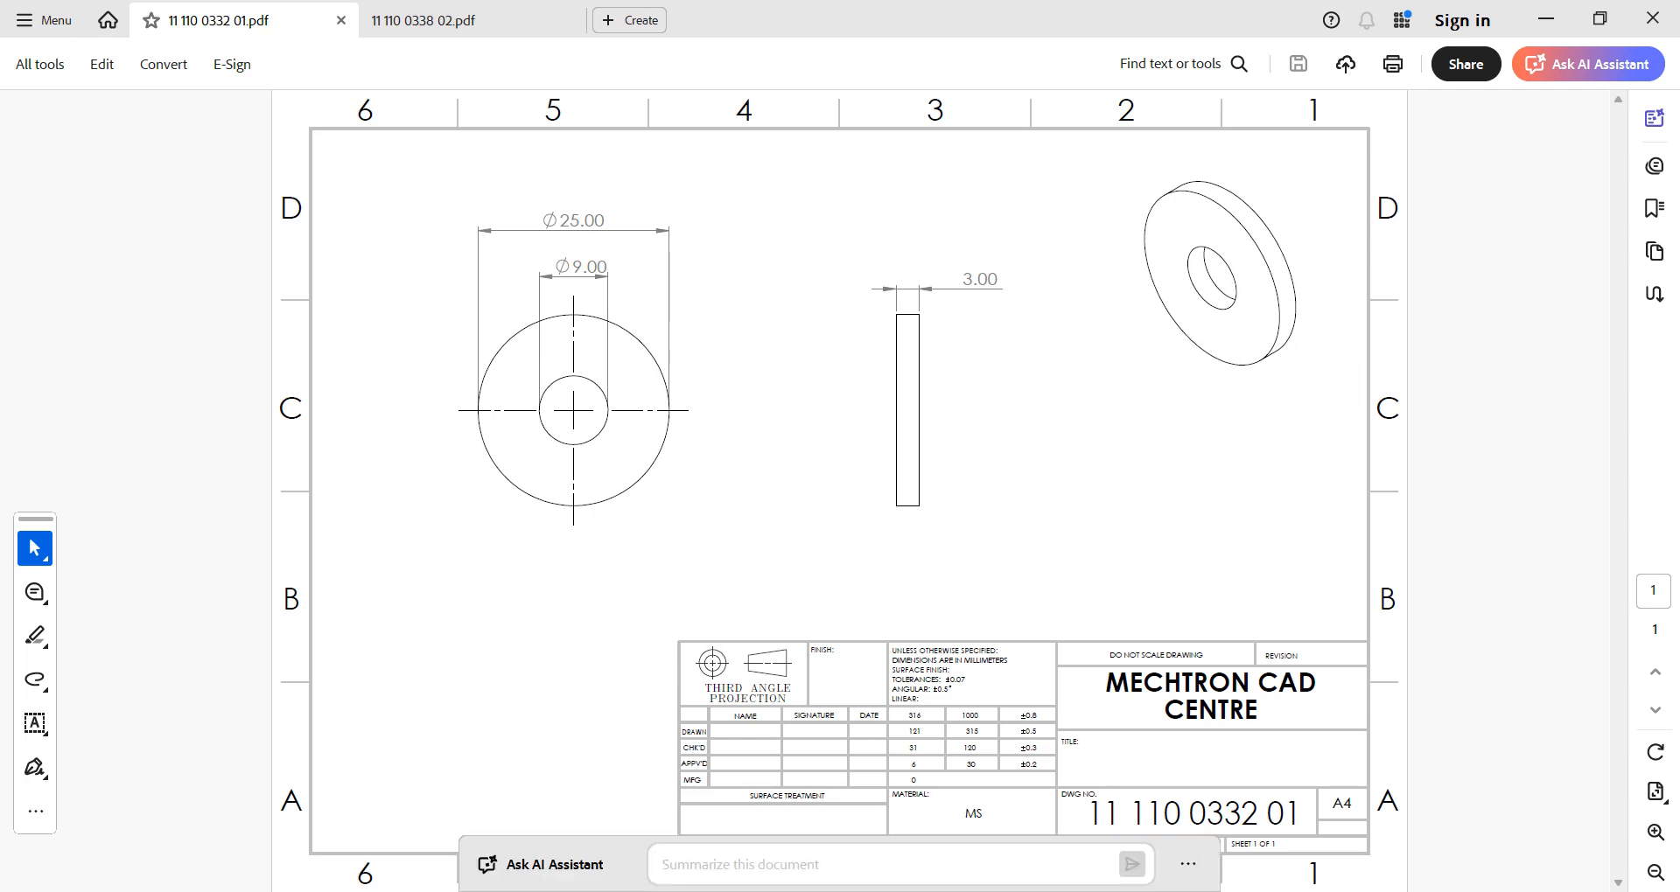
pyautogui.moveTo(1260, 890)
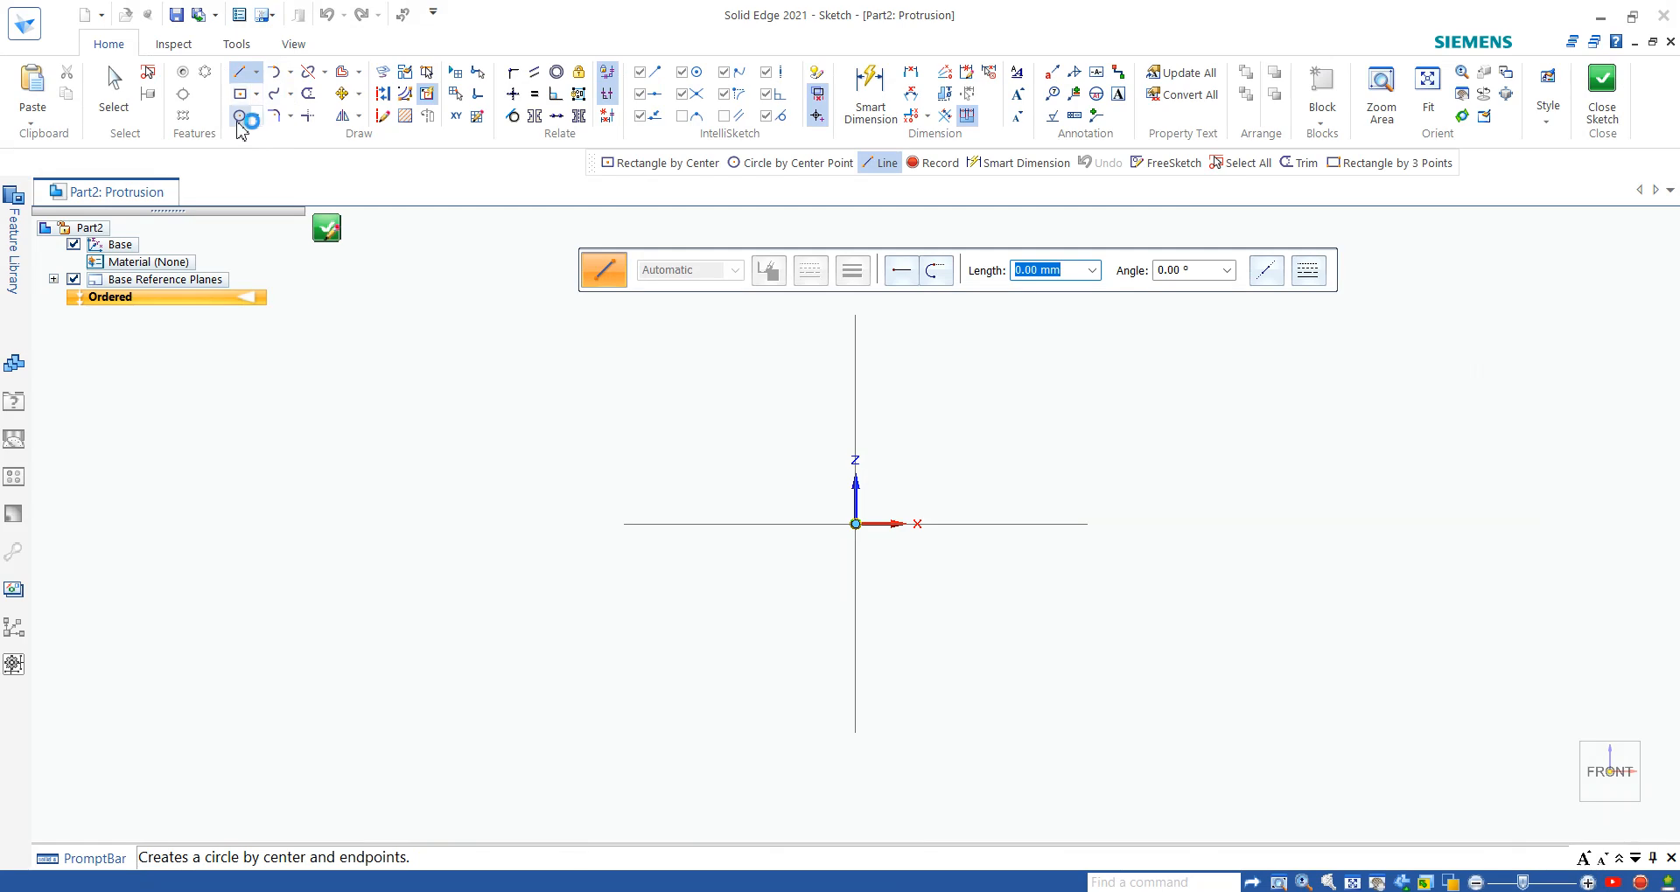
# - Draw a center-point circle about 101 mm in diameter, centred on the sketch origin
pyautogui.click(238, 123)
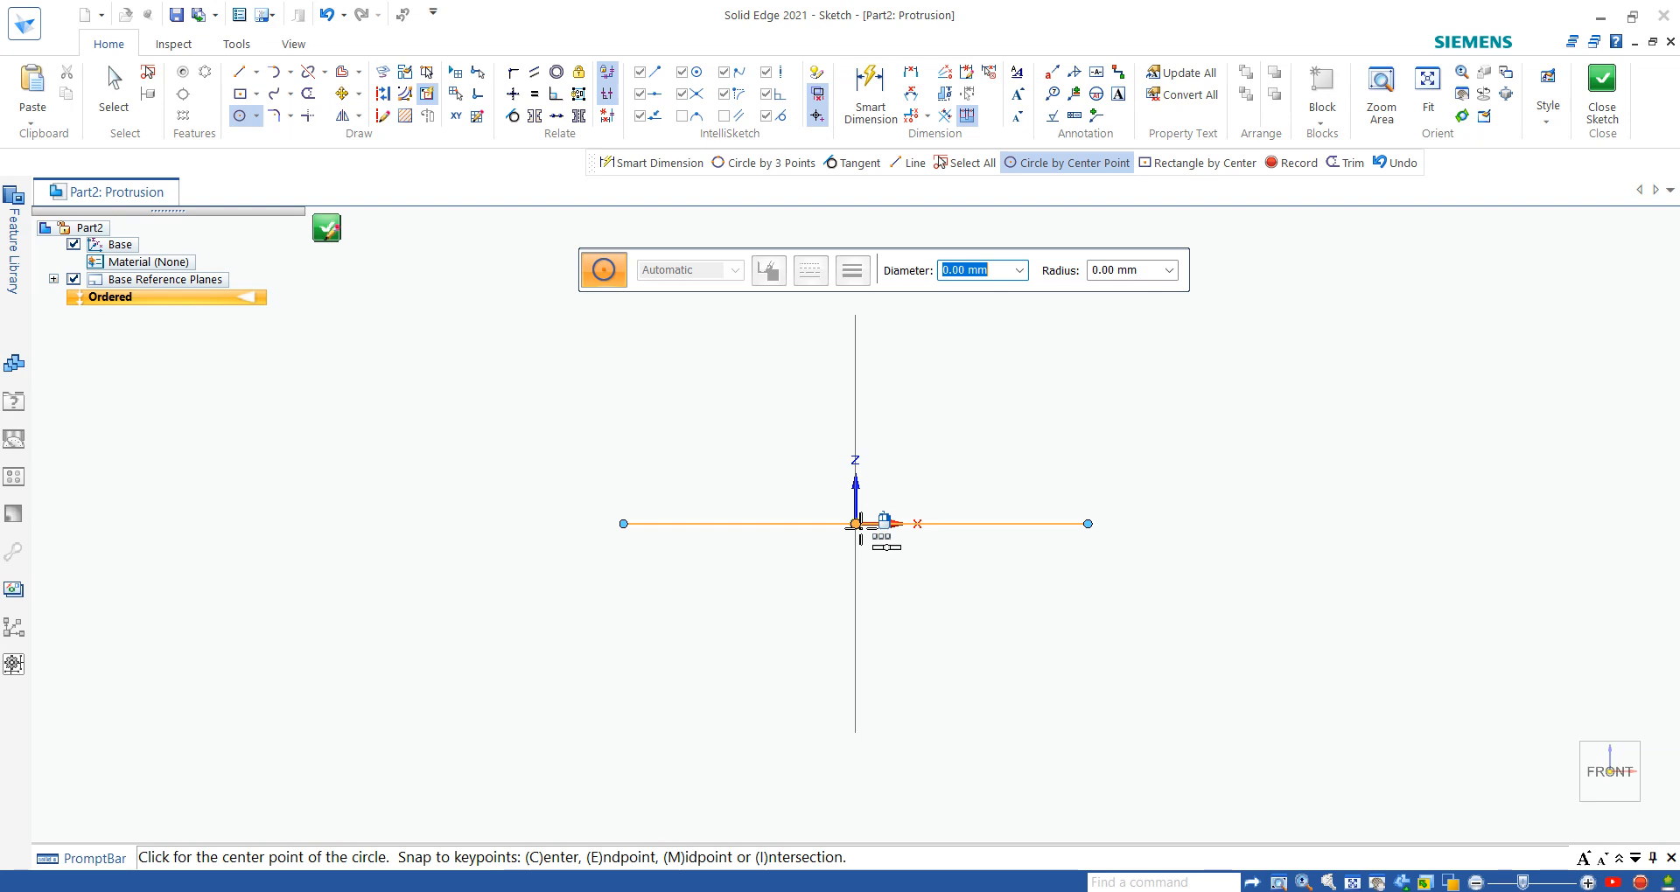
pyautogui.click(255, 116)
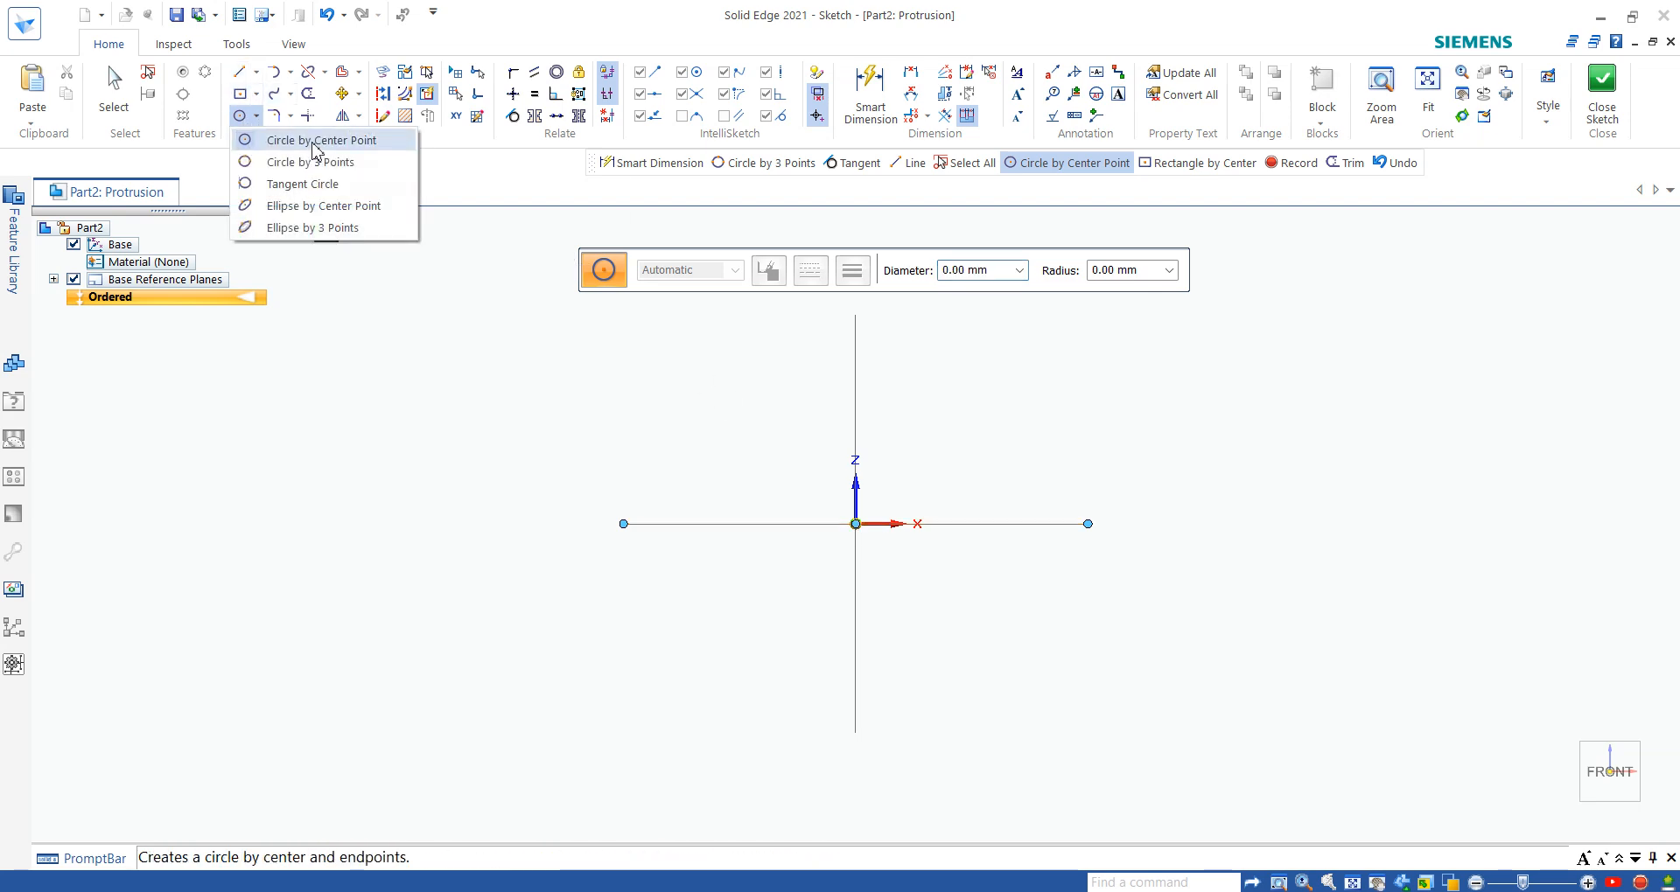
pyautogui.click(313, 149)
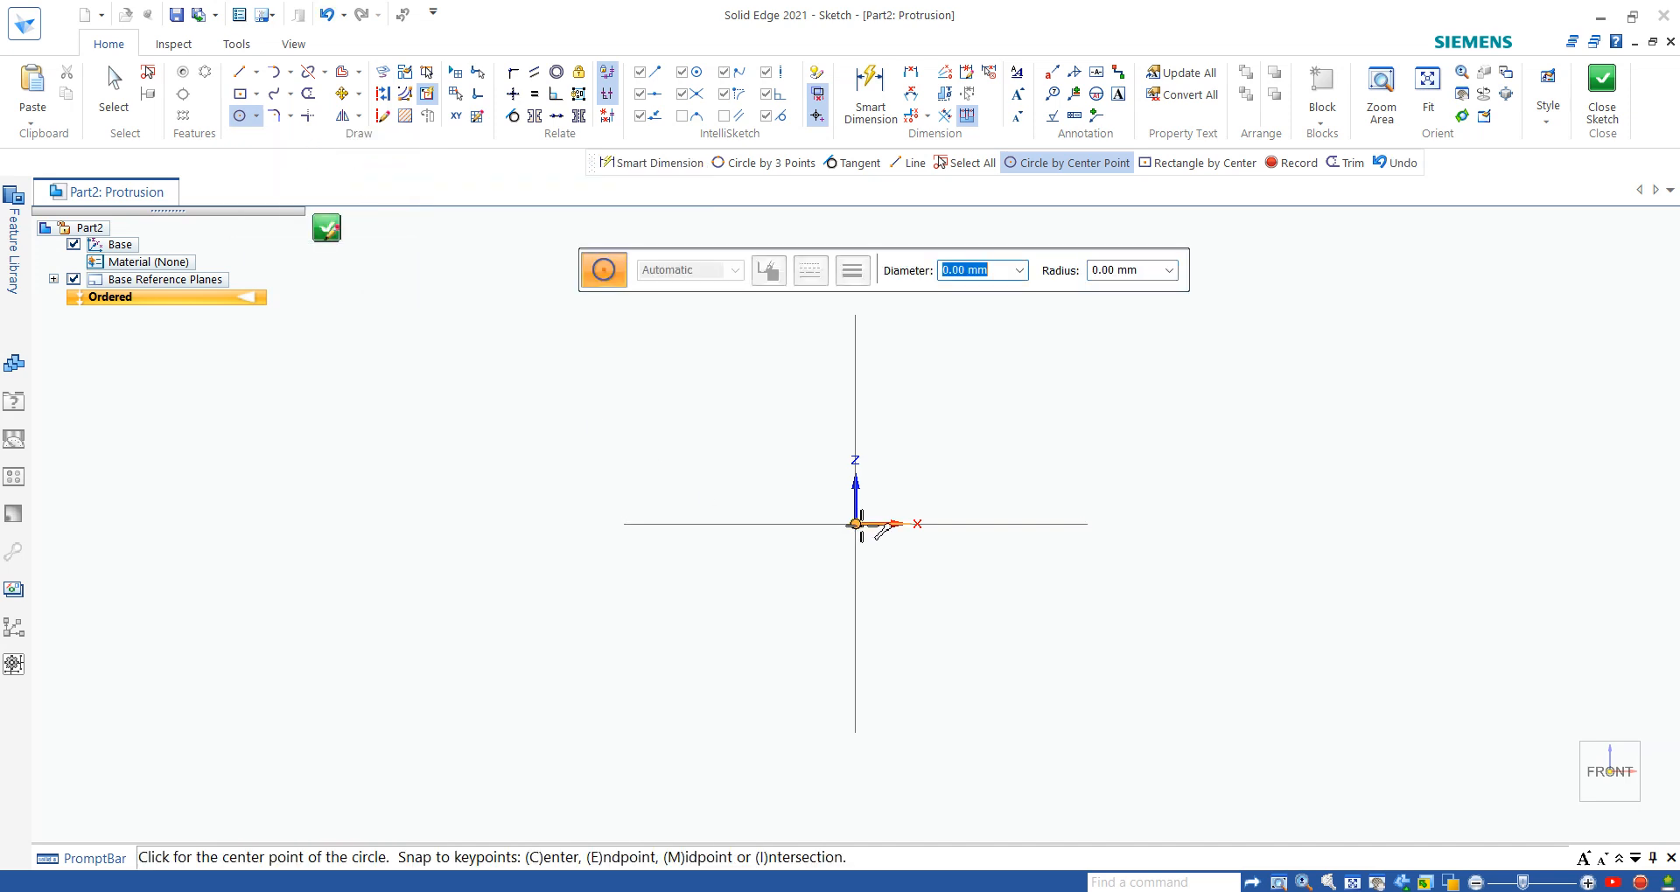
pyautogui.click(856, 524)
pyautogui.click(998, 391)
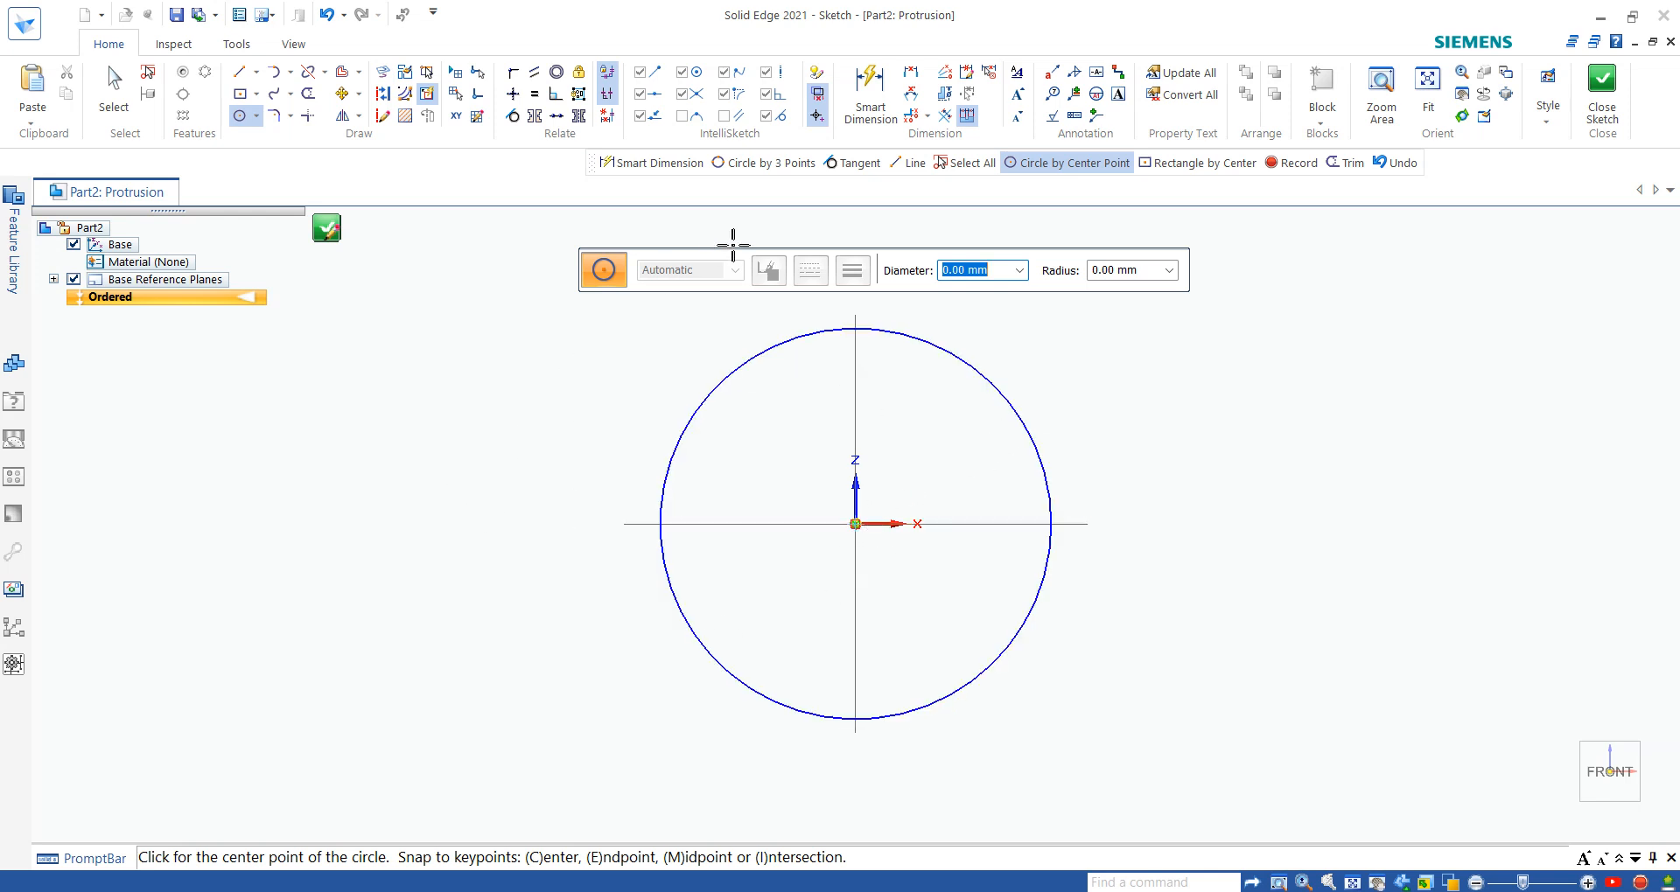
# - Dimension the circle with a diameter of 25 mm, as given in the washer drawing, and close the sketch
pyautogui.click(871, 95)
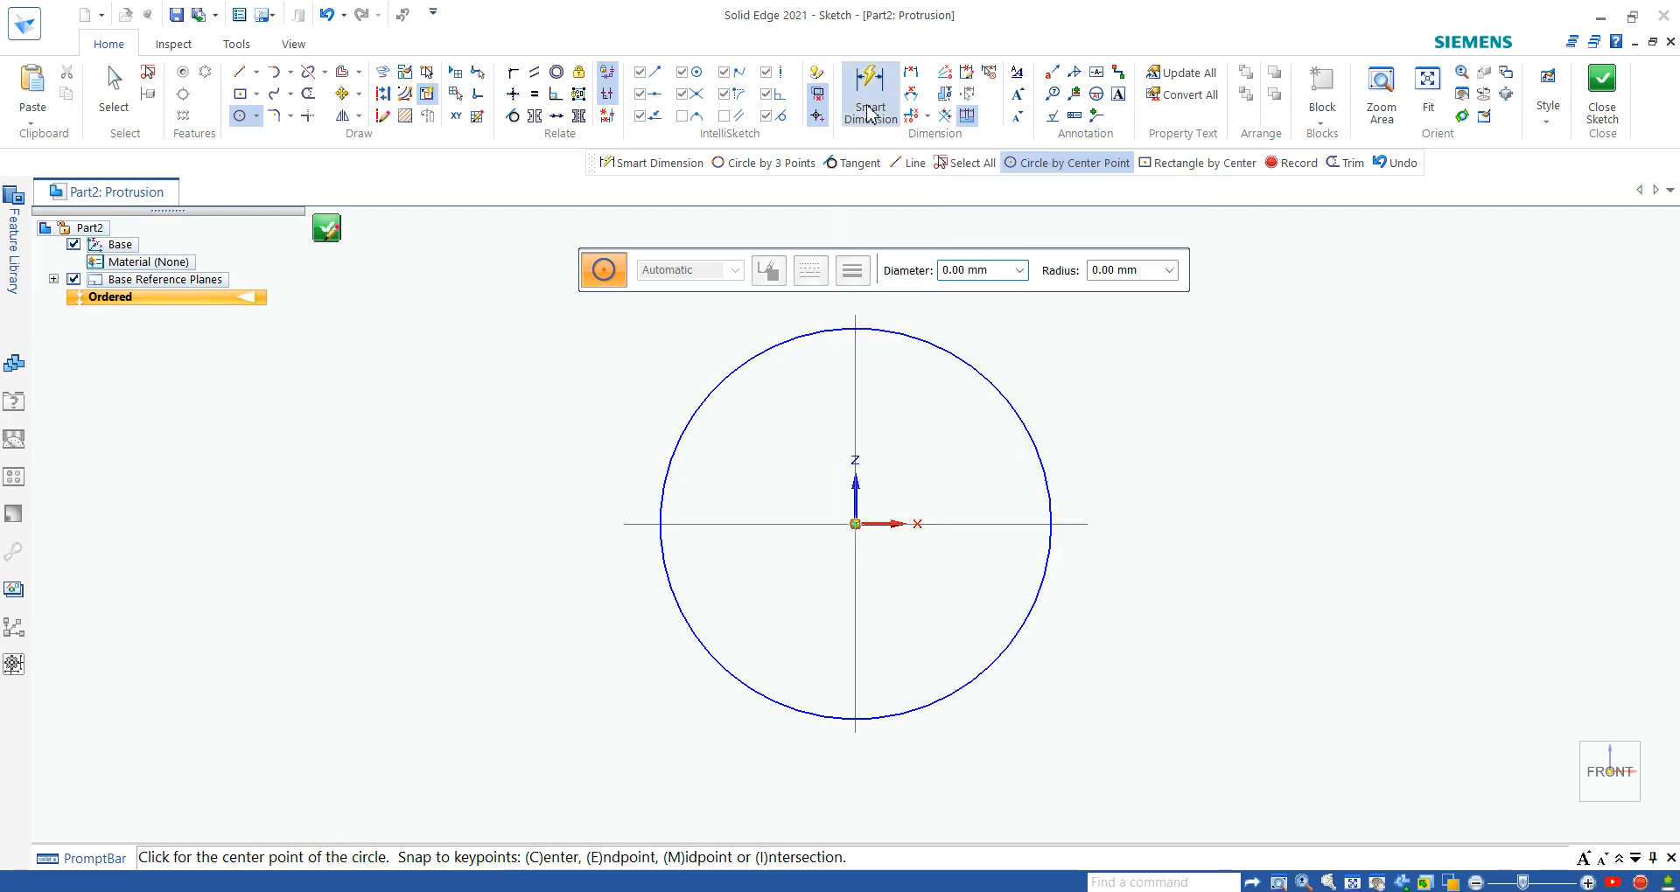
pyautogui.moveTo(1262, 891)
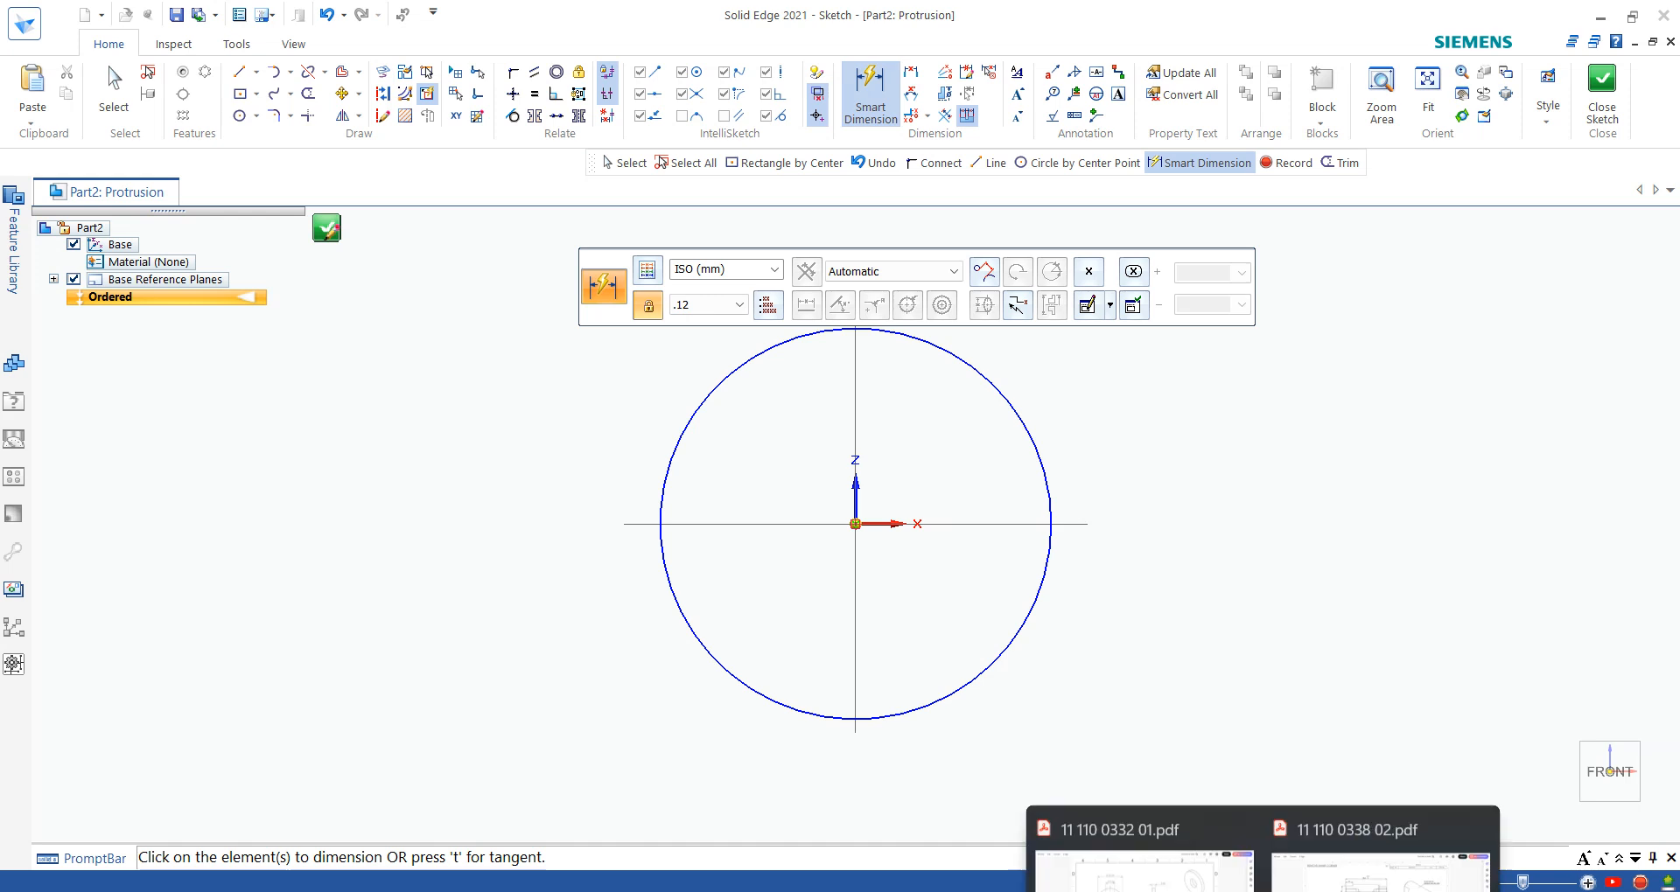
pyautogui.click(1160, 862)
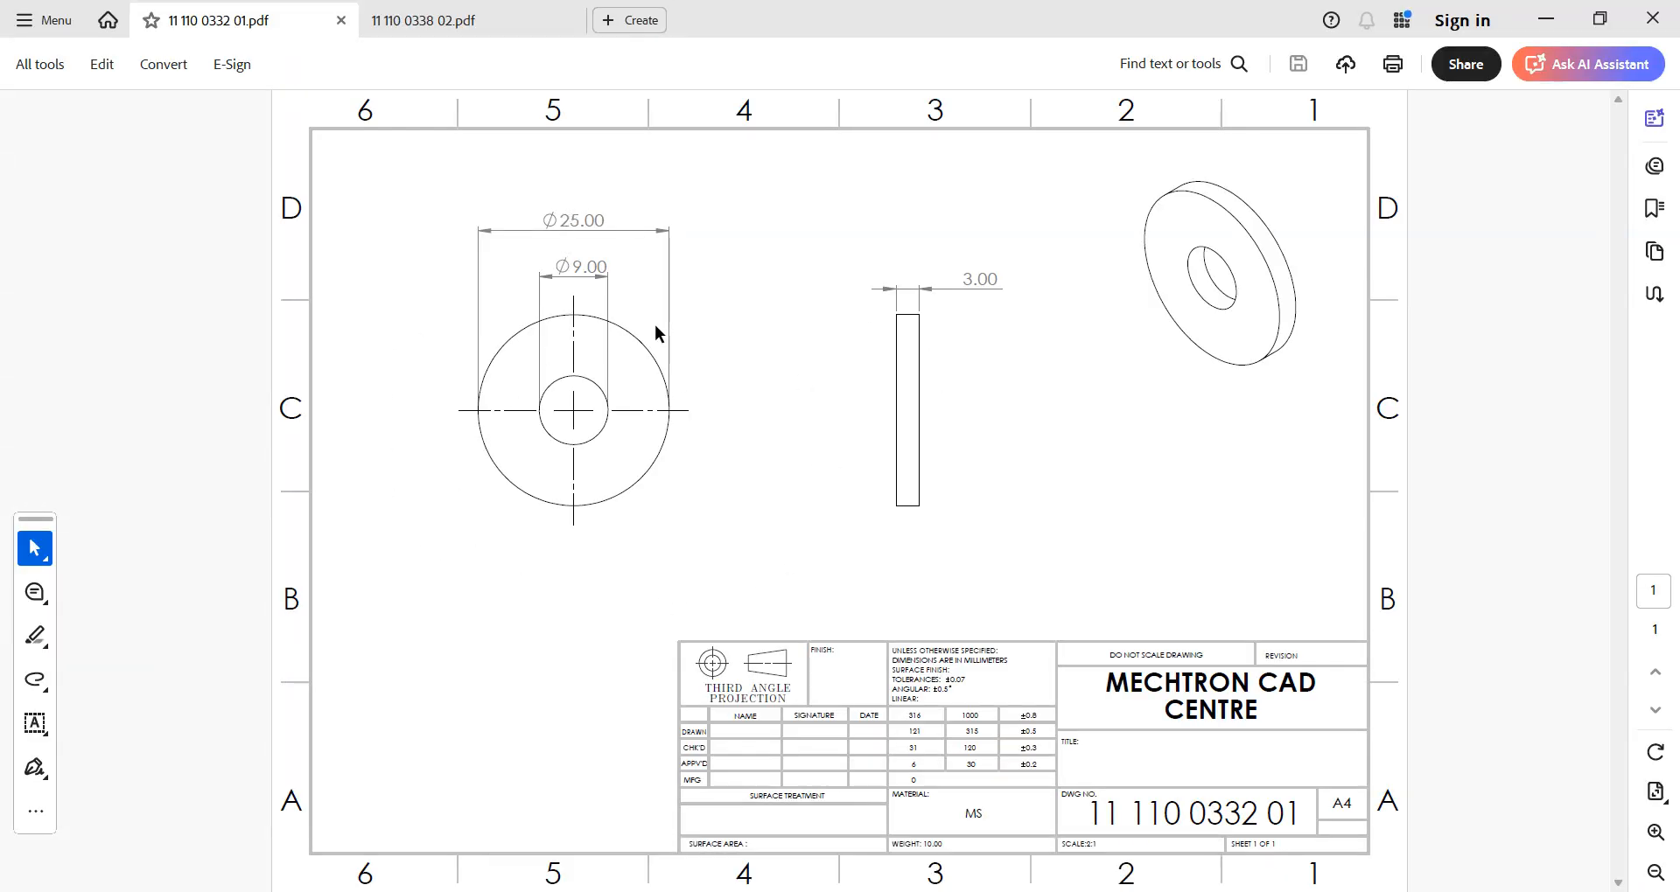
pyautogui.hotkey('alt', 'Tab')
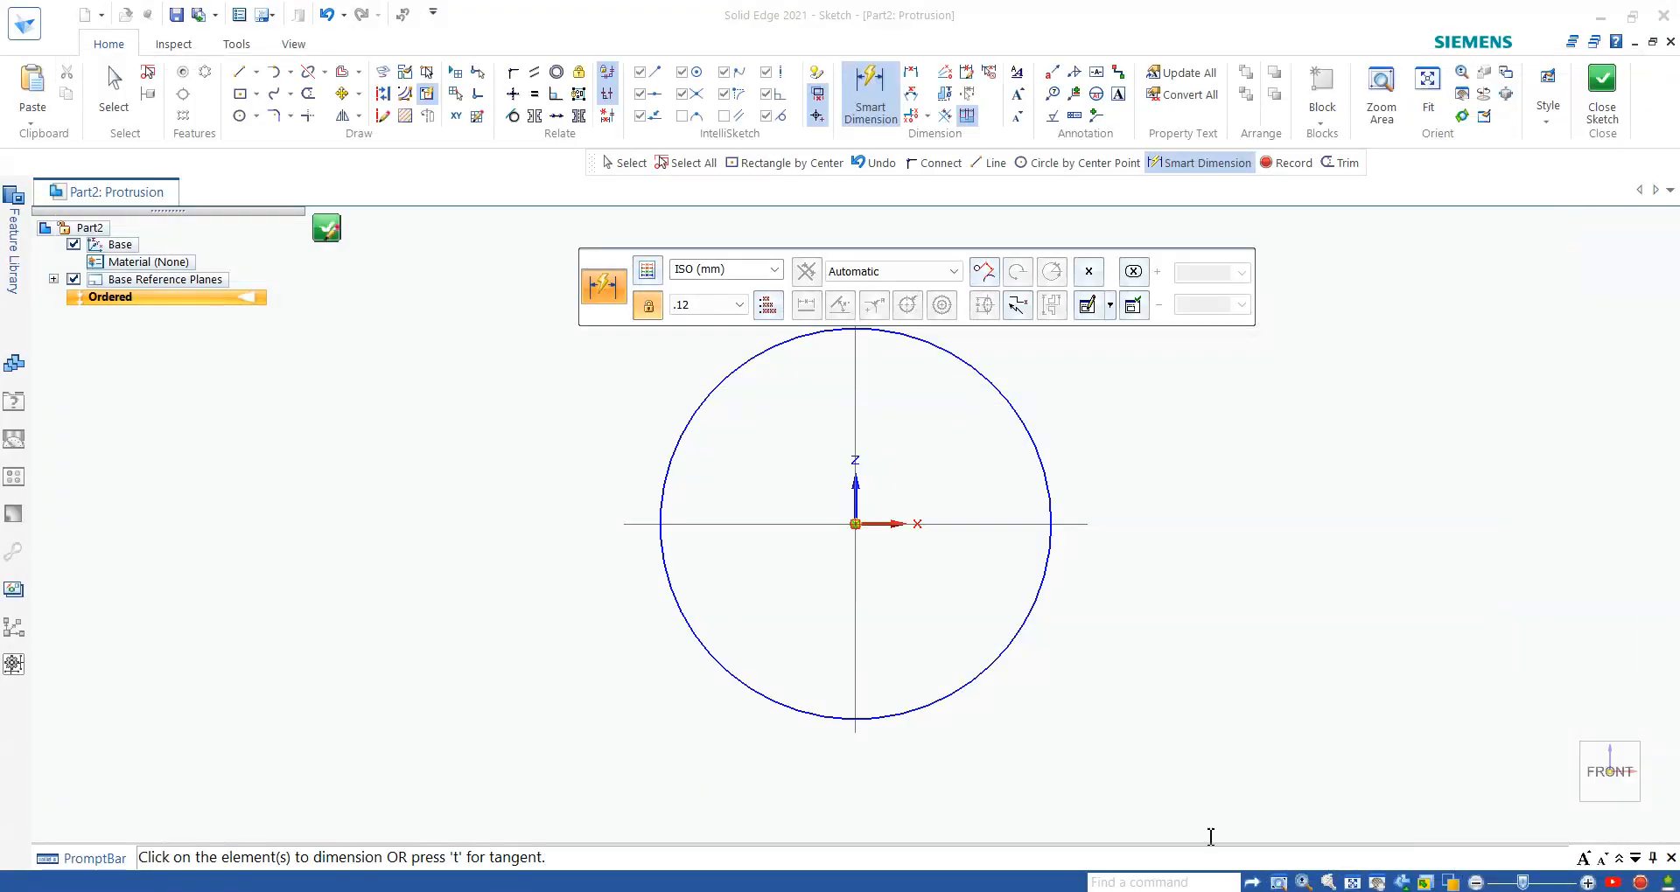
pyautogui.click(998, 392)
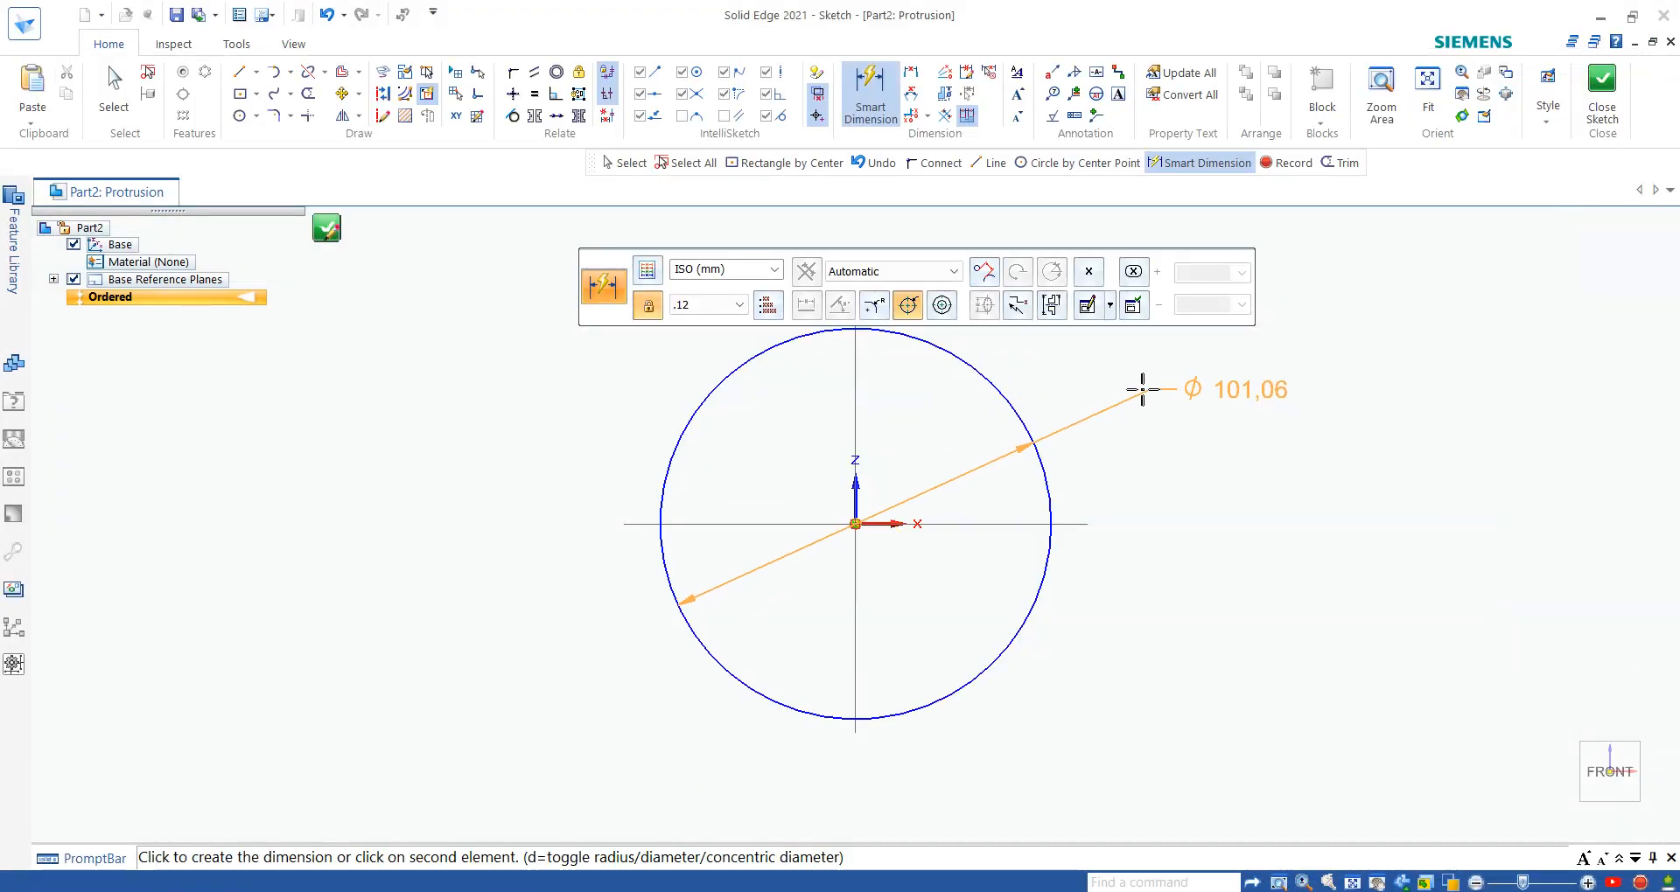
pyautogui.click(1118, 385)
pyautogui.write('25')
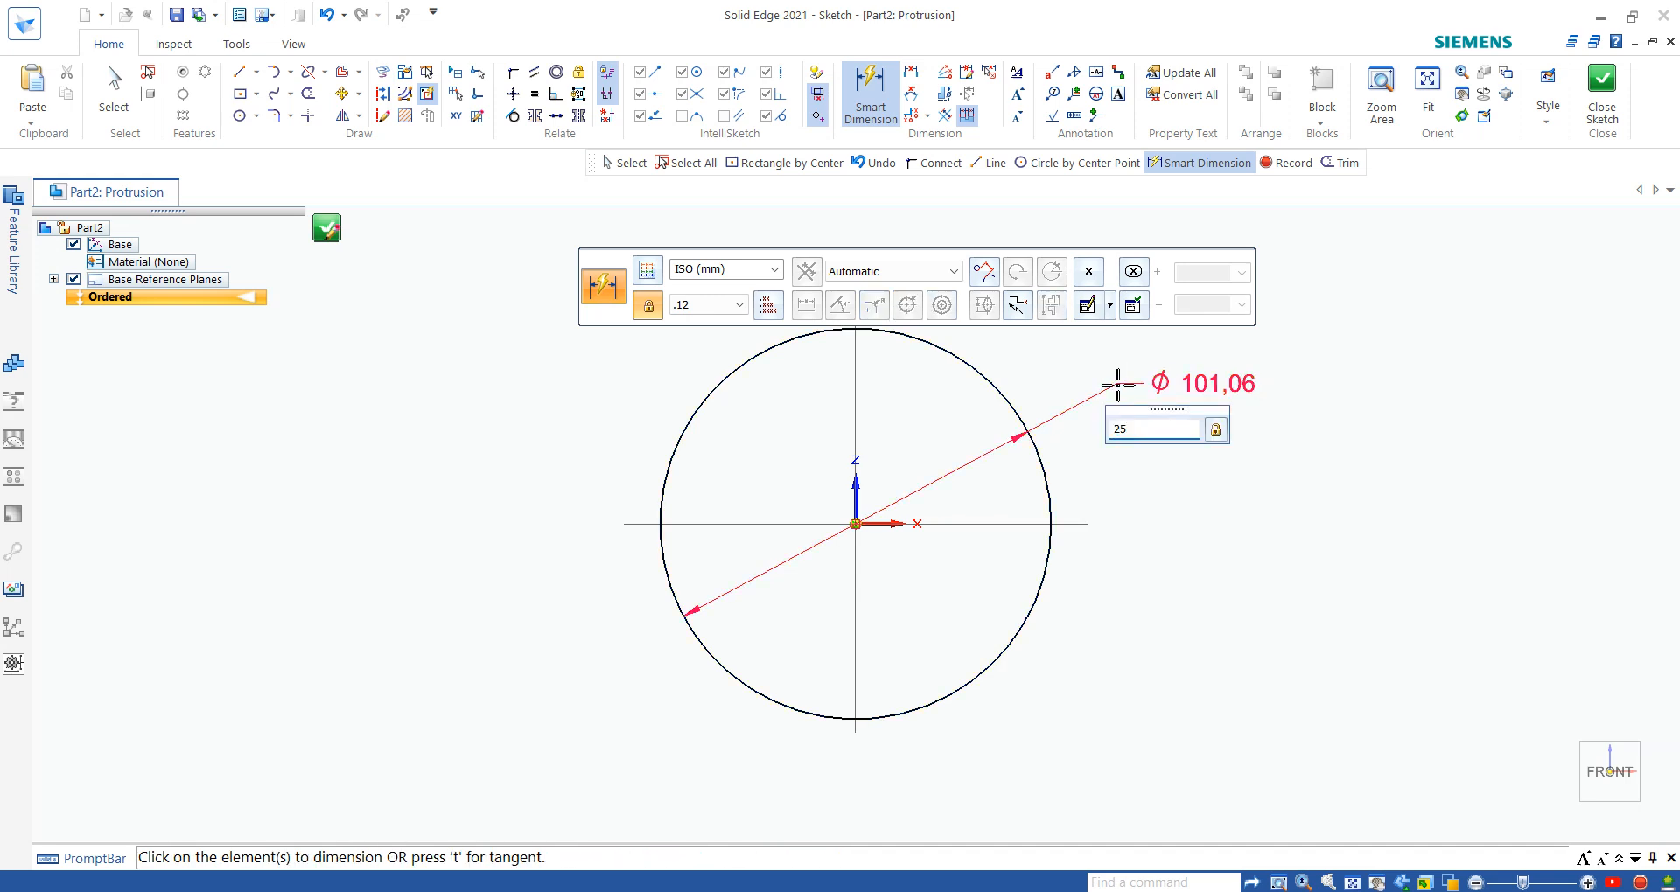
pyautogui.press('Return')
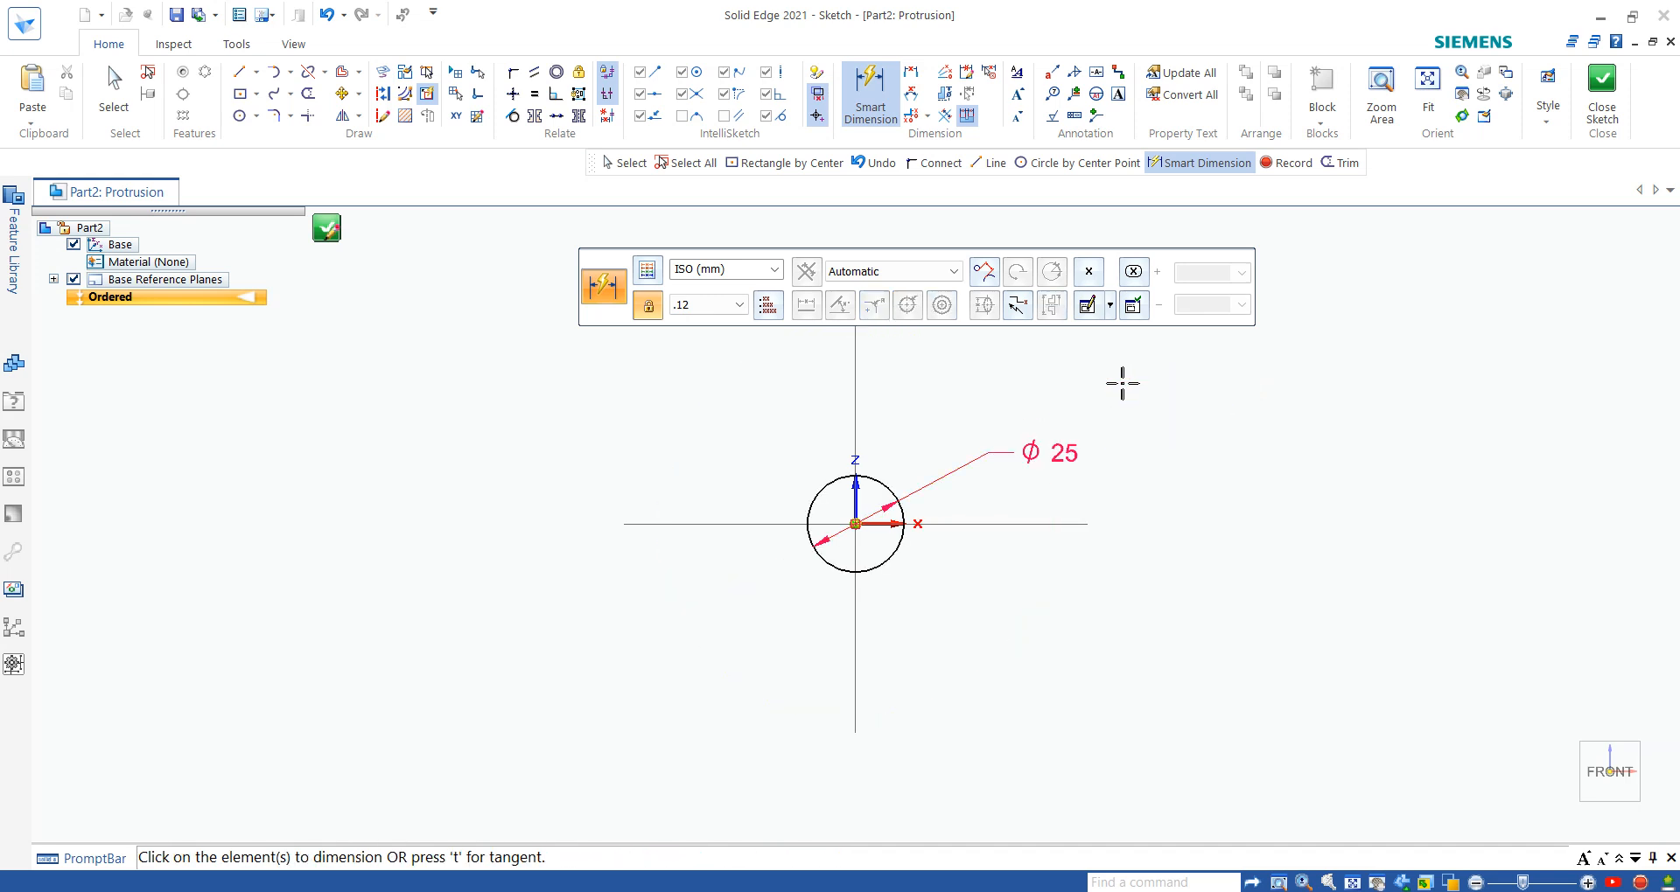
pyautogui.scroll(2, 945, 579)
pyautogui.scroll(2, 888, 395)
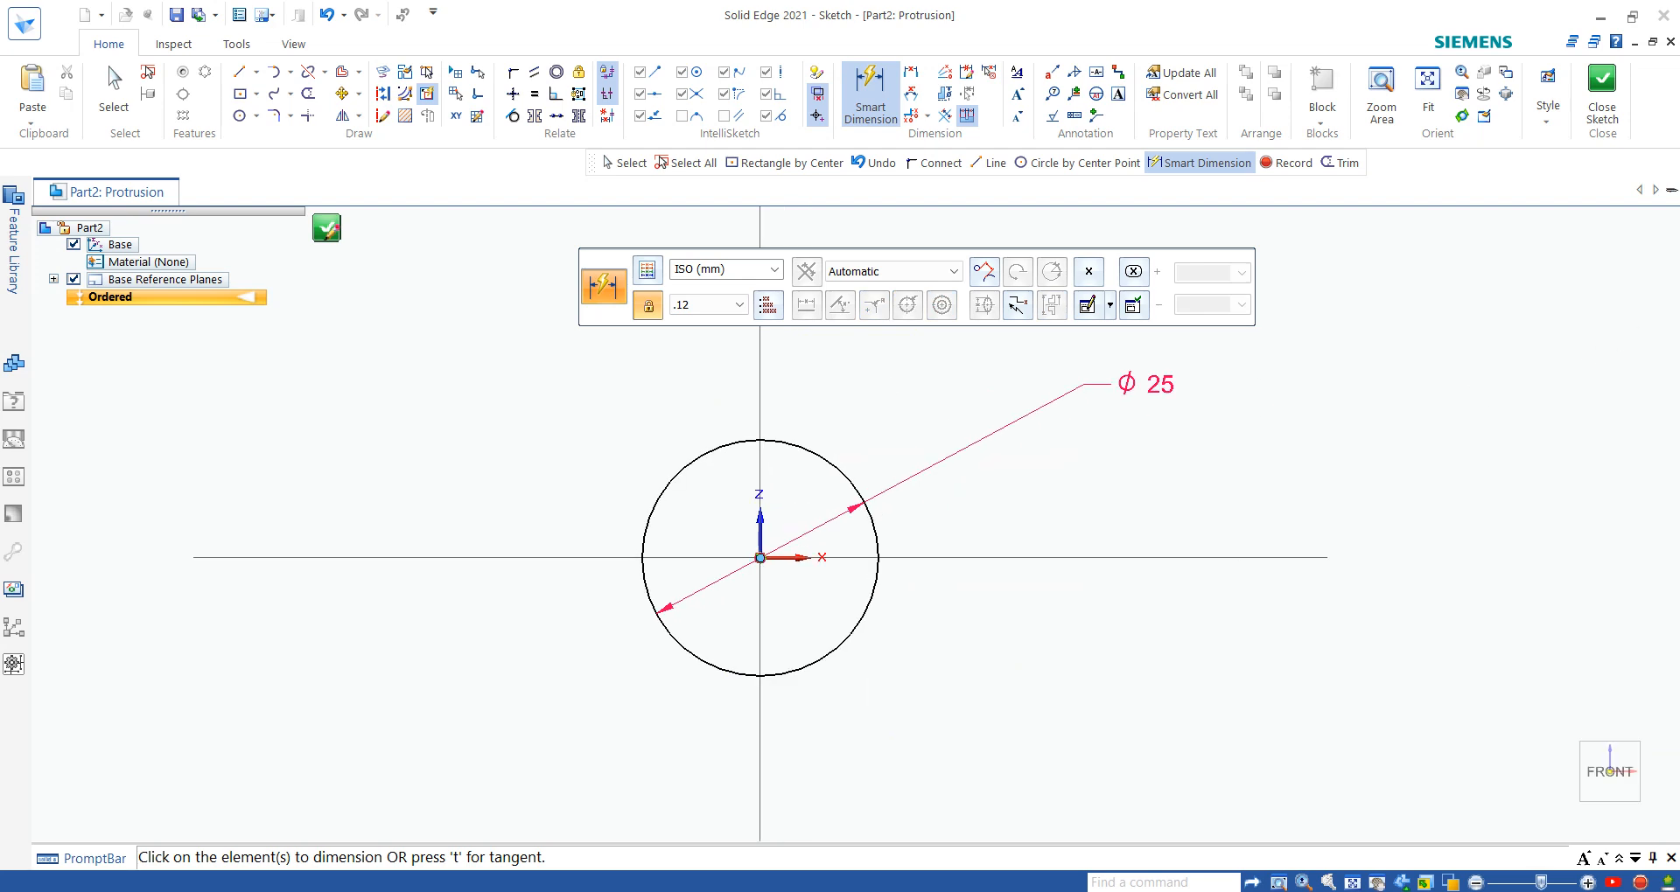
pyautogui.click(1602, 99)
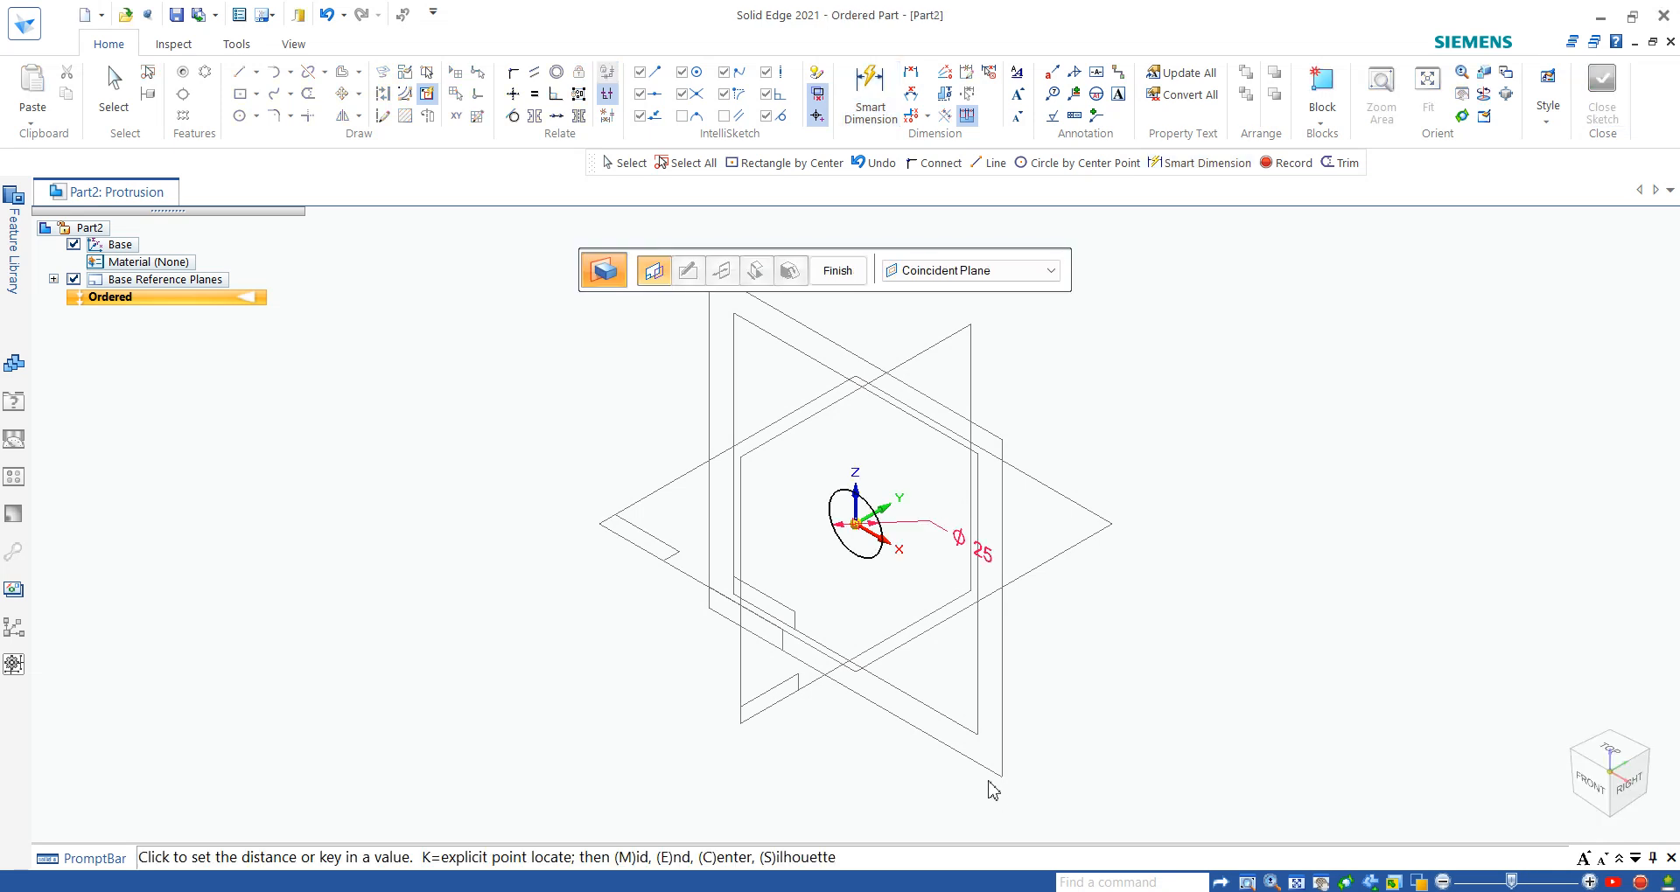
# - Extrude the circle with a symmetric extent about the sketch plane to a thickness of about 3.2 mm
pyautogui.scroll(2, 901, 574)
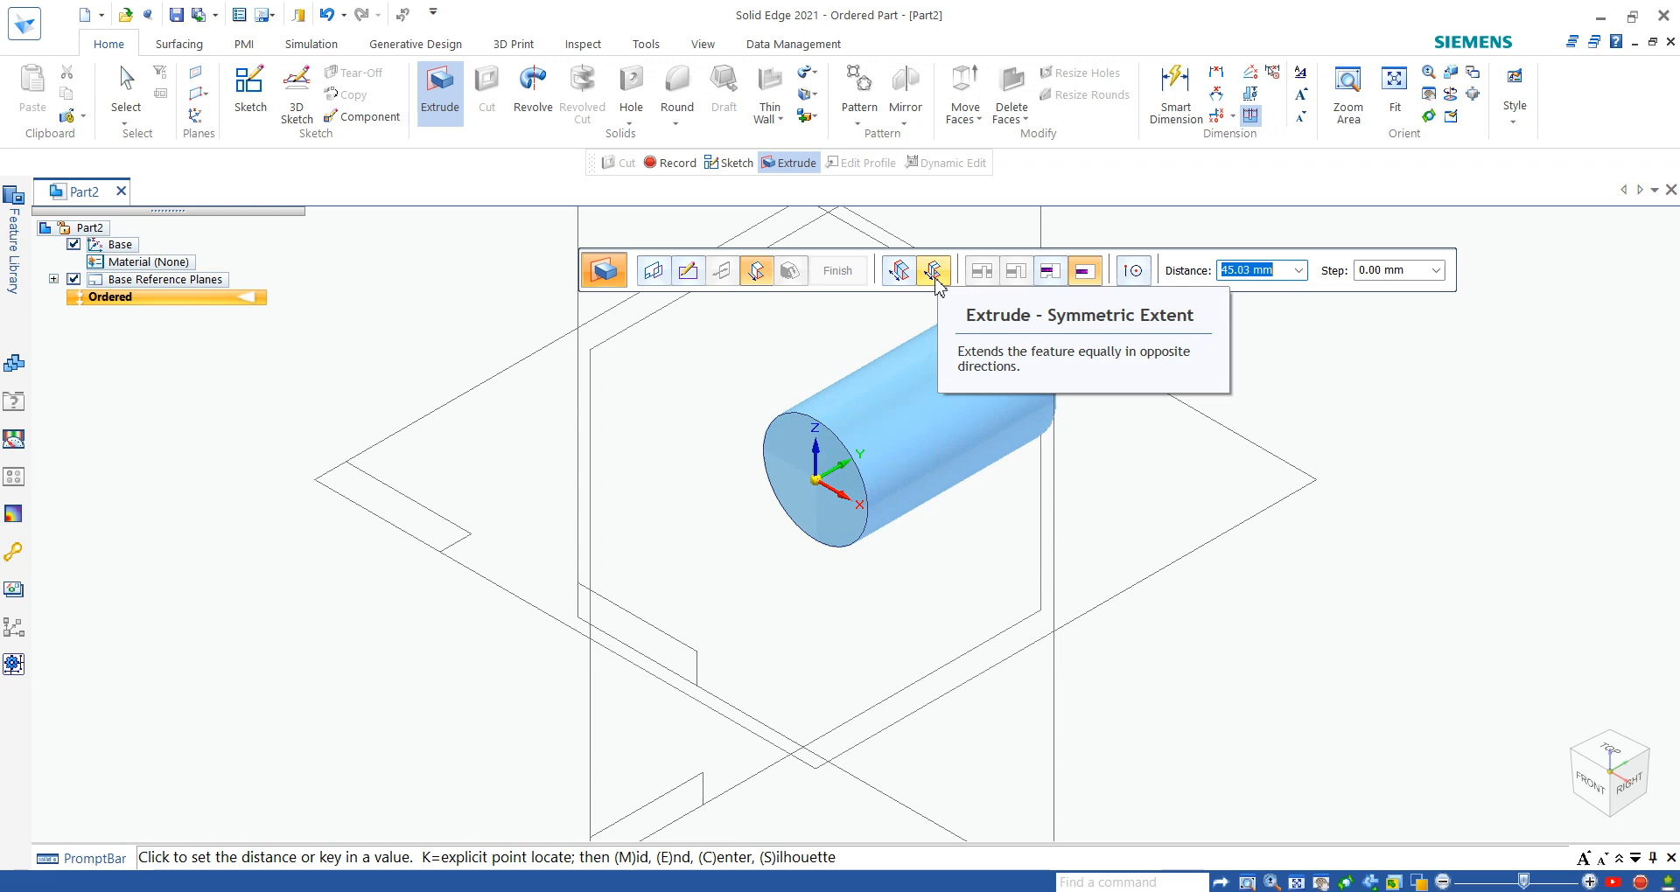
pyautogui.click(935, 271)
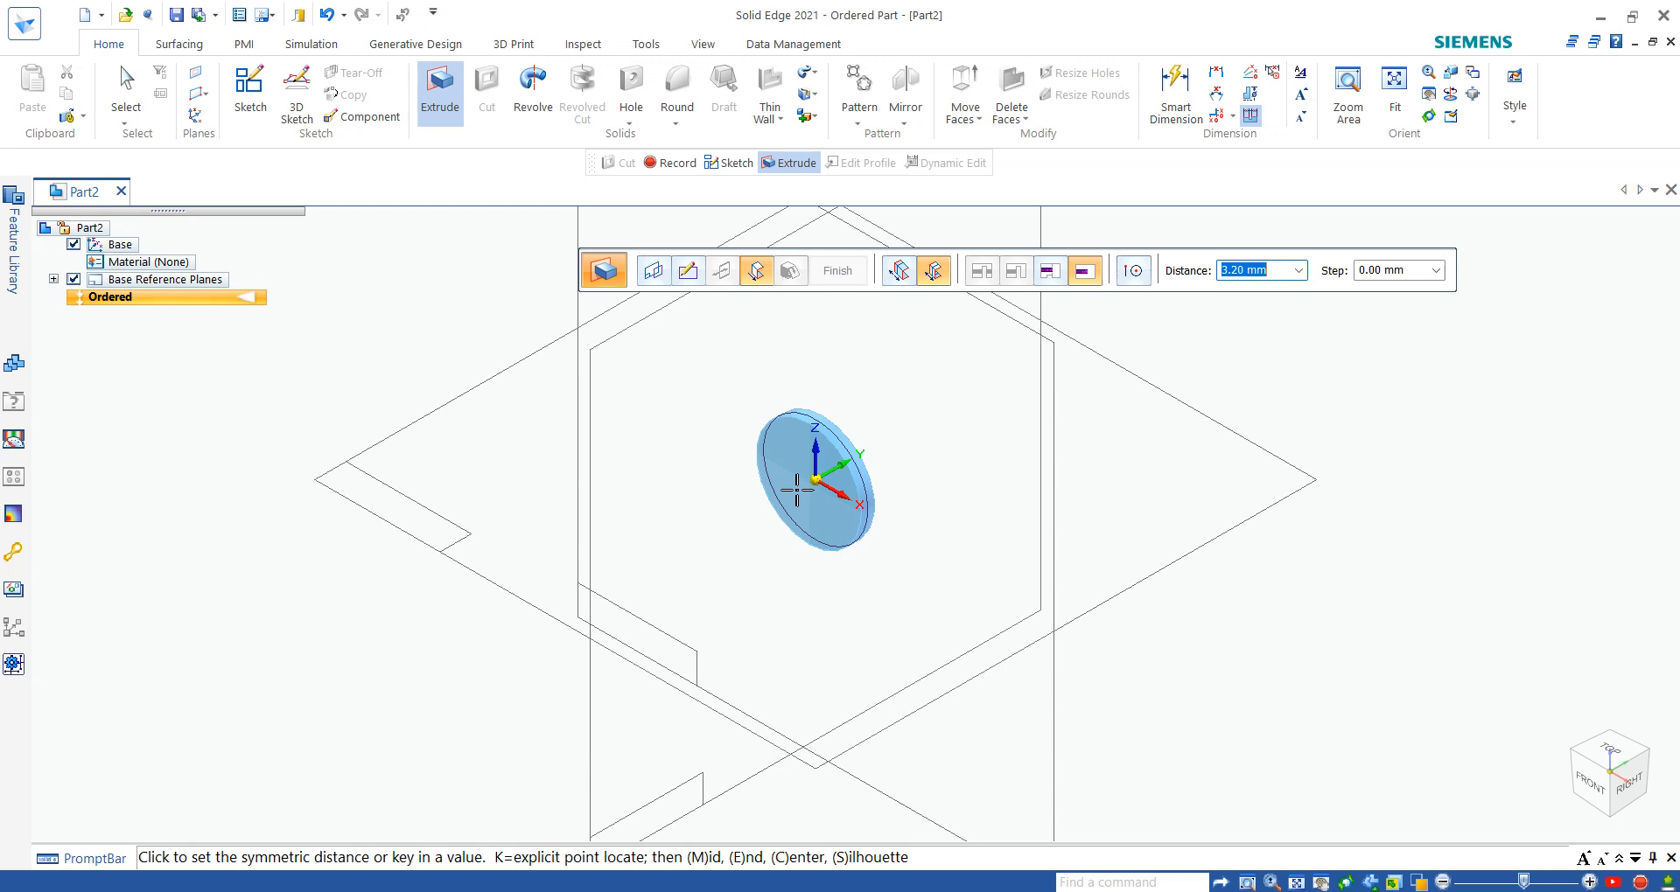
pyautogui.click(796, 490)
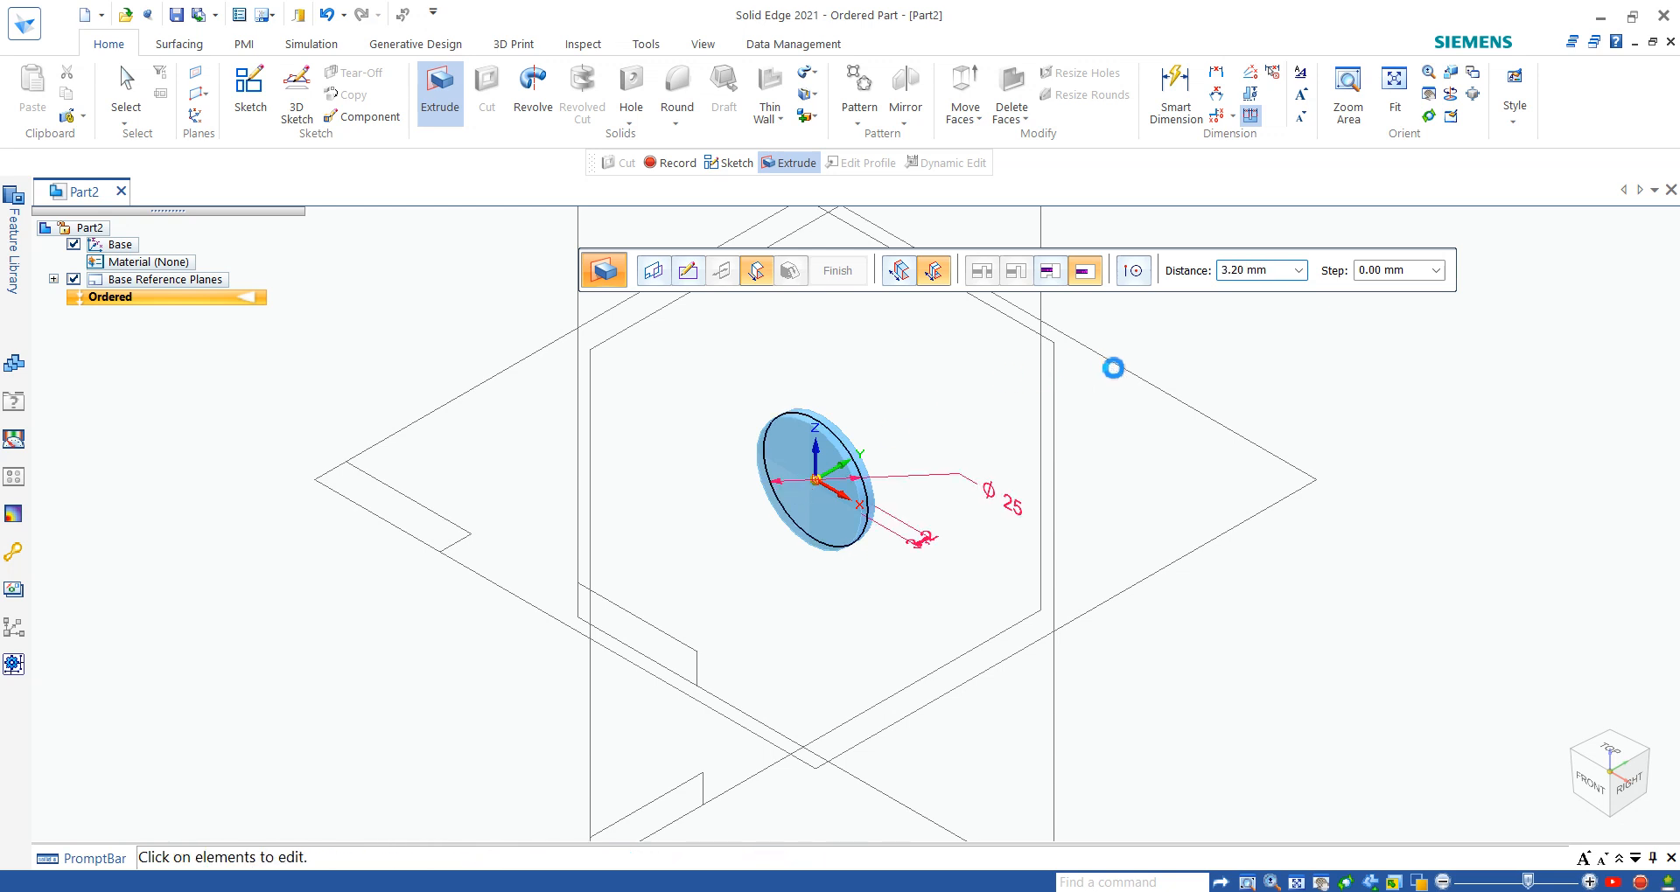
# - Set the disc's extrusion thickness to 3 mm and finish the feature
pyautogui.click(925, 540)
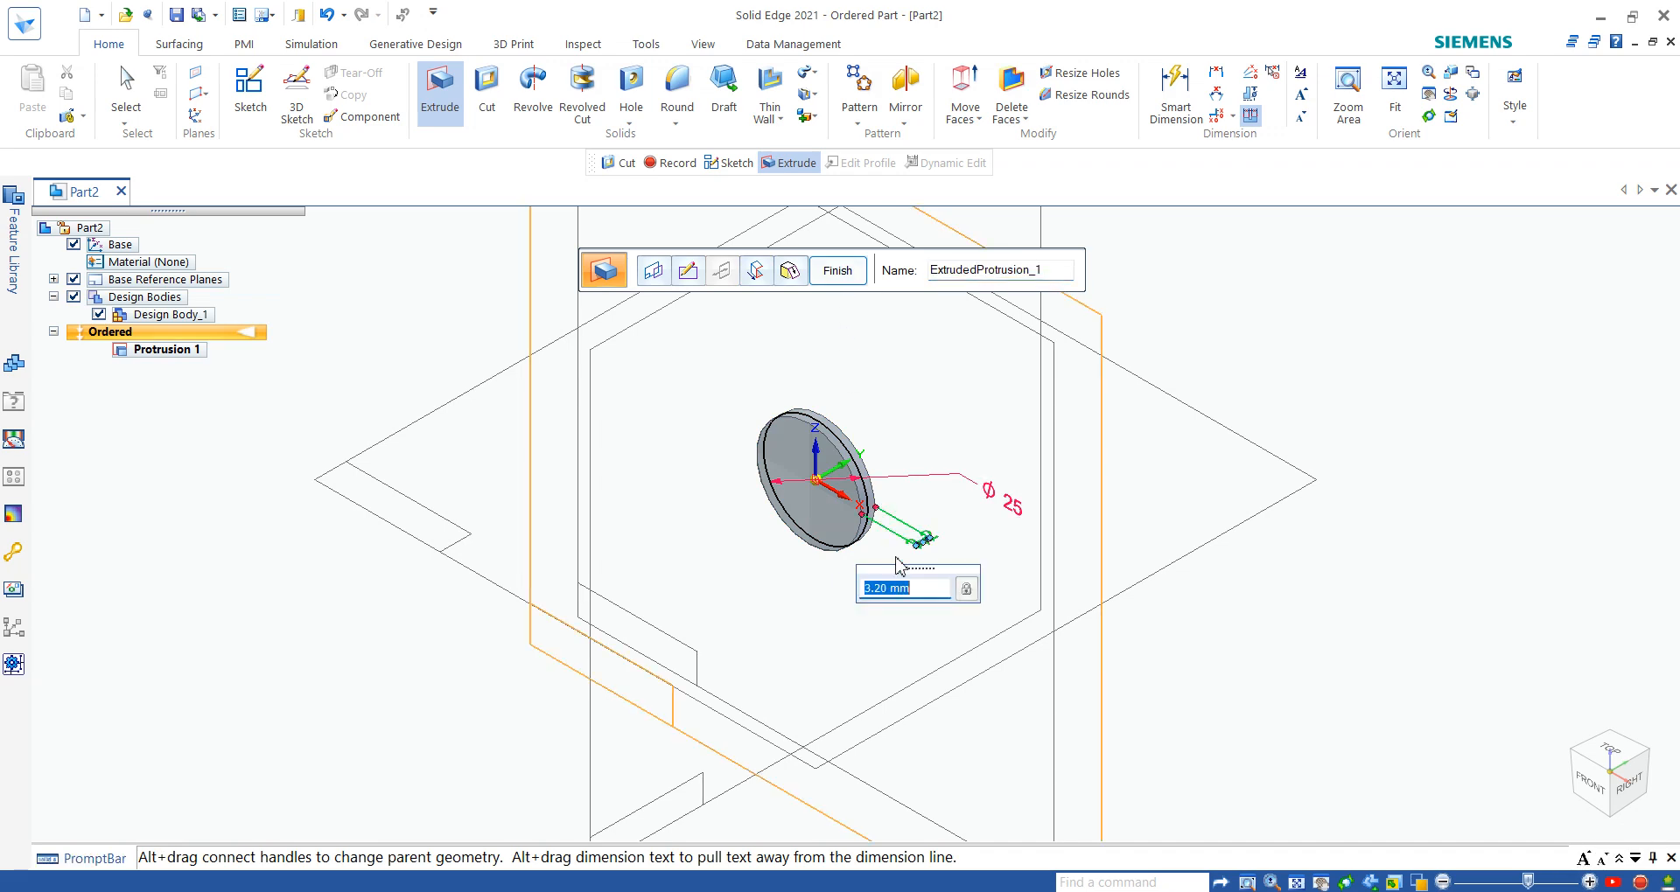
pyautogui.write('3')
pyautogui.press('Return')
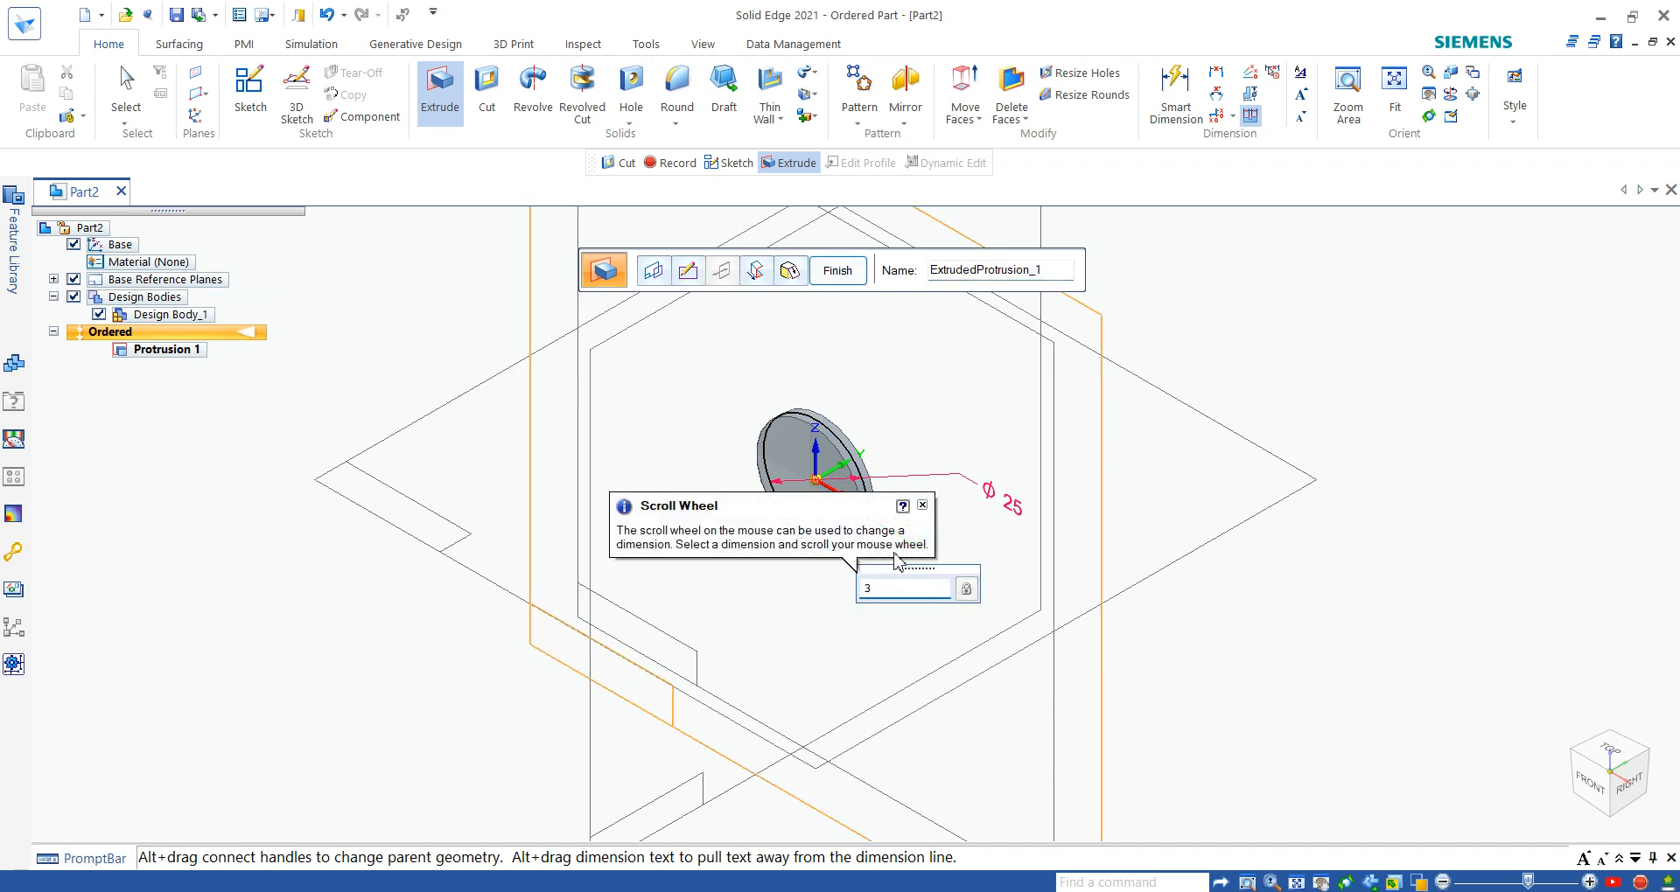
pyautogui.click(921, 505)
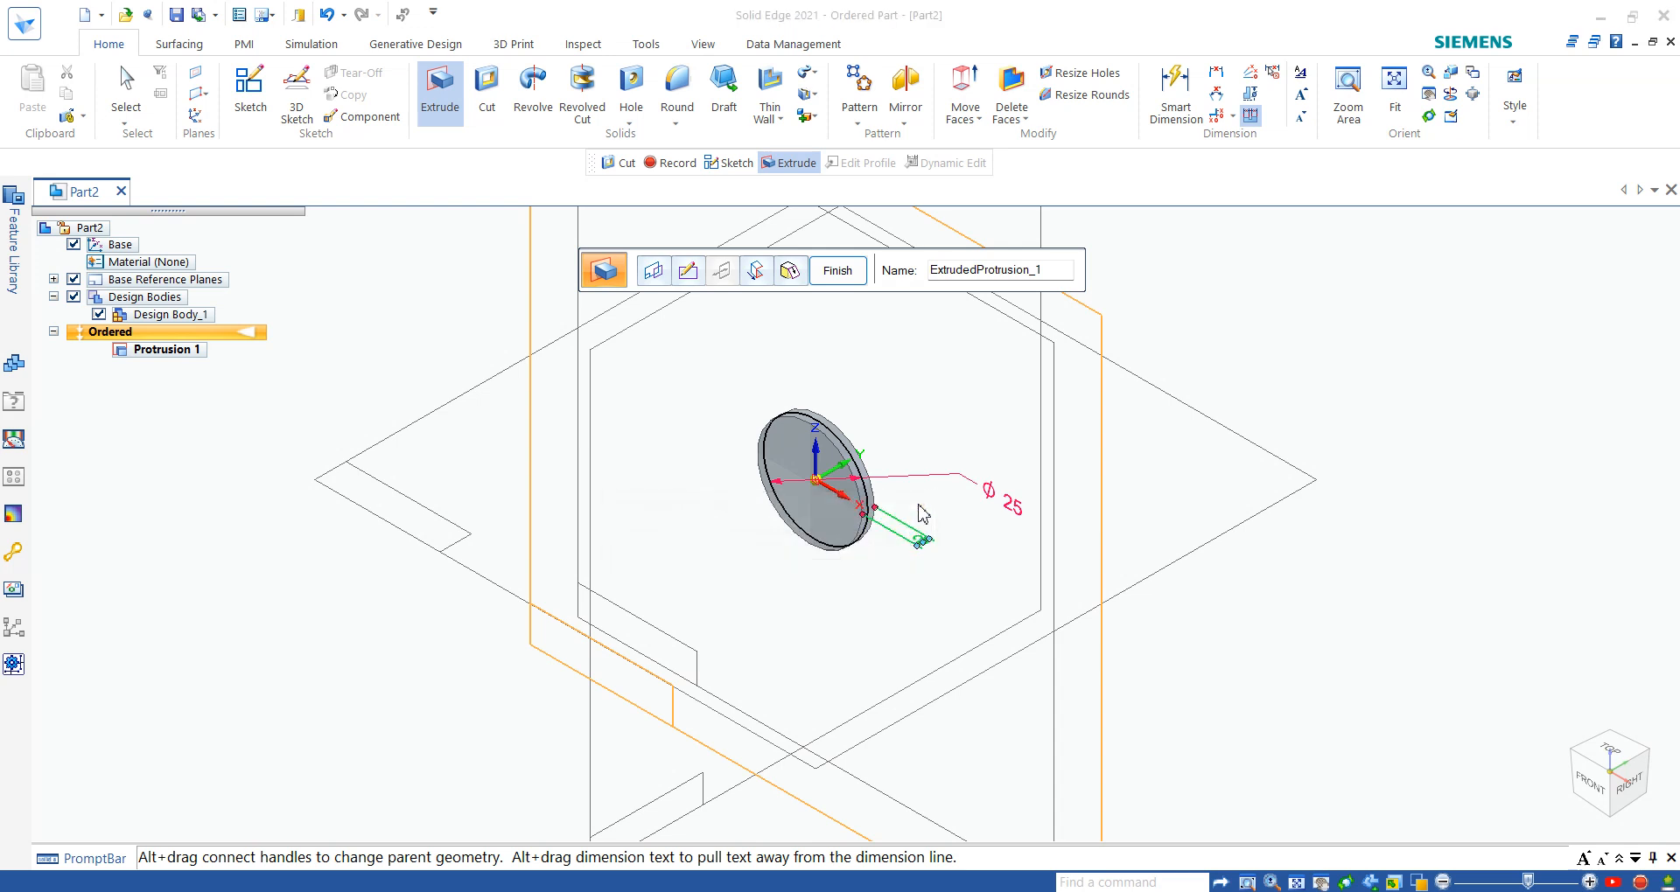
pyautogui.click(837, 273)
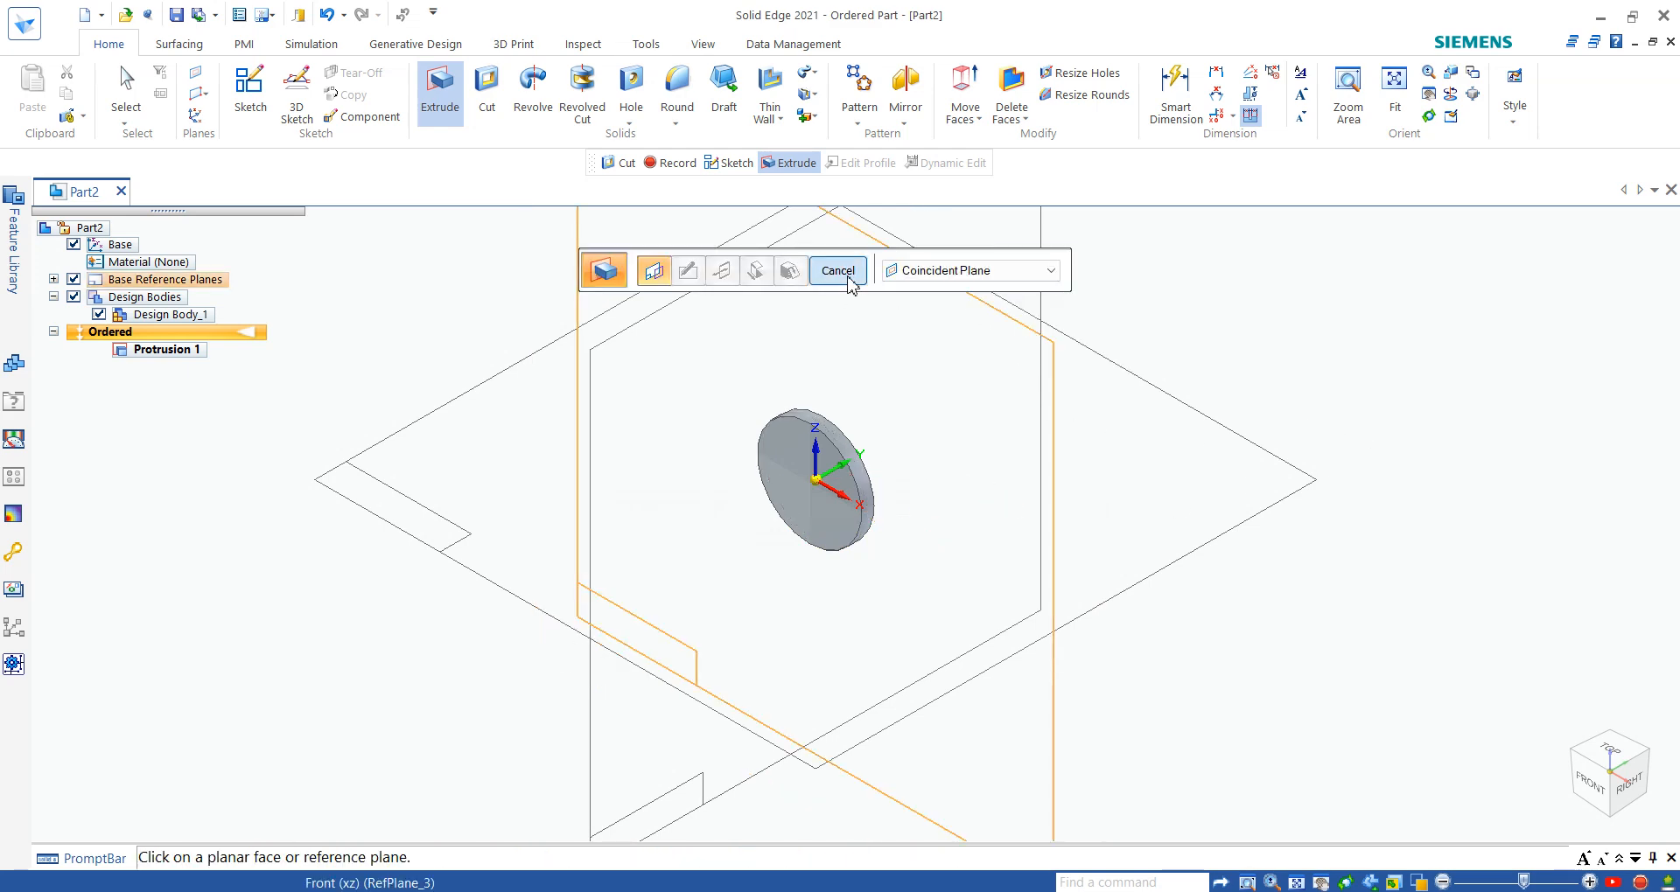
# - Leave the Extrude command and examine the washer drawing for the centre hole's diameter
pyautogui.click(838, 271)
pyautogui.hotkey('ctrl', 'i')
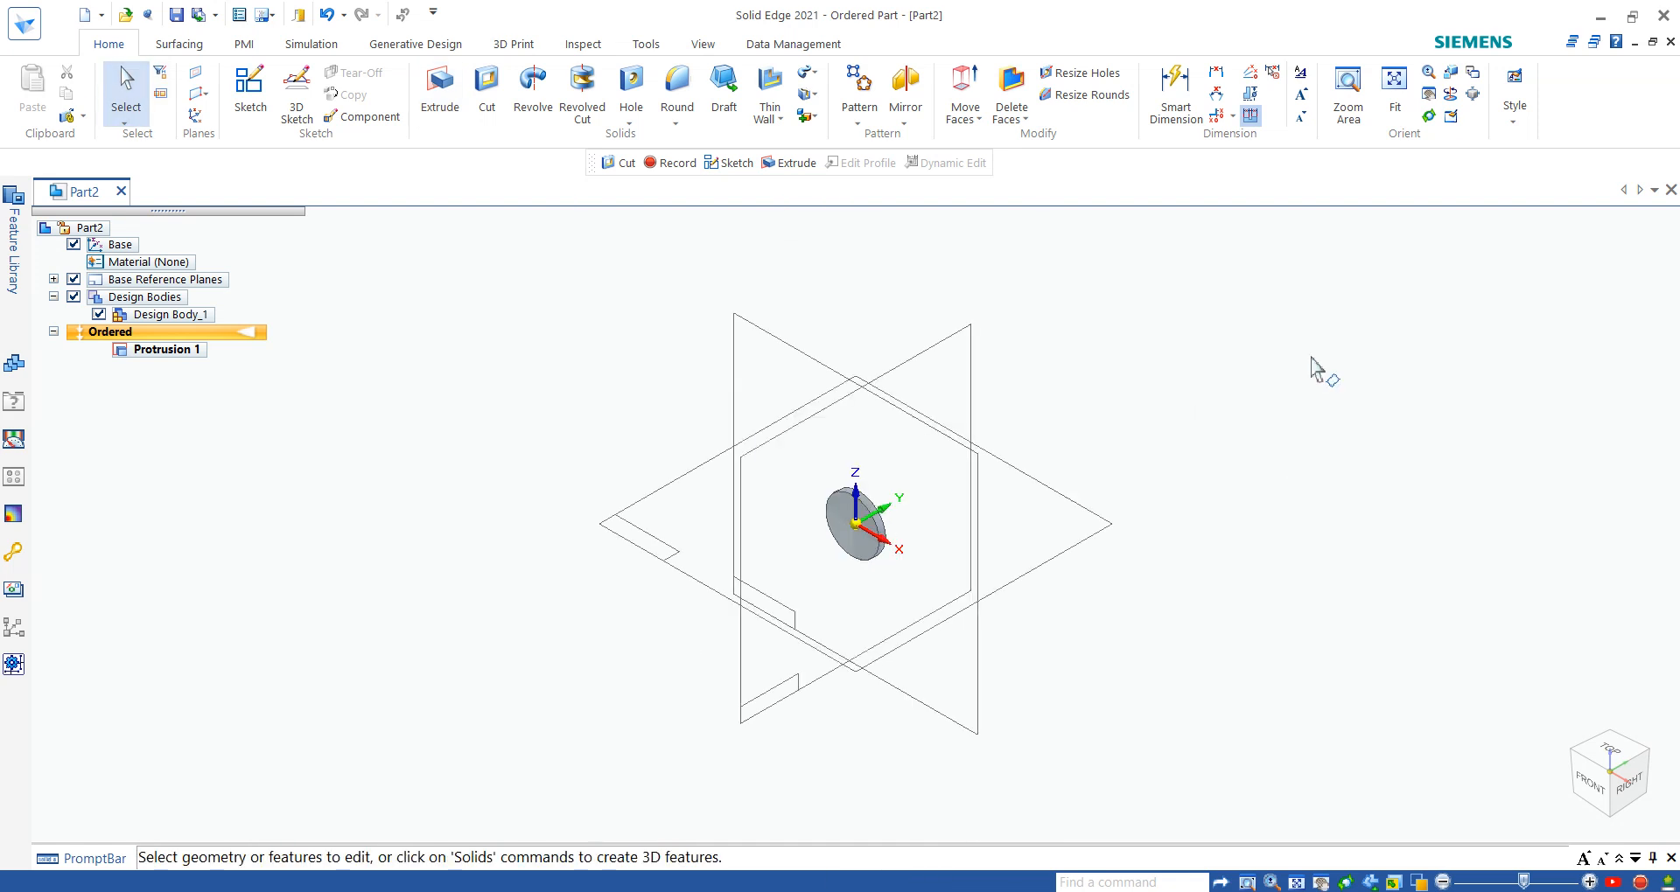
pyautogui.scroll(5, 892, 560)
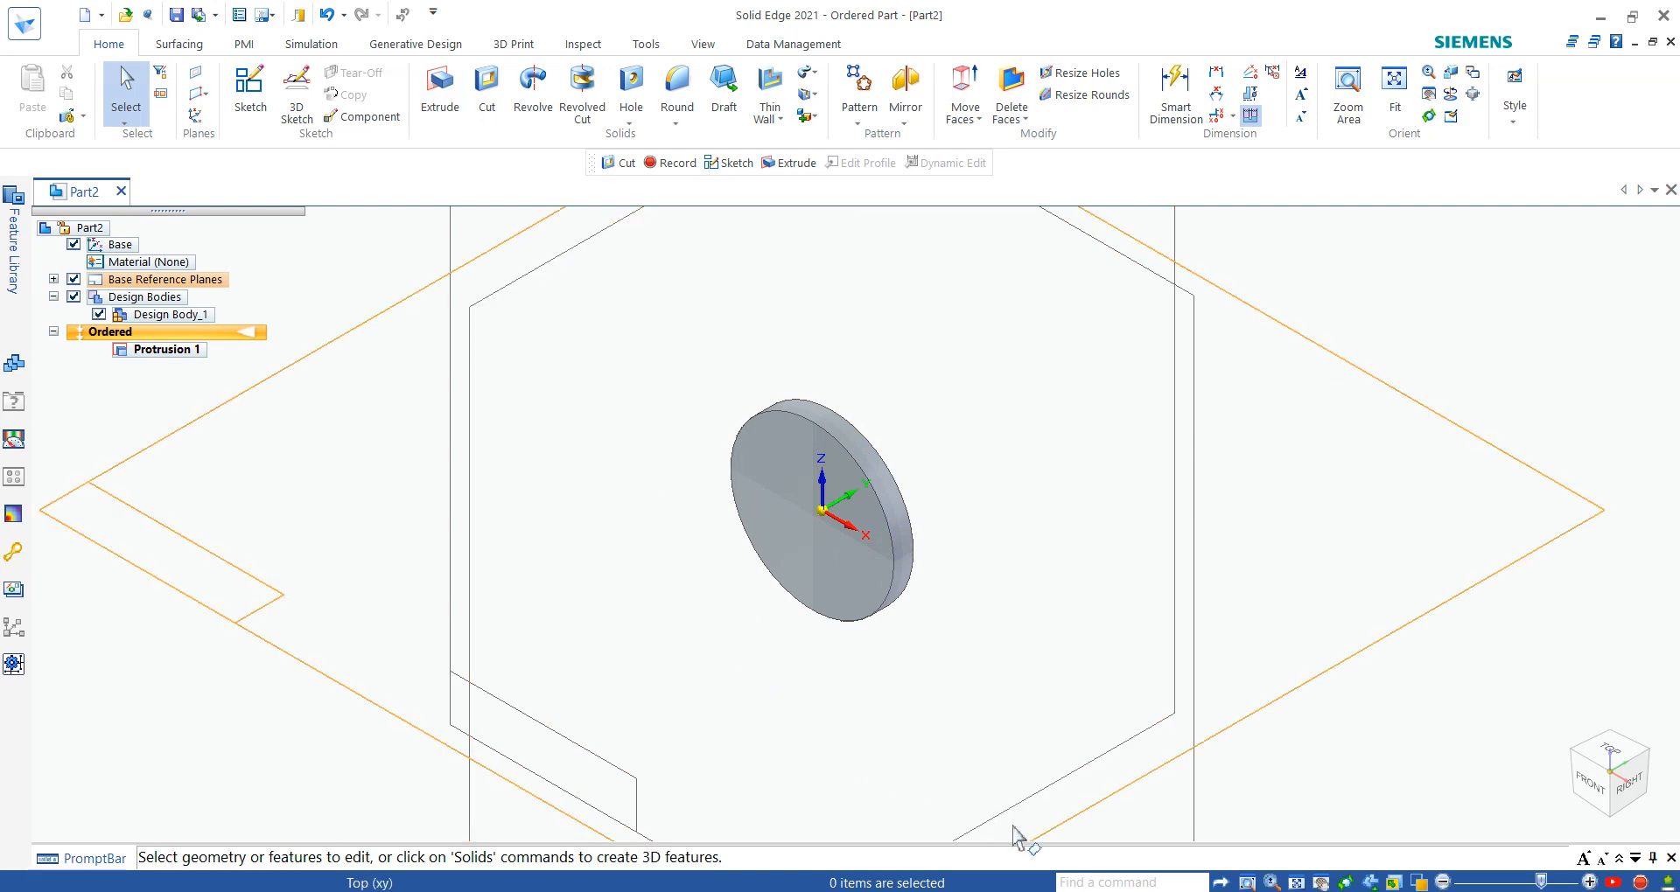
pyautogui.click(1163, 891)
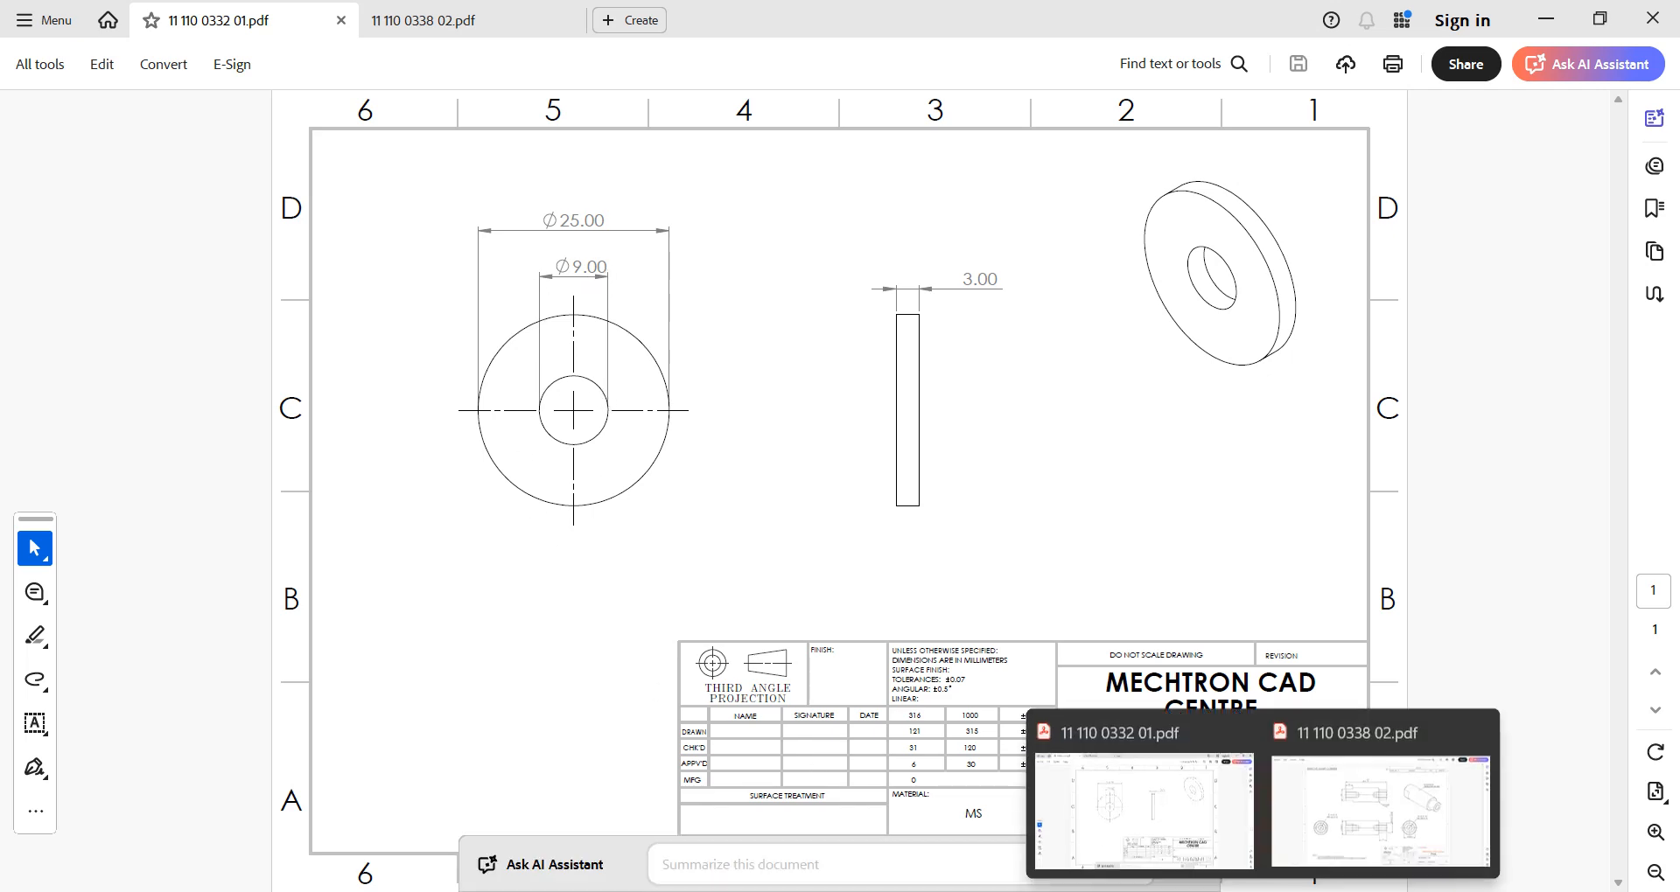
pyautogui.click(1162, 891)
pyautogui.scroll(-2, 825, 479)
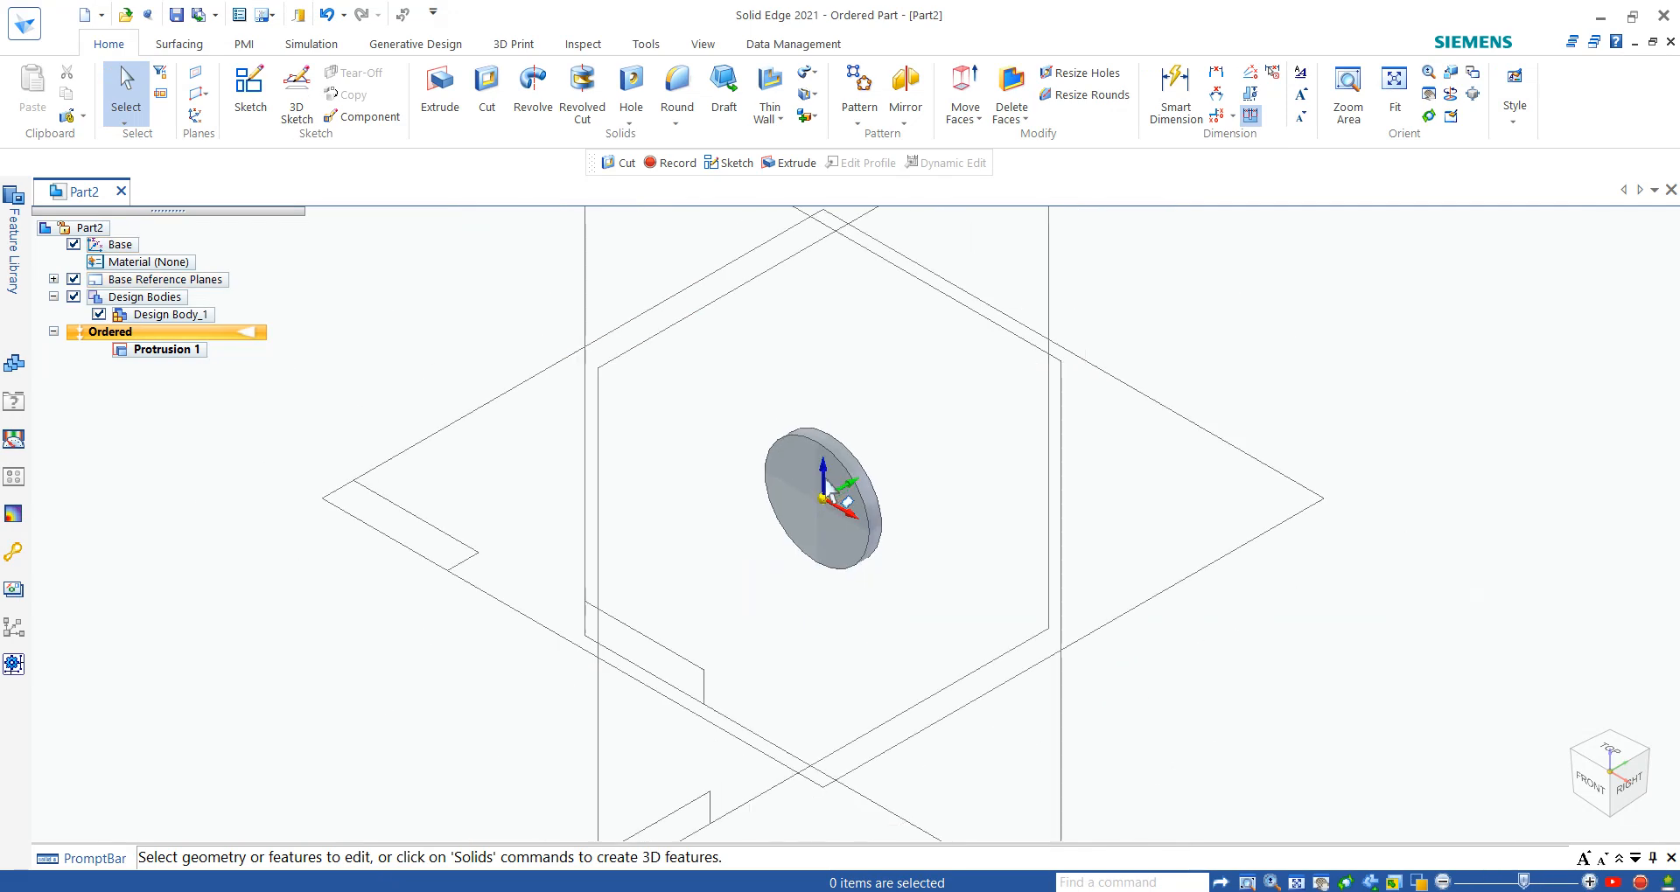
pyautogui.scroll(2, 888, 480)
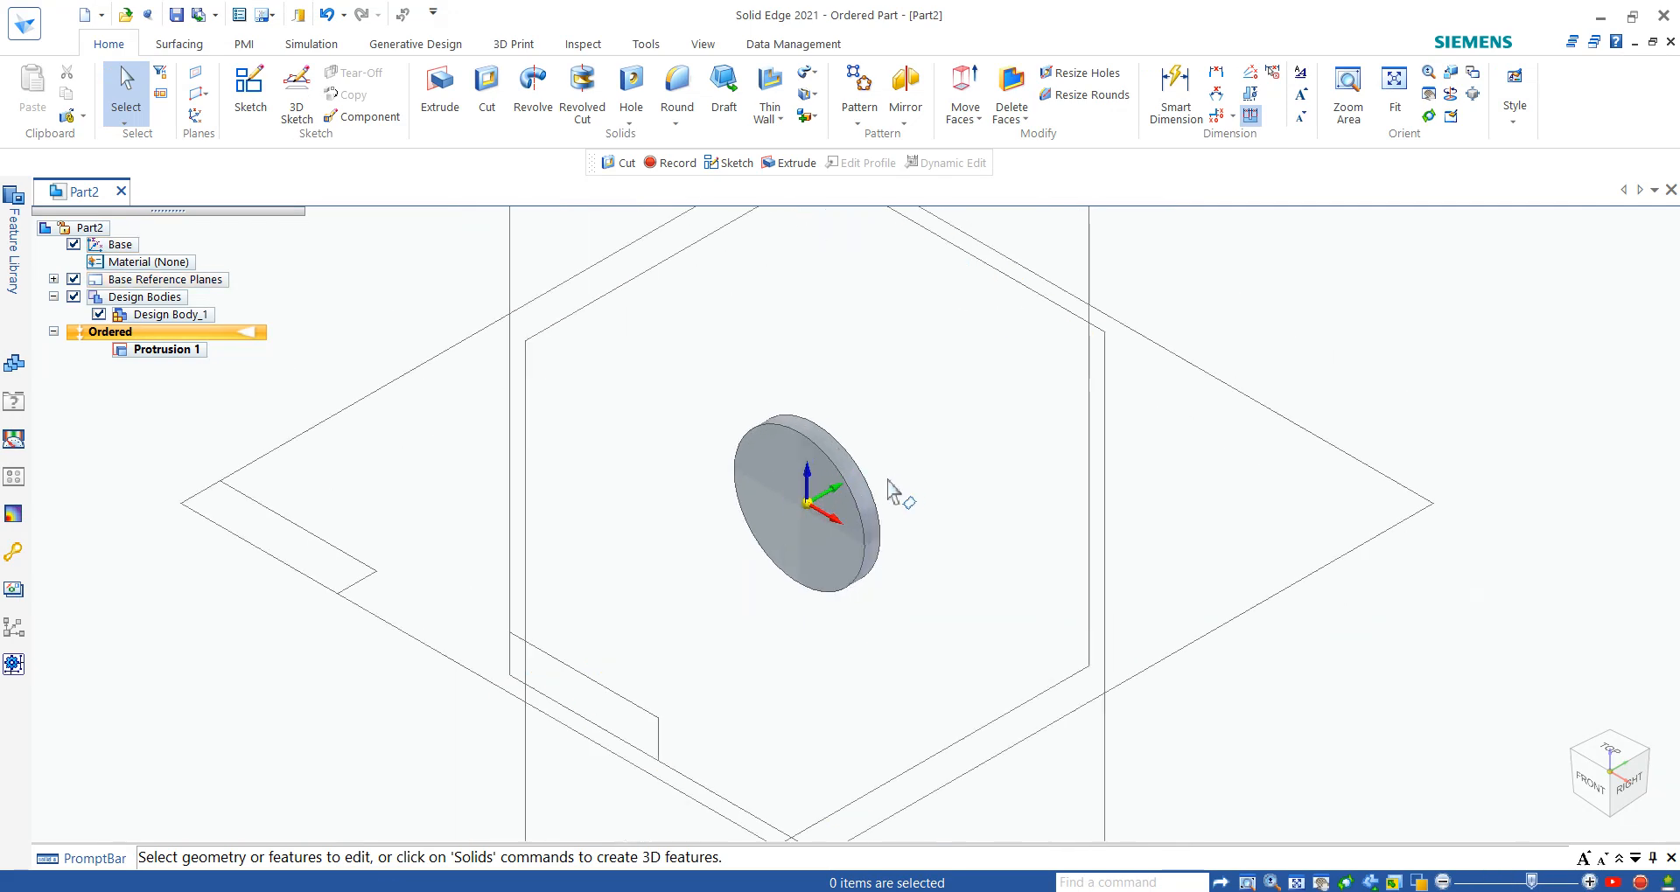
# - Start a cutout on the disc's front face and draw a center-point circle about 10.3 mm in diameter on the sketch origin
pyautogui.click(479, 122)
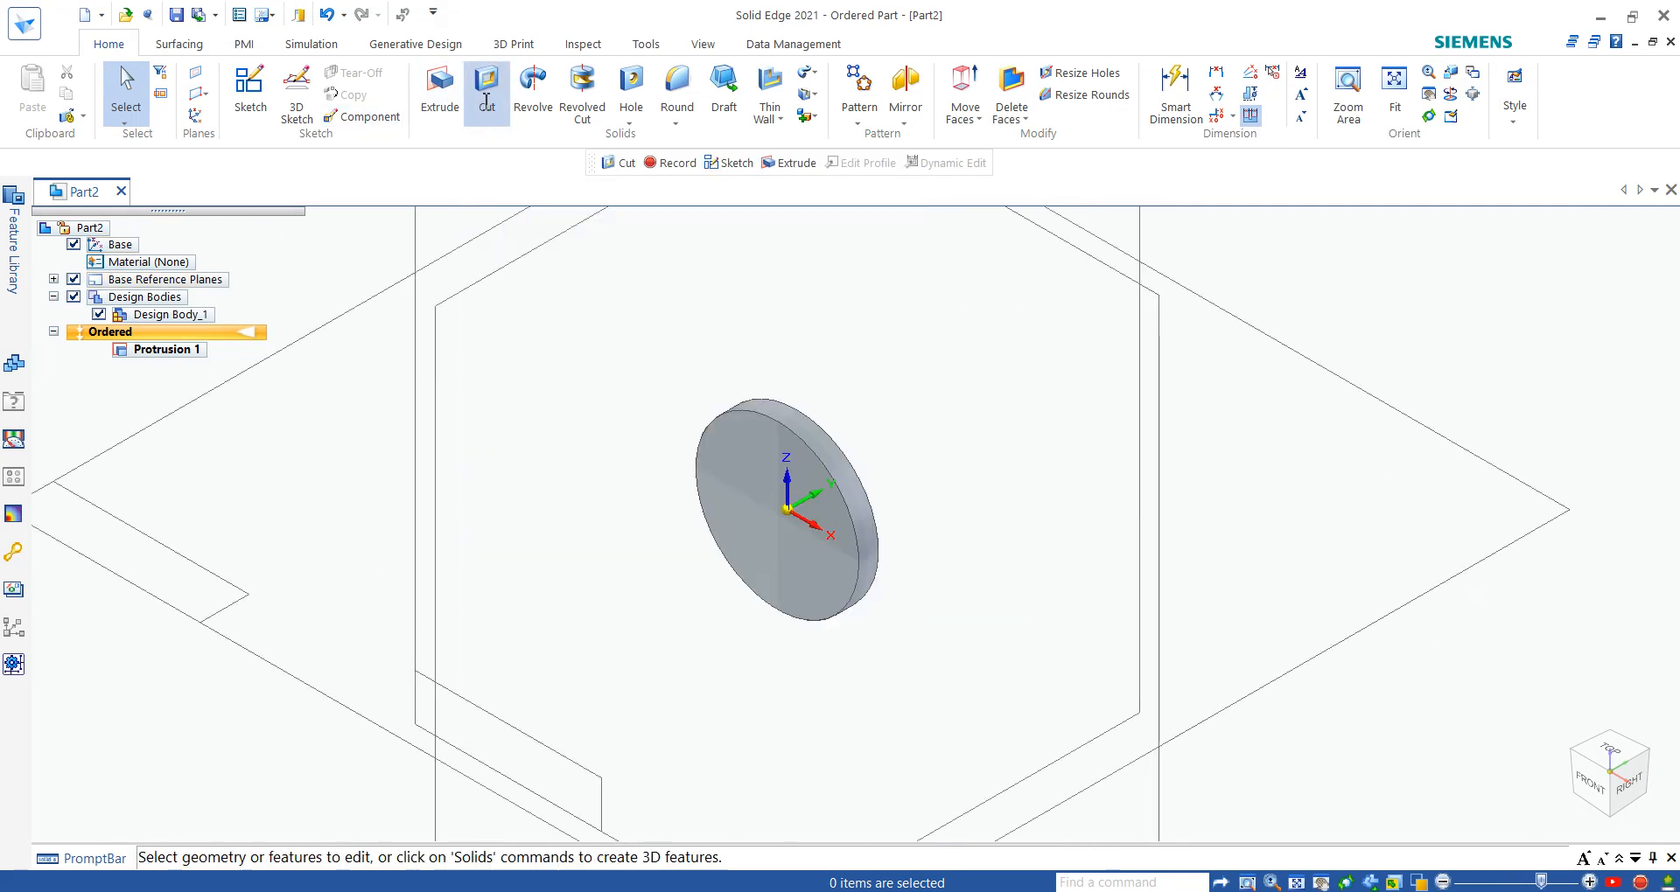
pyautogui.click(743, 451)
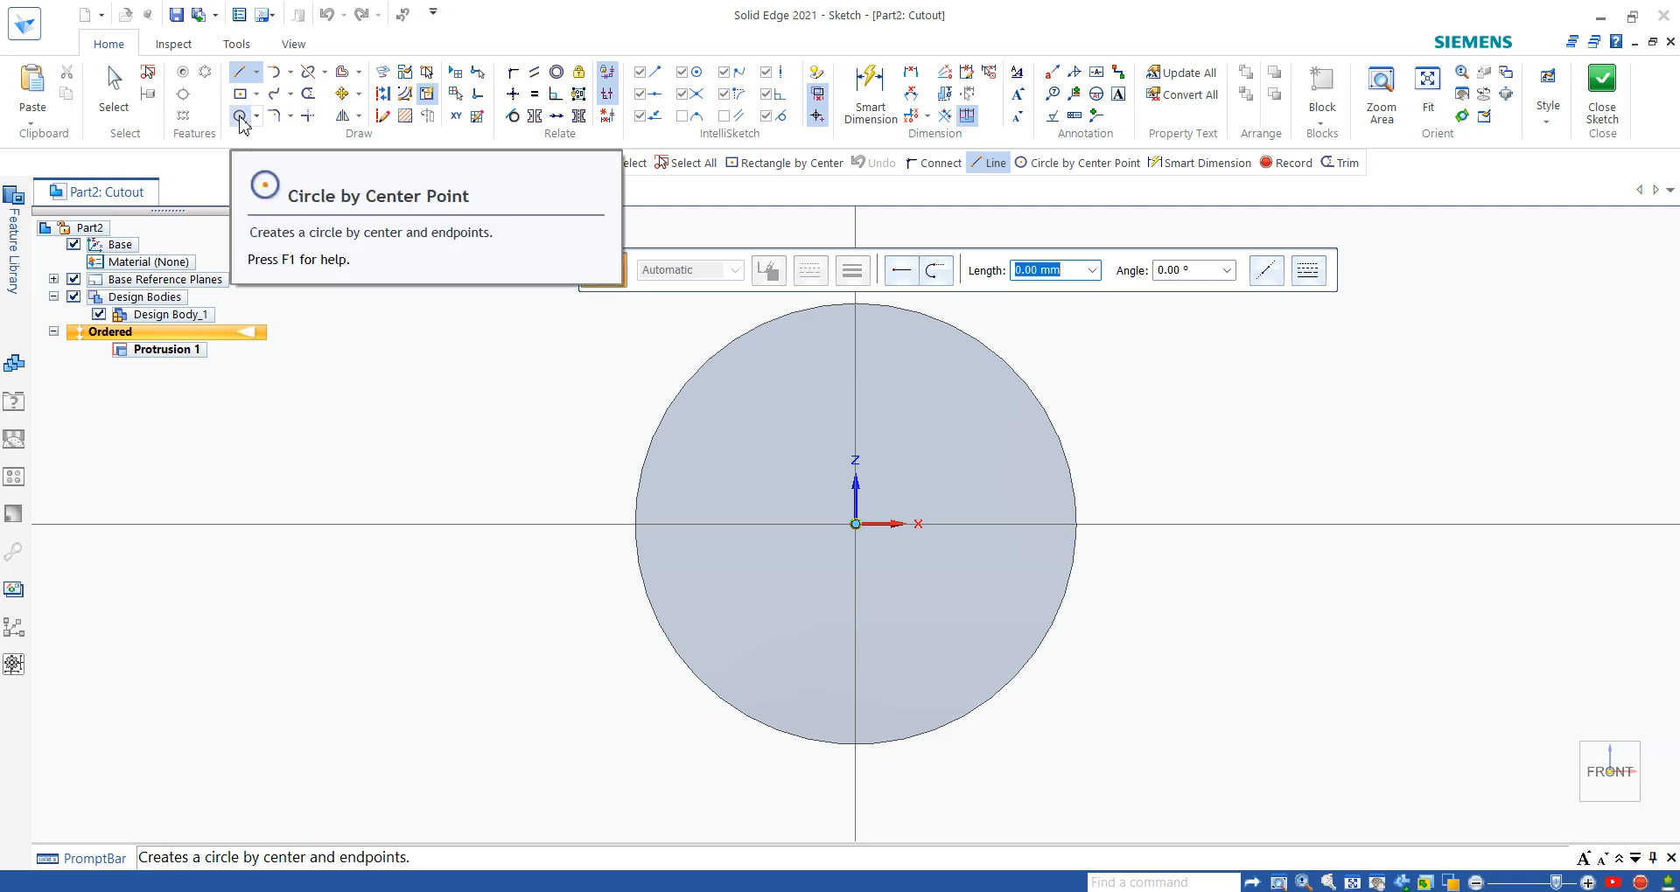
pyautogui.click(239, 116)
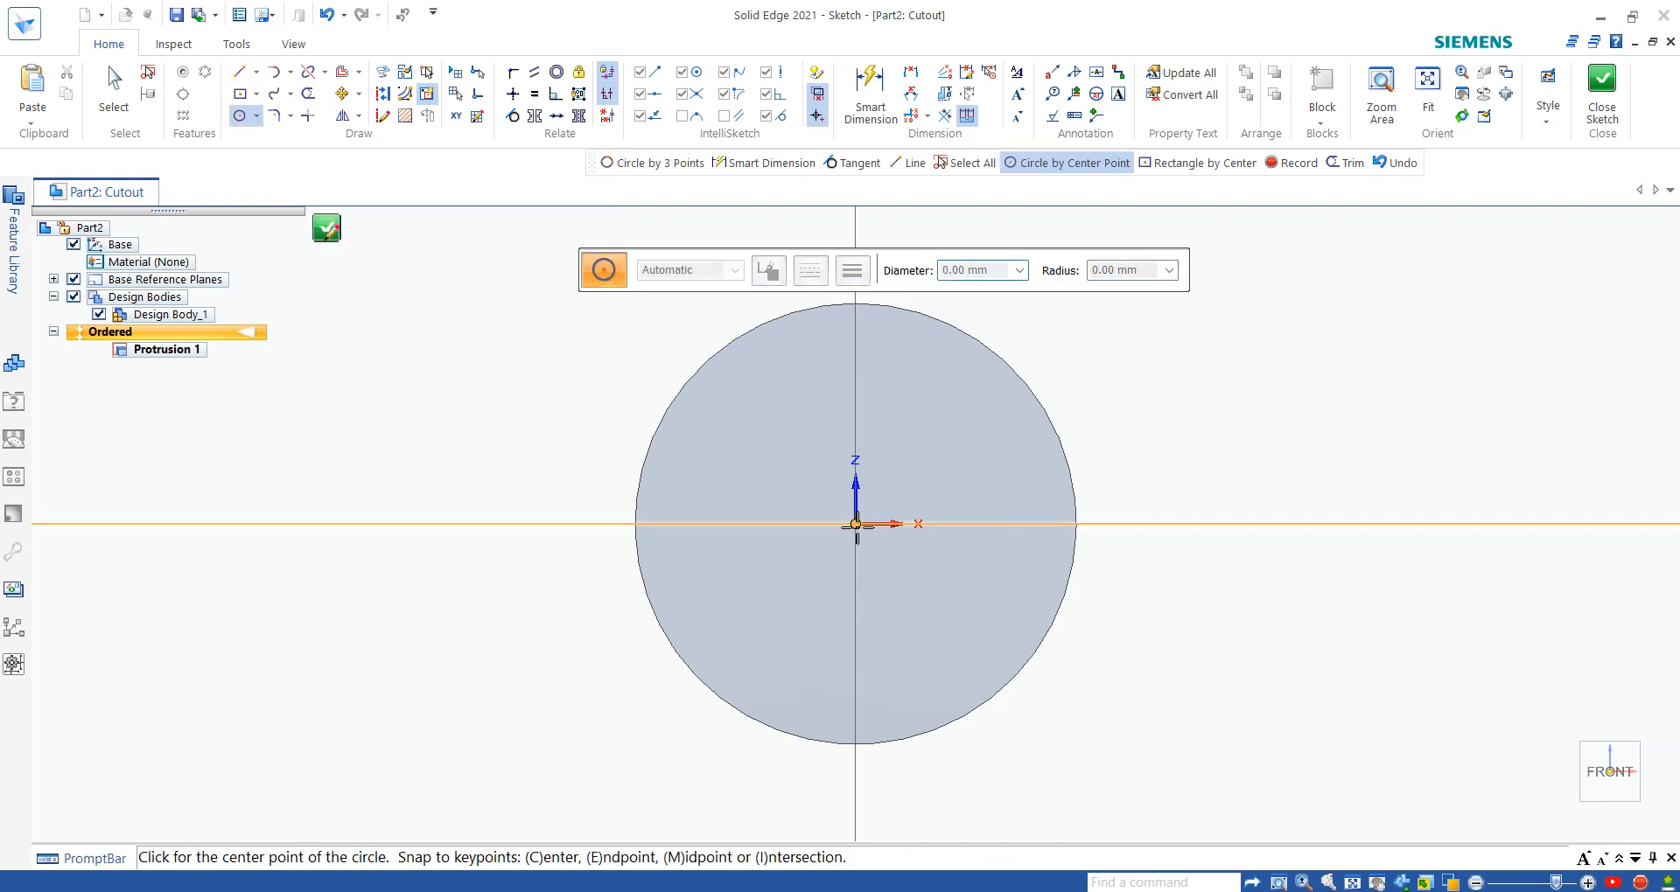
pyautogui.click(856, 525)
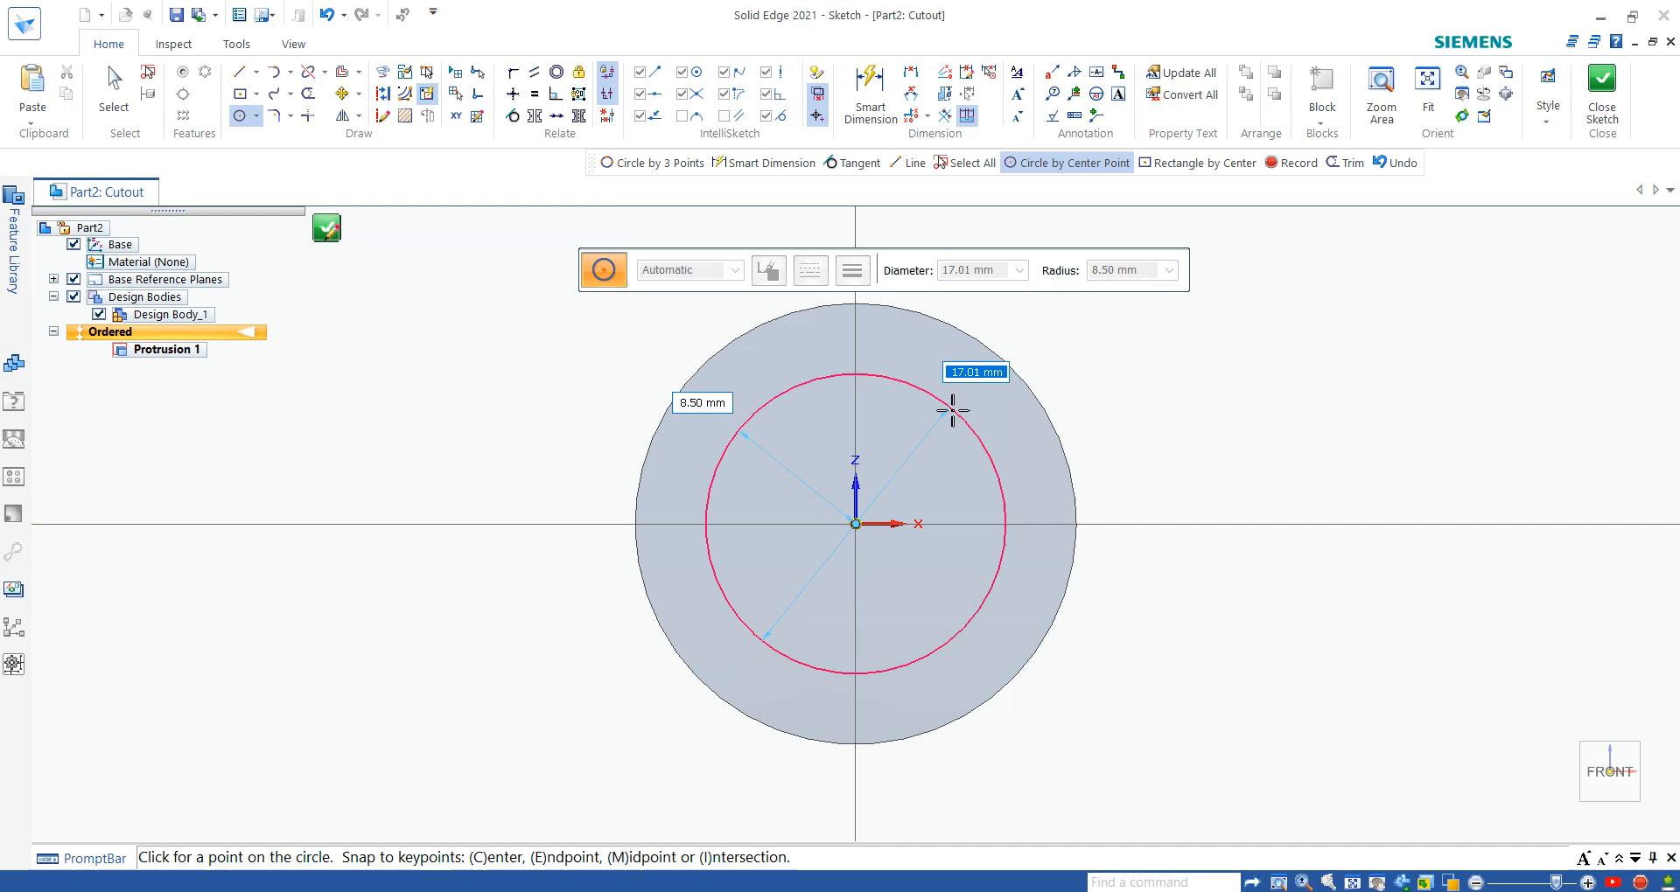
pyautogui.click(932, 474)
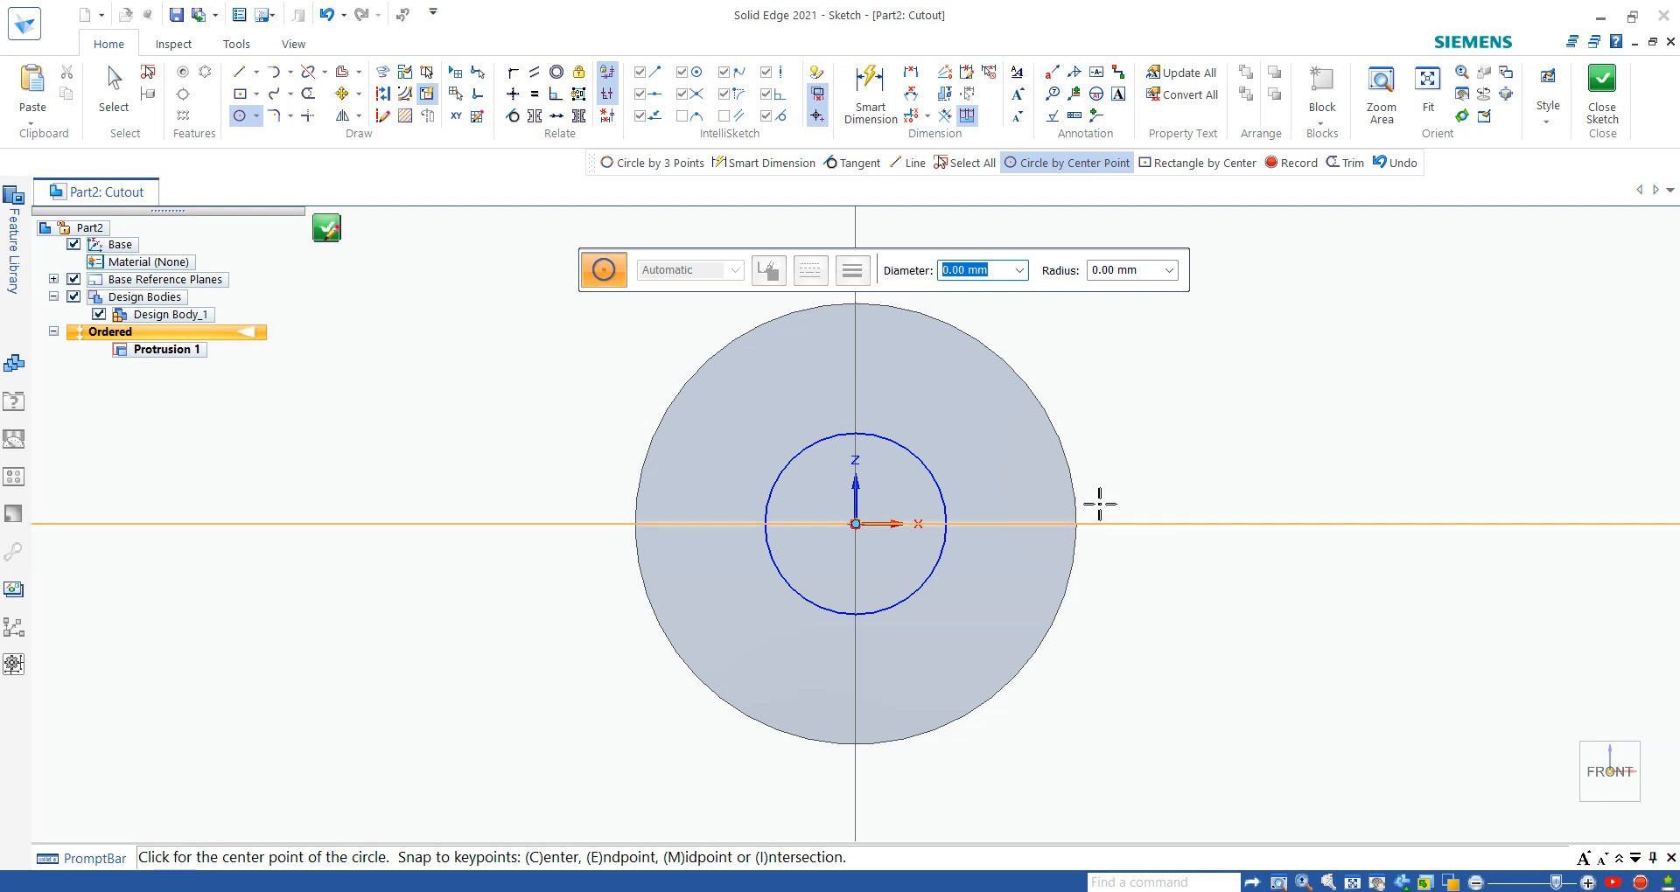
# - Try a 9 mm Smart Dimension on the inner circle's diameter and undo it
pyautogui.click(871, 89)
pyautogui.click(926, 469)
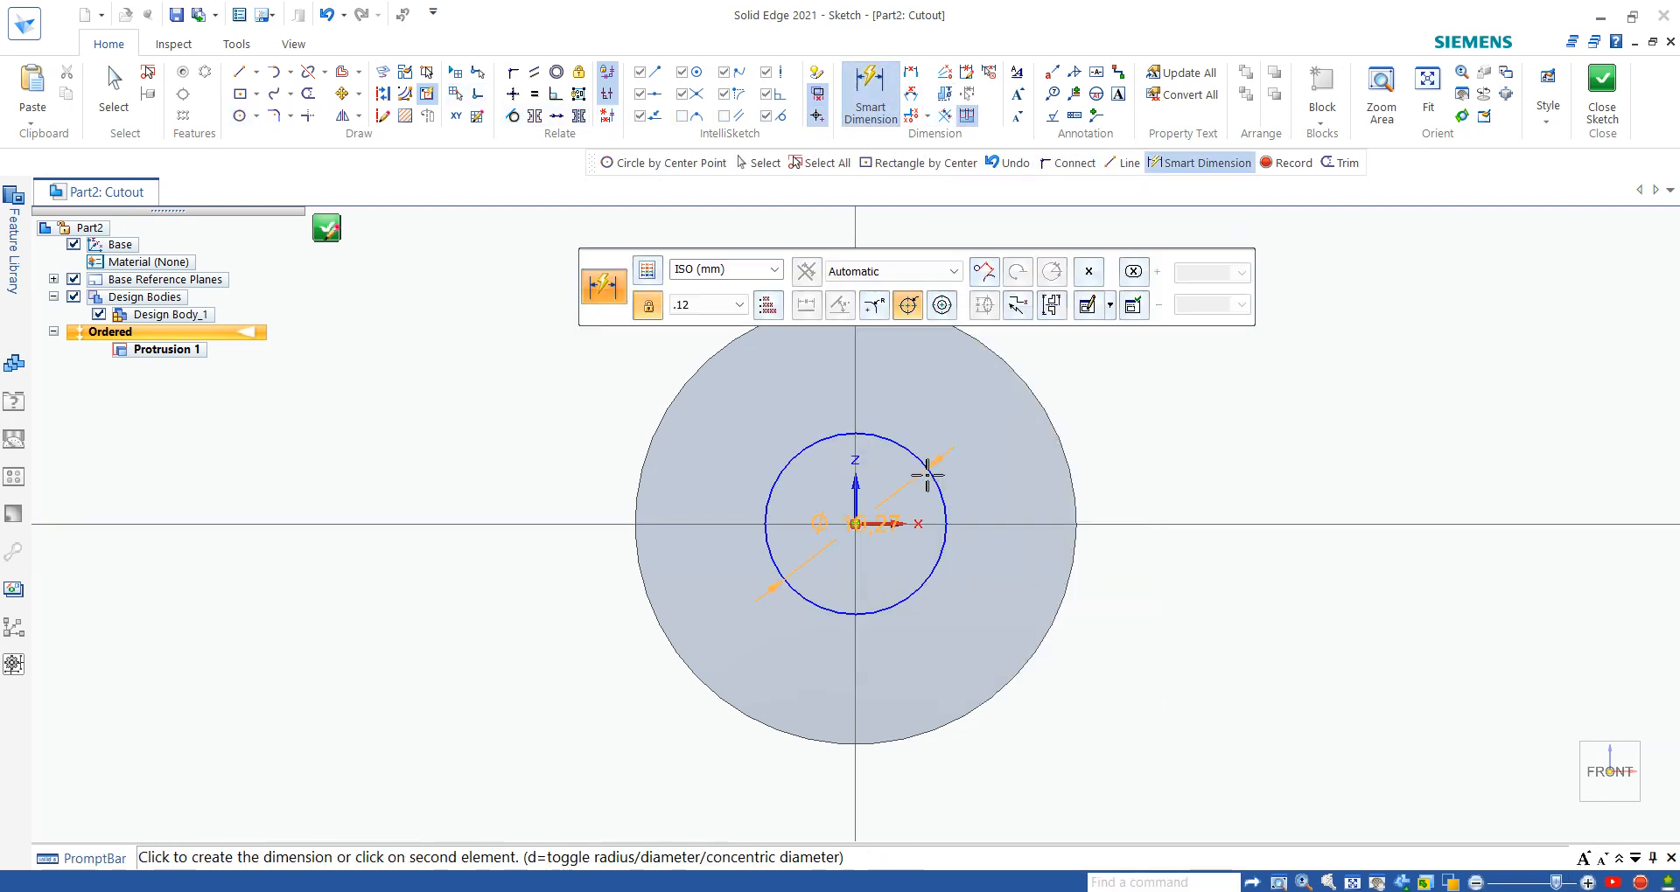
pyautogui.click(1099, 404)
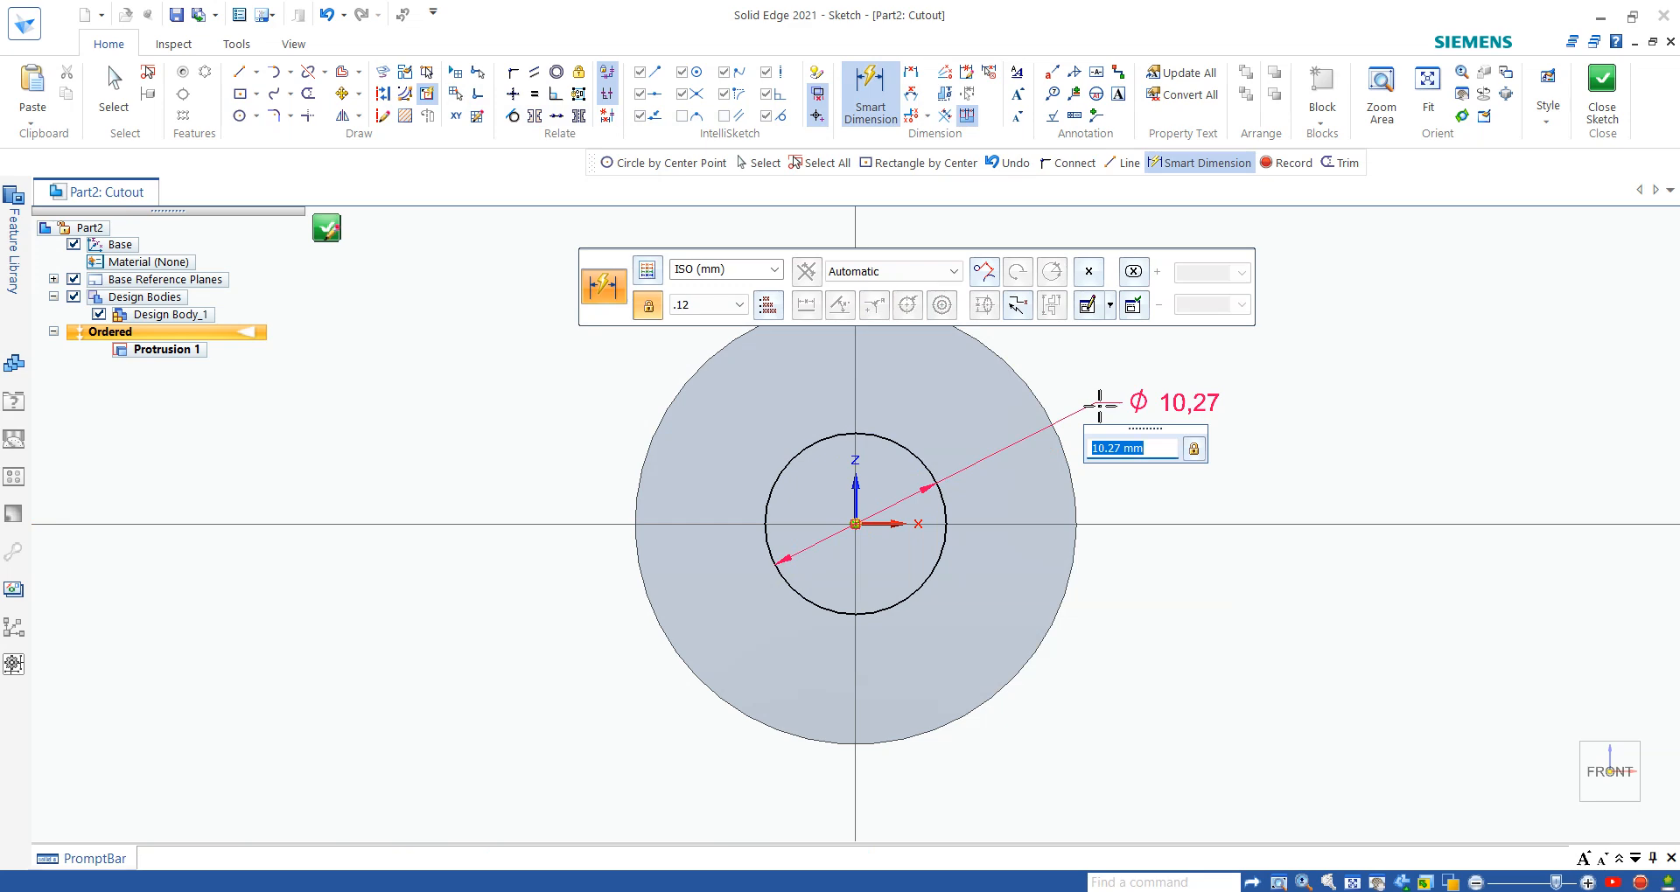
pyautogui.write('9')
pyautogui.press('Return')
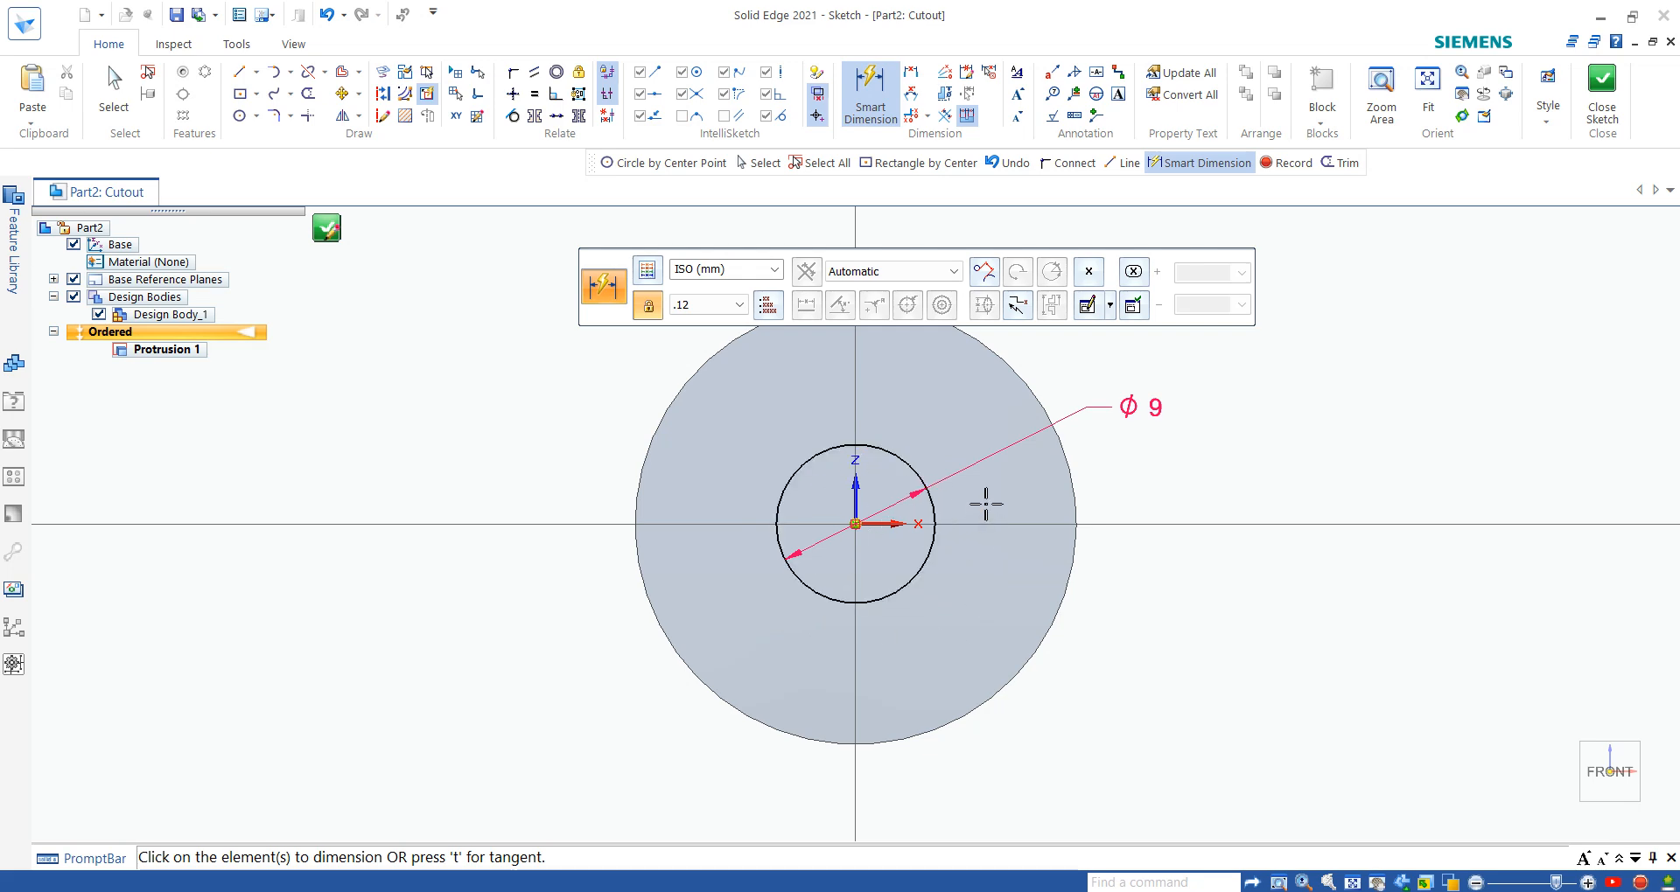
pyautogui.hotkey('ctrl', 'z')
pyautogui.hotkey('ctrl', 'z')
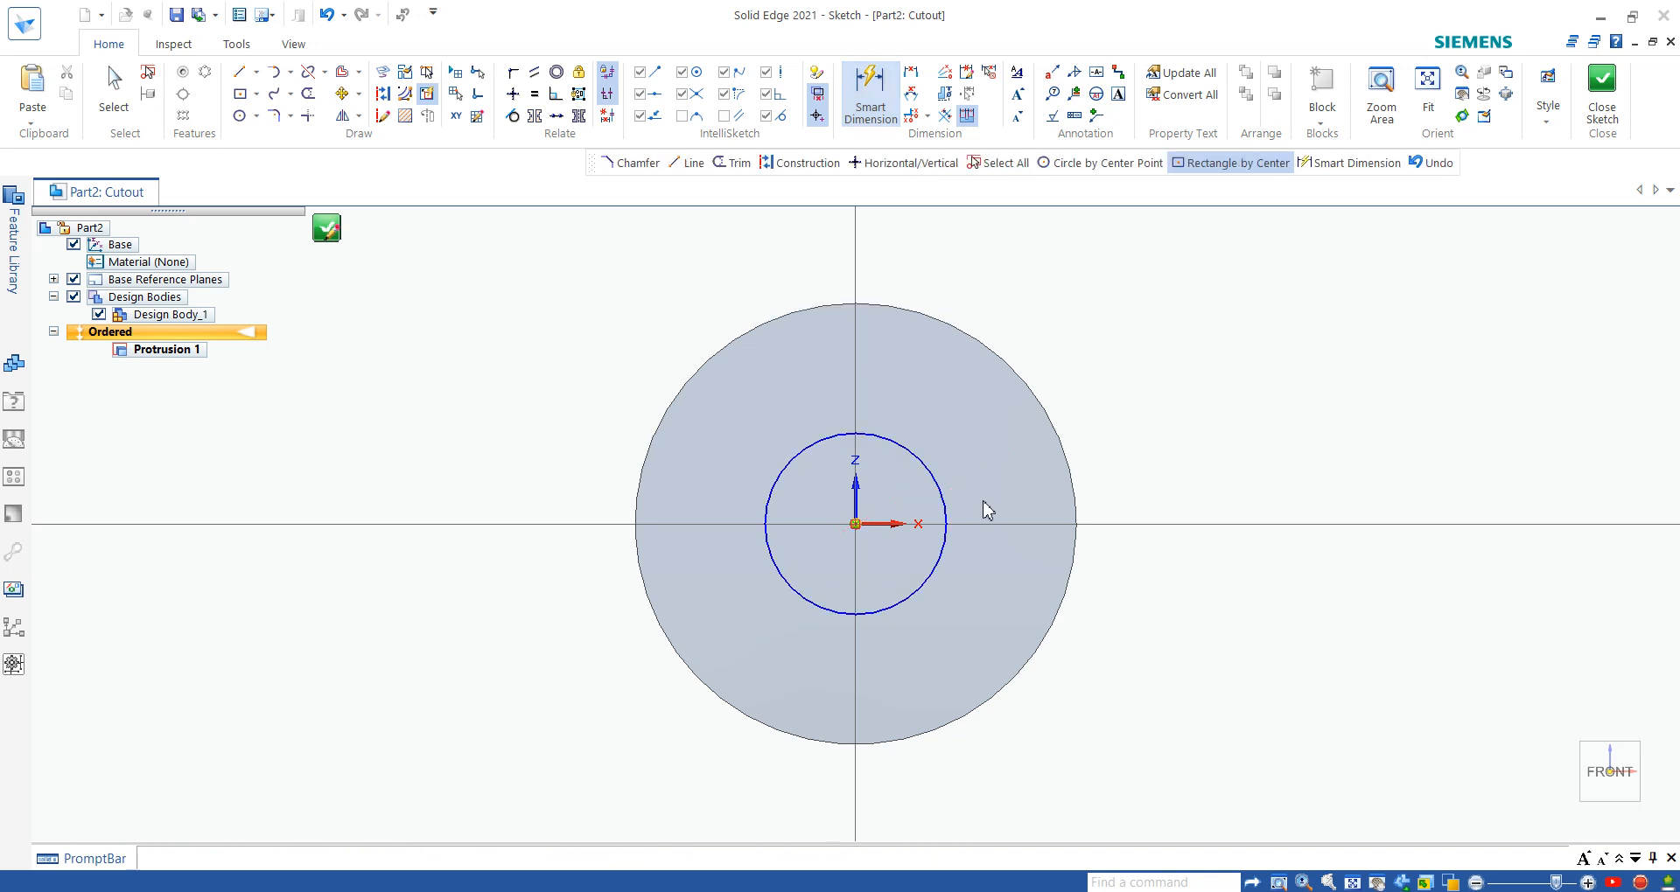
pyautogui.press('Escape')
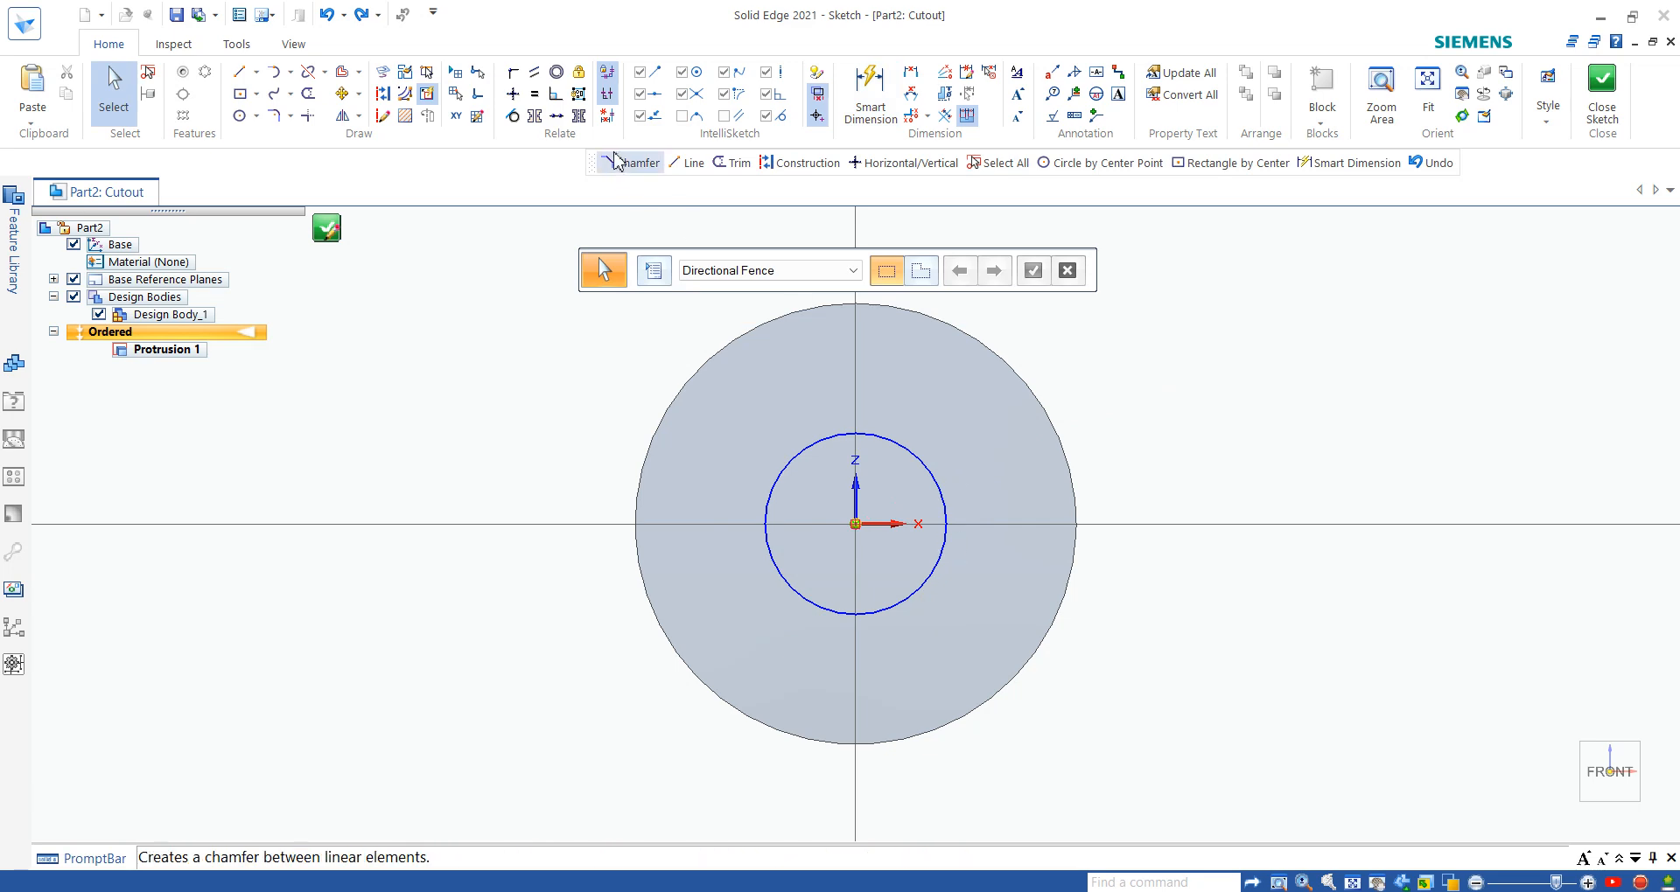
# - Dimension the hole circle with a diameter of 9 mm
pyautogui.click(919, 458)
pyautogui.click(1109, 393)
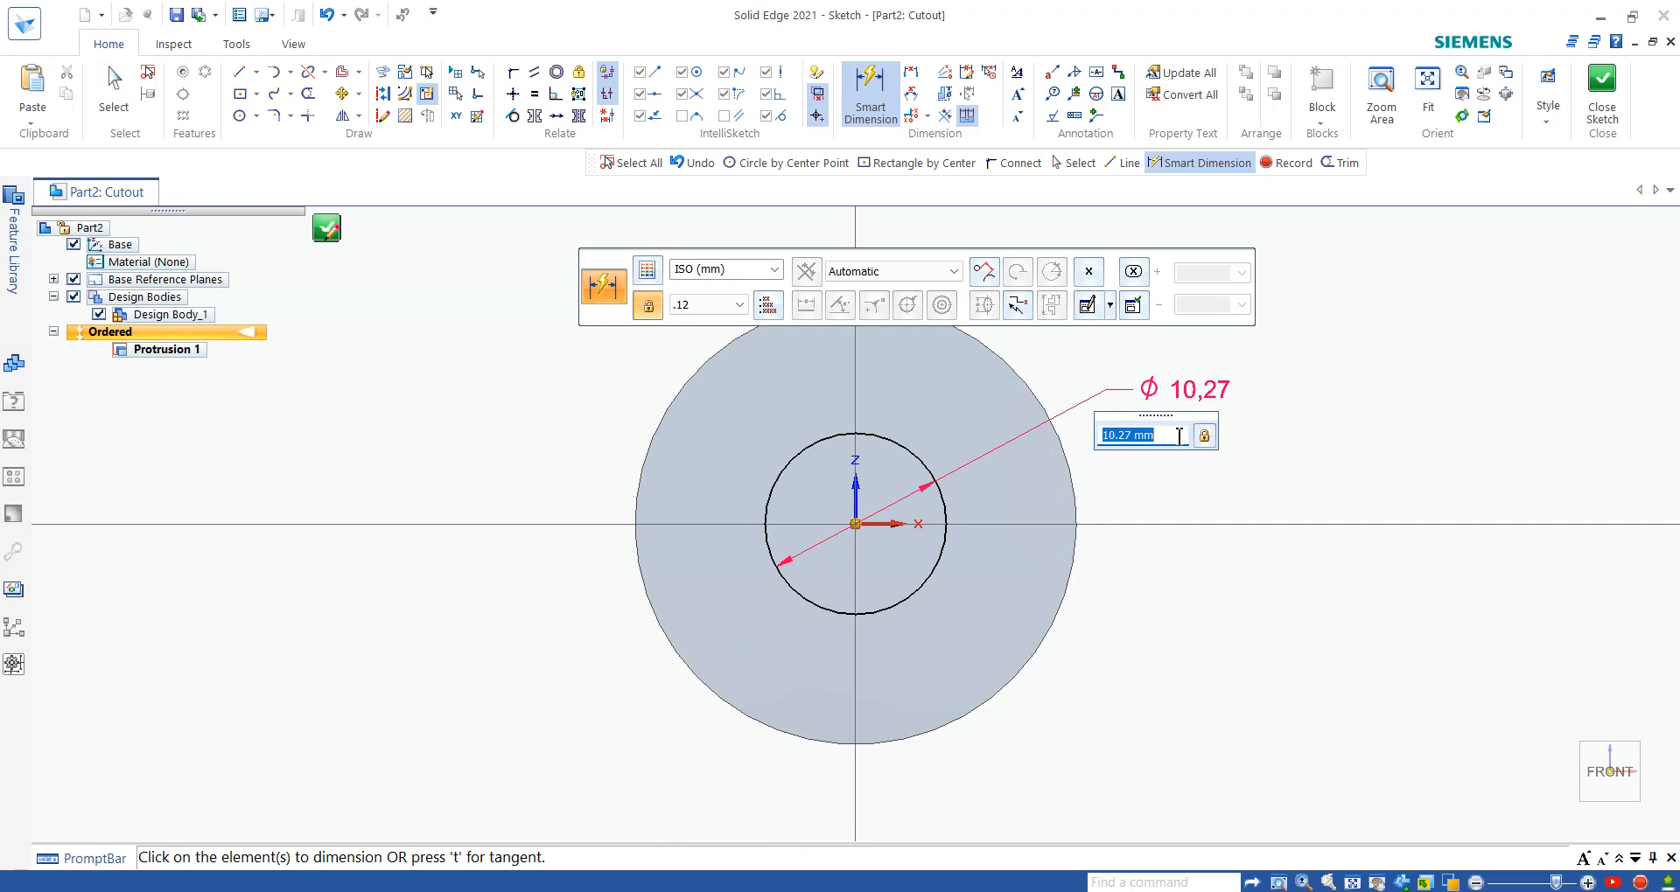
pyautogui.write('9')
pyautogui.press('Return')
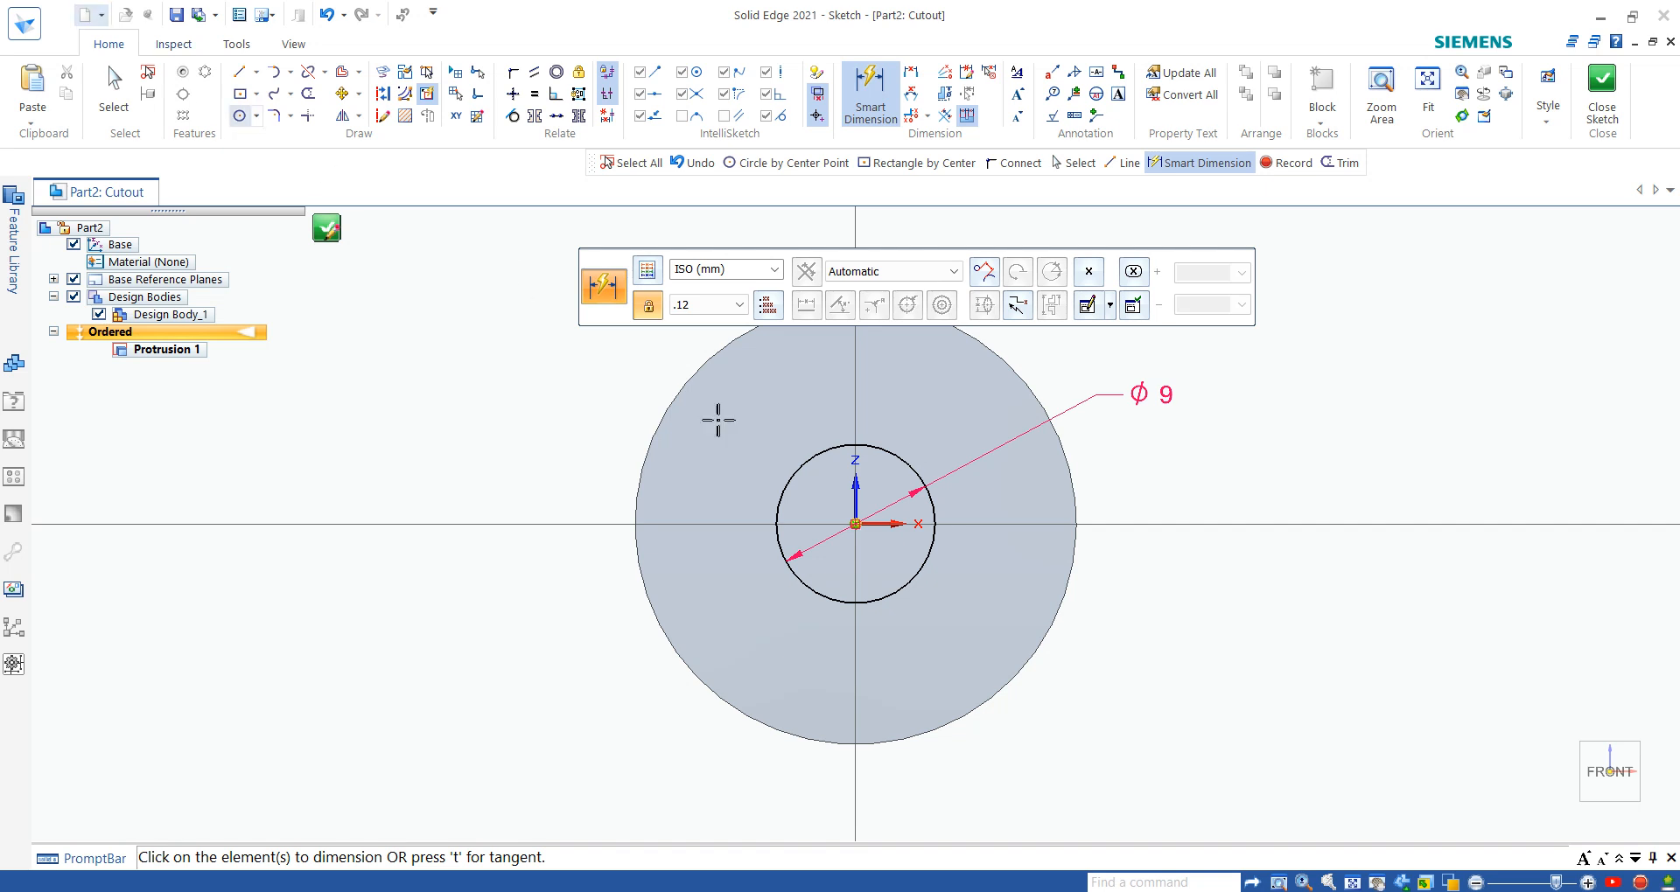
# - Switch the sketch's relationship colors off and back on
pyautogui.click(180, 45)
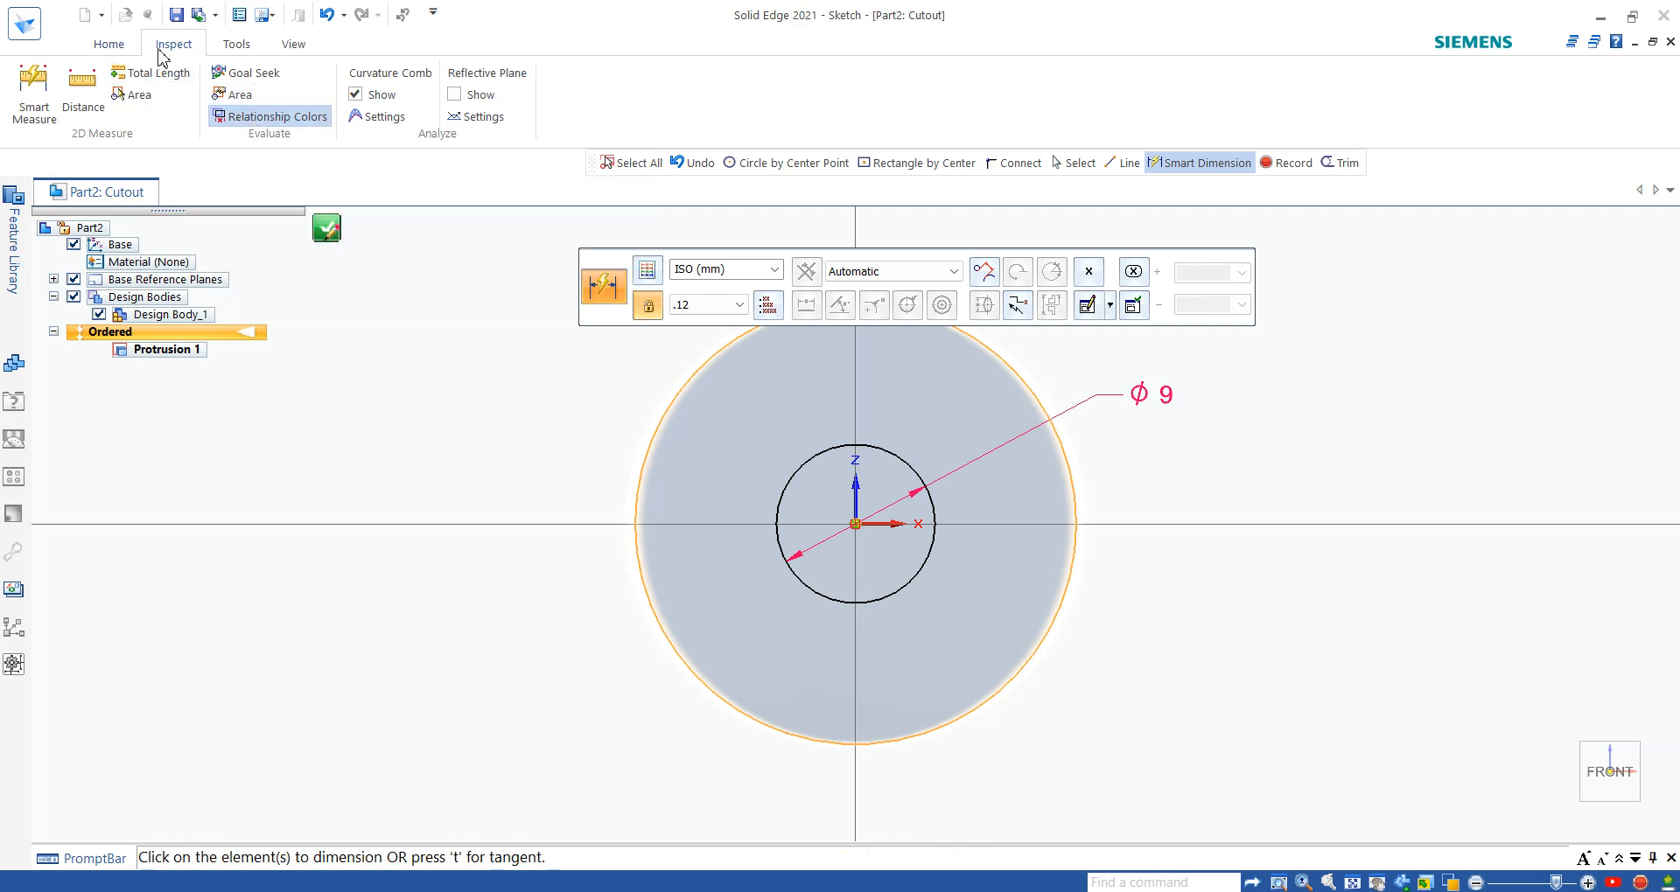
pyautogui.click(247, 124)
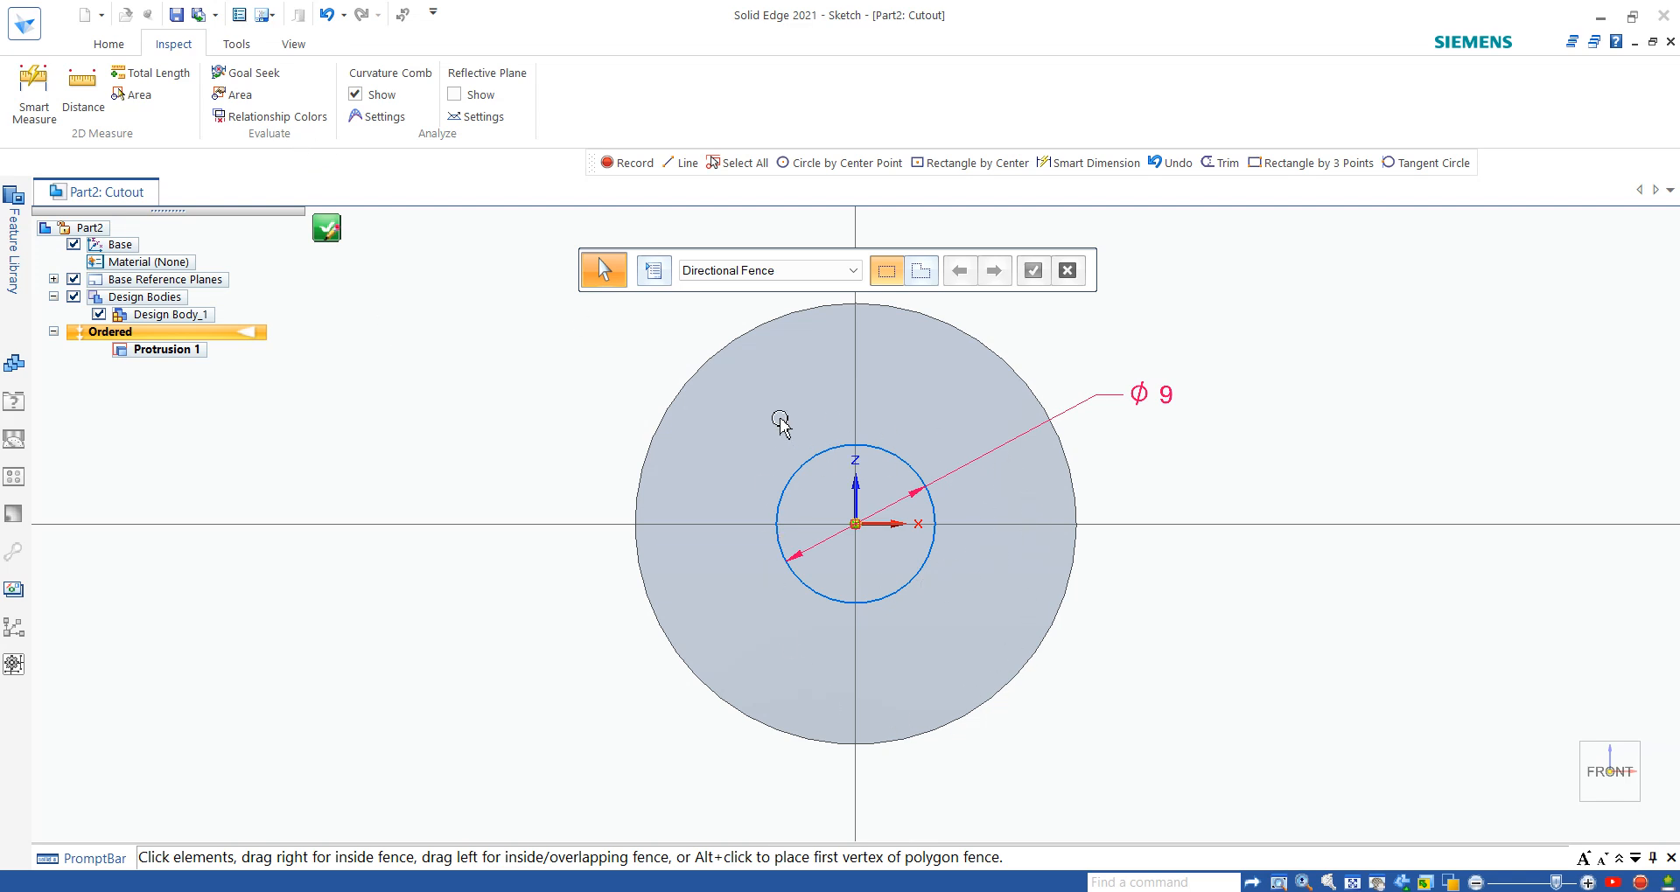
pyautogui.click(310, 121)
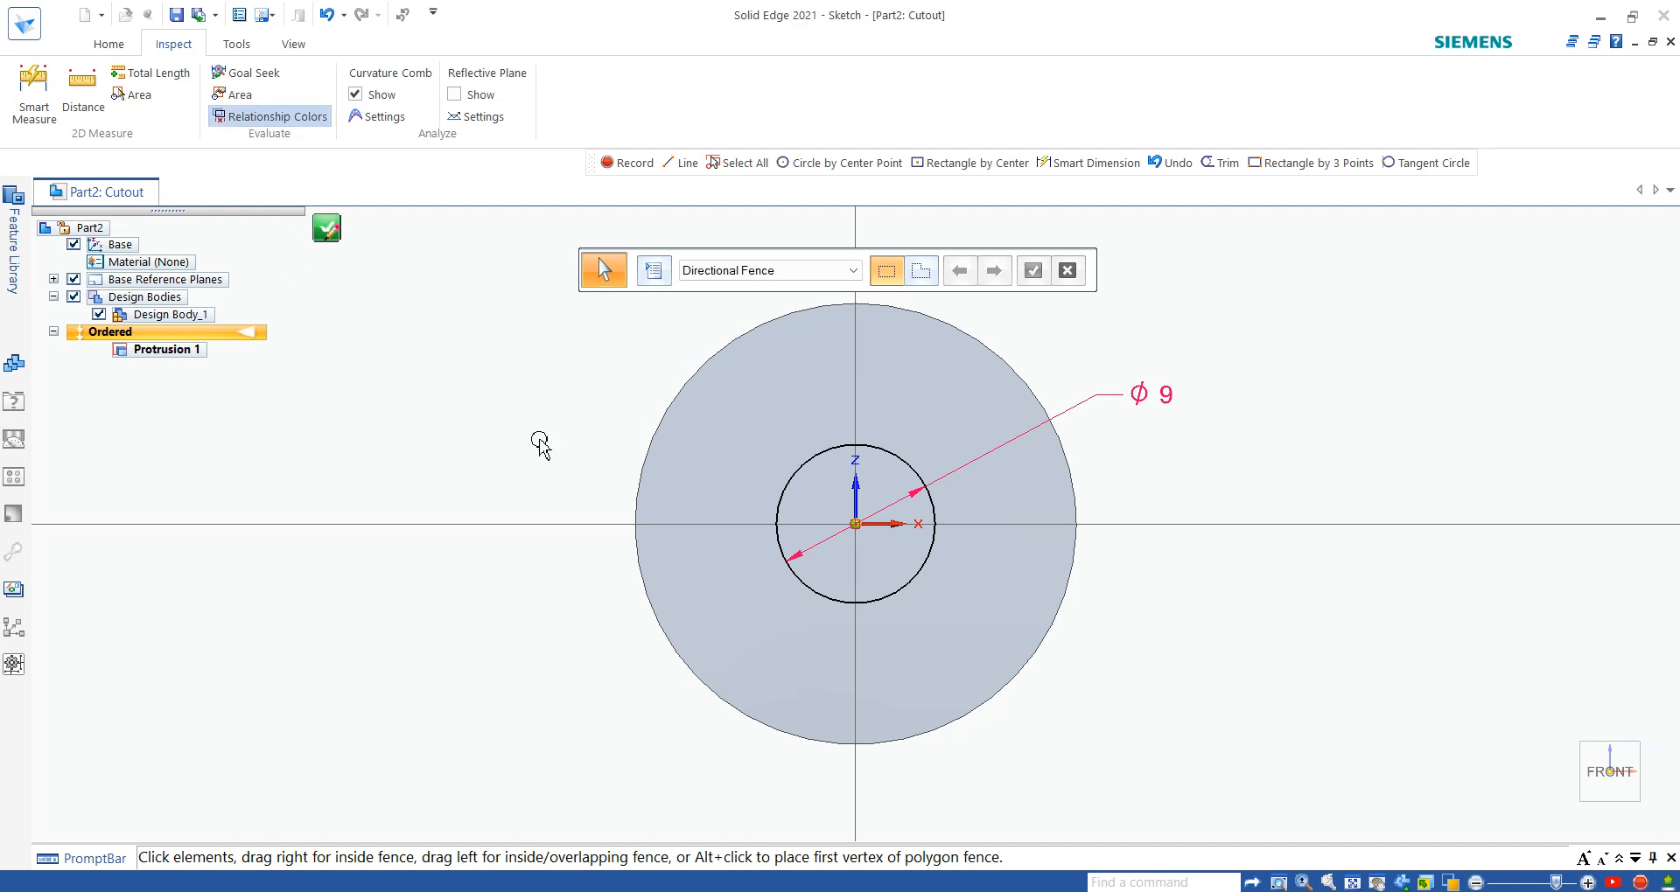
# - Close the hole sketch, cut it 1.5 mm deep into the disc and leave the Cut command
pyautogui.click(109, 44)
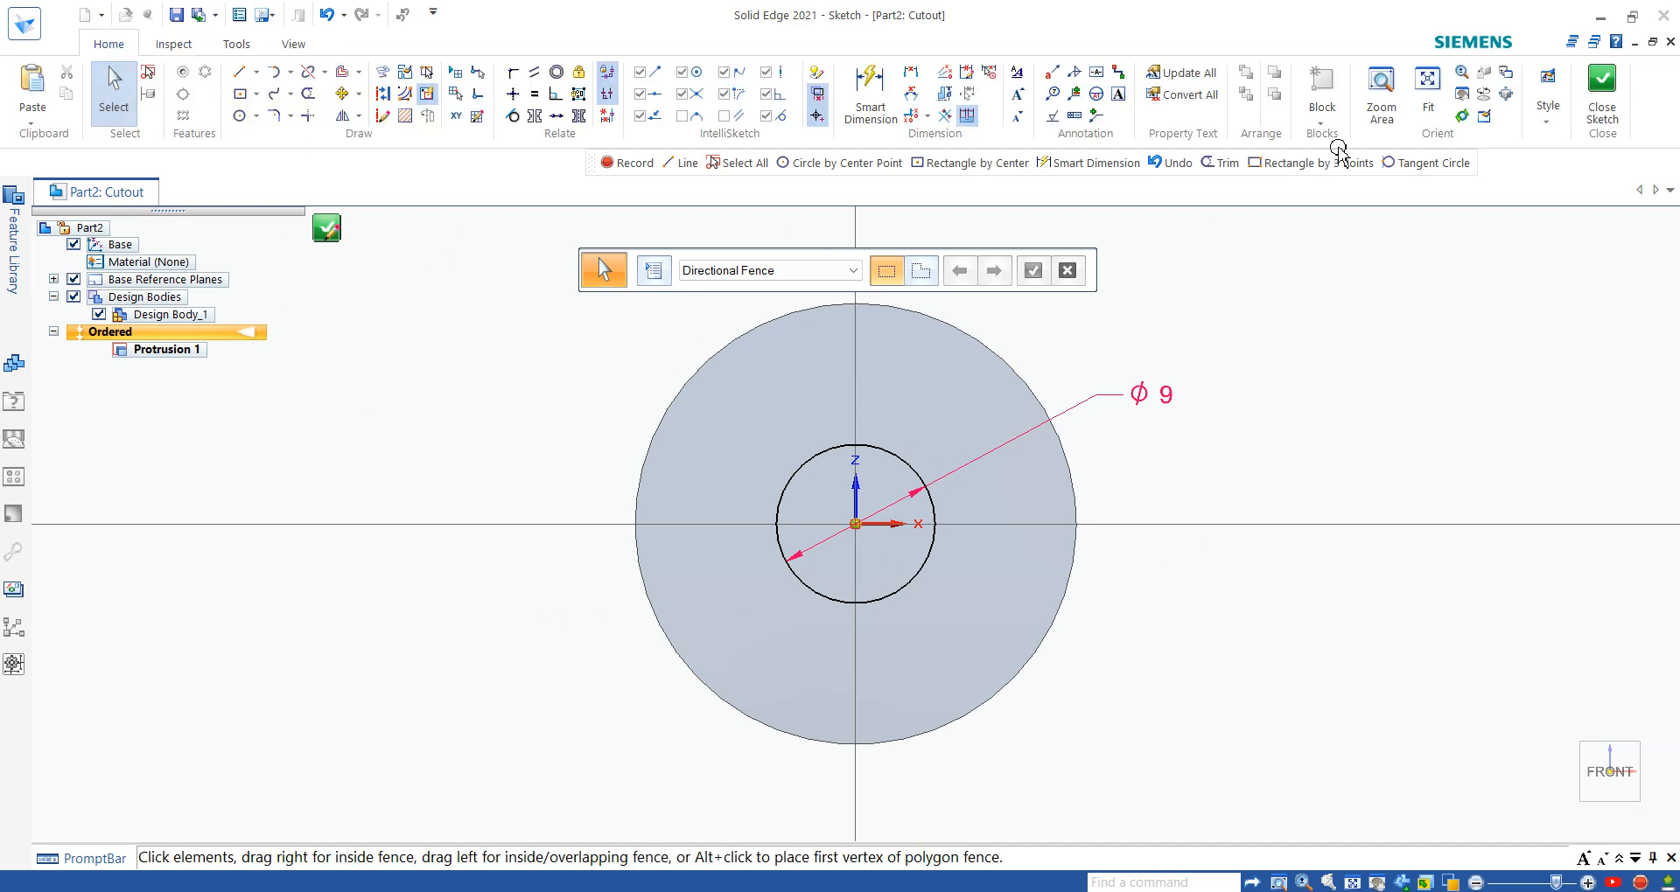
pyautogui.click(1602, 90)
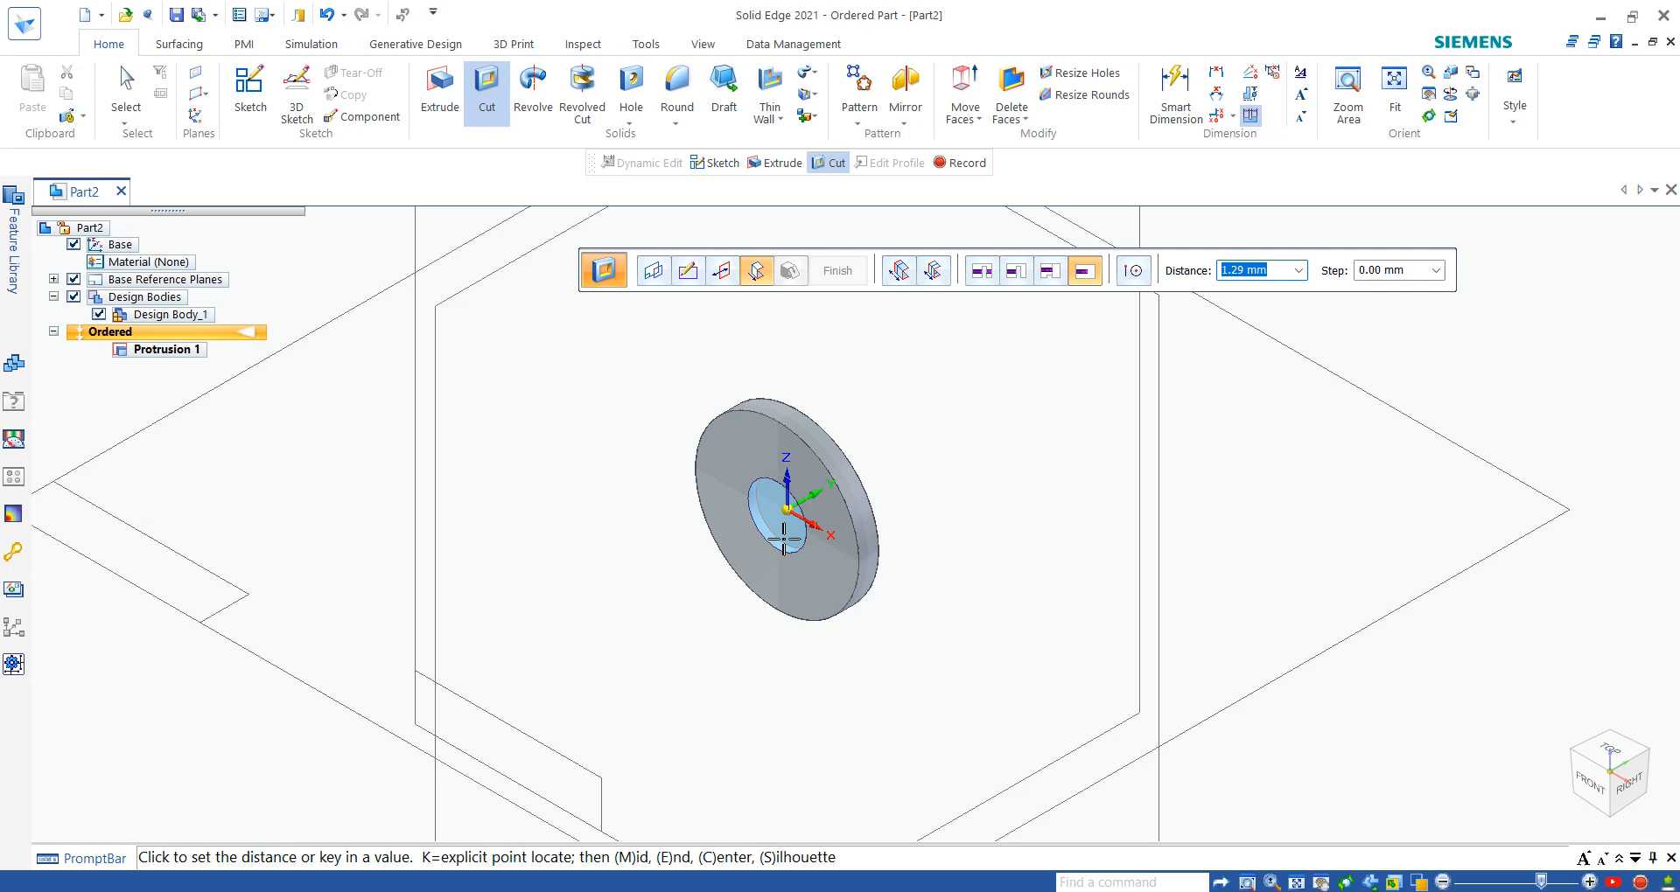
pyautogui.write('1.5')
pyautogui.press('Return')
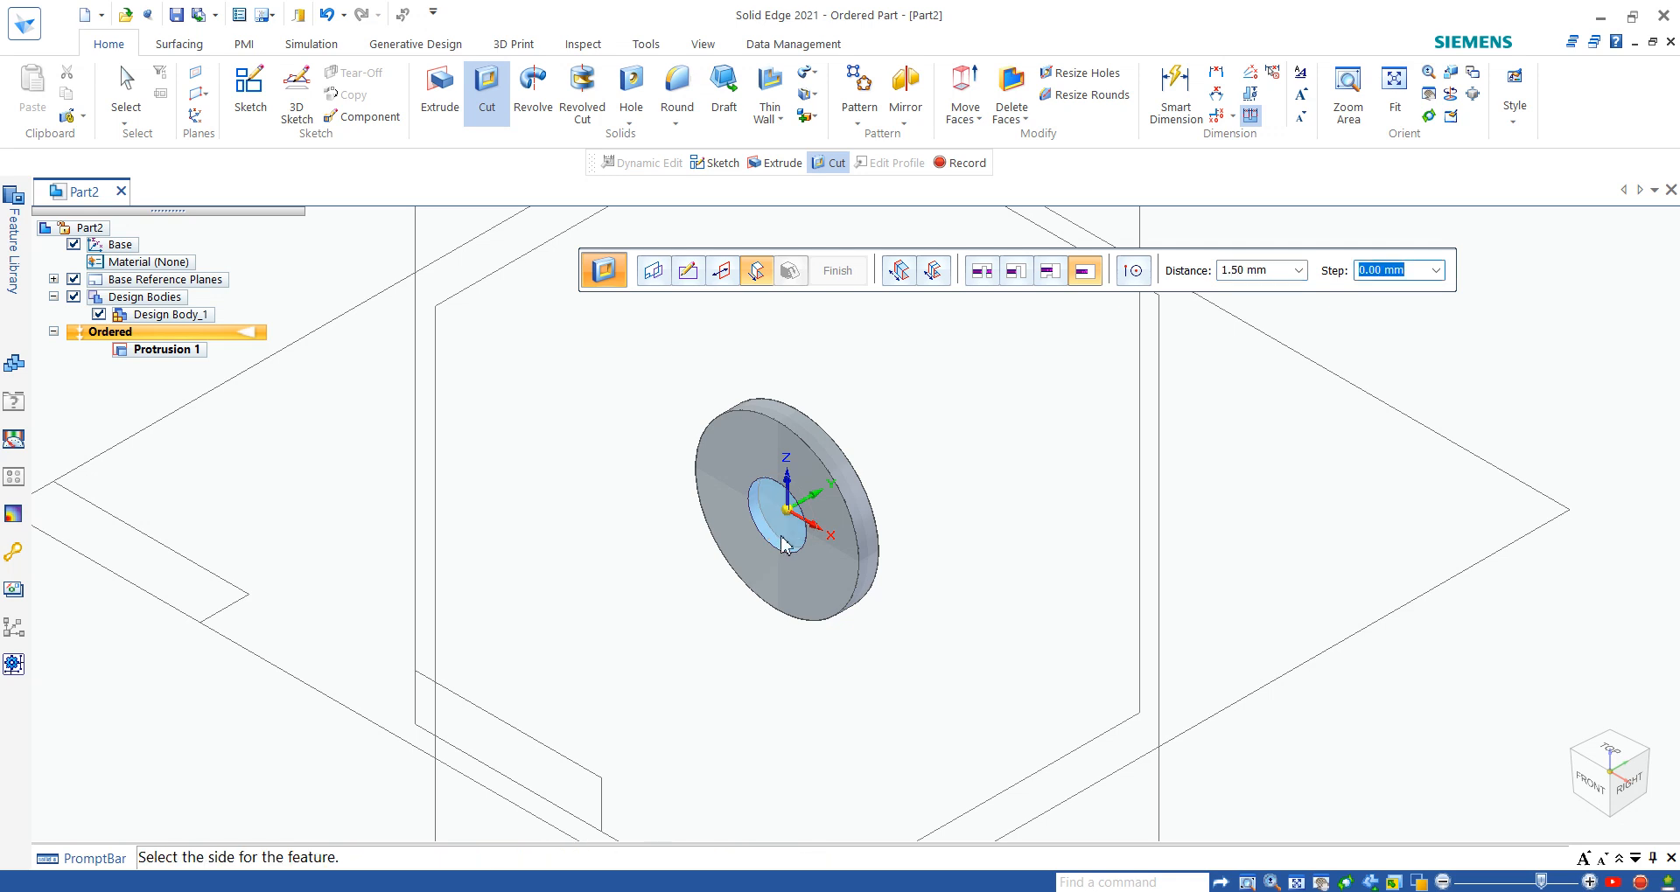
pyautogui.click(785, 544)
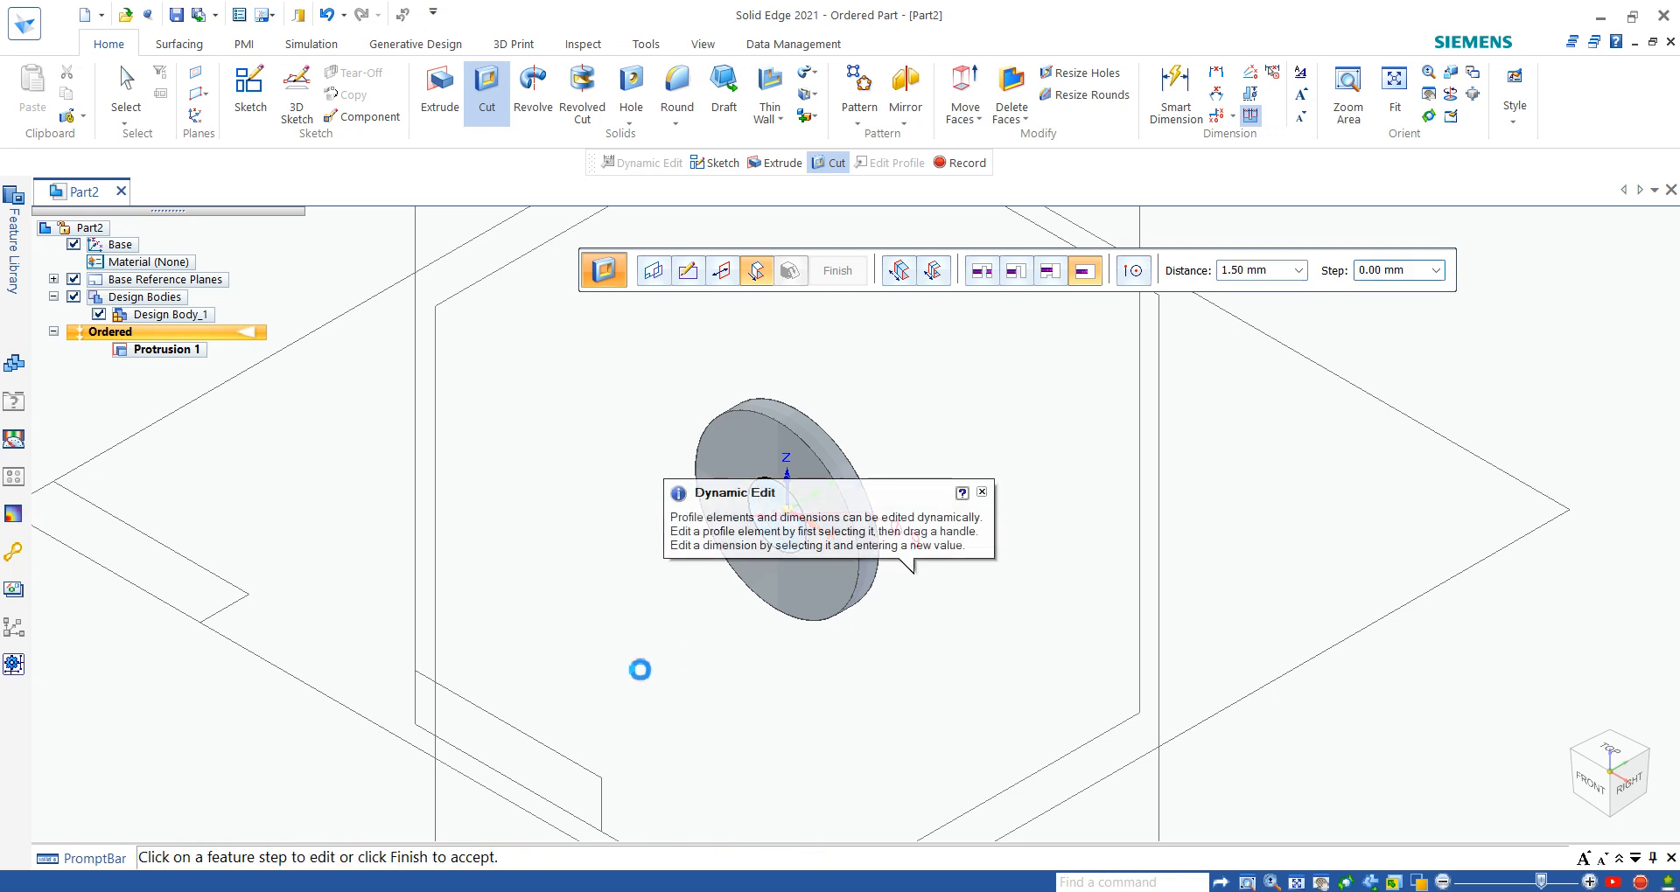
pyautogui.click(981, 493)
pyautogui.scroll(3, 861, 515)
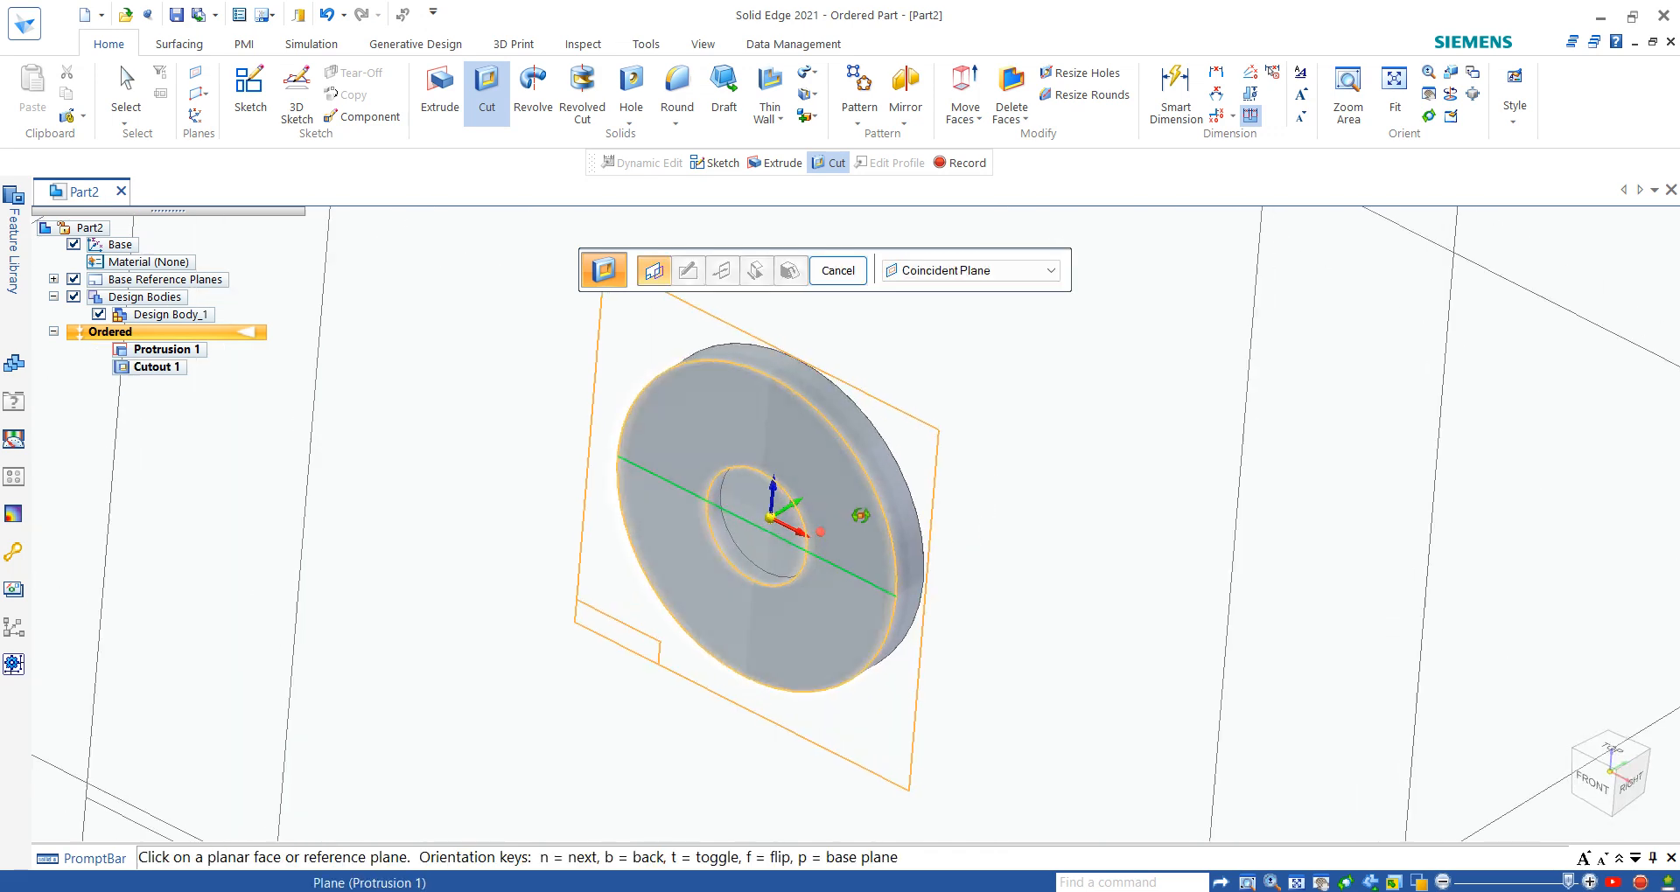
pyautogui.moveTo(861, 515); pyautogui.dragTo(832, 585, button='middle')
pyautogui.scroll(-3, 832, 586)
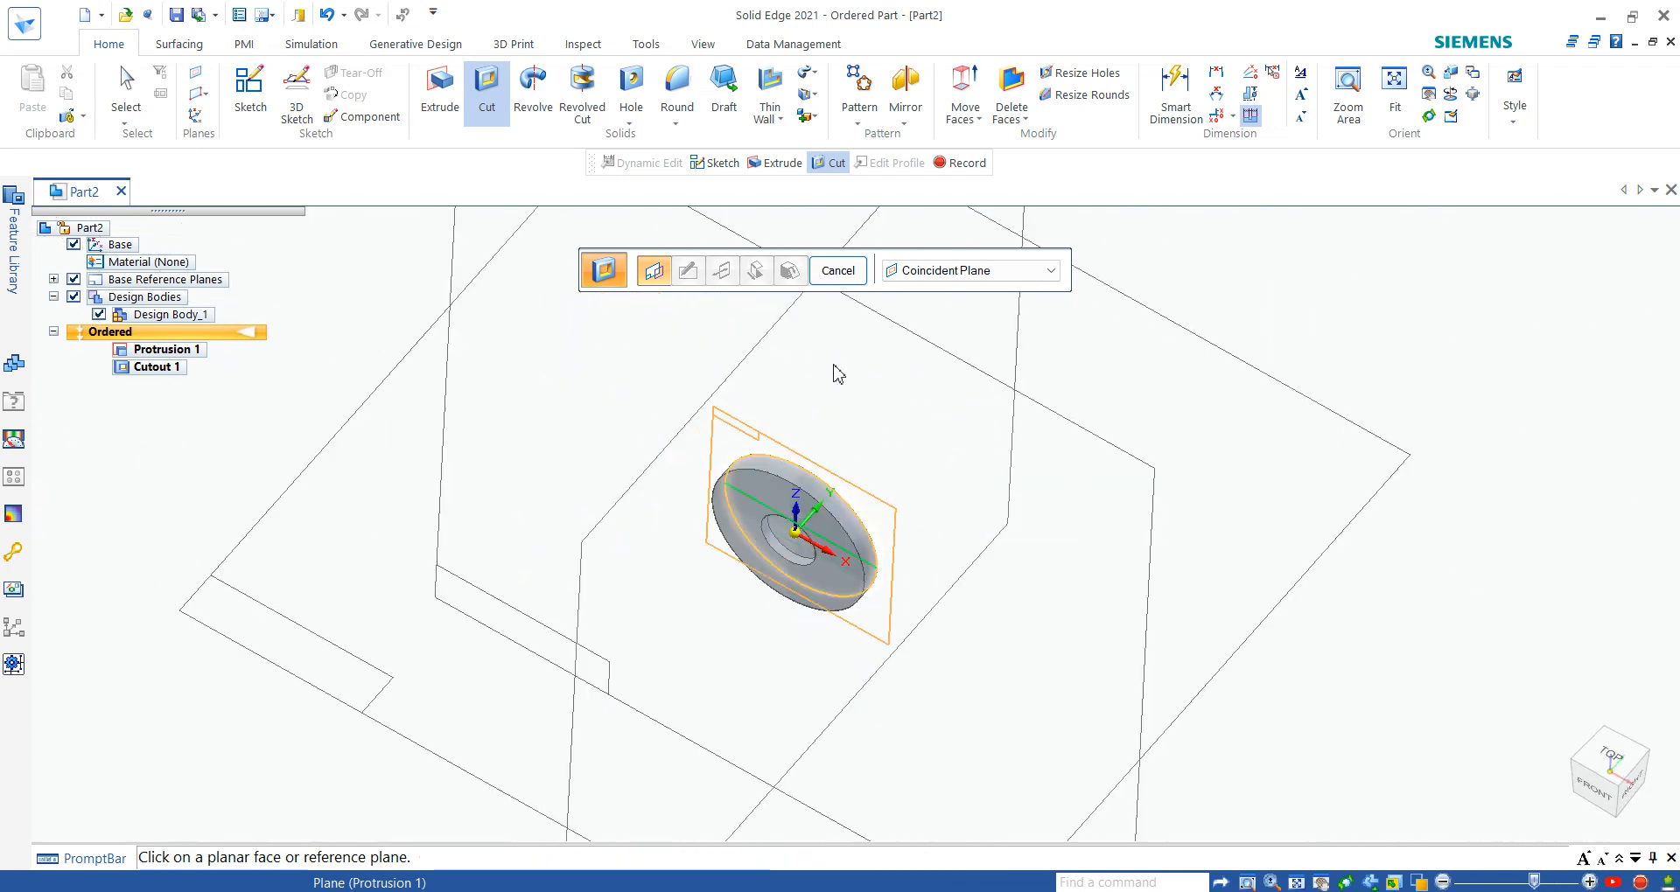
pyautogui.press('Escape')
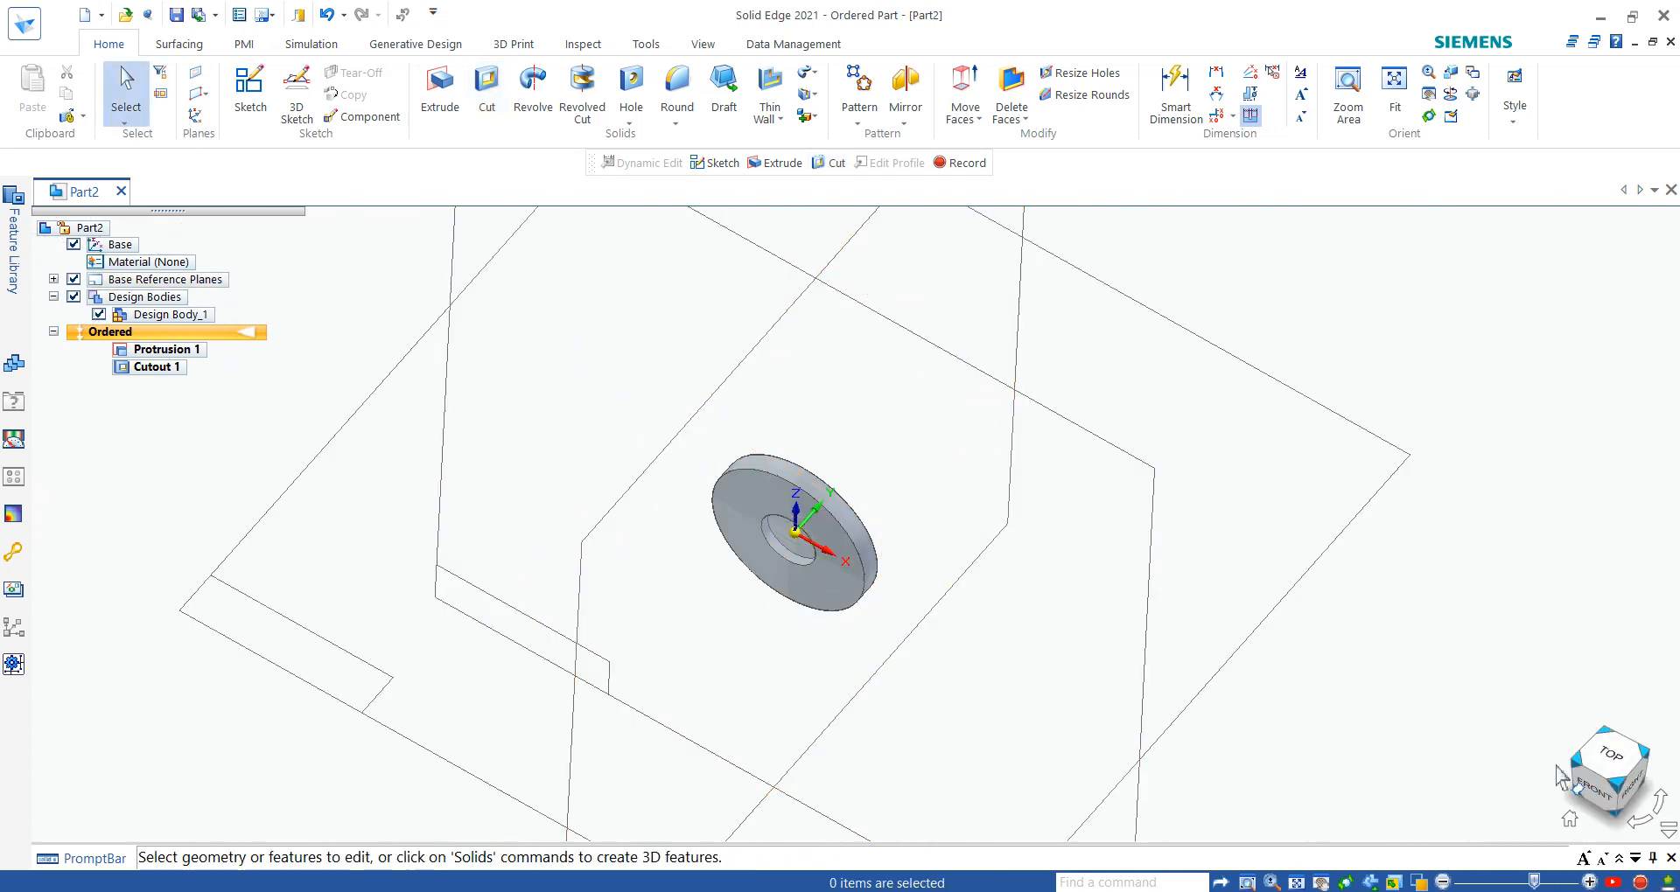
# - Edit the cutout's extent to Through All, directed into the disc, and finish the feature
pyautogui.click(164, 368)
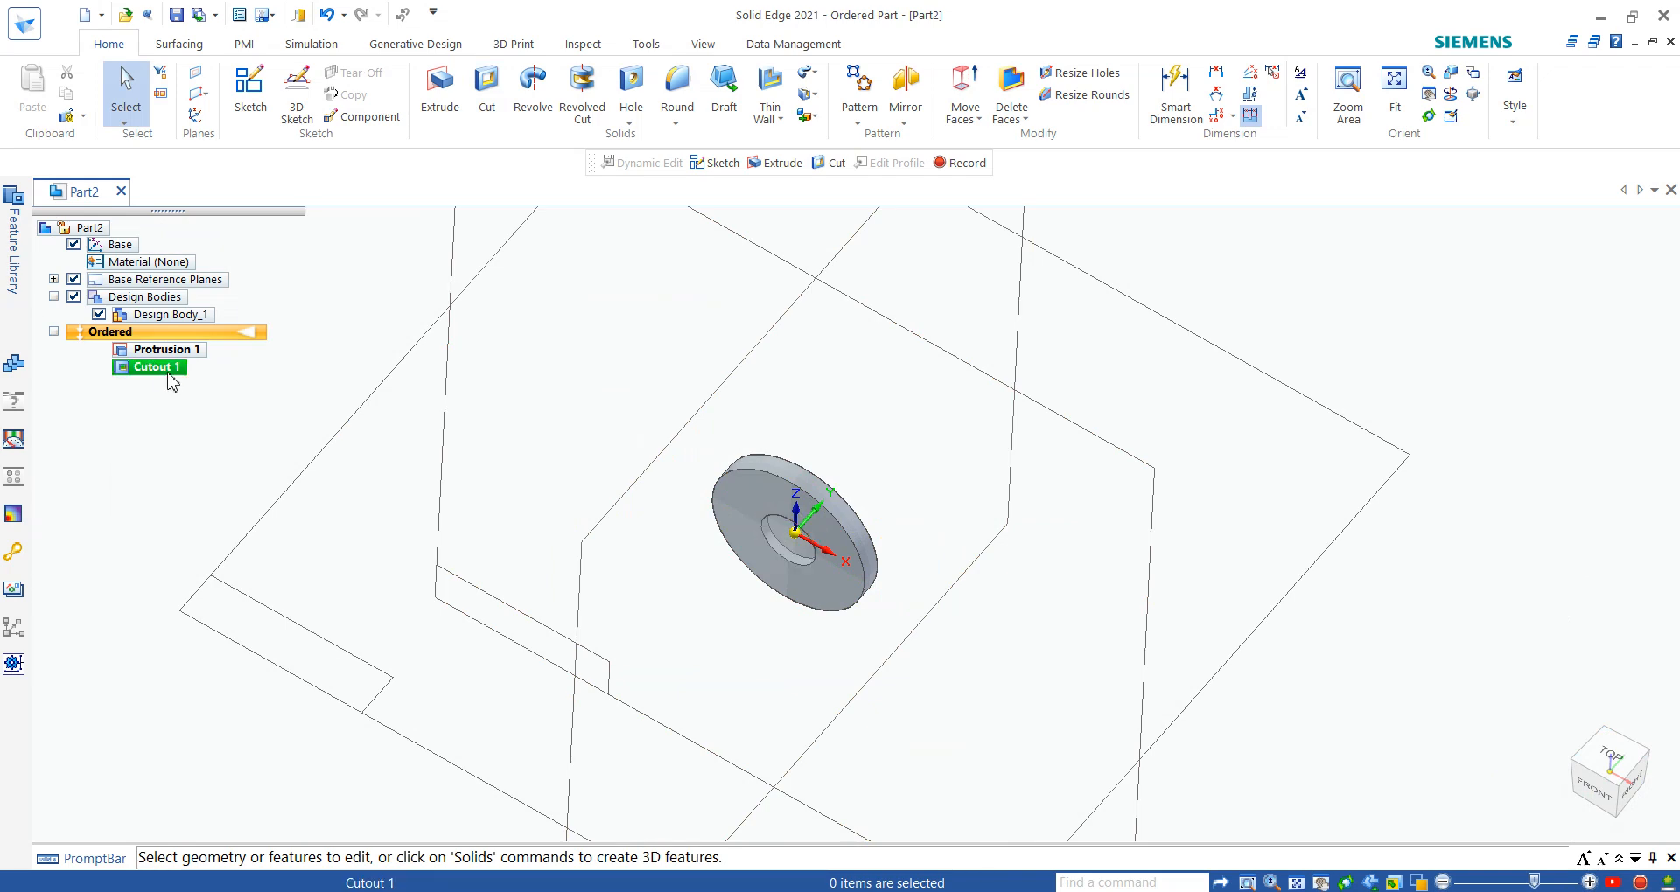
pyautogui.click(681, 490)
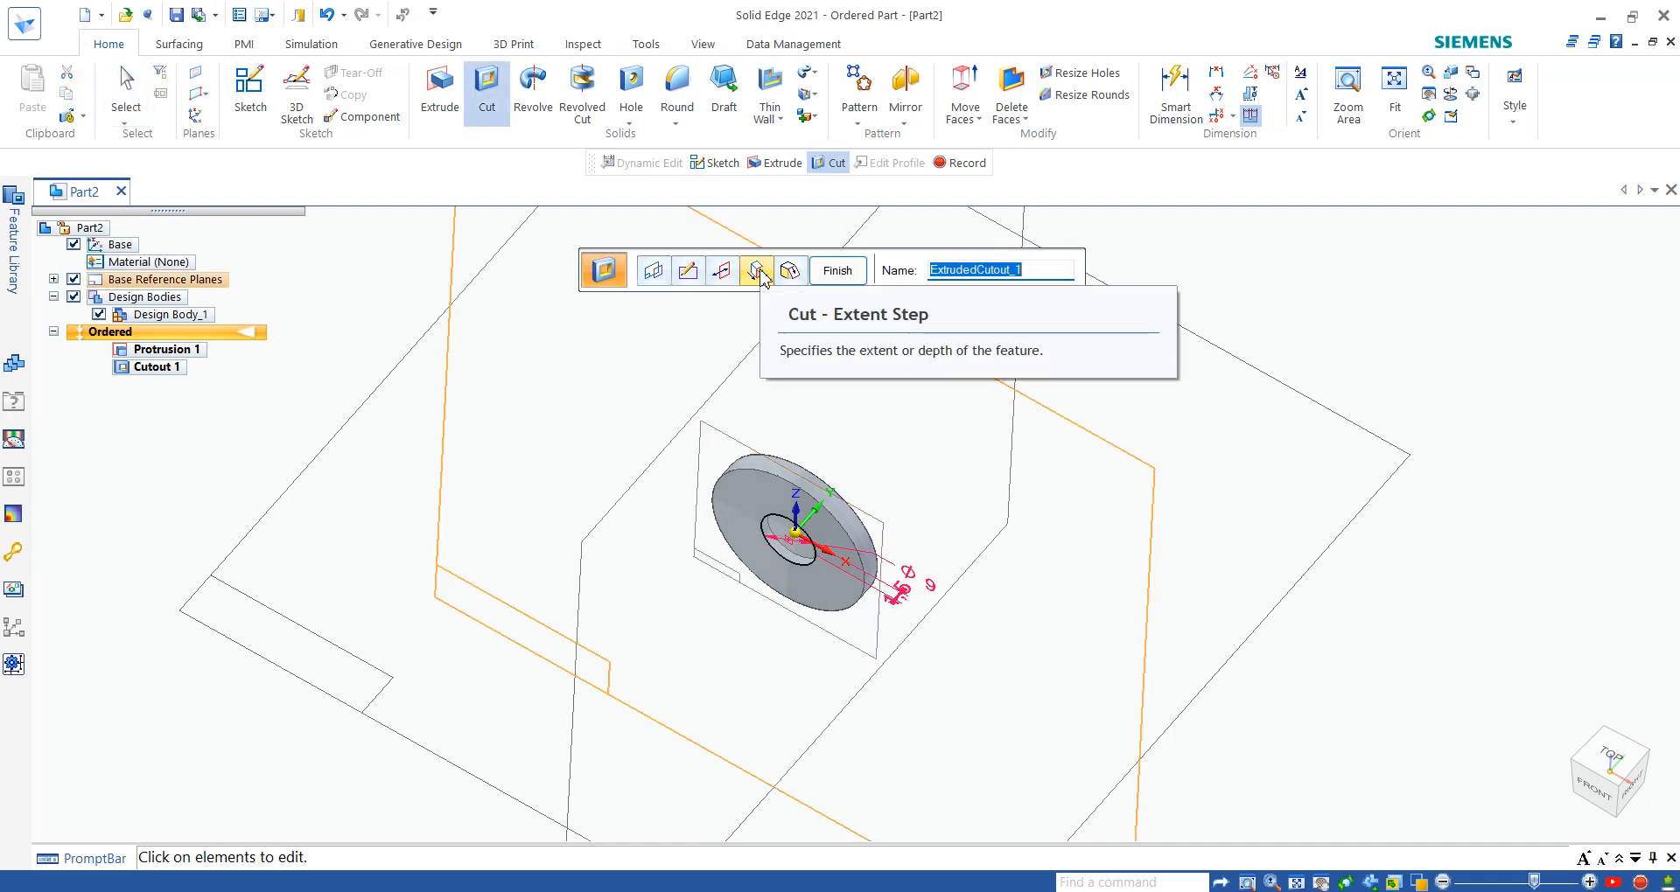
pyautogui.click(757, 271)
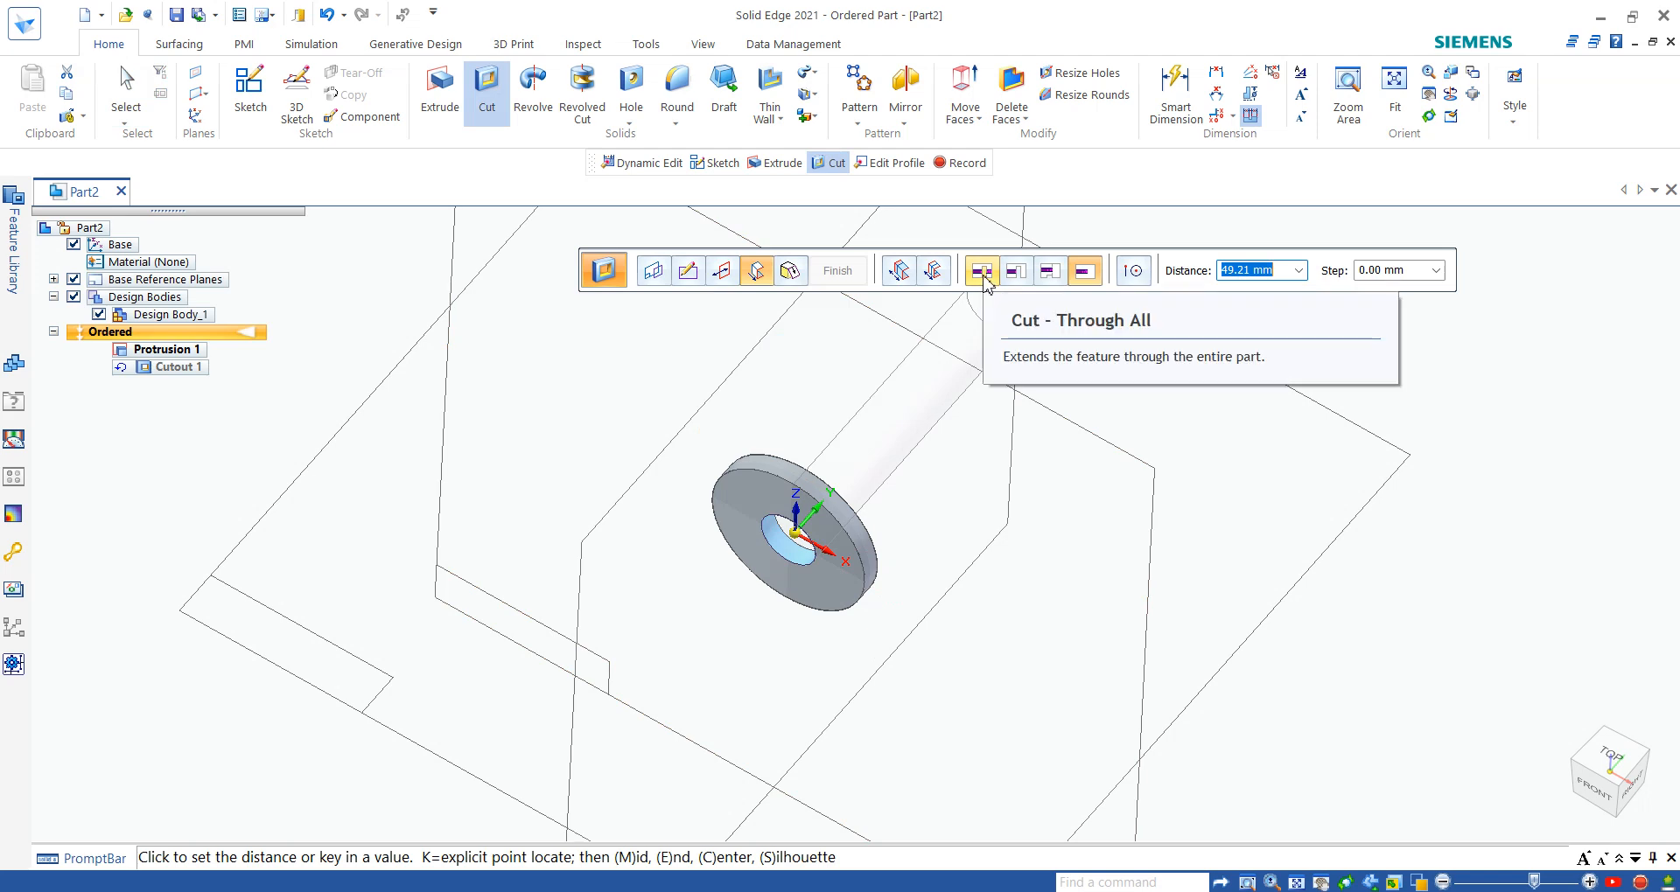
pyautogui.click(982, 272)
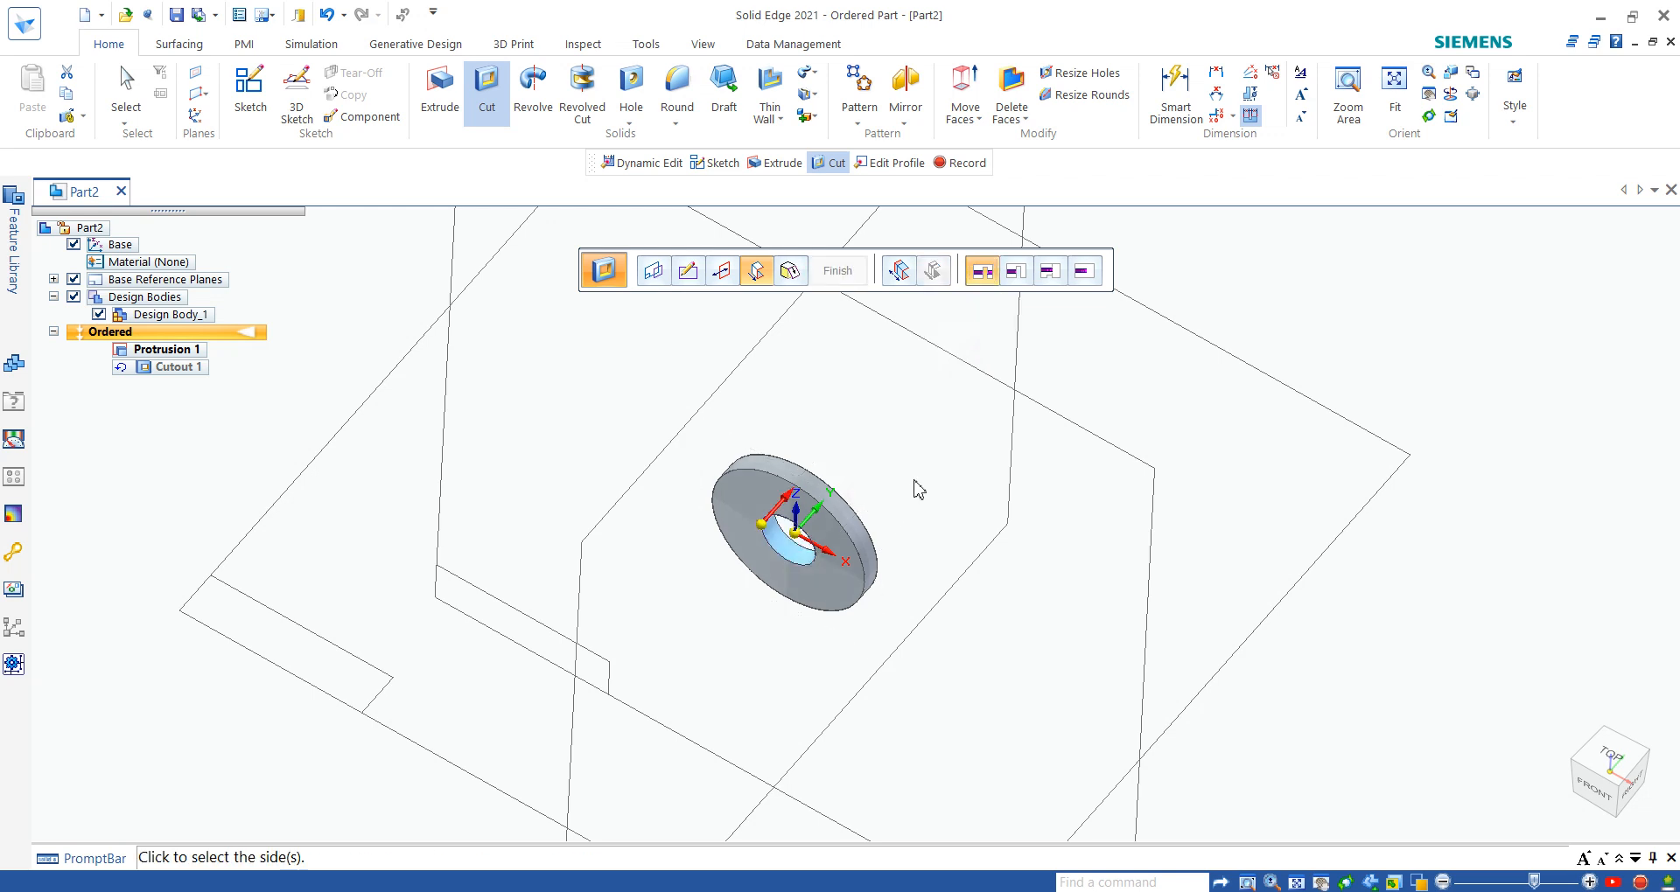
pyautogui.click(914, 481)
pyautogui.rightClick(911, 483)
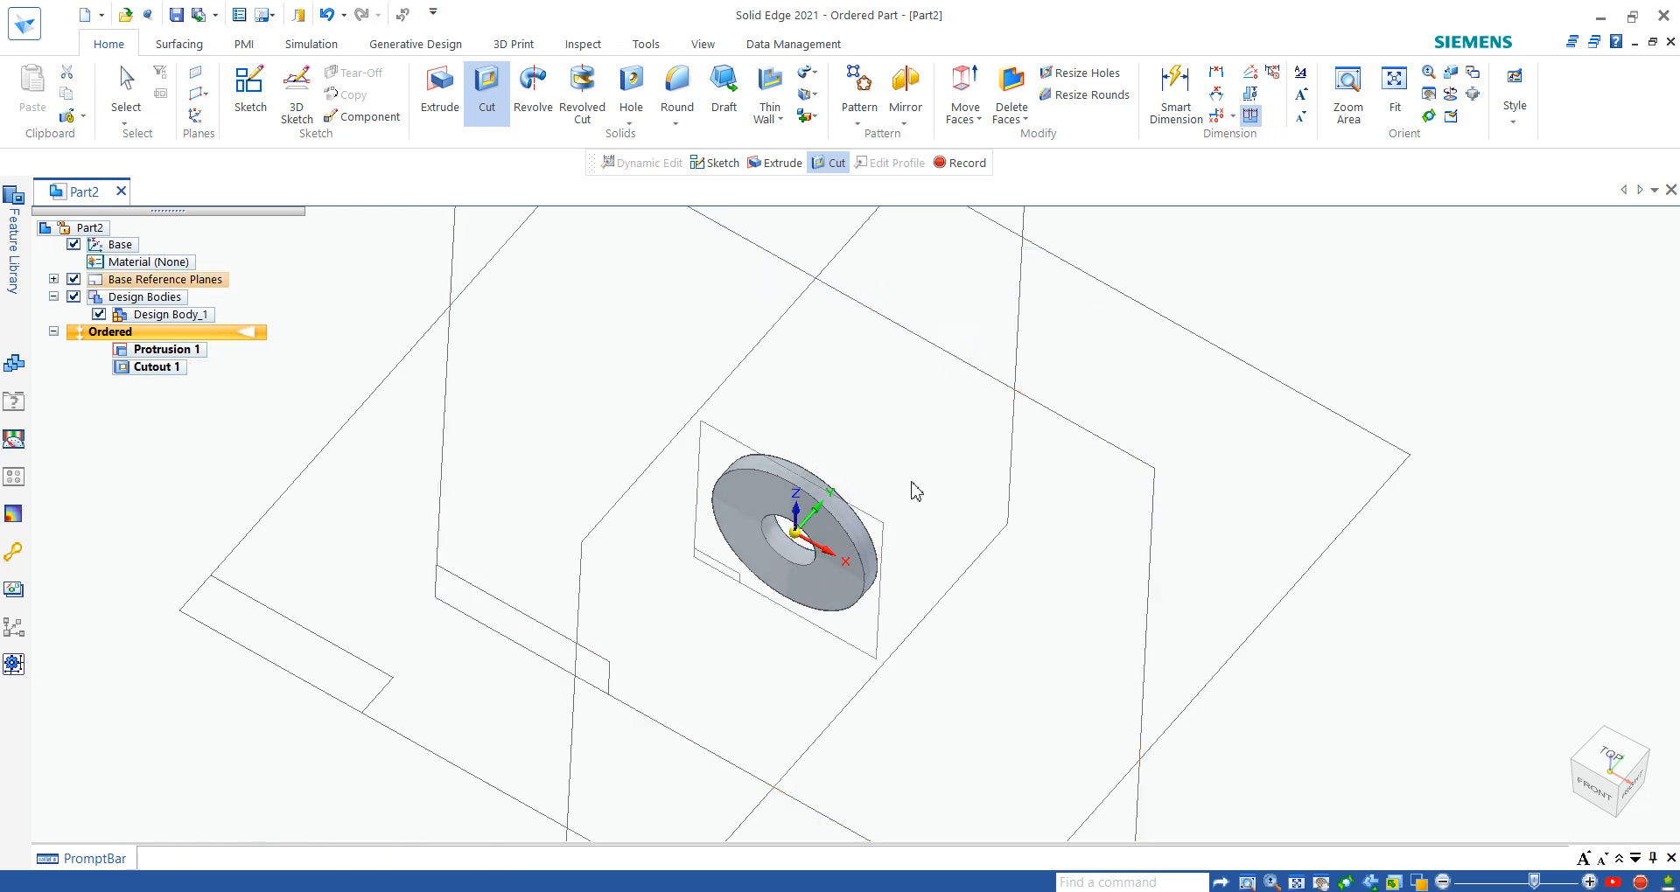
pyautogui.press('Escape')
pyautogui.press('Escape')
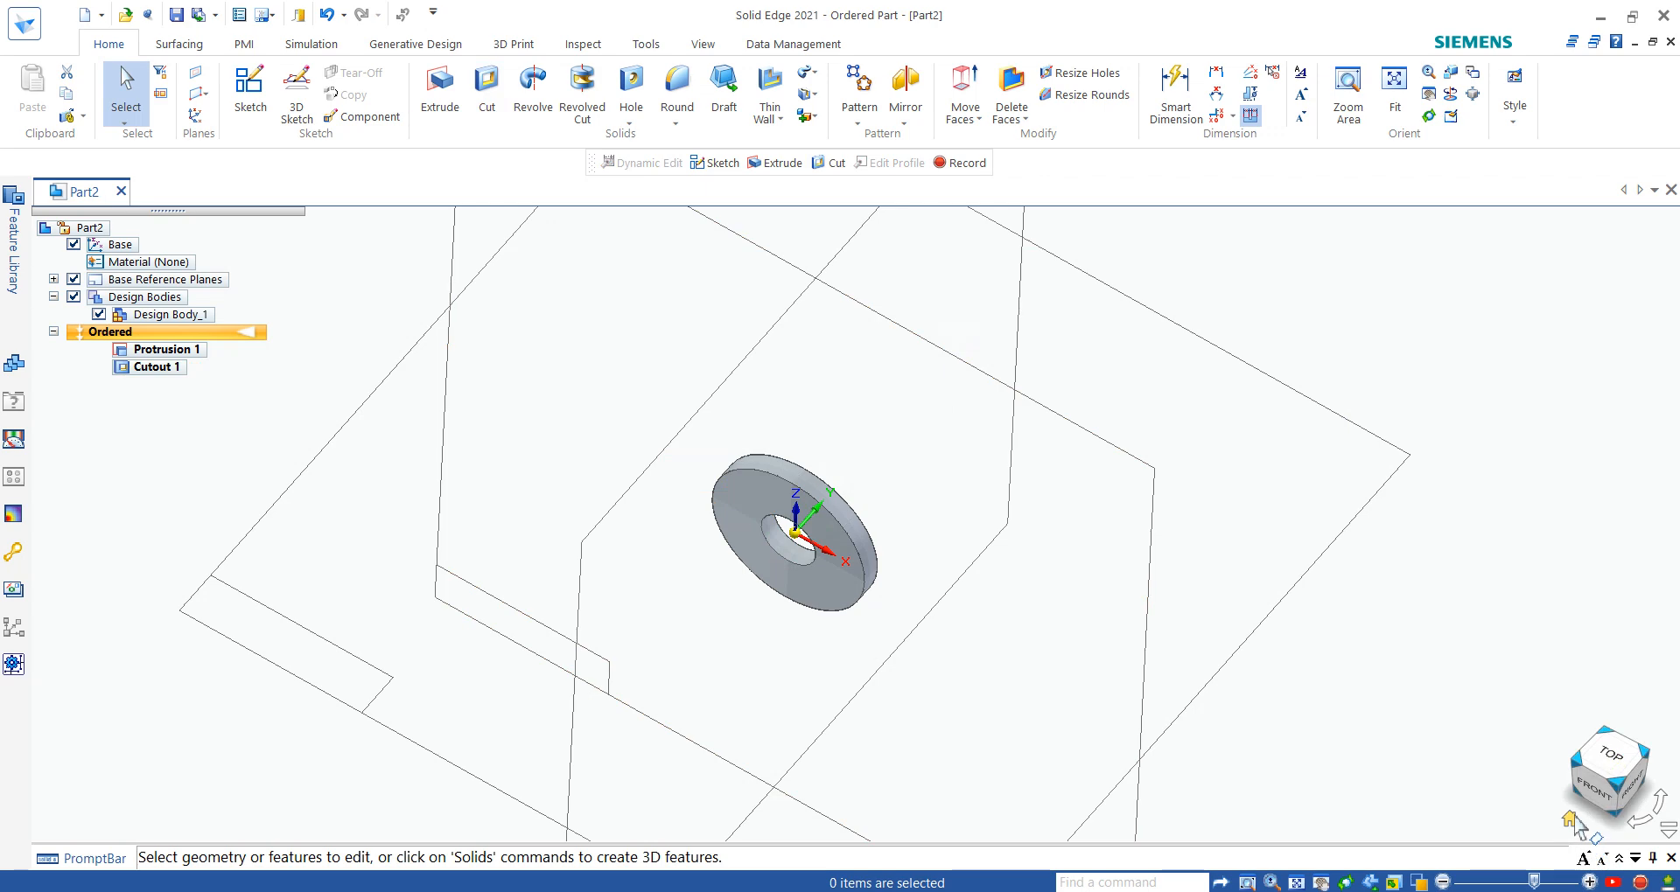
# - Hide the base reference planes and fit the washer to the window in the home view
pyautogui.click(1571, 821)
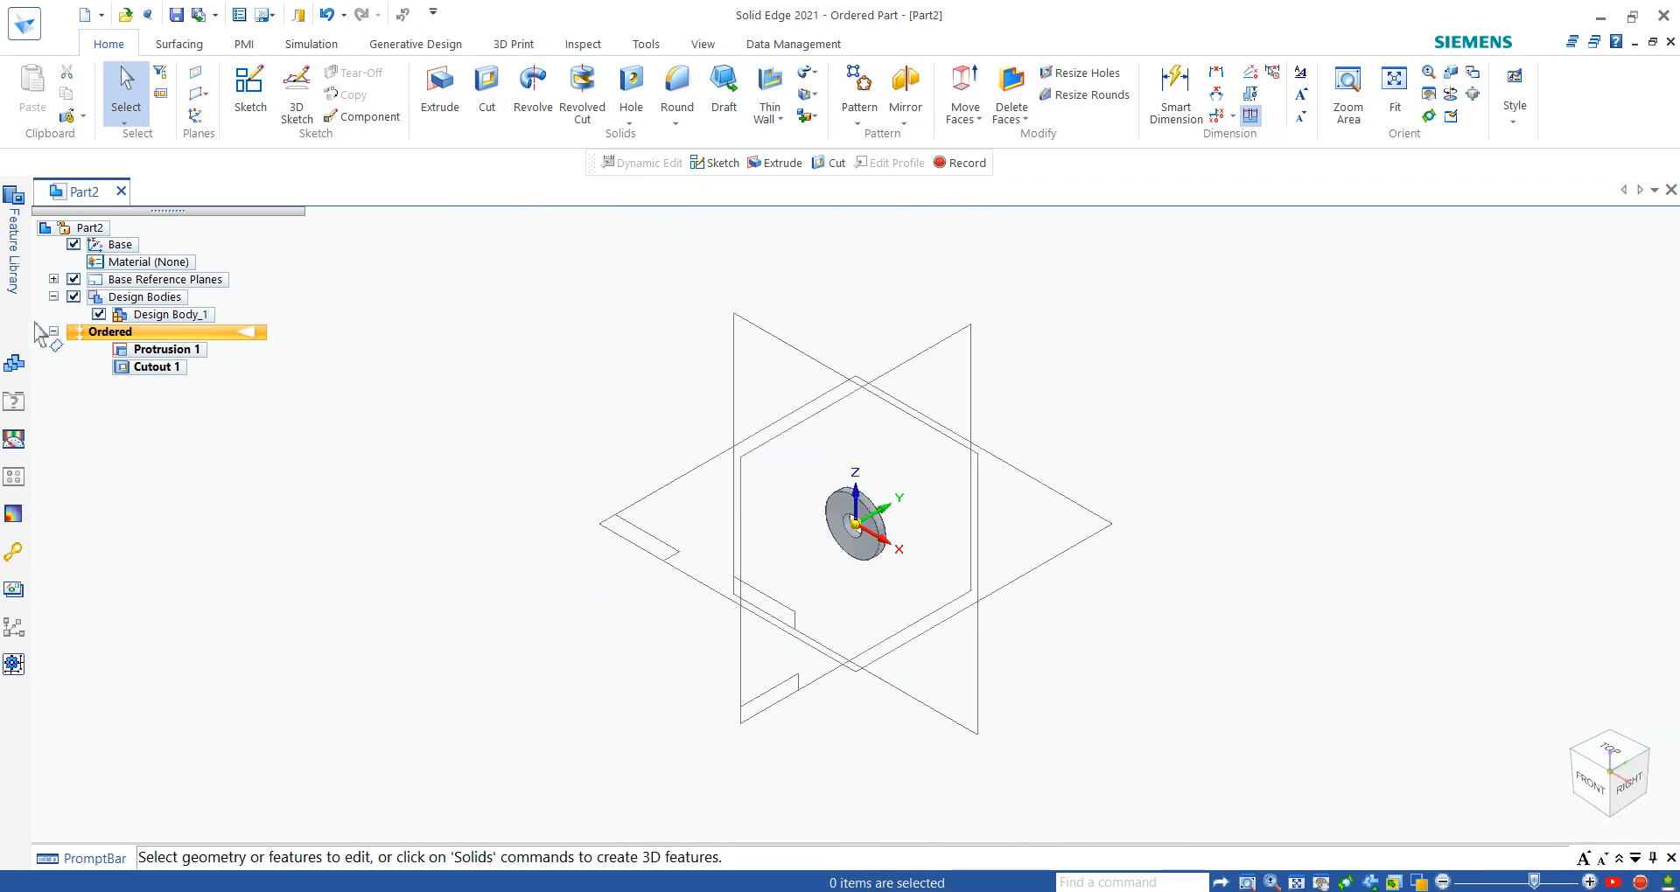
pyautogui.click(73, 279)
pyautogui.hotkey('ctrl', 'f')
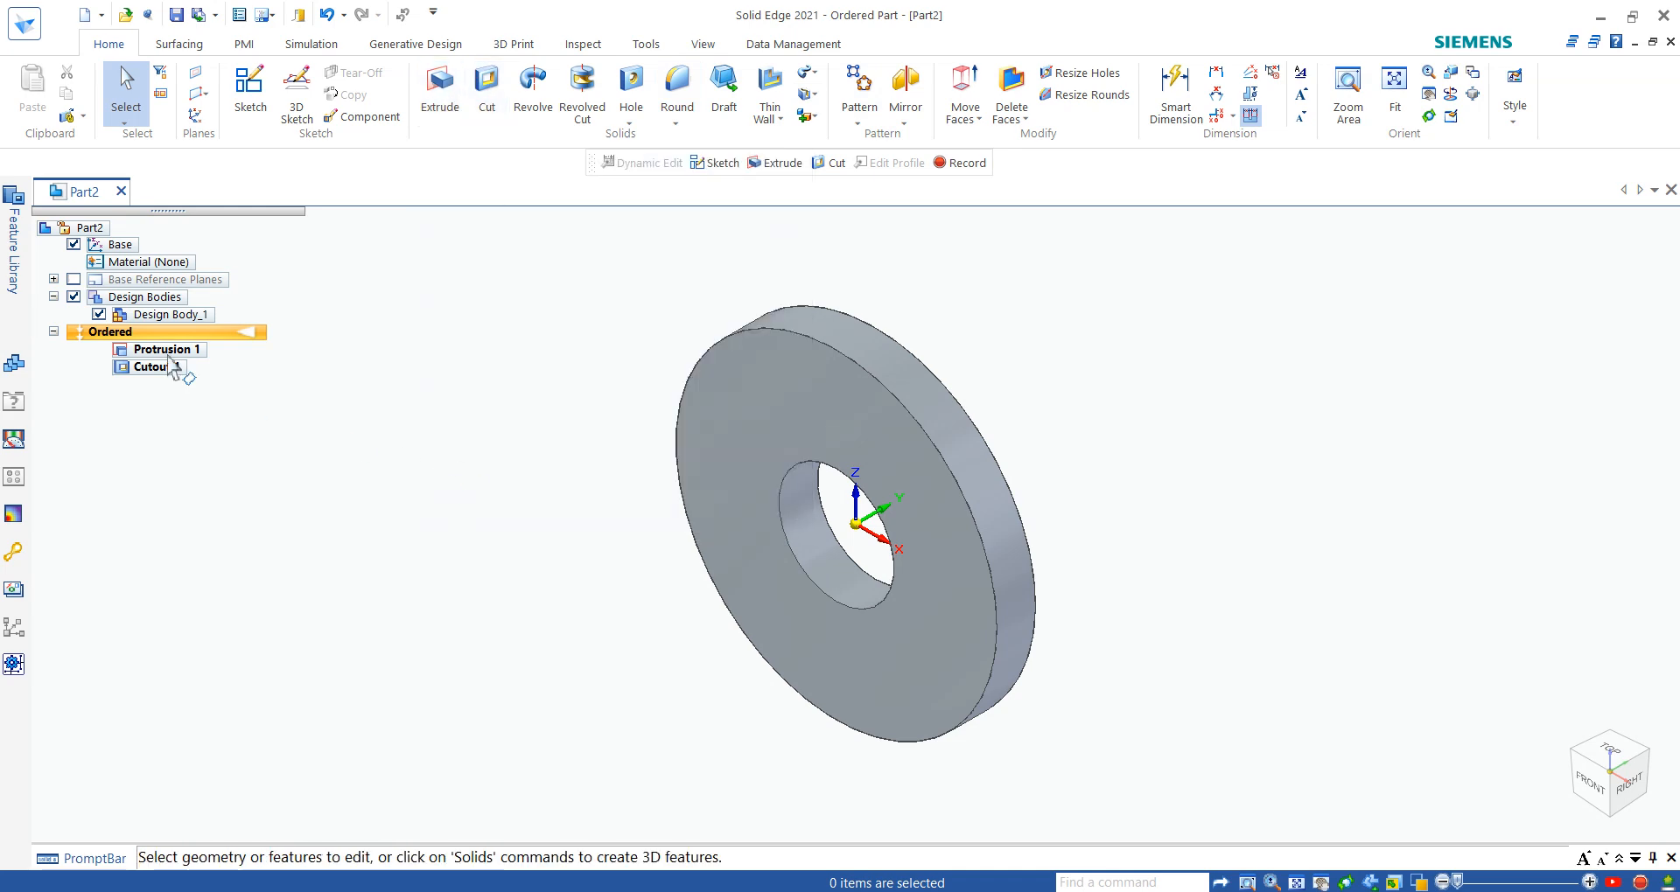
# - Chamfer the front outer edge of the washer with a 0.5 mm setback
pyautogui.click(676, 123)
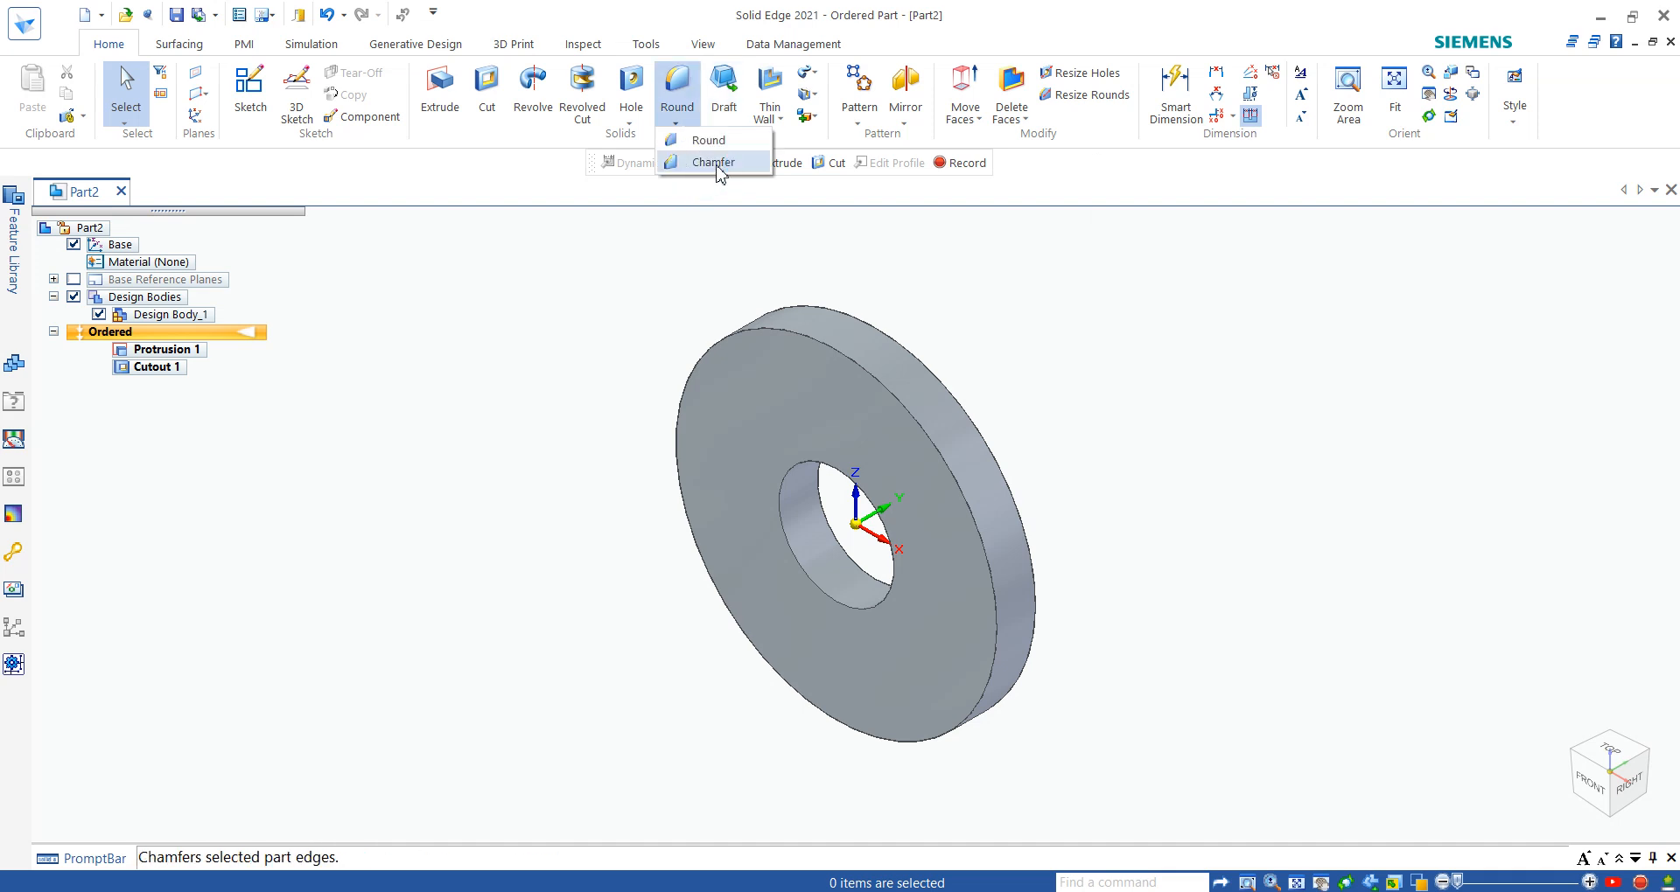
pyautogui.click(713, 163)
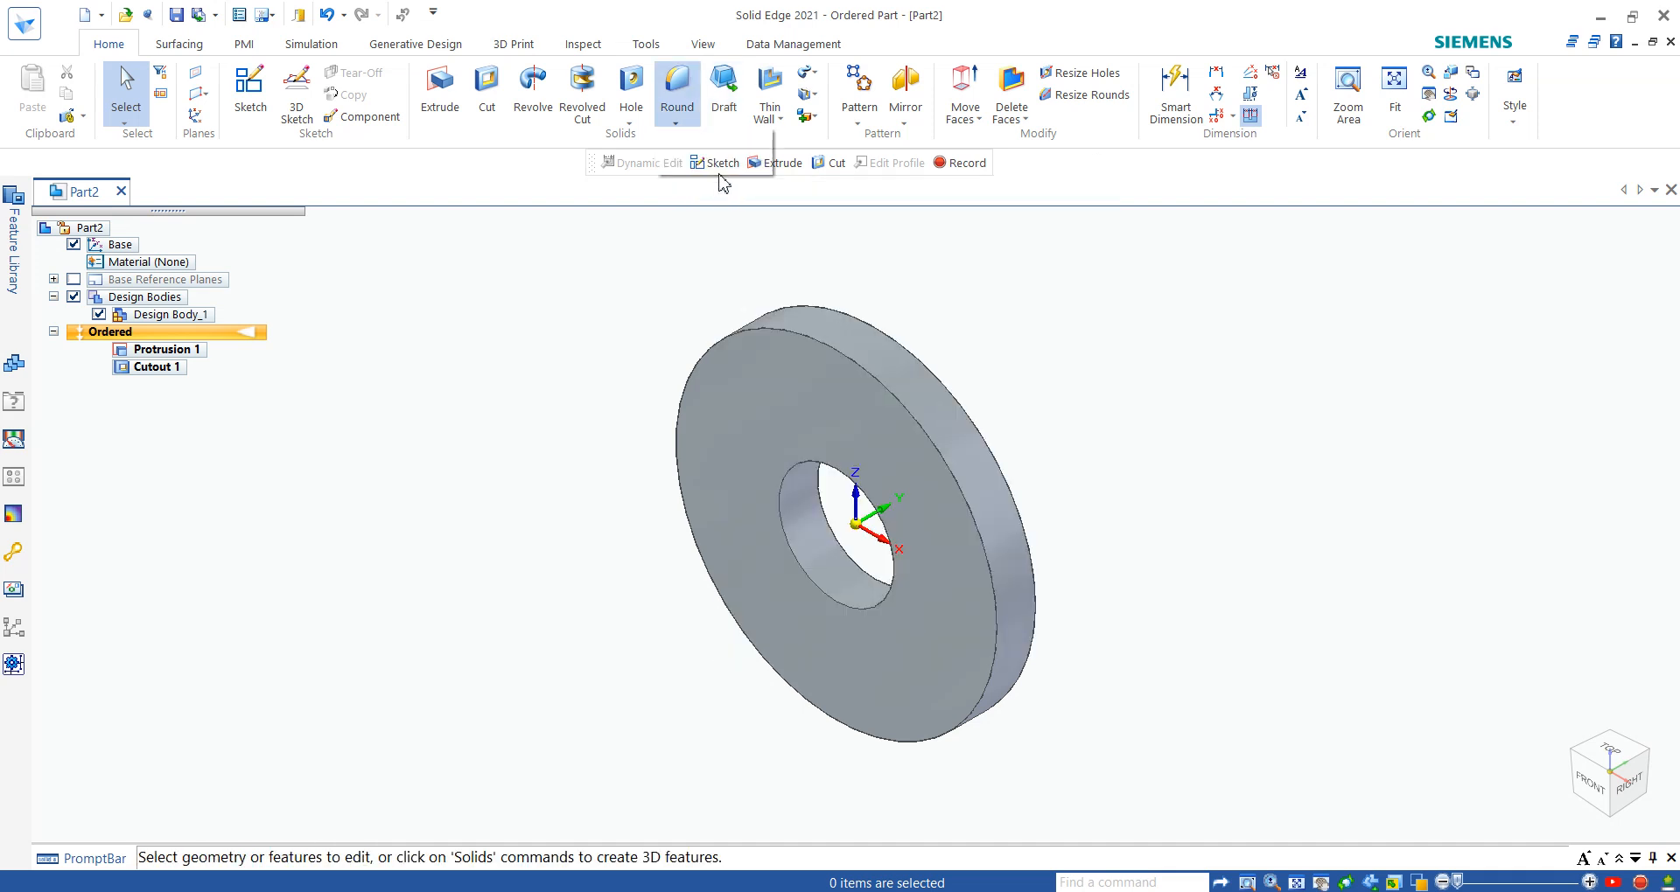
pyautogui.click(806, 344)
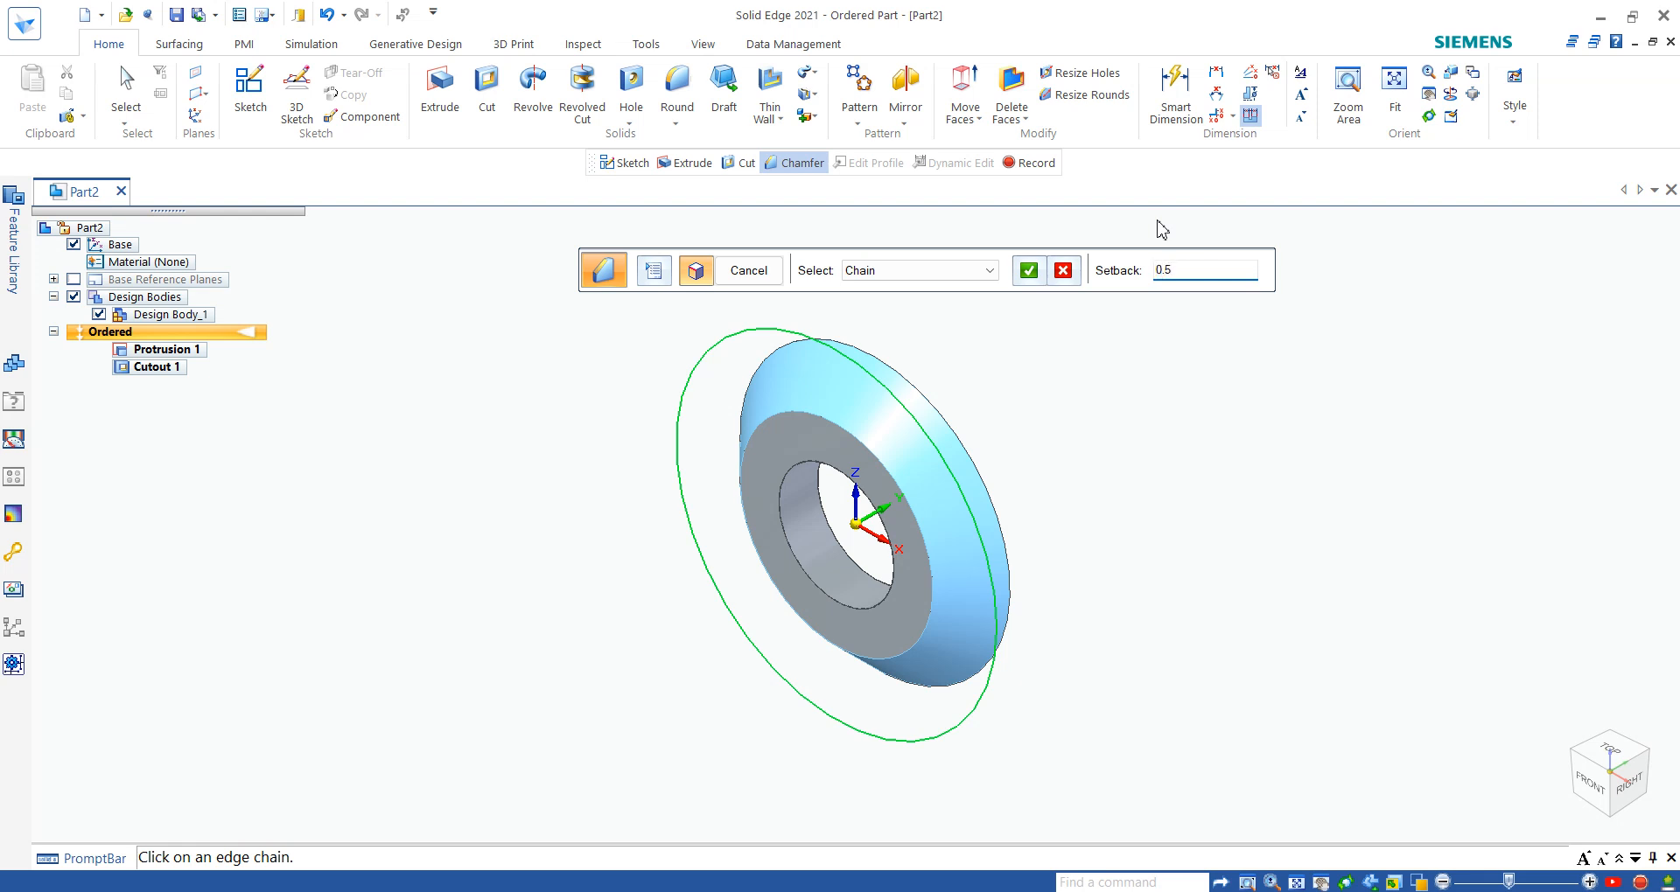
pyautogui.press('Return')
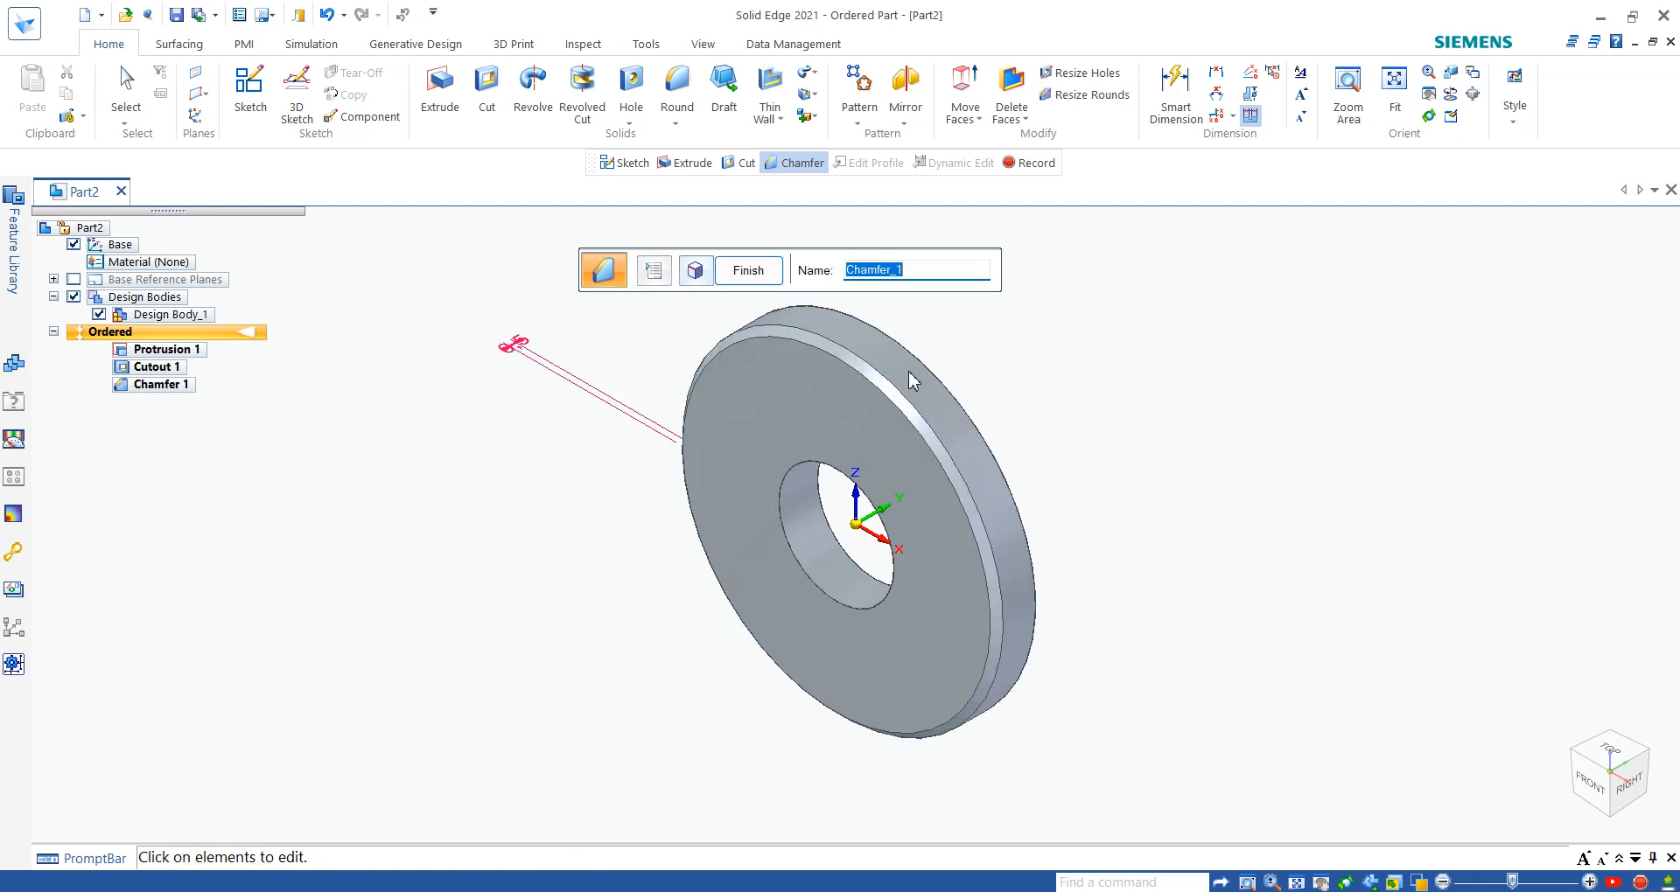
# - Add the washer's rear outer edge to the chamfer's edge selection and finish the feature
pyautogui.click(695, 271)
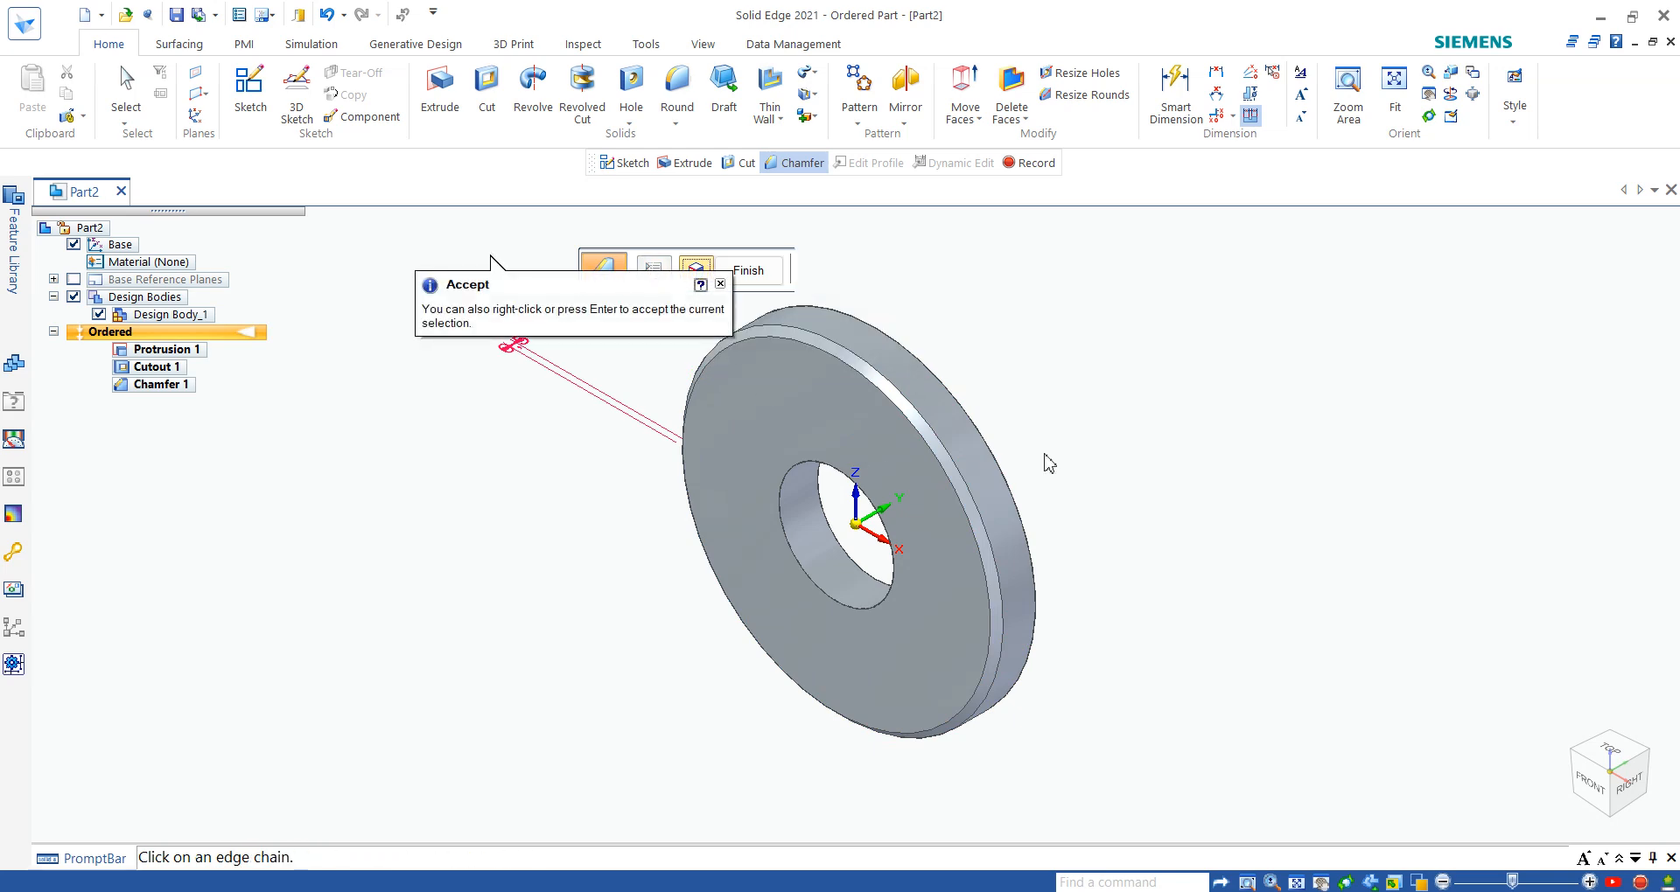
pyautogui.click(920, 369)
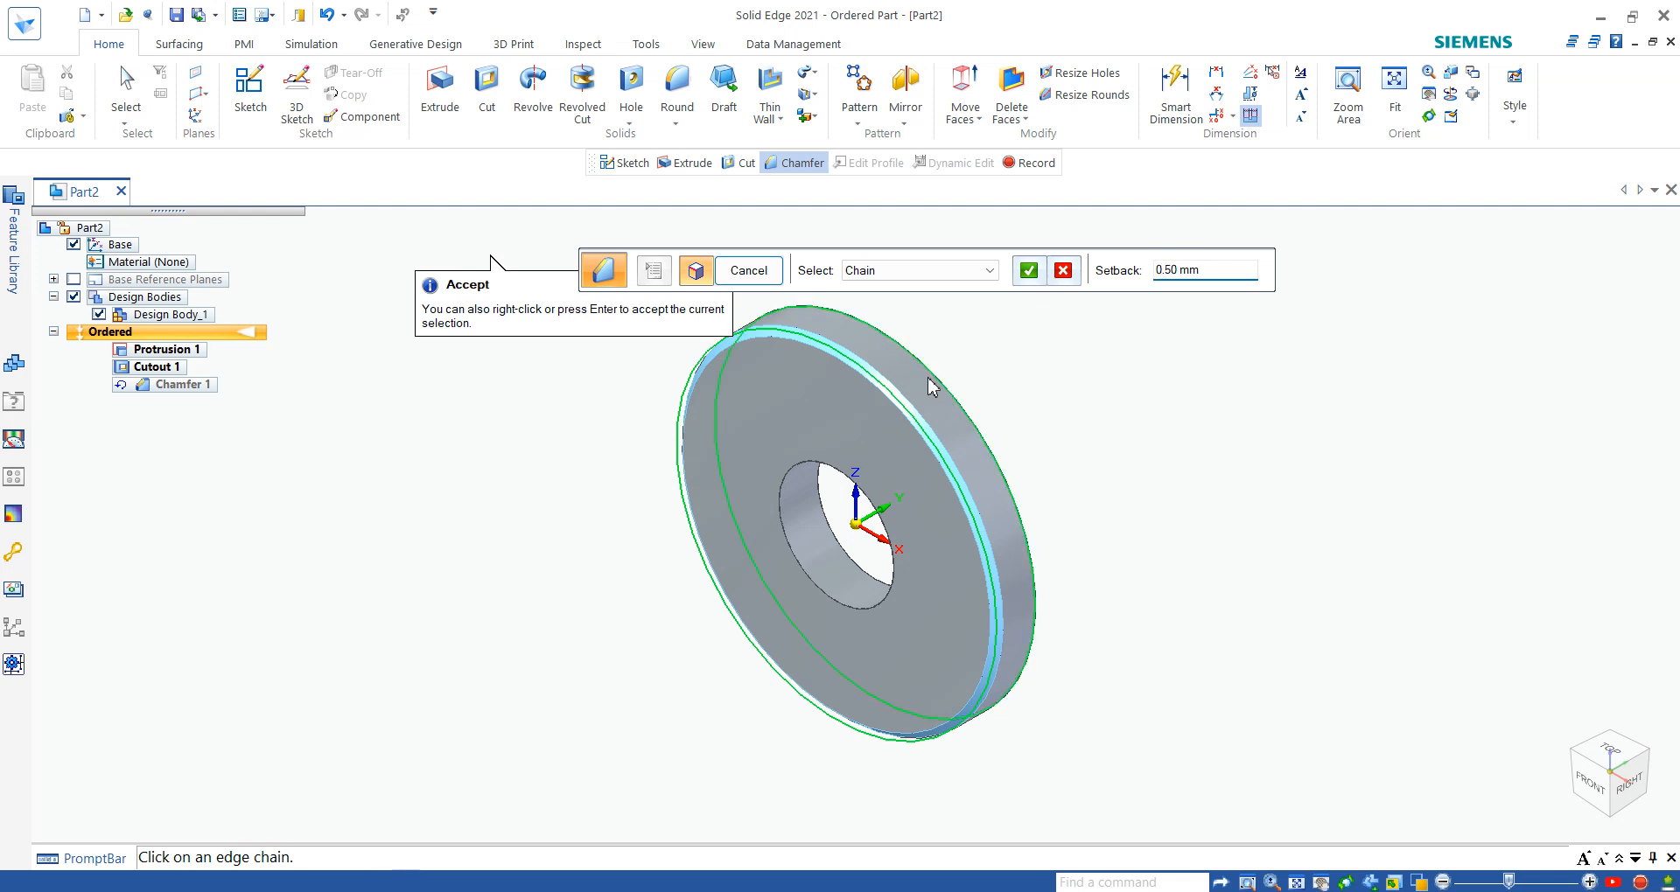
pyautogui.click(1030, 273)
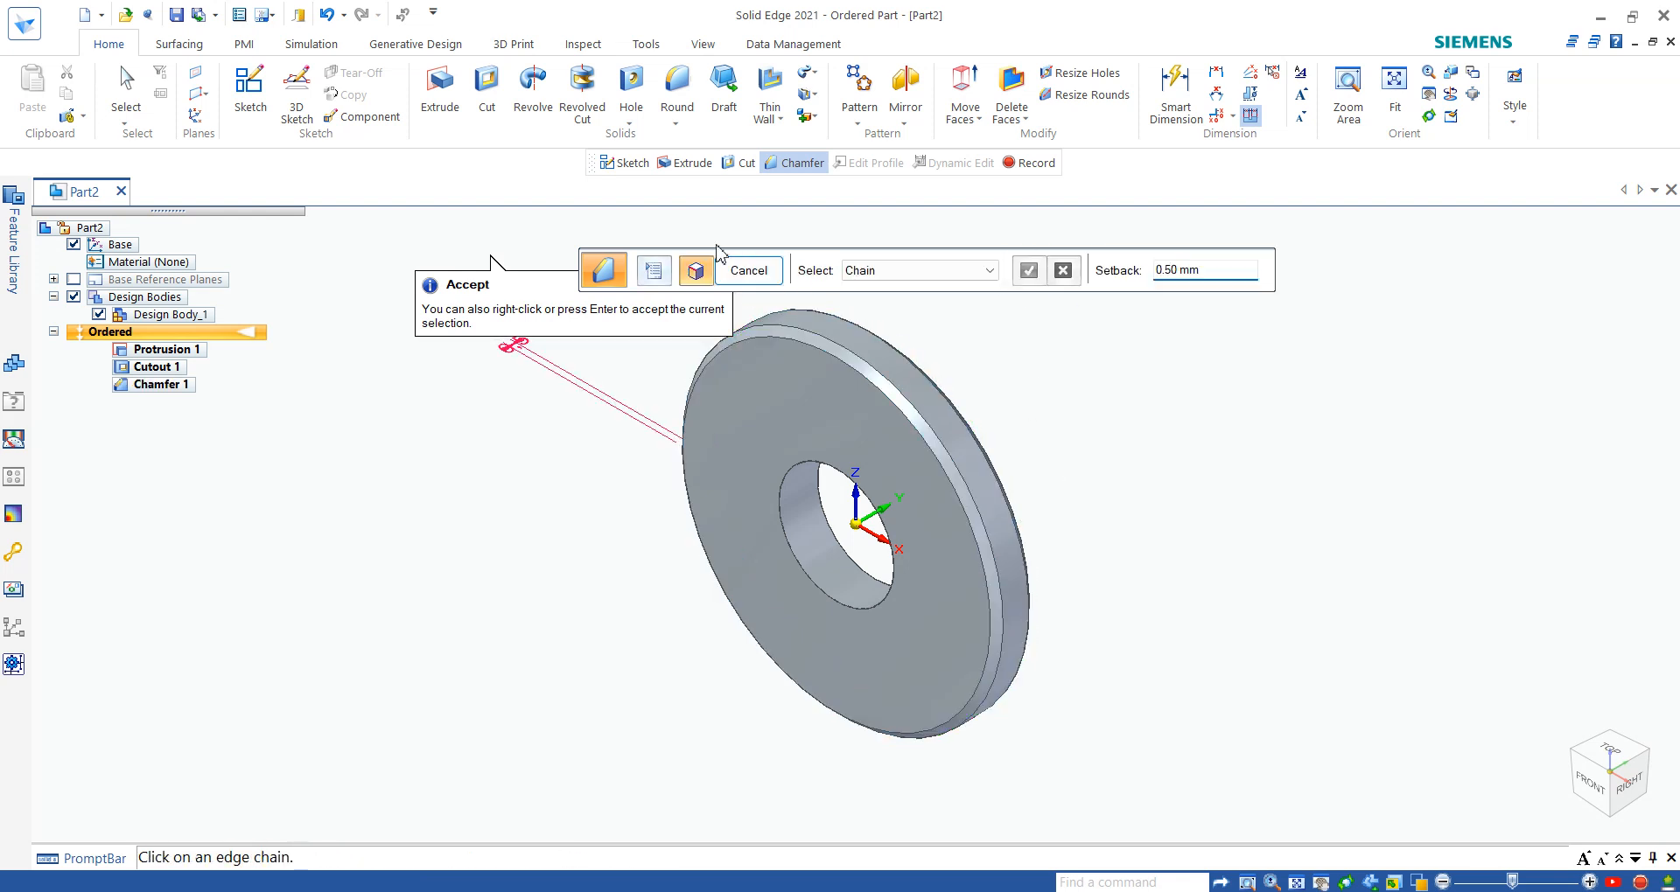
pyautogui.click(749, 272)
pyautogui.moveTo(887, 461); pyautogui.dragTo(936, 437, button='middle')
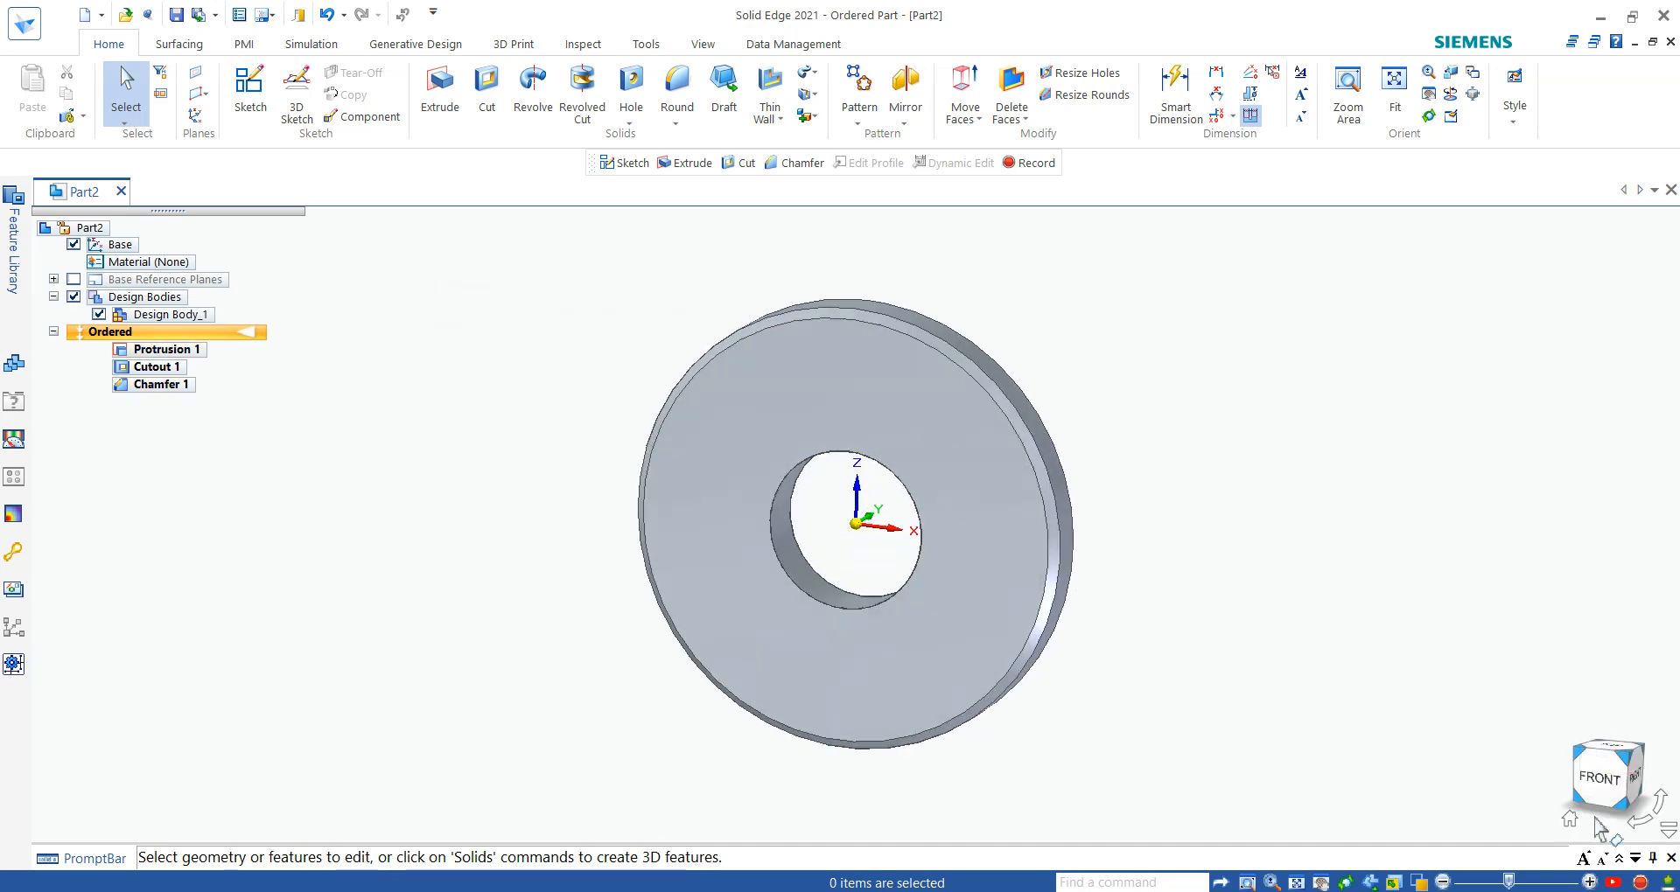
# - Restore the home view and save the part to the Desktop as Spacer
pyautogui.click(1570, 818)
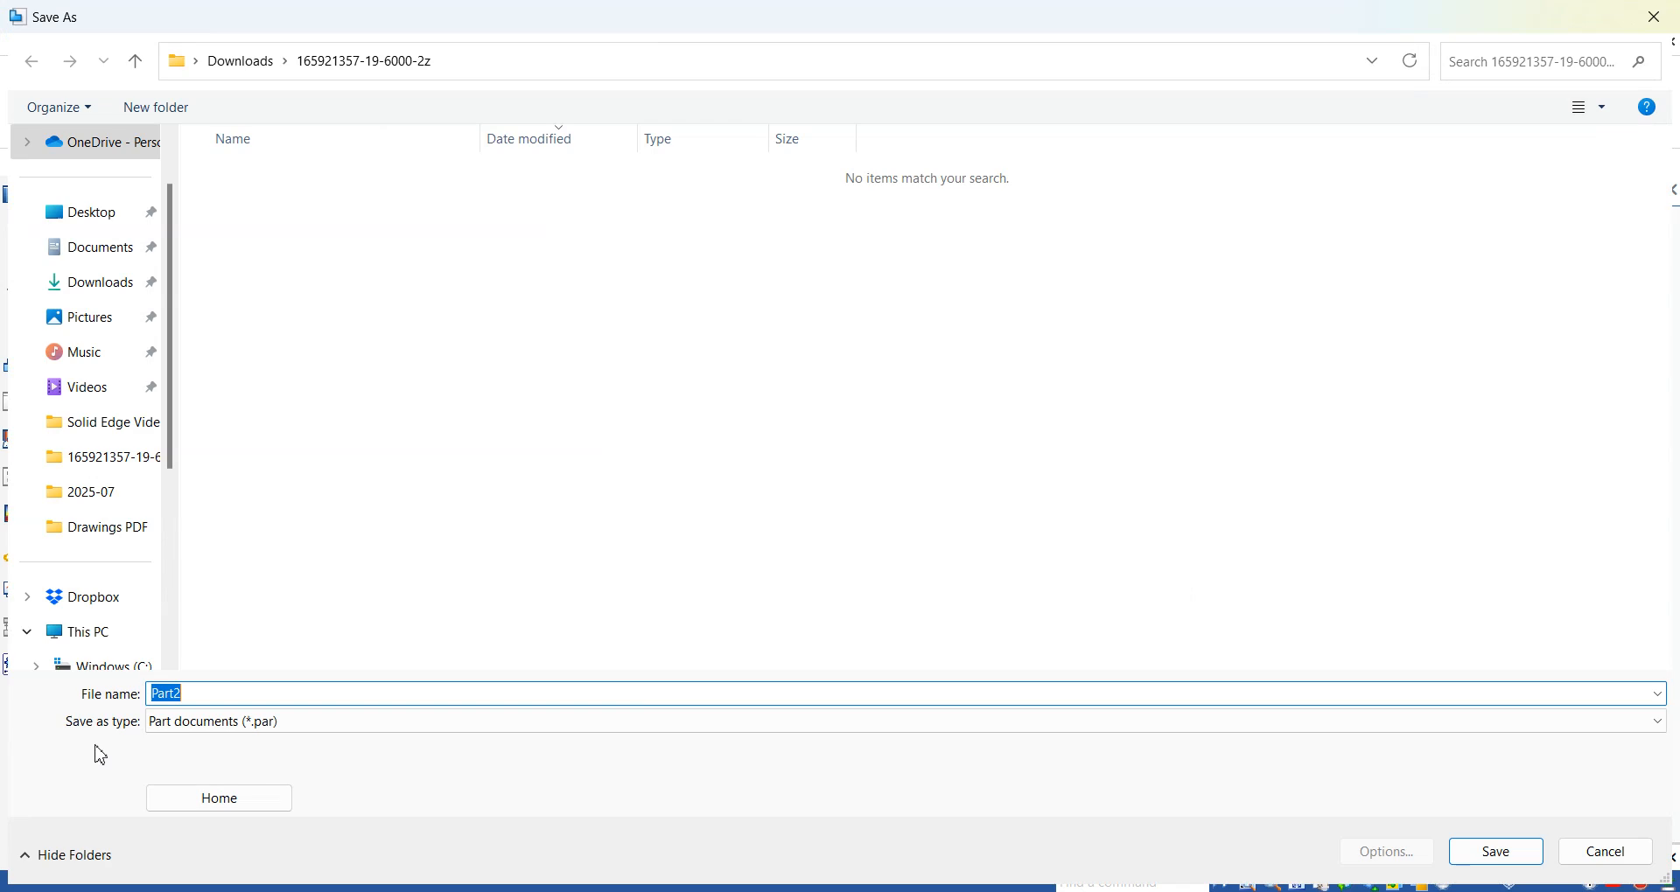
pyautogui.write('Spacer')
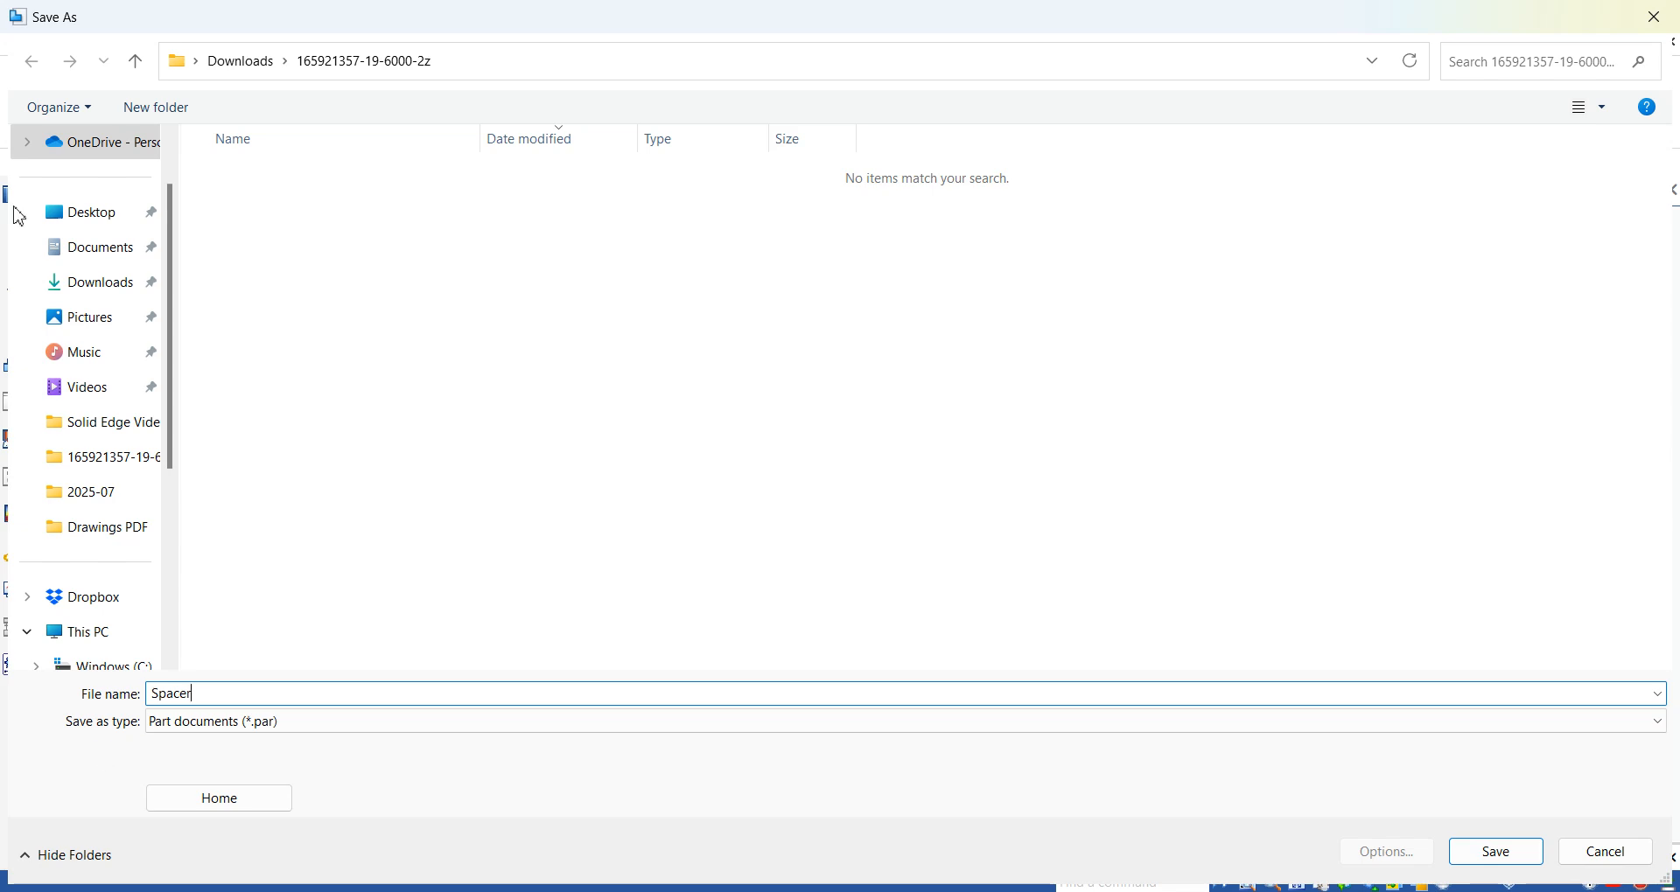
pyautogui.click(92, 214)
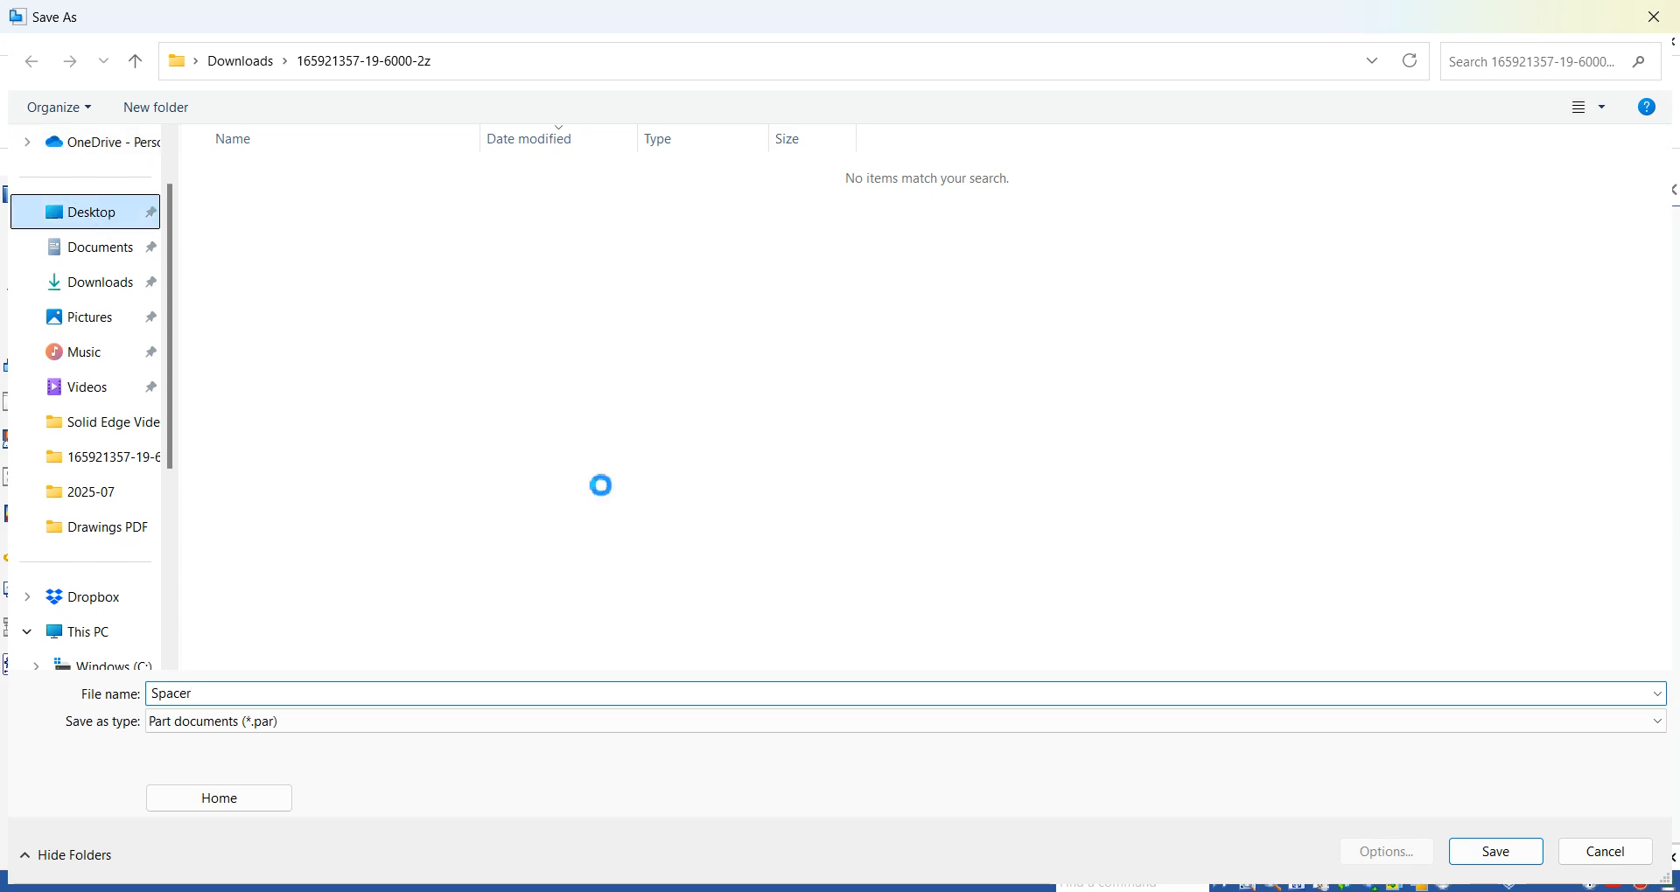
pyautogui.click(1517, 853)
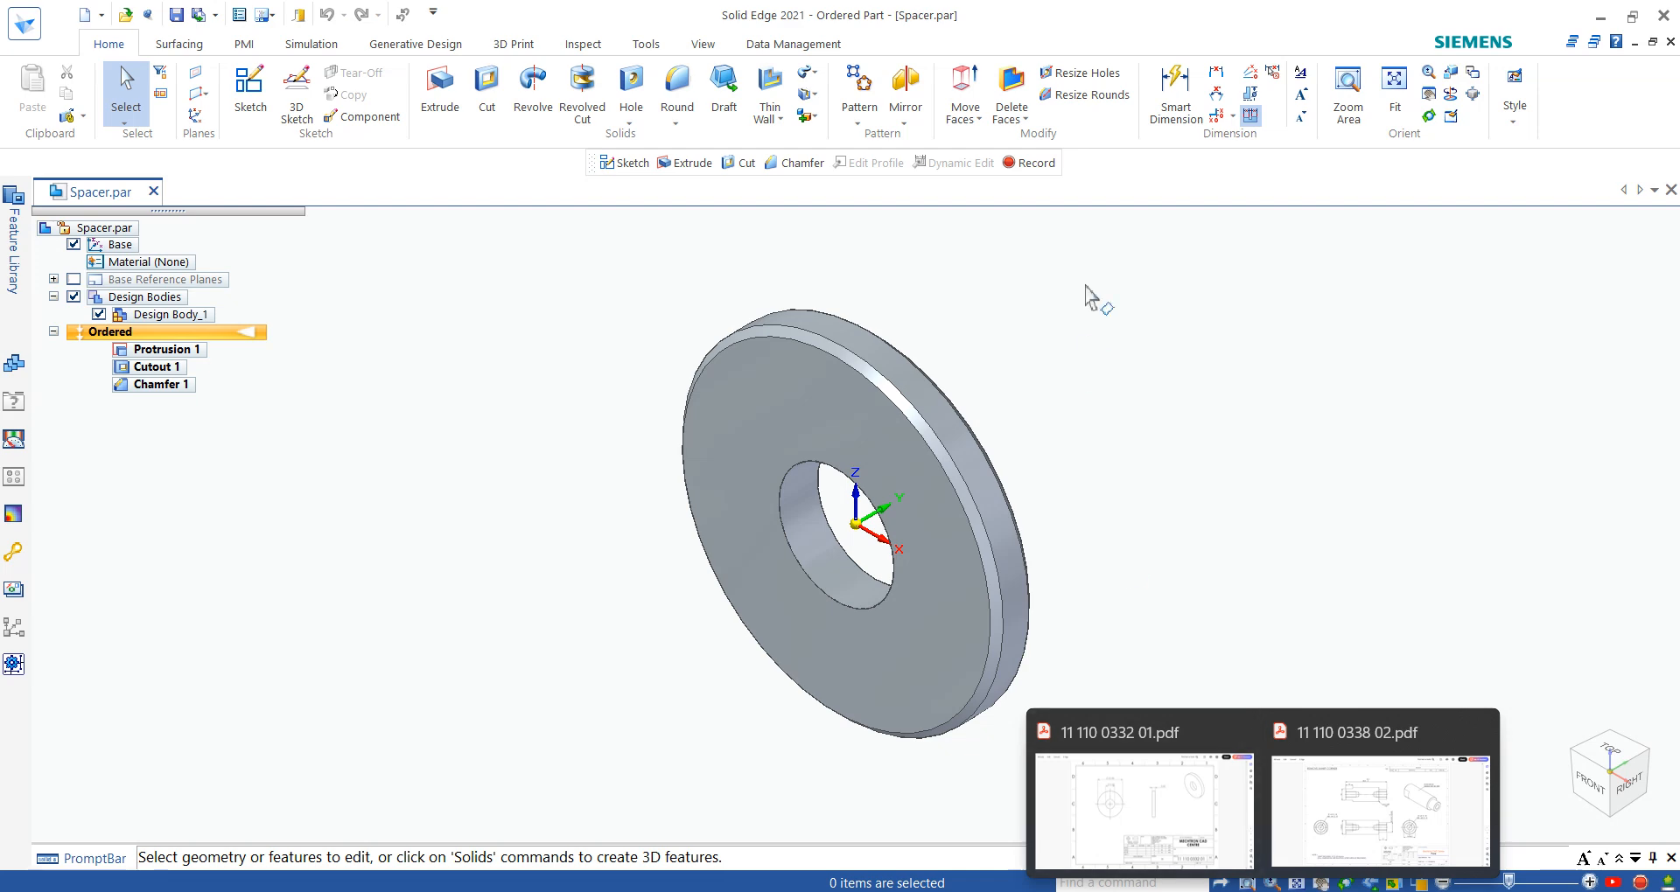
# - Switch to Adobe Acrobat, examine the pin drawing 11 110 0338 02.pdf, and return to Solid Edge
pyautogui.moveTo(992, 497)
pyautogui.mouseDown(button='middle')
pyautogui.moveTo(901, 464)
pyautogui.moveTo(1008, 501)
pyautogui.mouseUp(button='middle')
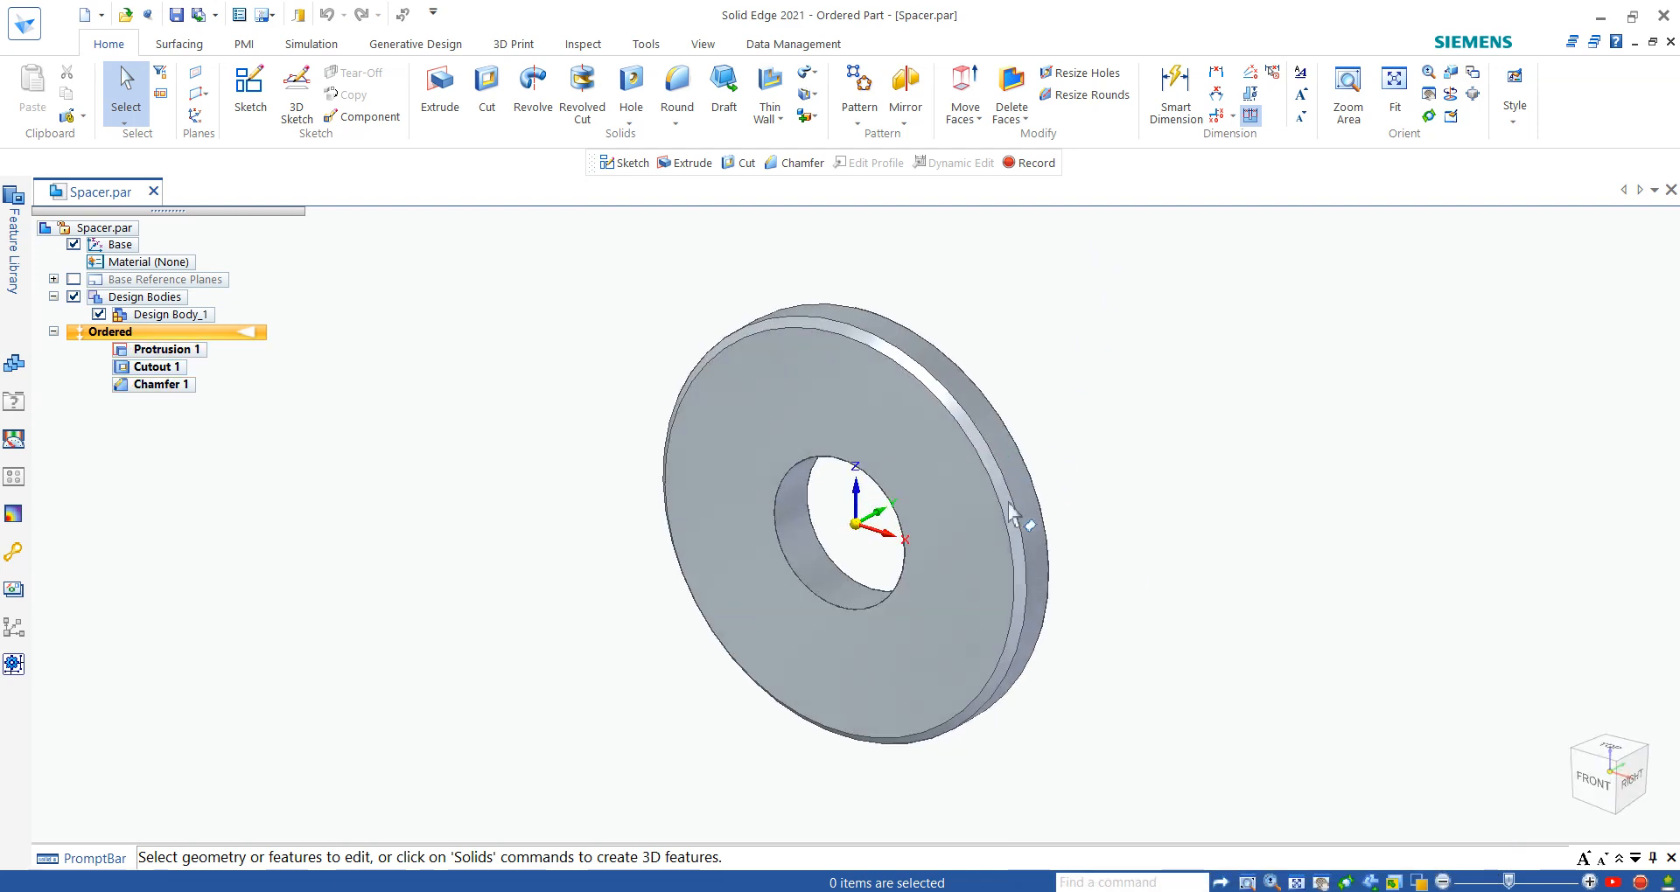
pyautogui.moveTo(1262, 891)
pyautogui.click(1144, 831)
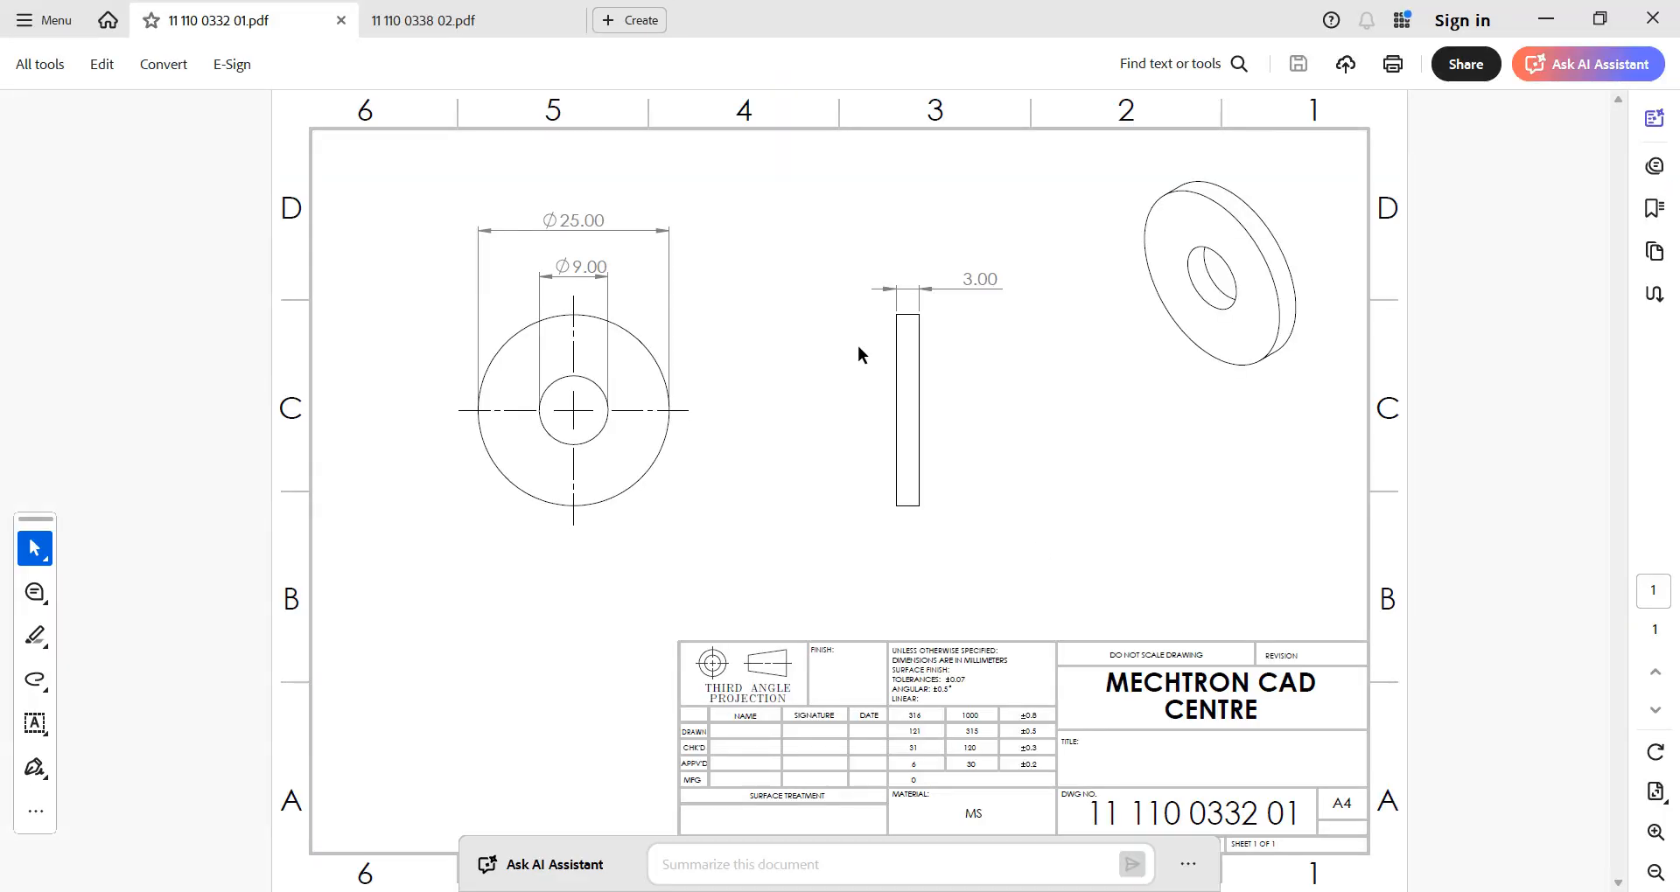
pyautogui.click(460, 25)
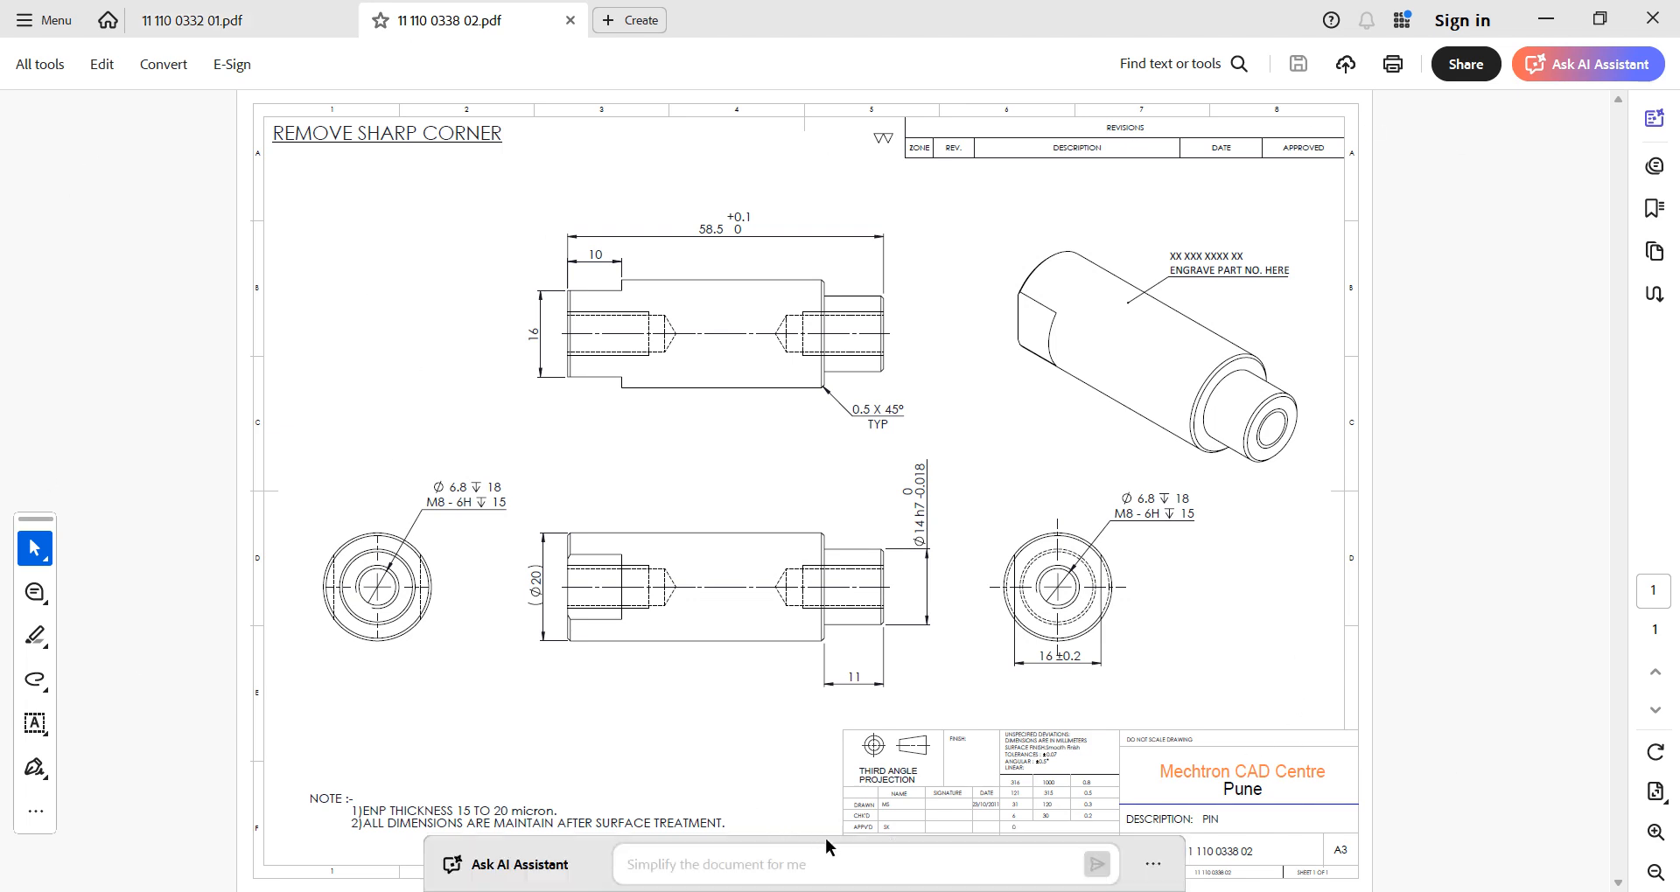
pyautogui.moveTo(1214, 891)
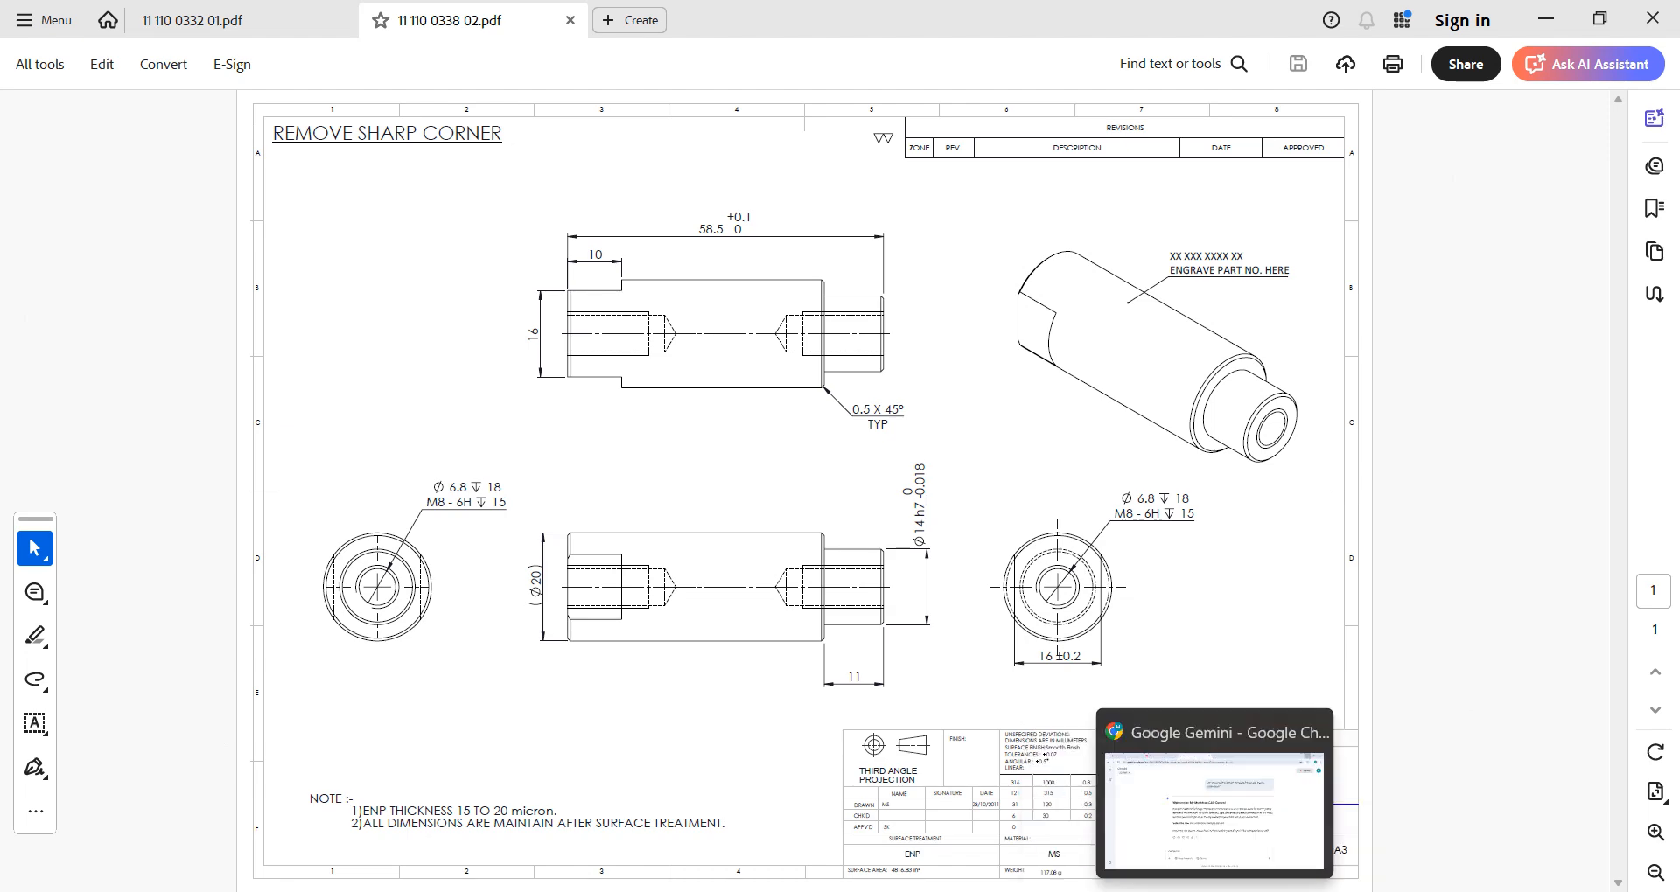
pyautogui.click(1167, 891)
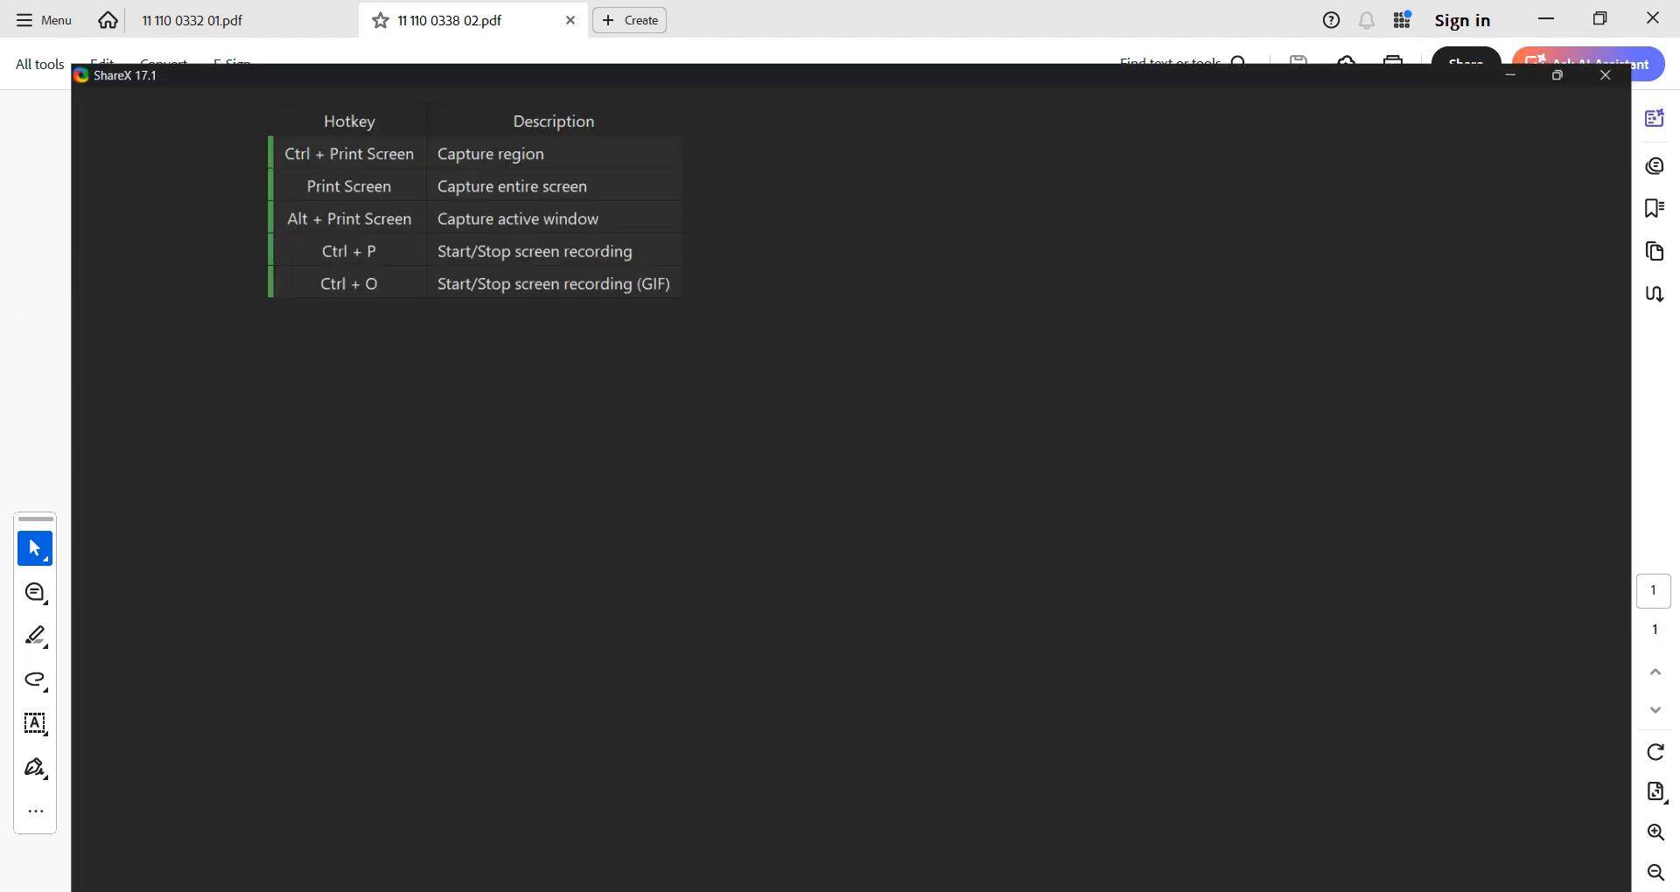
pyautogui.click(1166, 891)
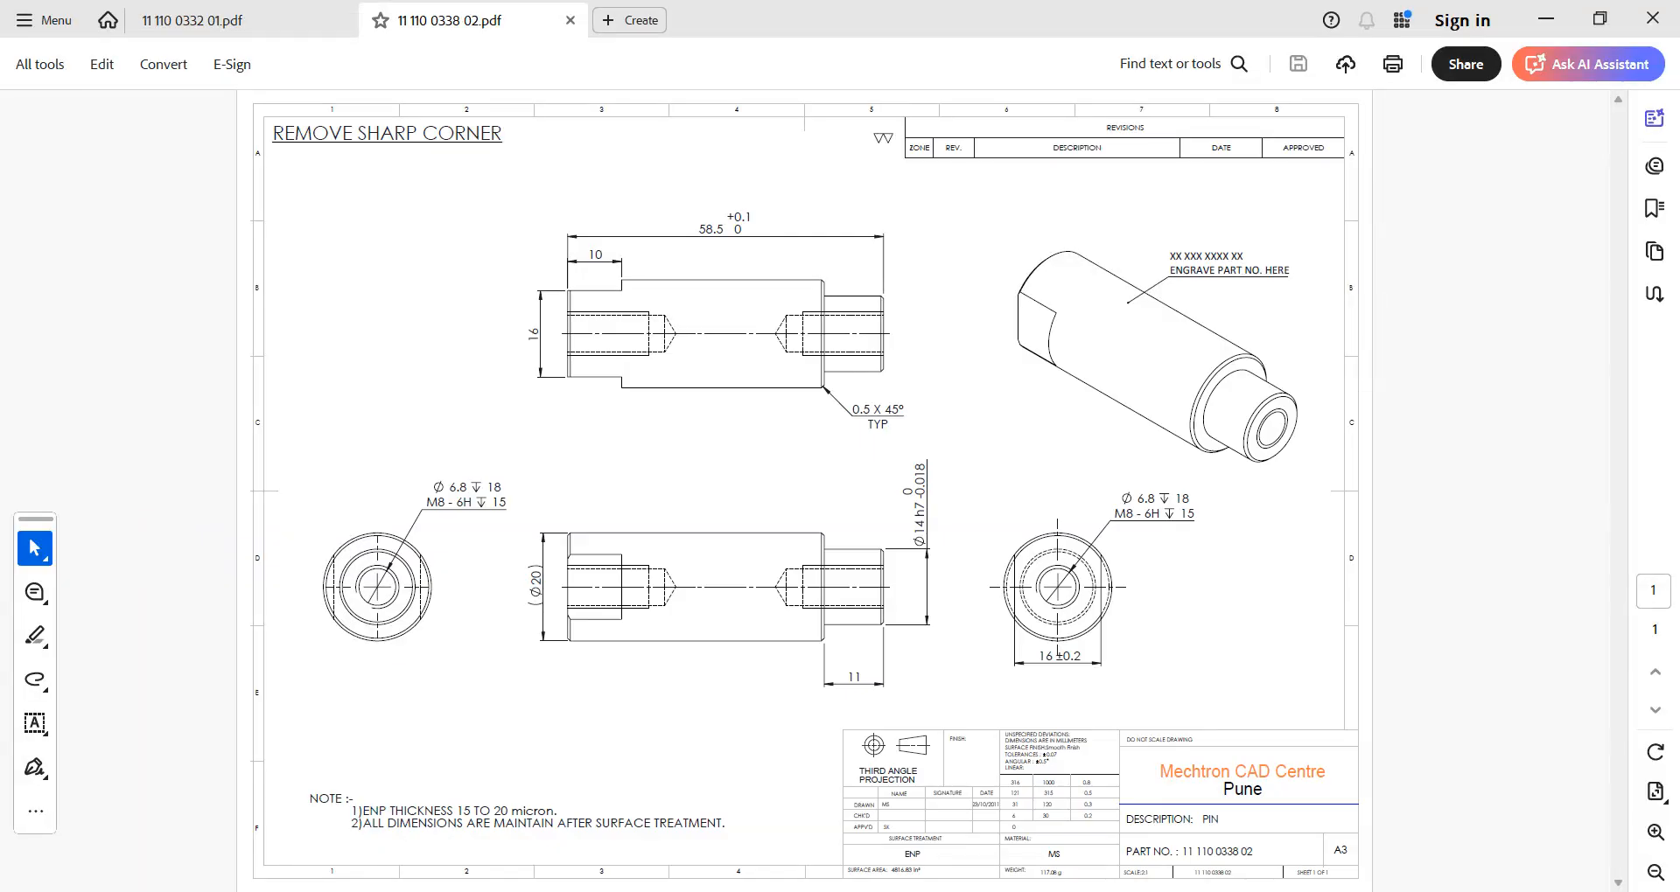
pyautogui.moveTo(1214, 891)
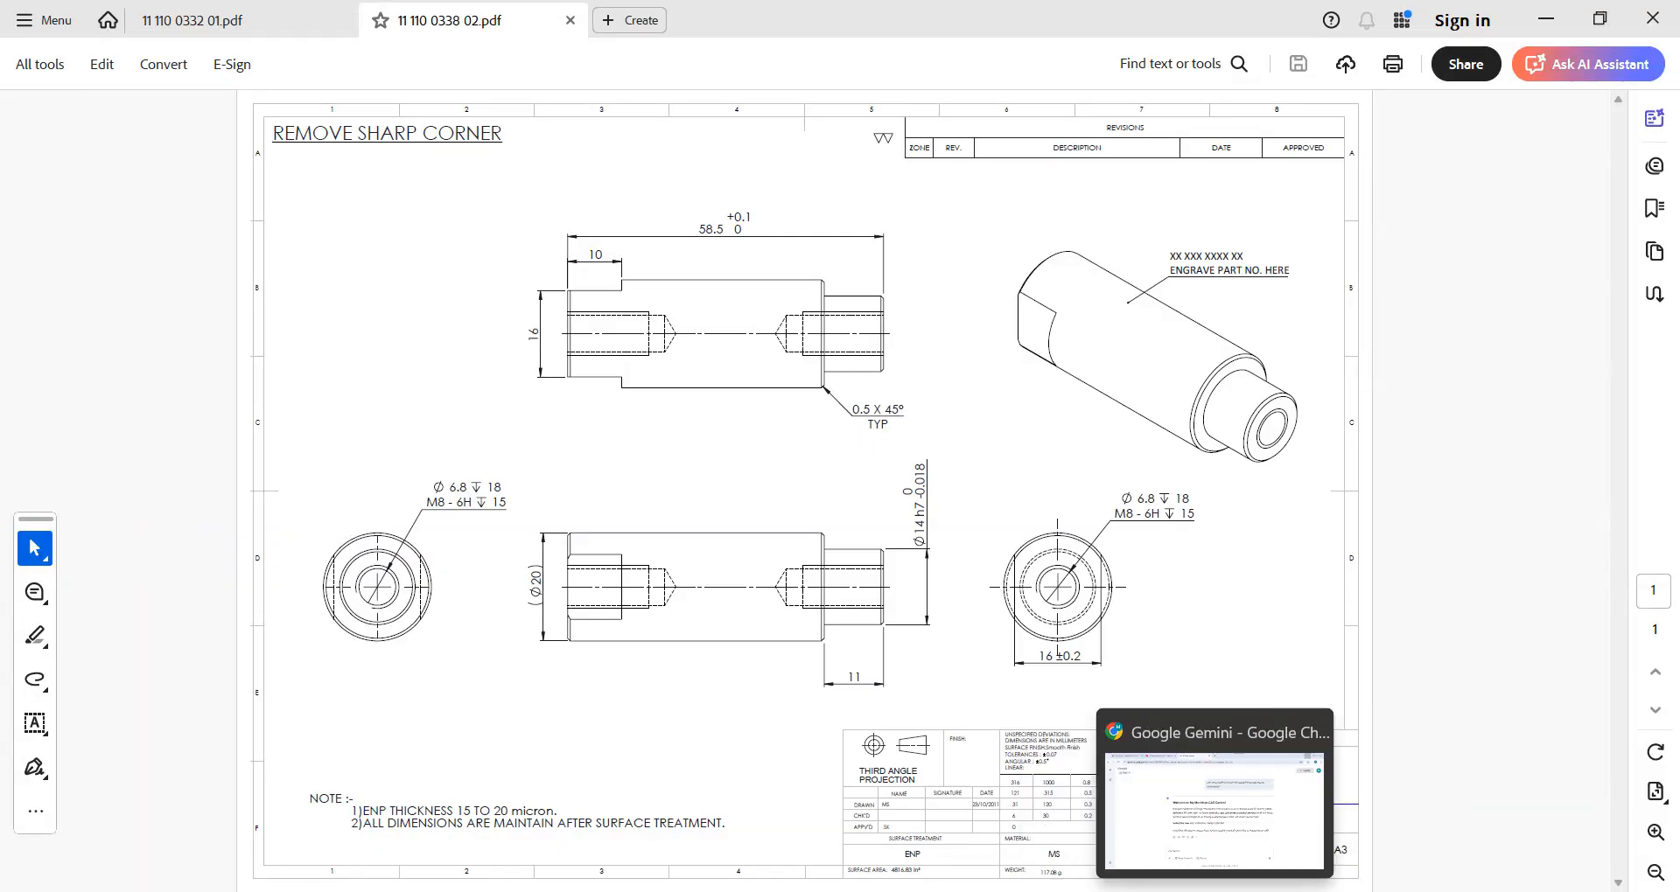
pyautogui.click(1128, 891)
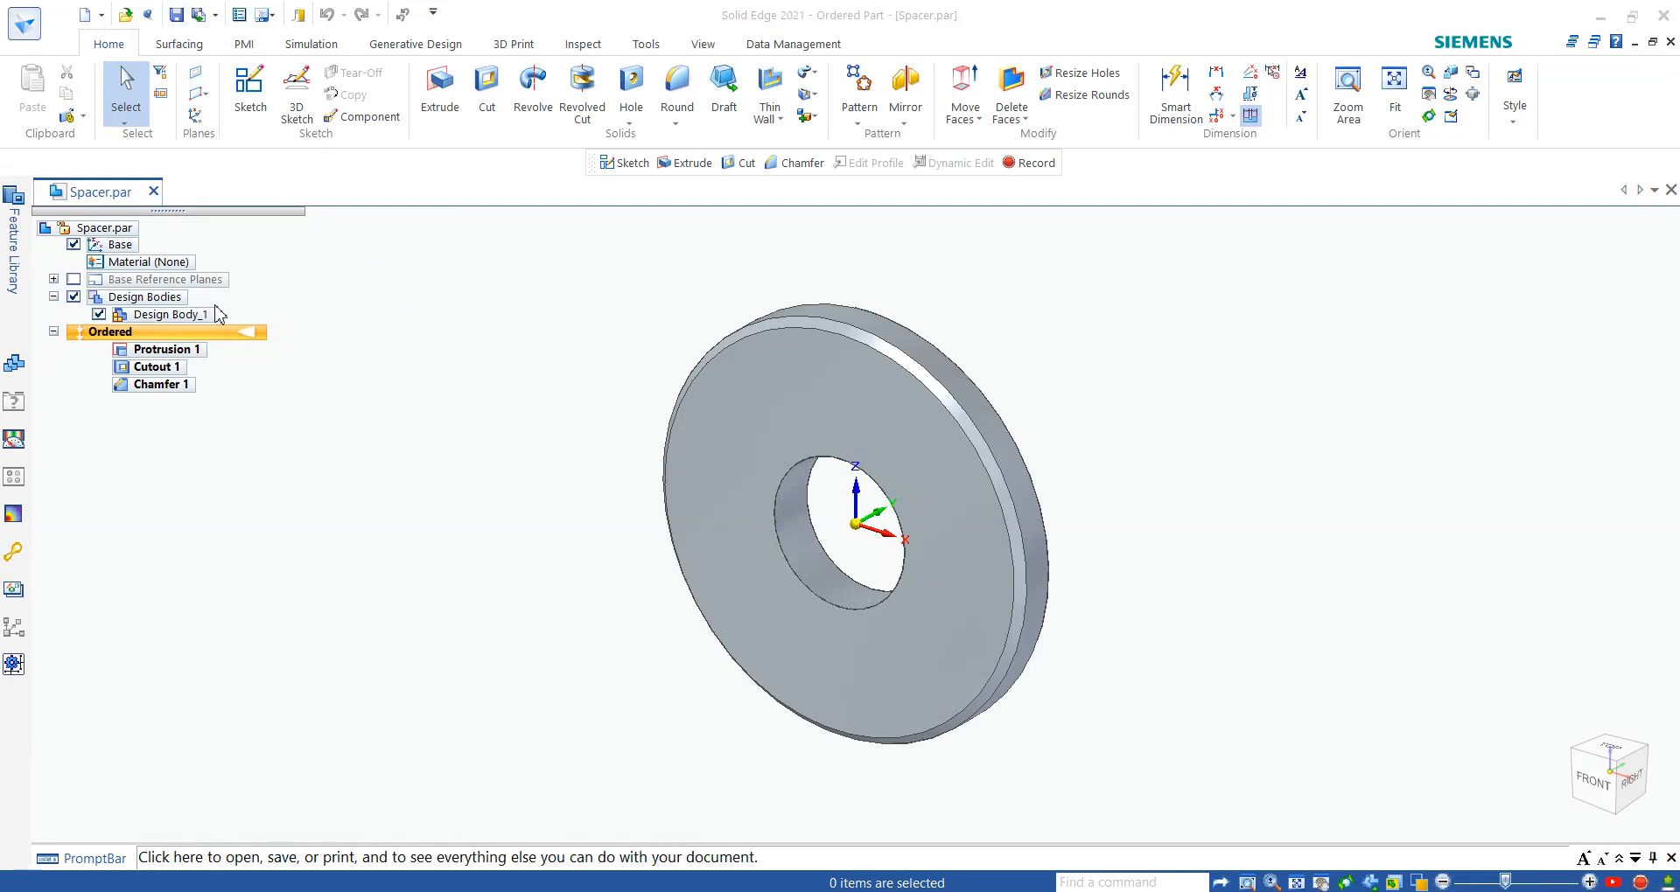
# - Create a new part document from the iso metric part.par template
pyautogui.click(24, 24)
pyautogui.moveTo(92, 131)
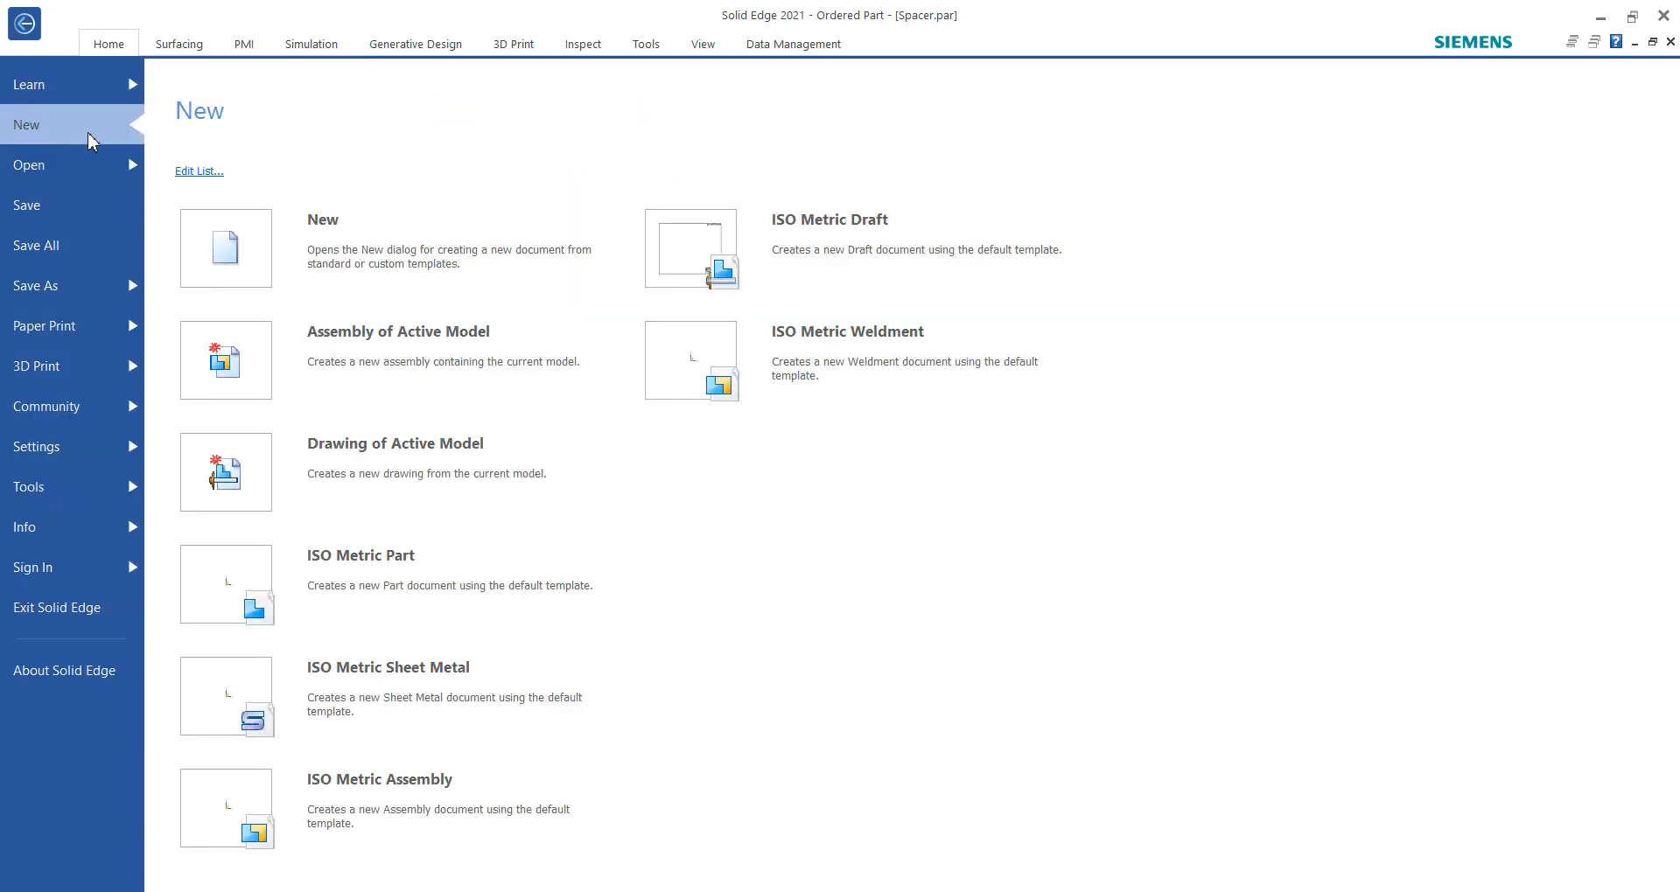
pyautogui.click(473, 268)
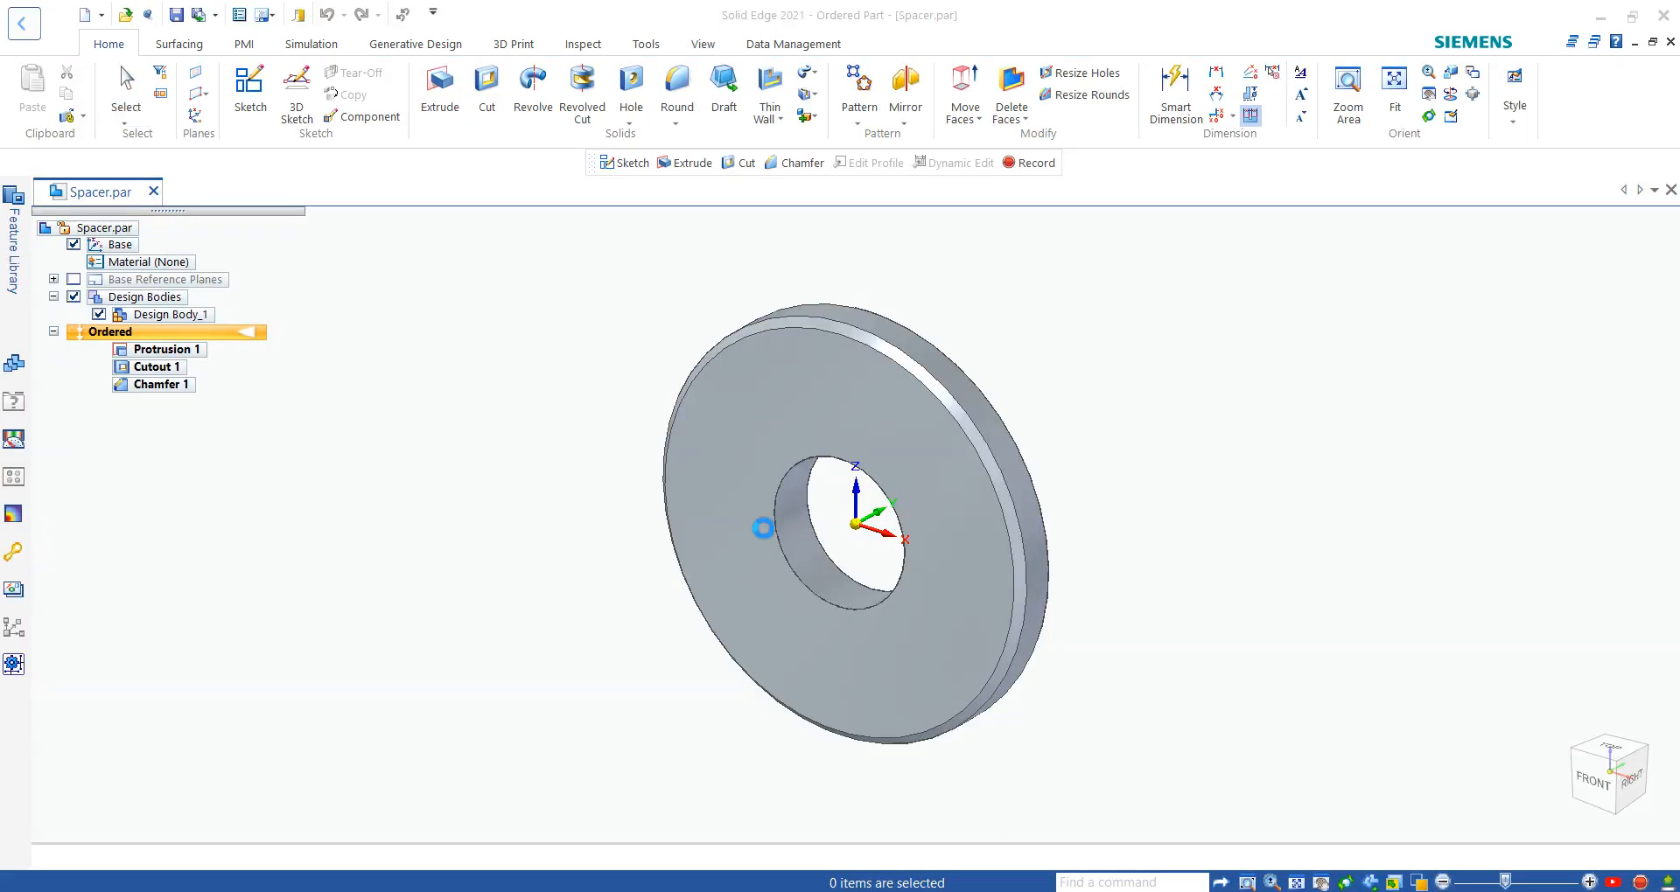
pyautogui.click(928, 323)
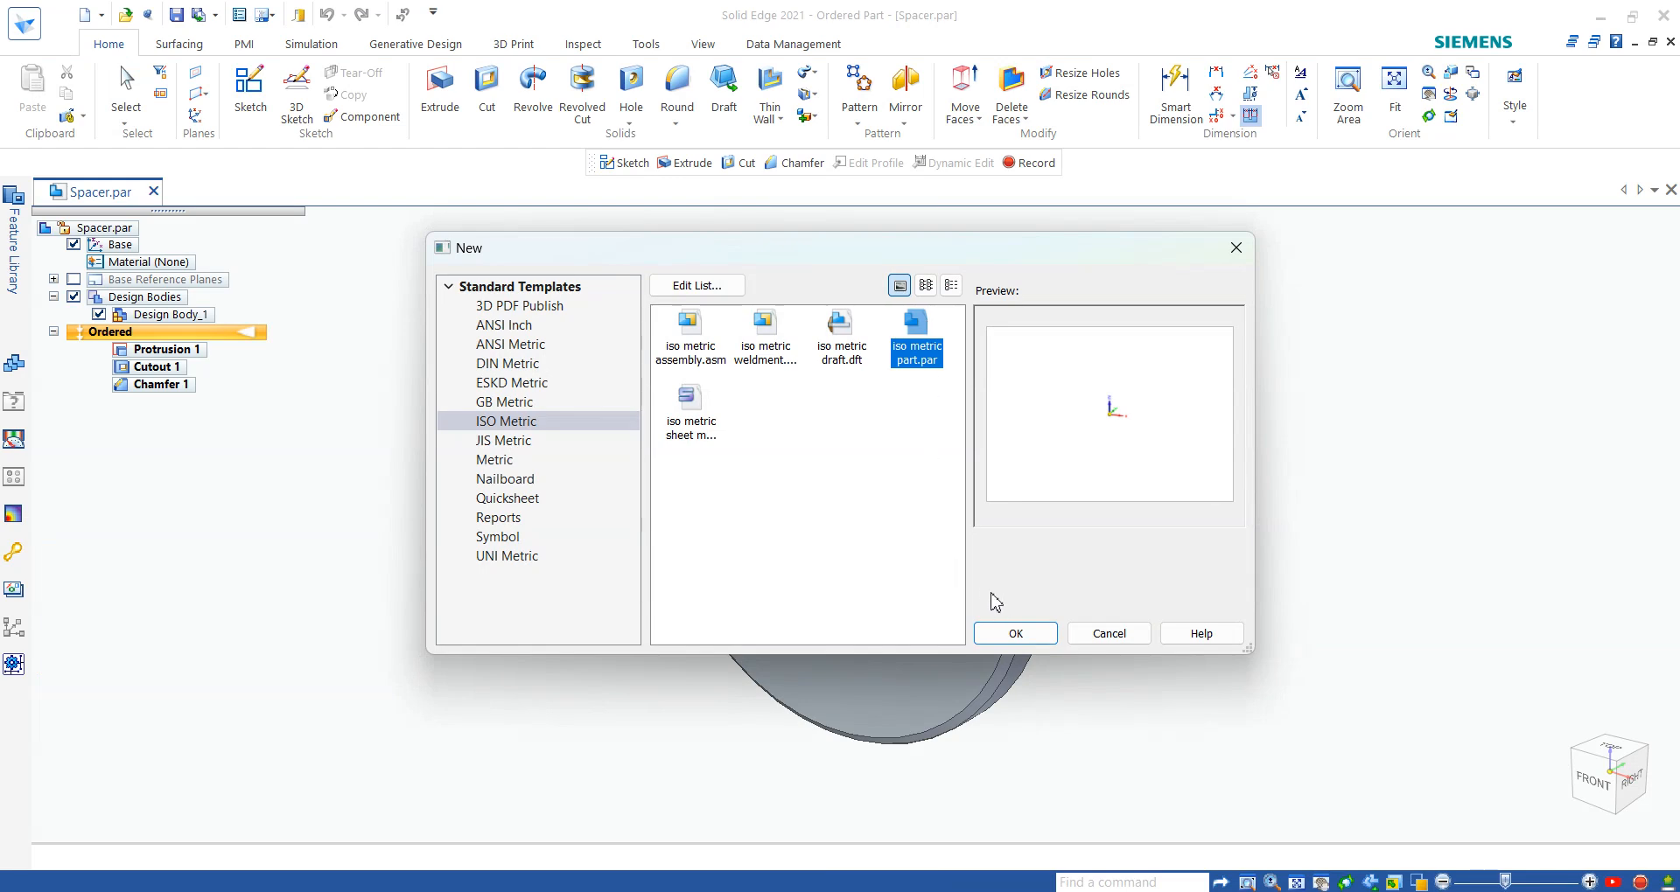
pyautogui.click(1014, 633)
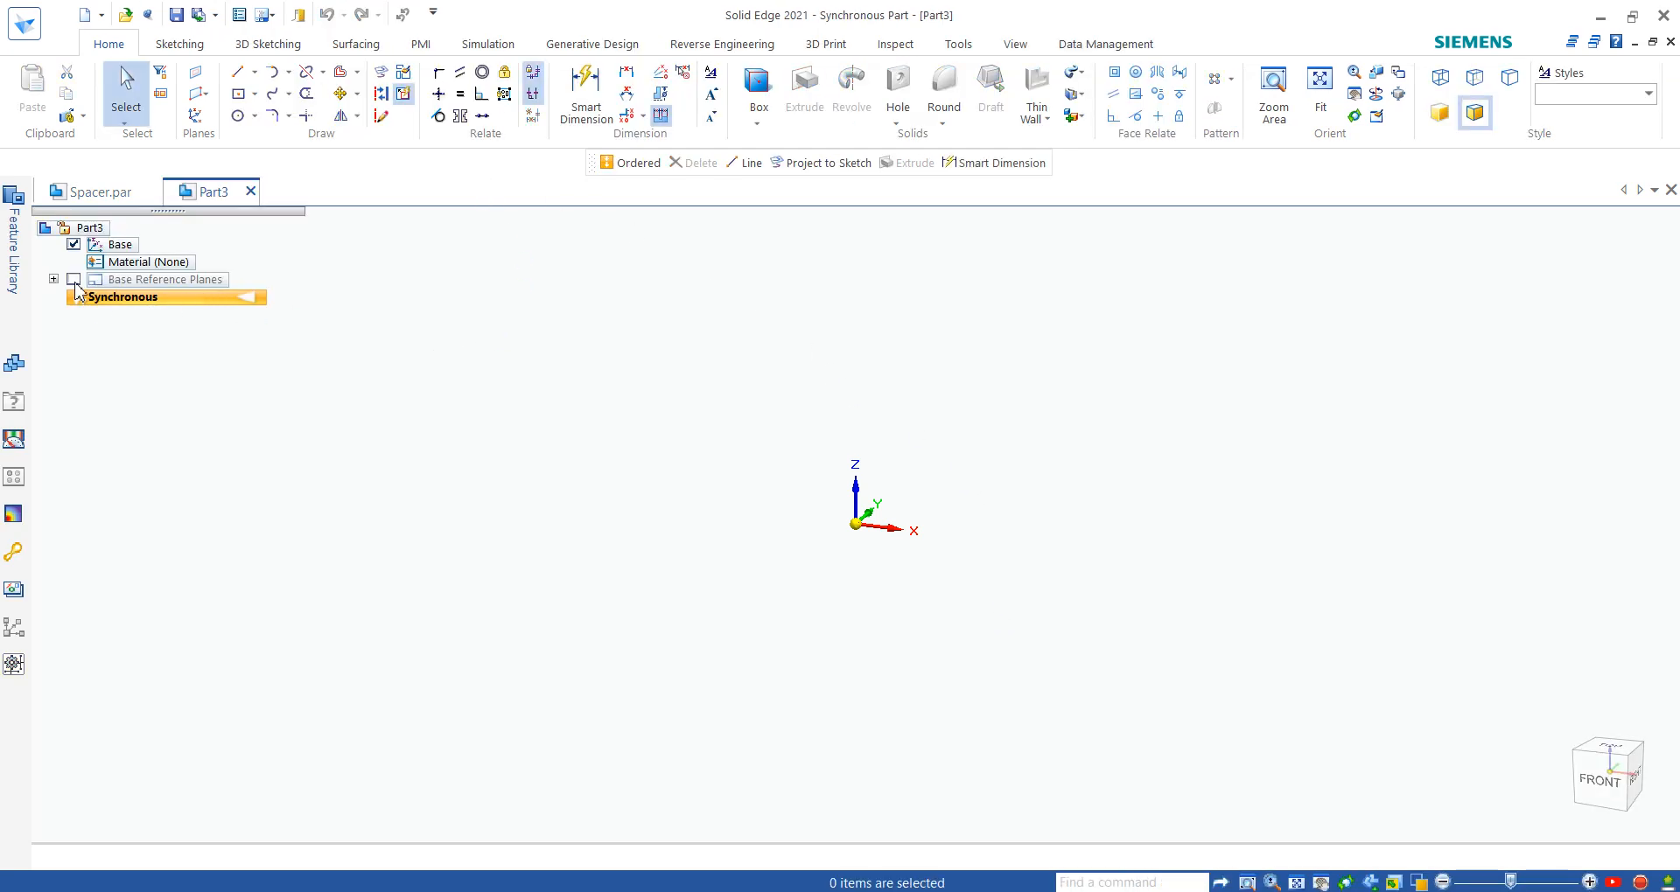
# - Show the base reference planes and transition the new part to the ordered environment, in the home view
pyautogui.click(75, 280)
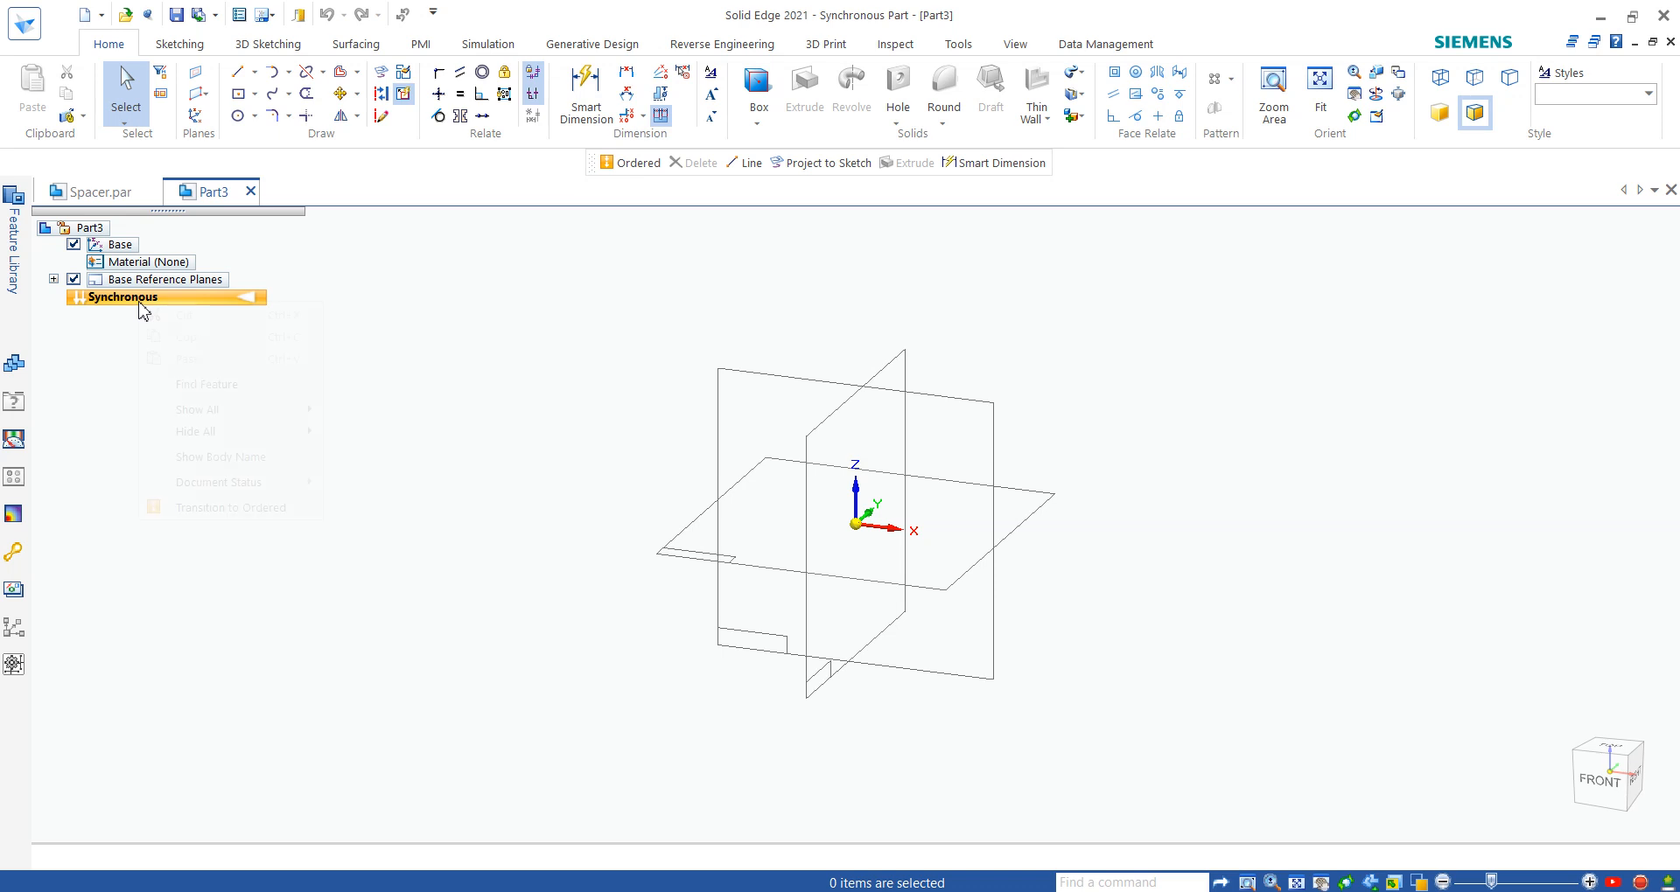
pyautogui.click(230, 514)
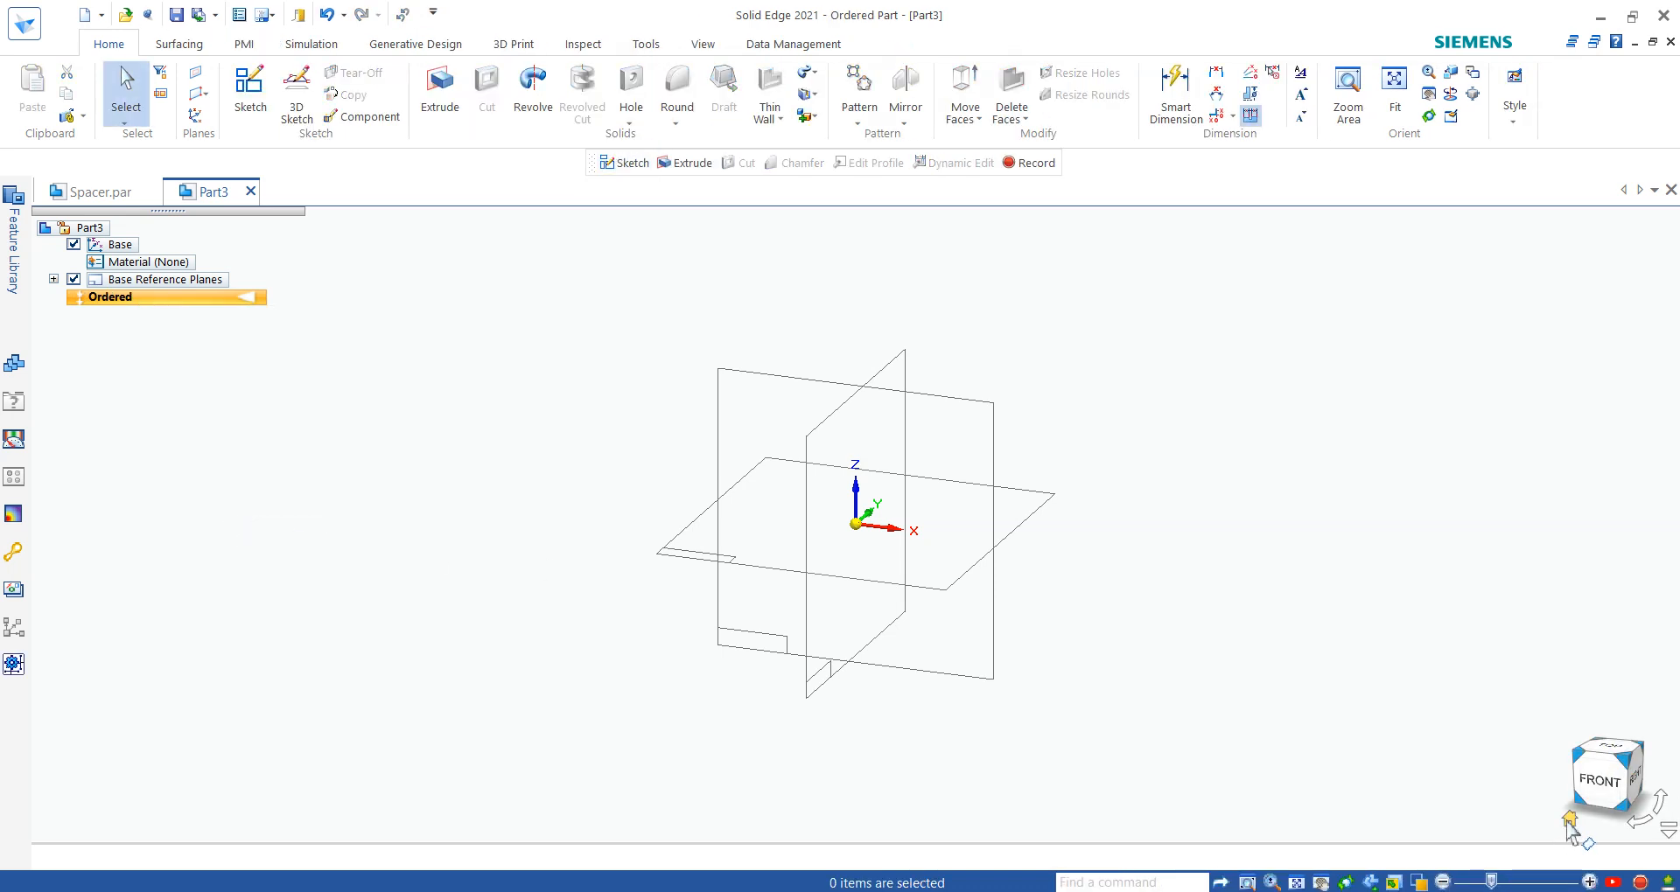
pyautogui.click(1573, 812)
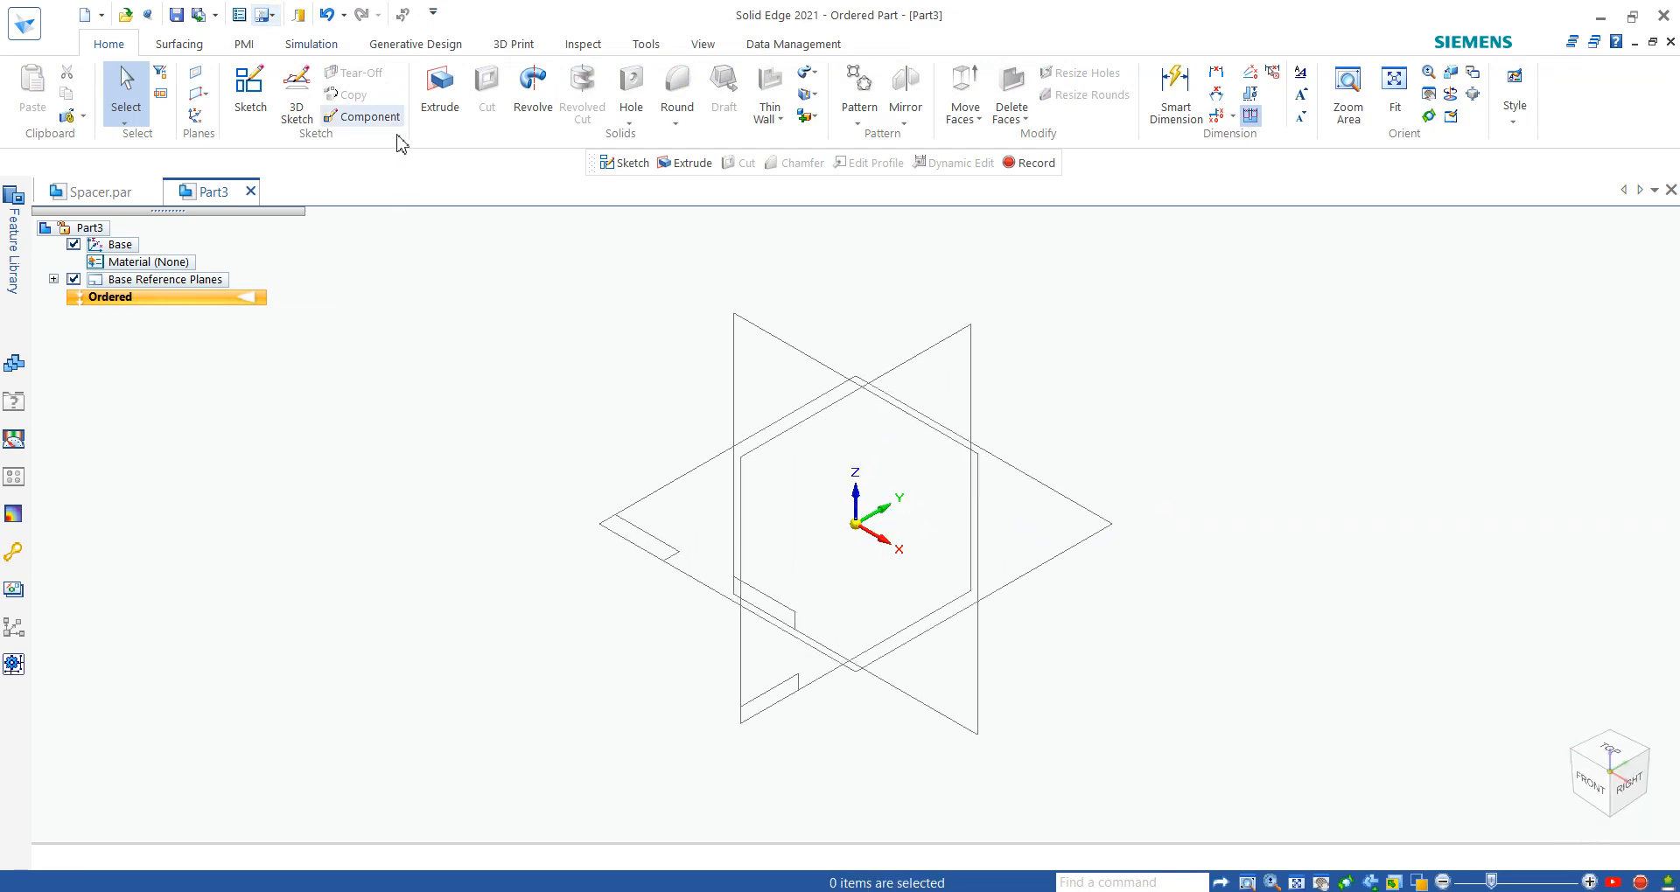
# - Recheck the pin drawing in Adobe Acrobat, then try to start an extrusion on the Right (yz) plane in Solid Edge
pyautogui.hotkey('alt', 'Tab')
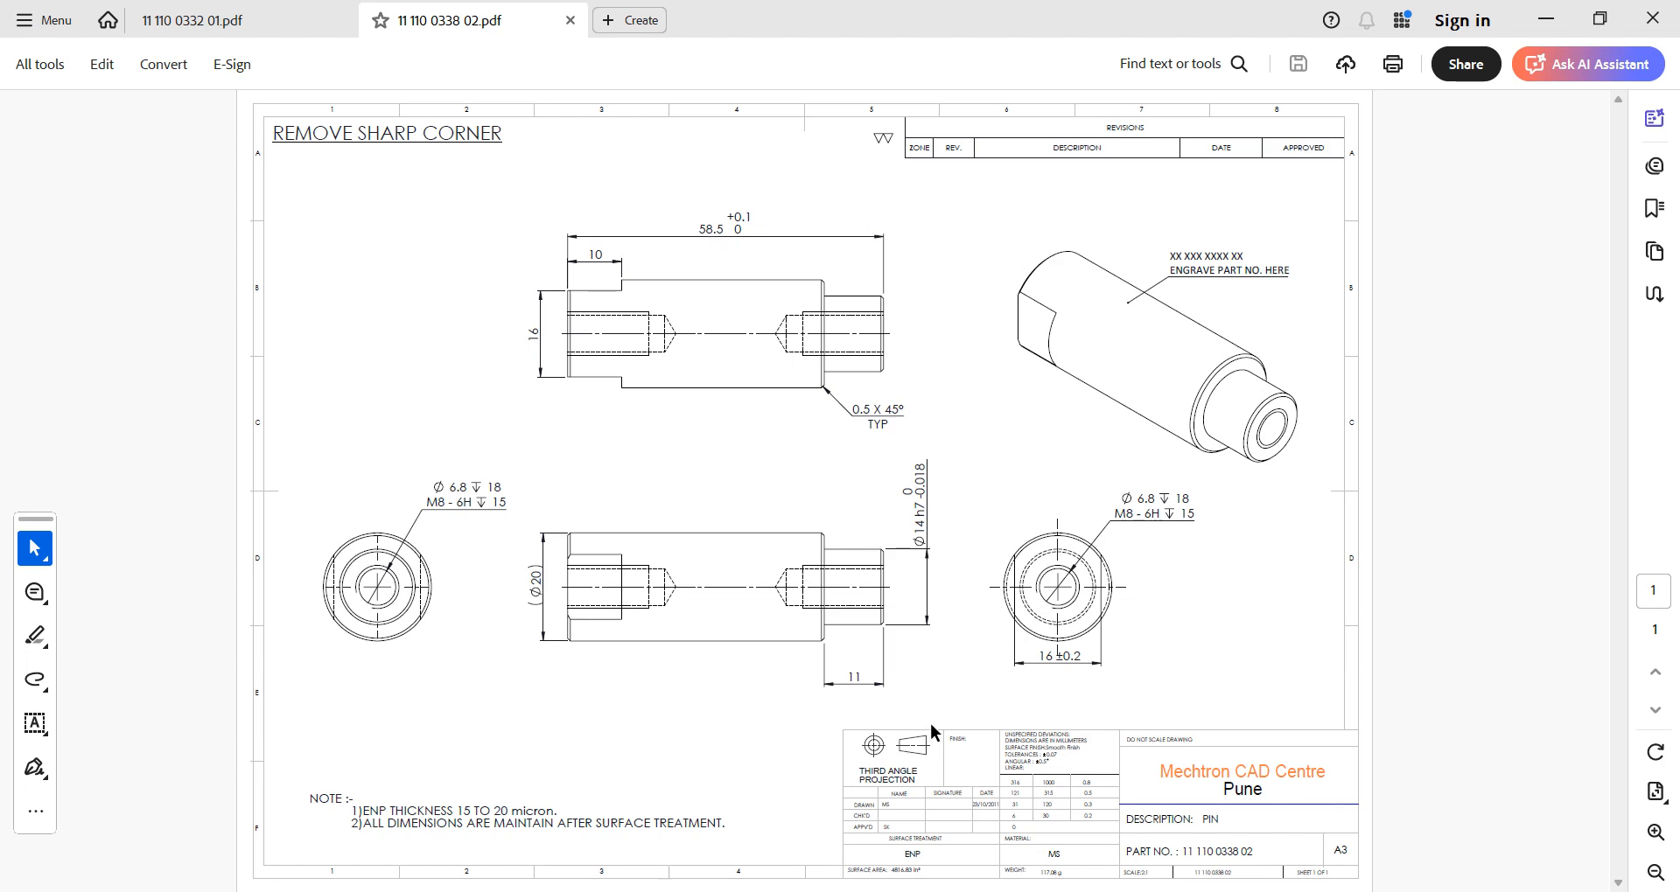
pyautogui.click(1262, 891)
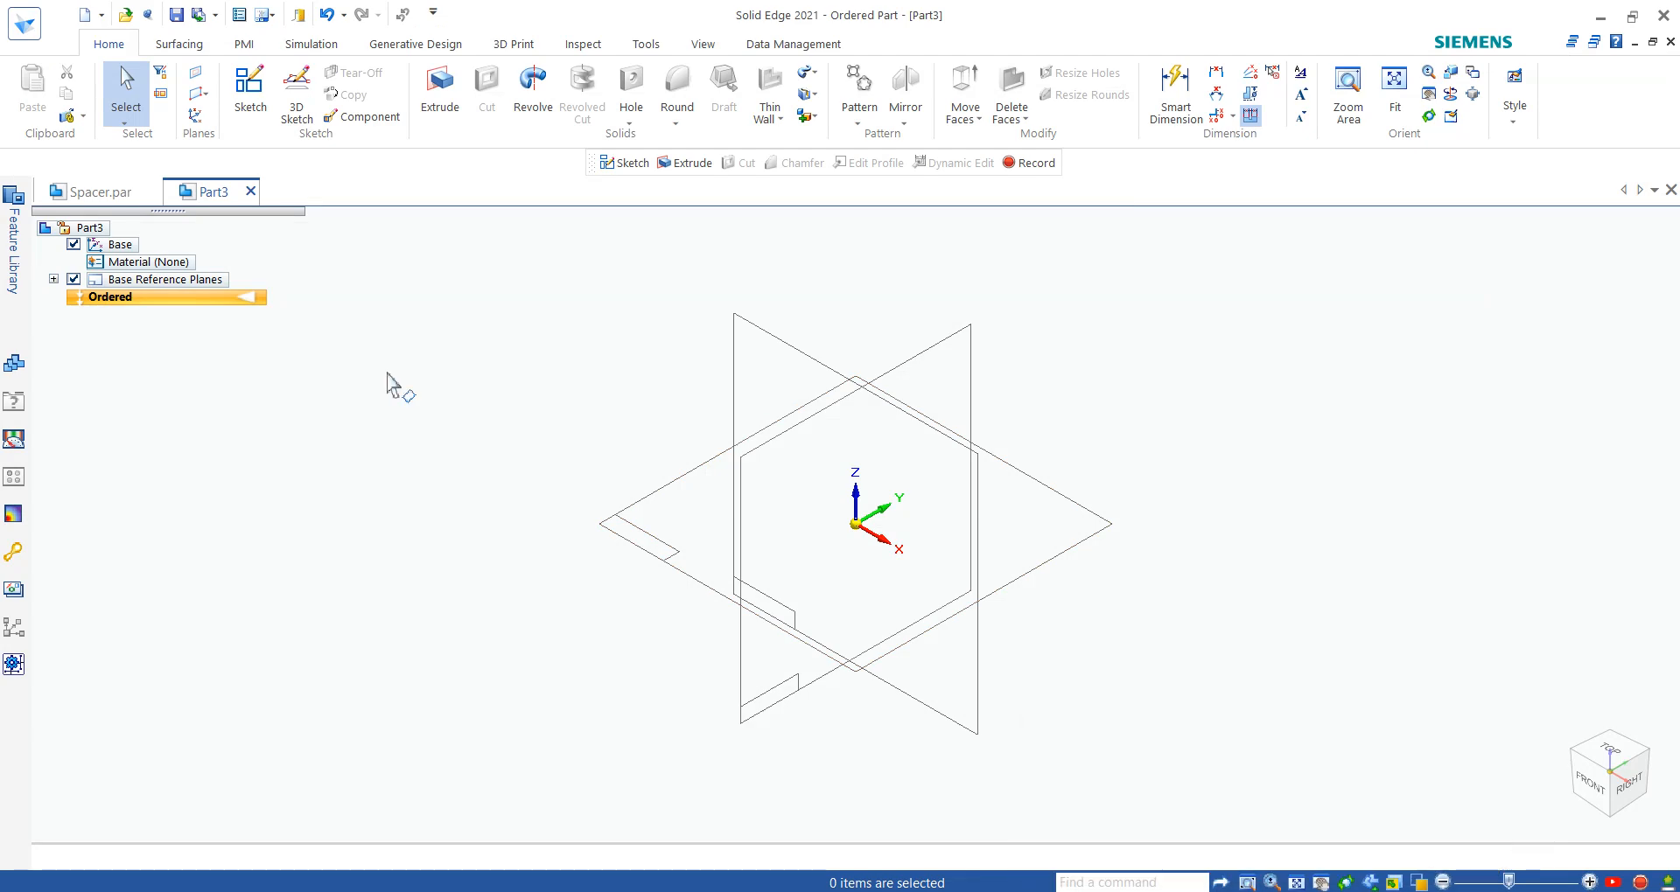
pyautogui.click(441, 87)
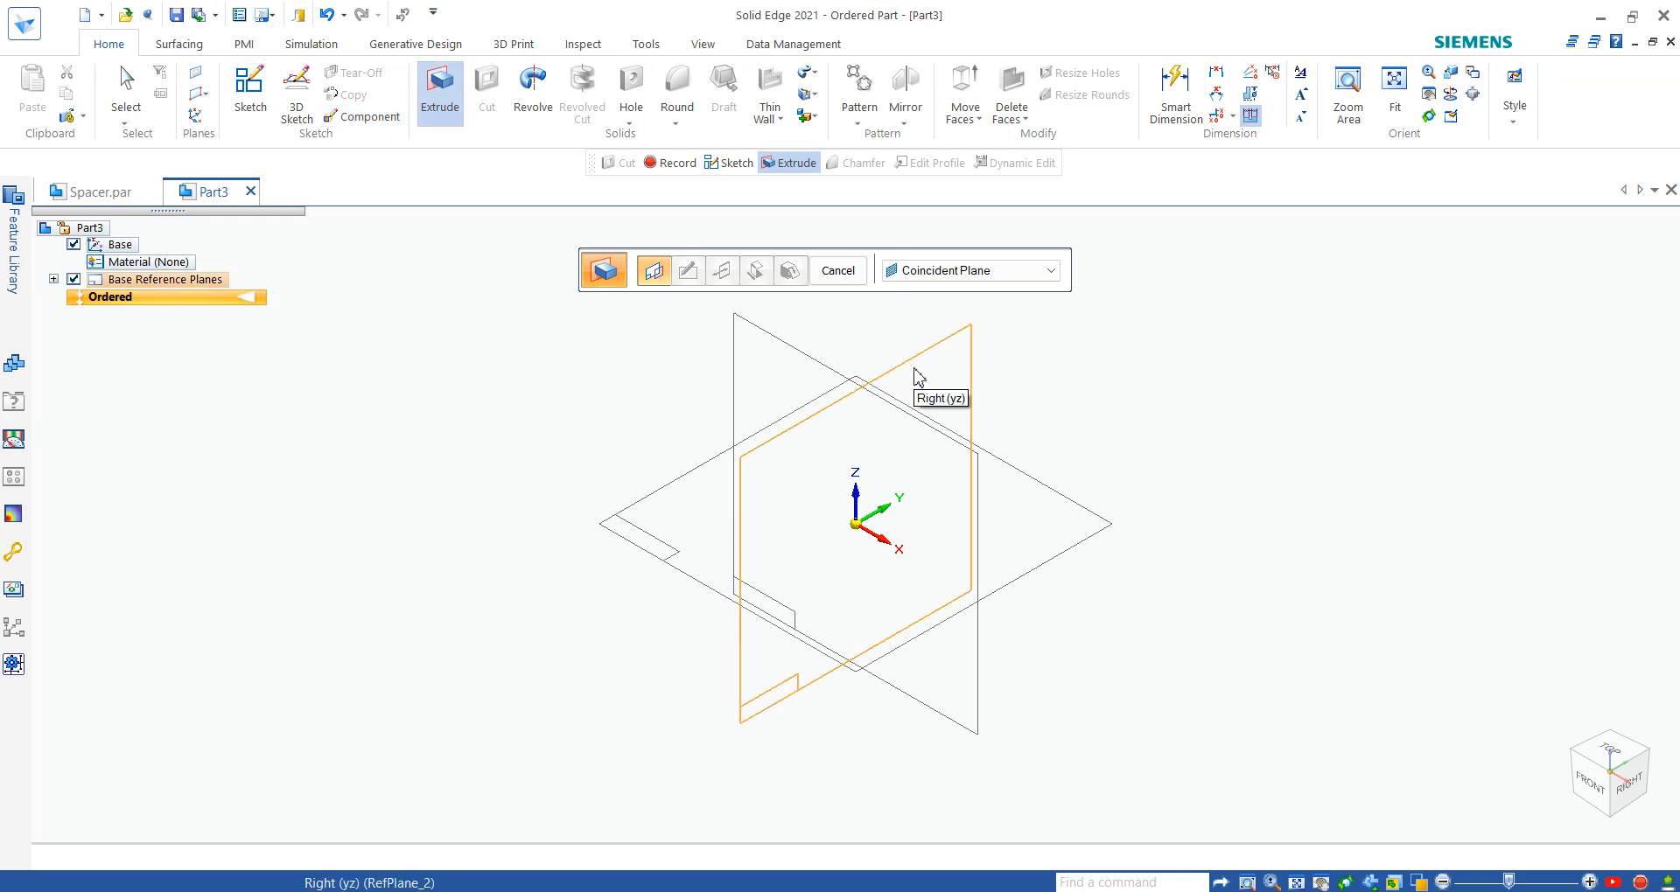
pyautogui.click(918, 378)
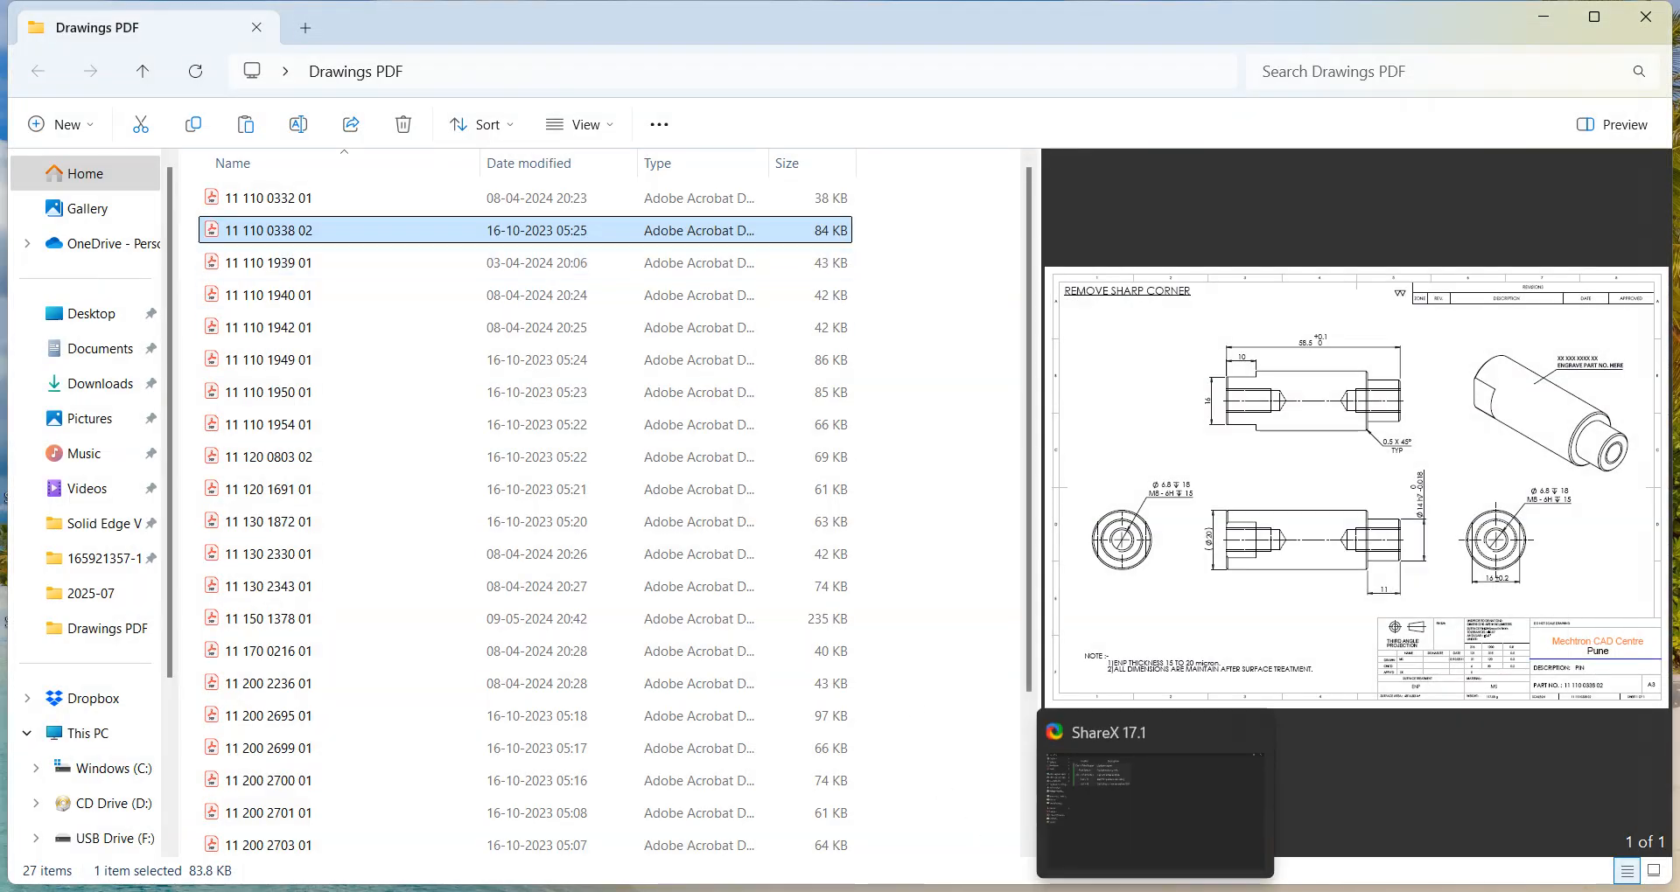
# - Minimize the Drawings PDF folder, launch Solid Edge 2021 and create a new ISO Metric Part
pyautogui.click(1559, 23)
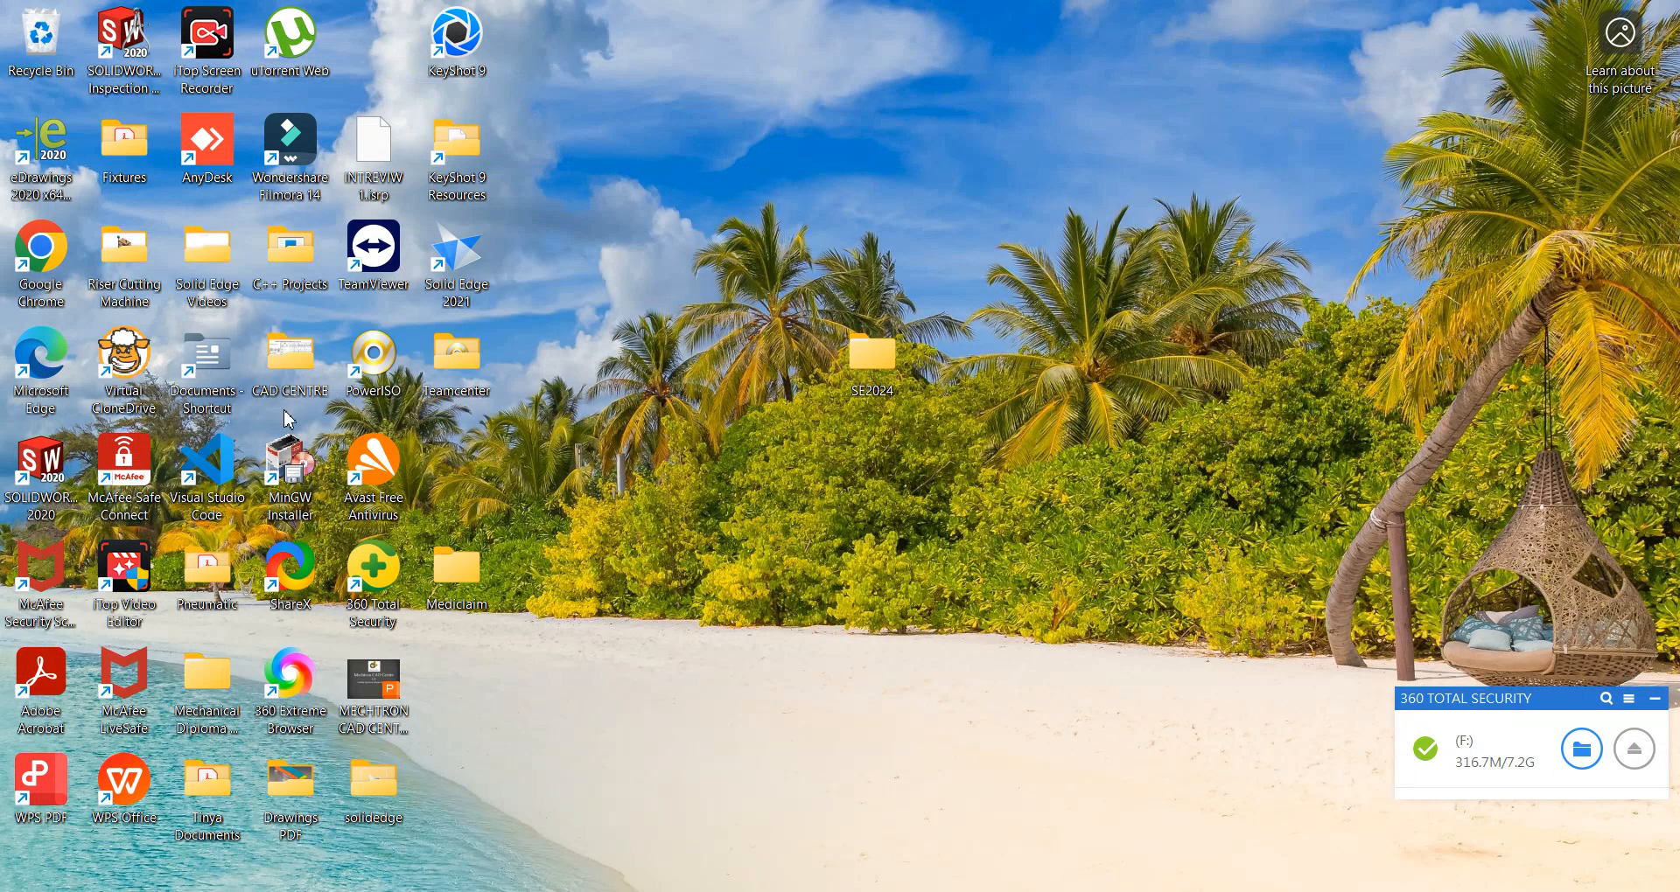
pyautogui.doubleClick(470, 252)
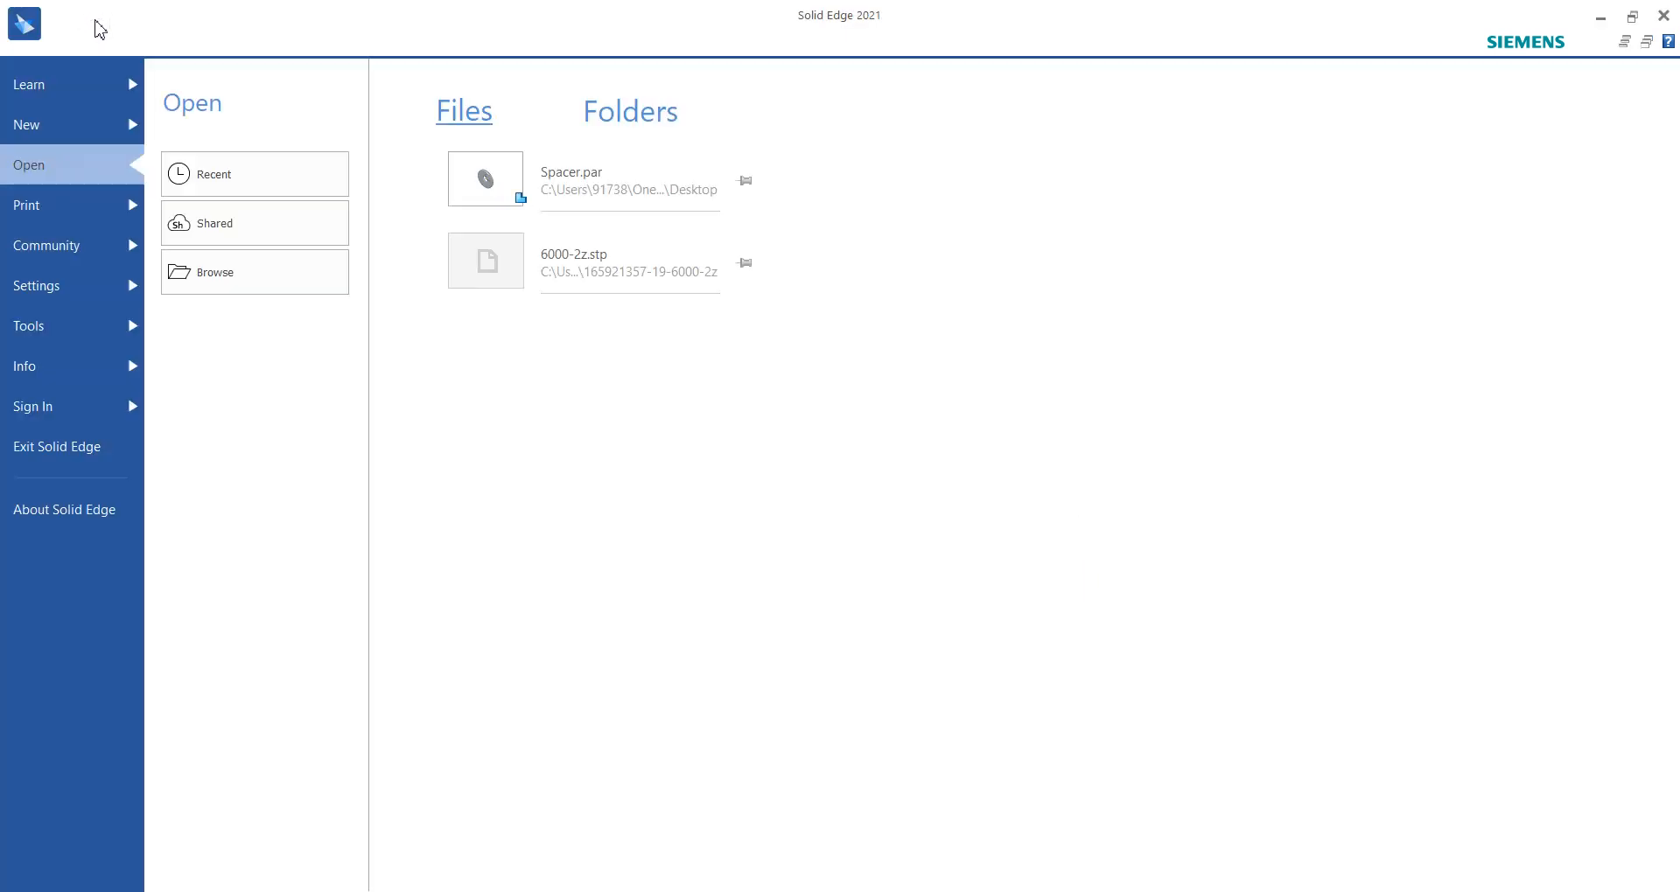
pyautogui.click(44, 132)
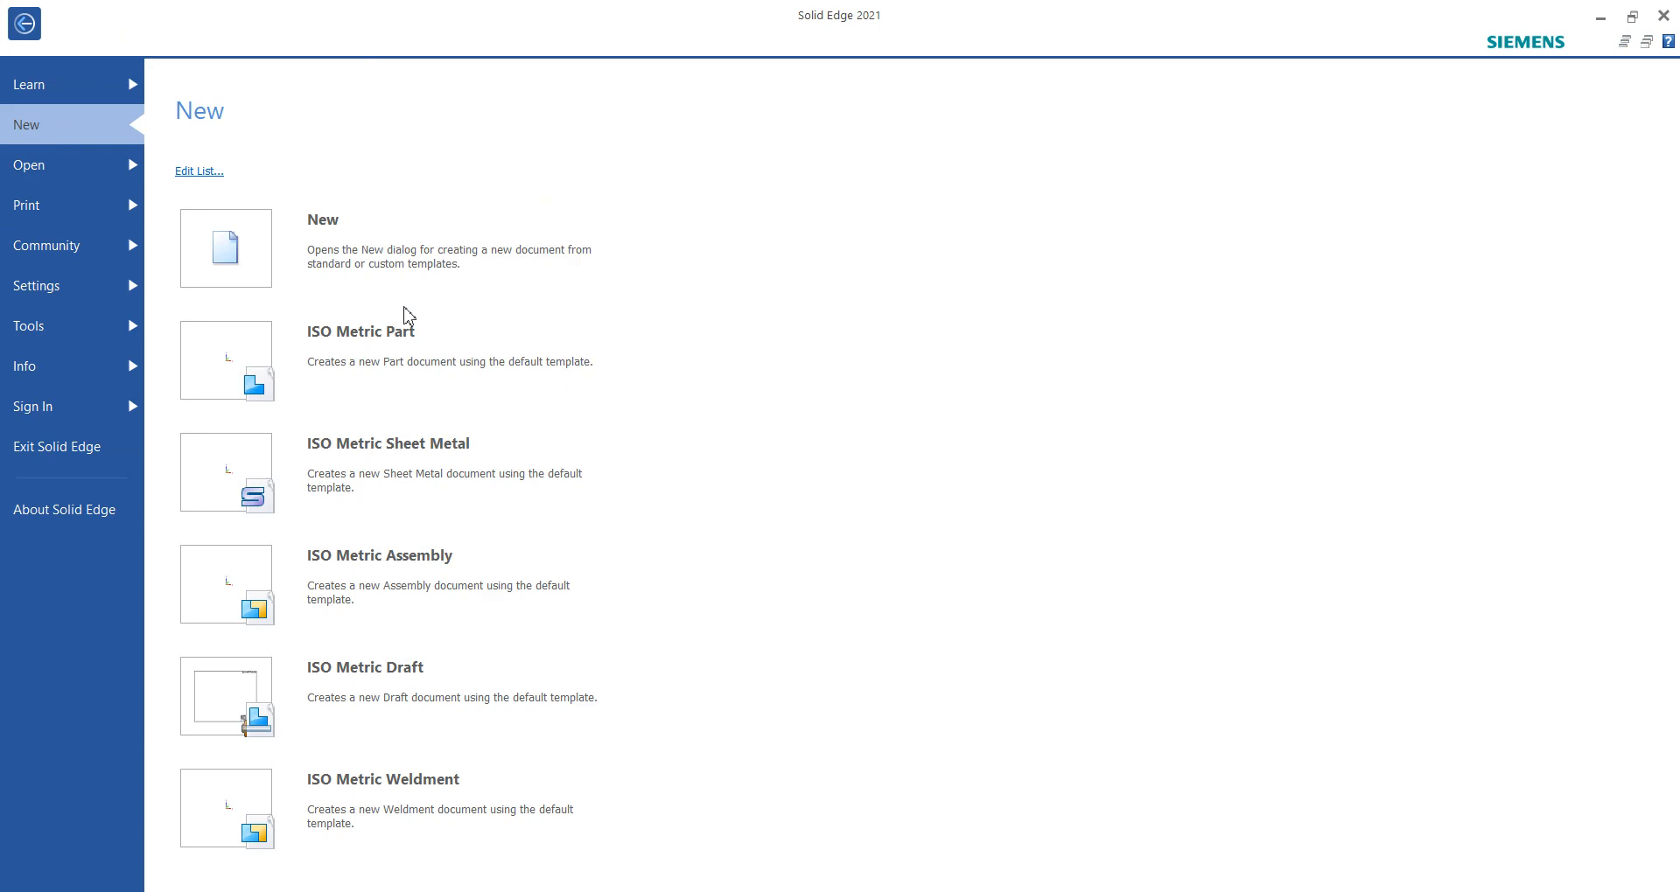
pyautogui.click(403, 335)
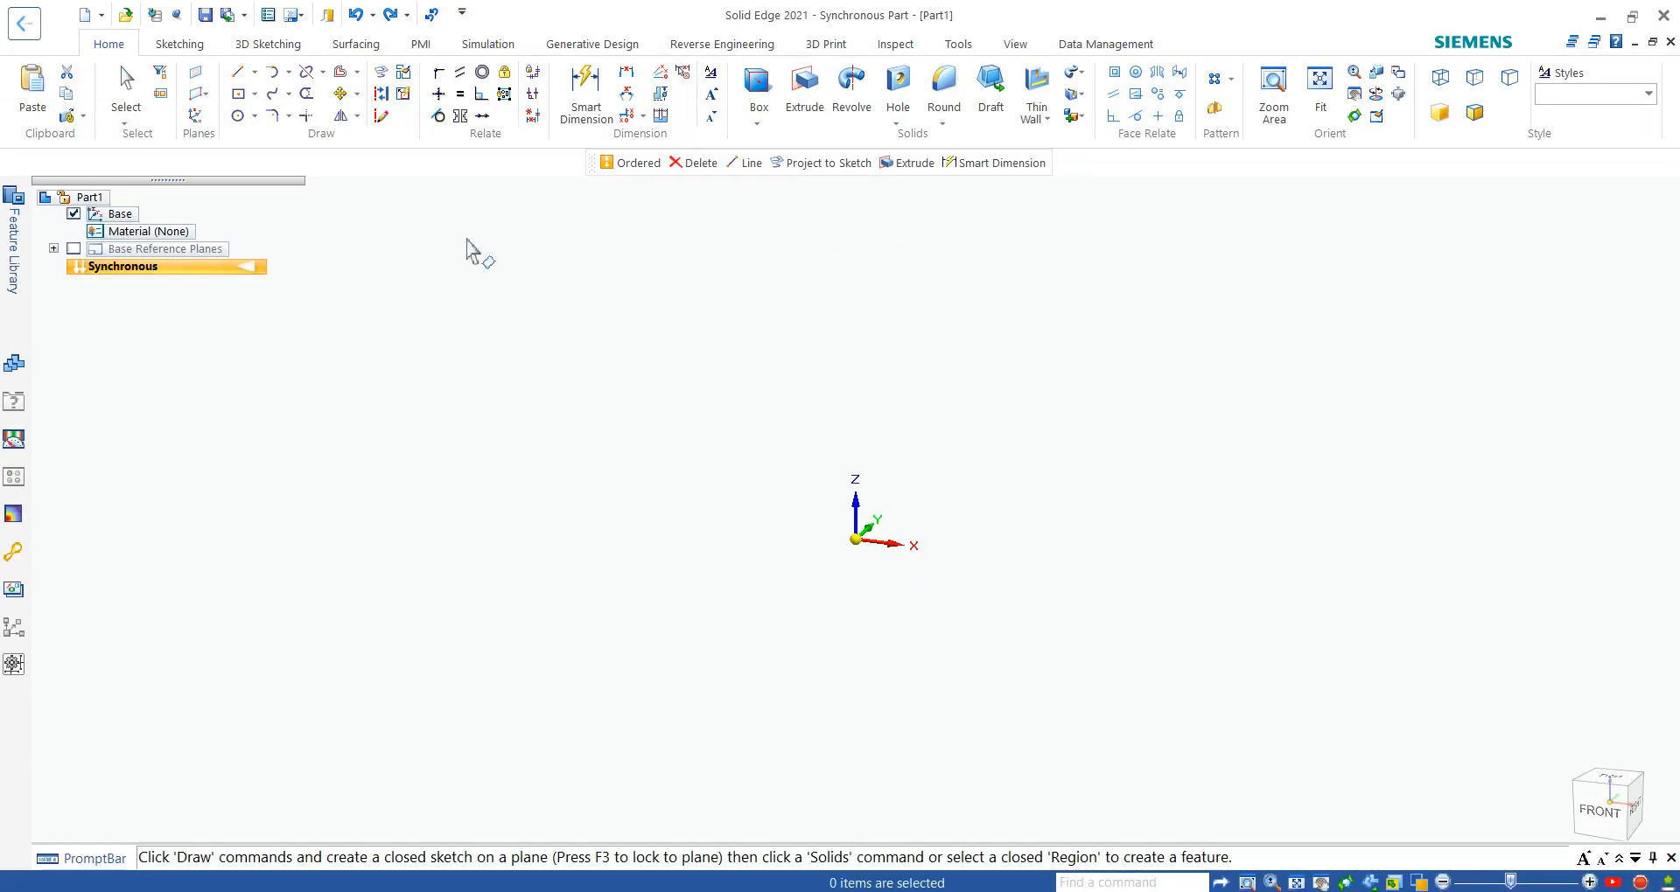
# - Transition the new part to the ordered environment, show its base reference planes and set an isometric view
pyautogui.rightClick(142, 303)
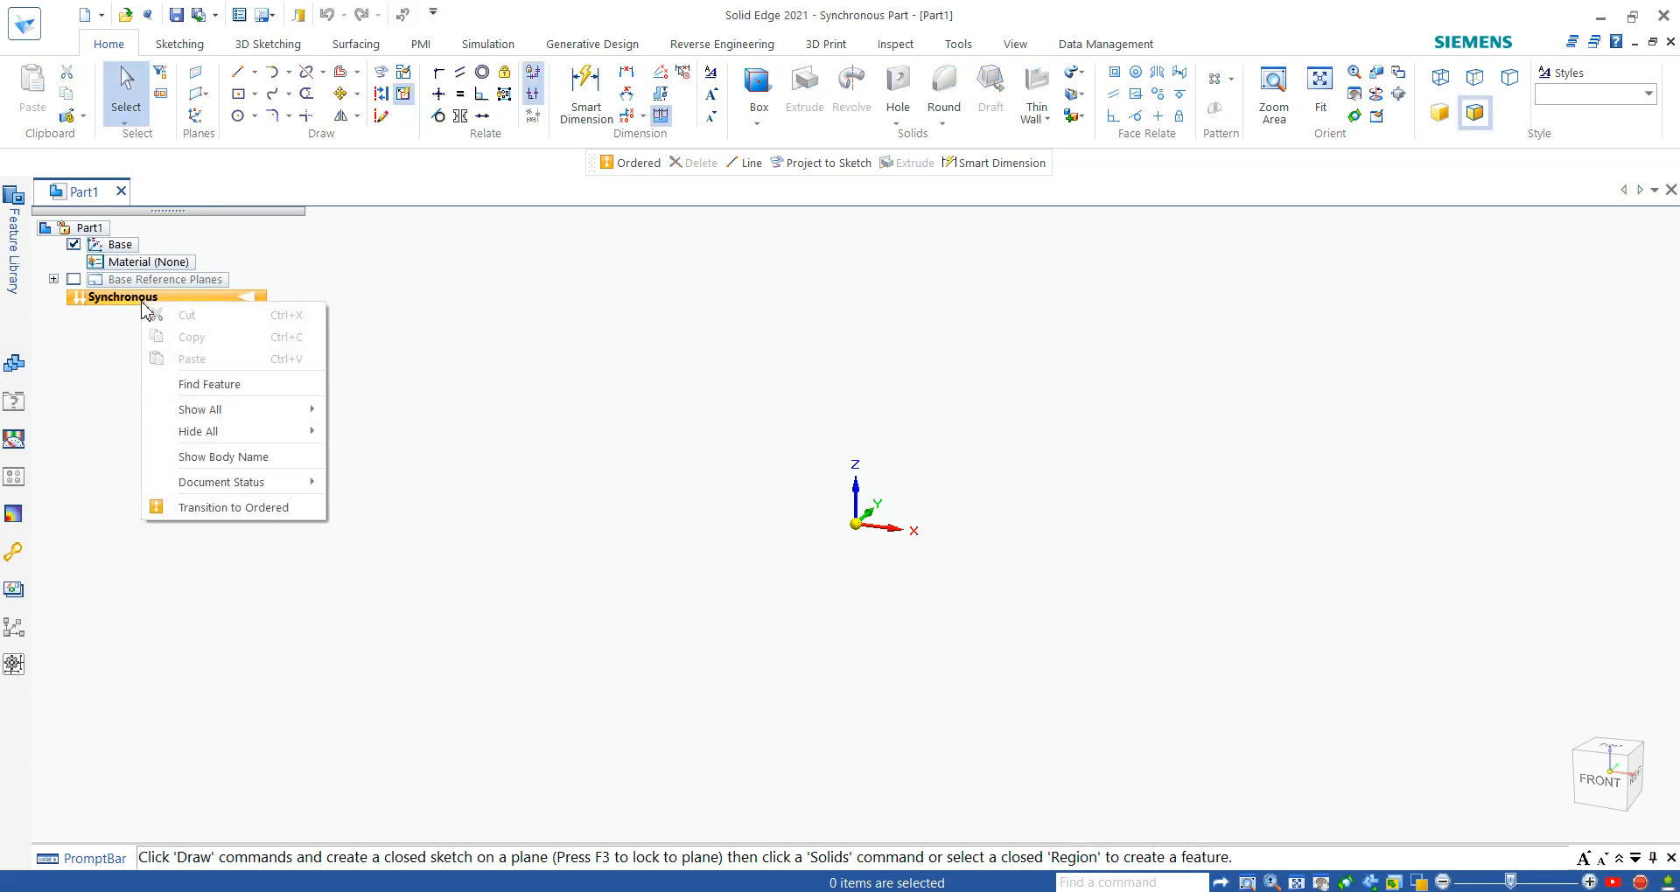
pyautogui.click(202, 509)
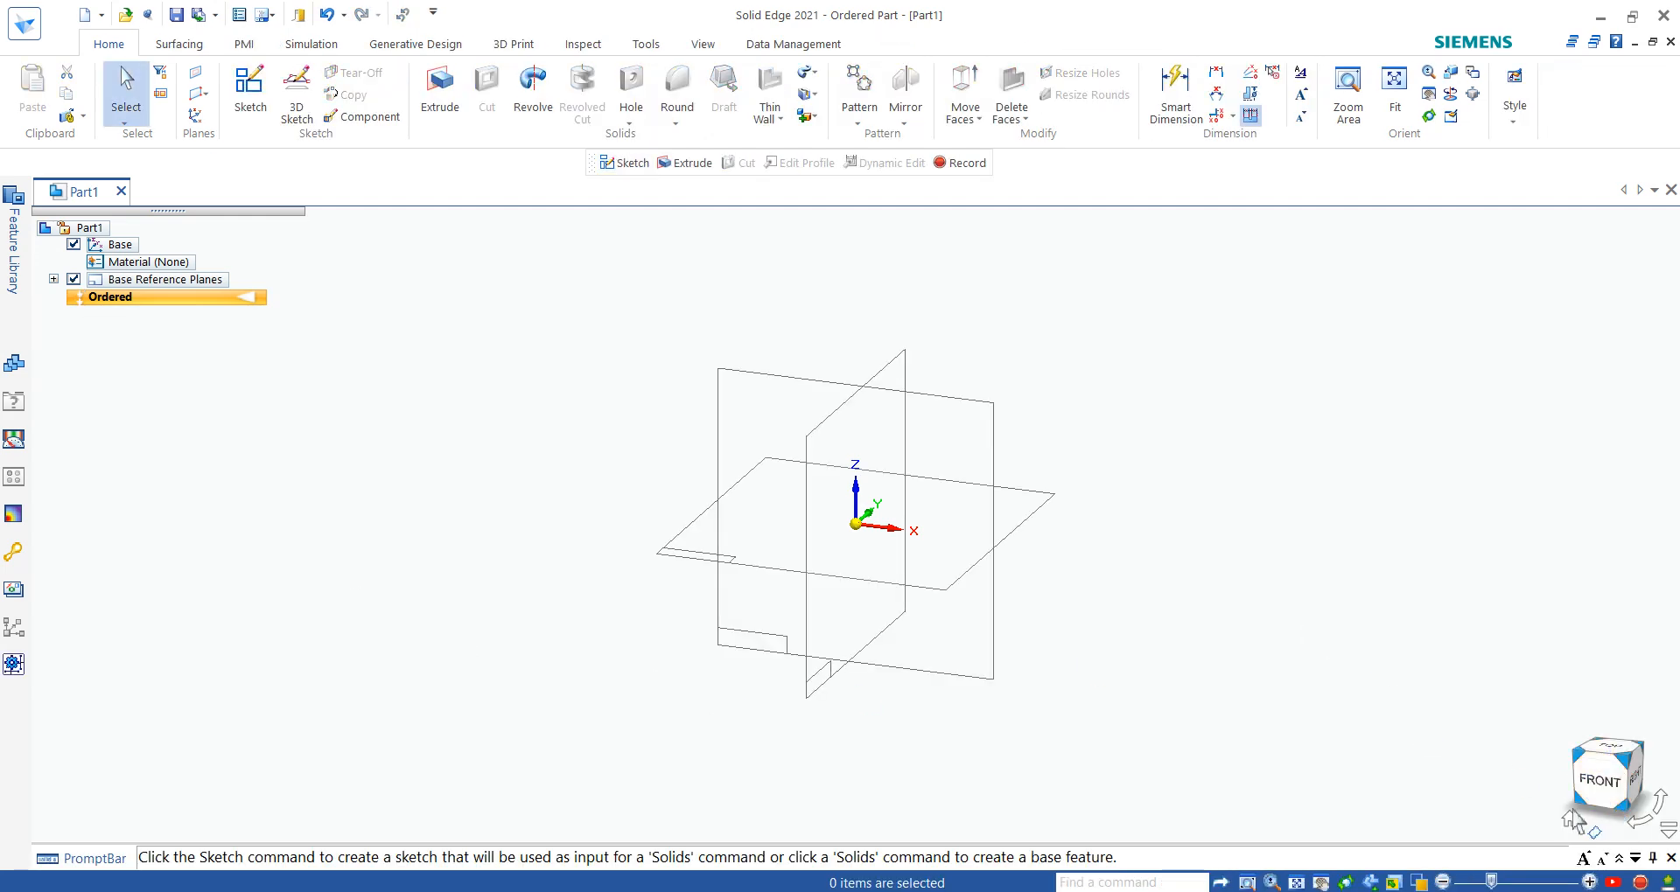
pyautogui.click(1572, 821)
# - Recheck the pin drawing, then start an extrusion on the Right (yz) plane with a circle about 86 mm in diameter centred at the origin
pyautogui.click(861, 891)
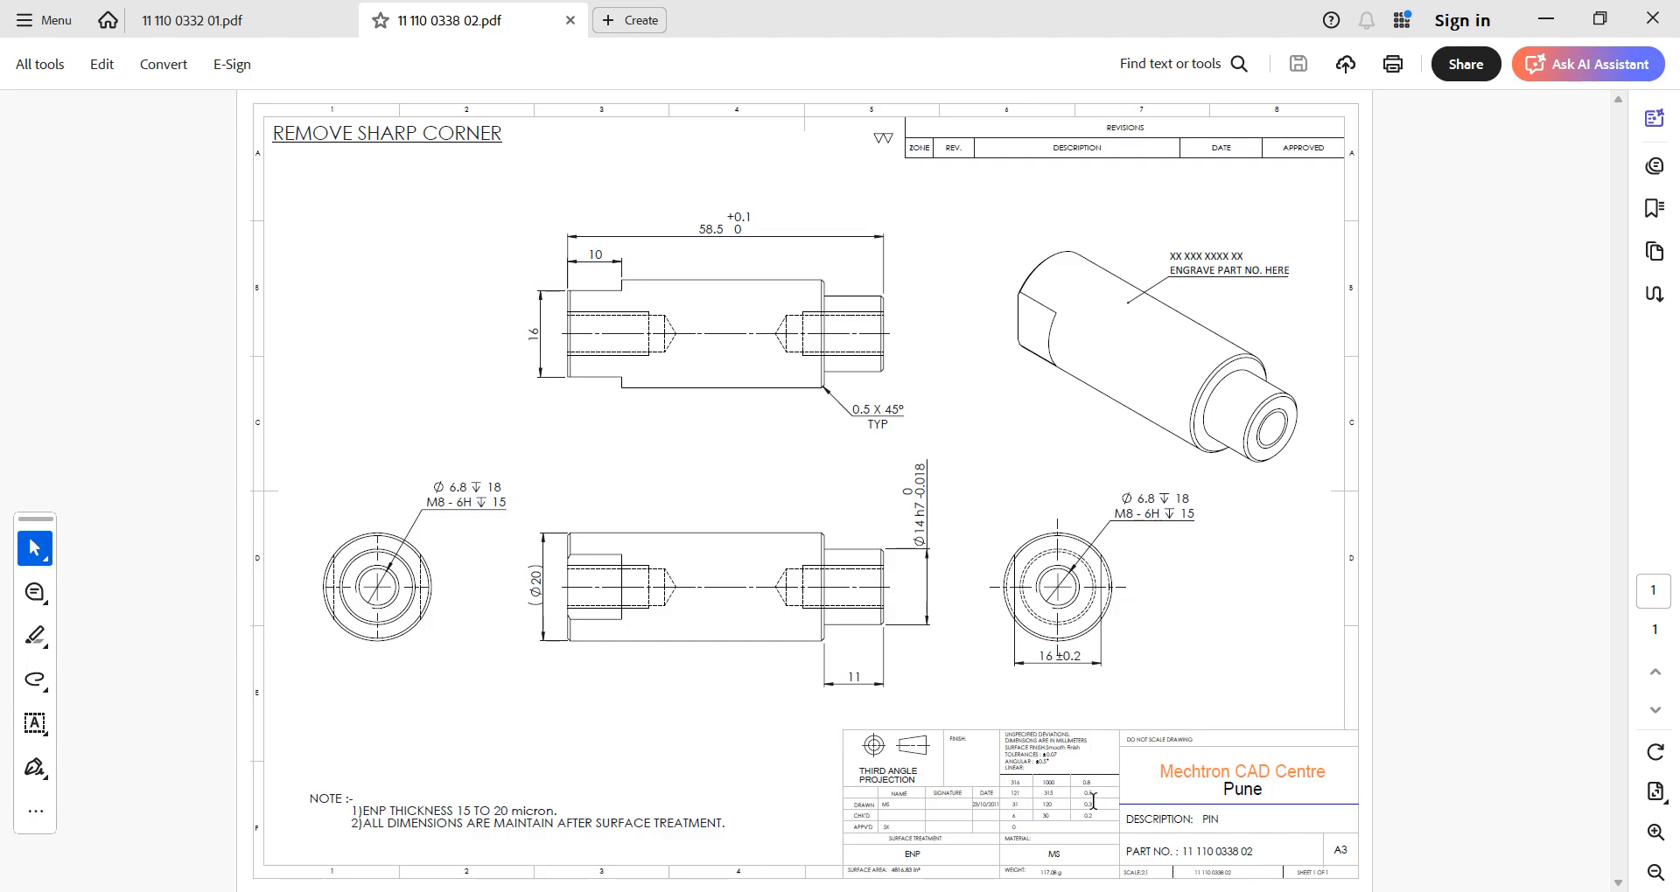
pyautogui.click(1262, 891)
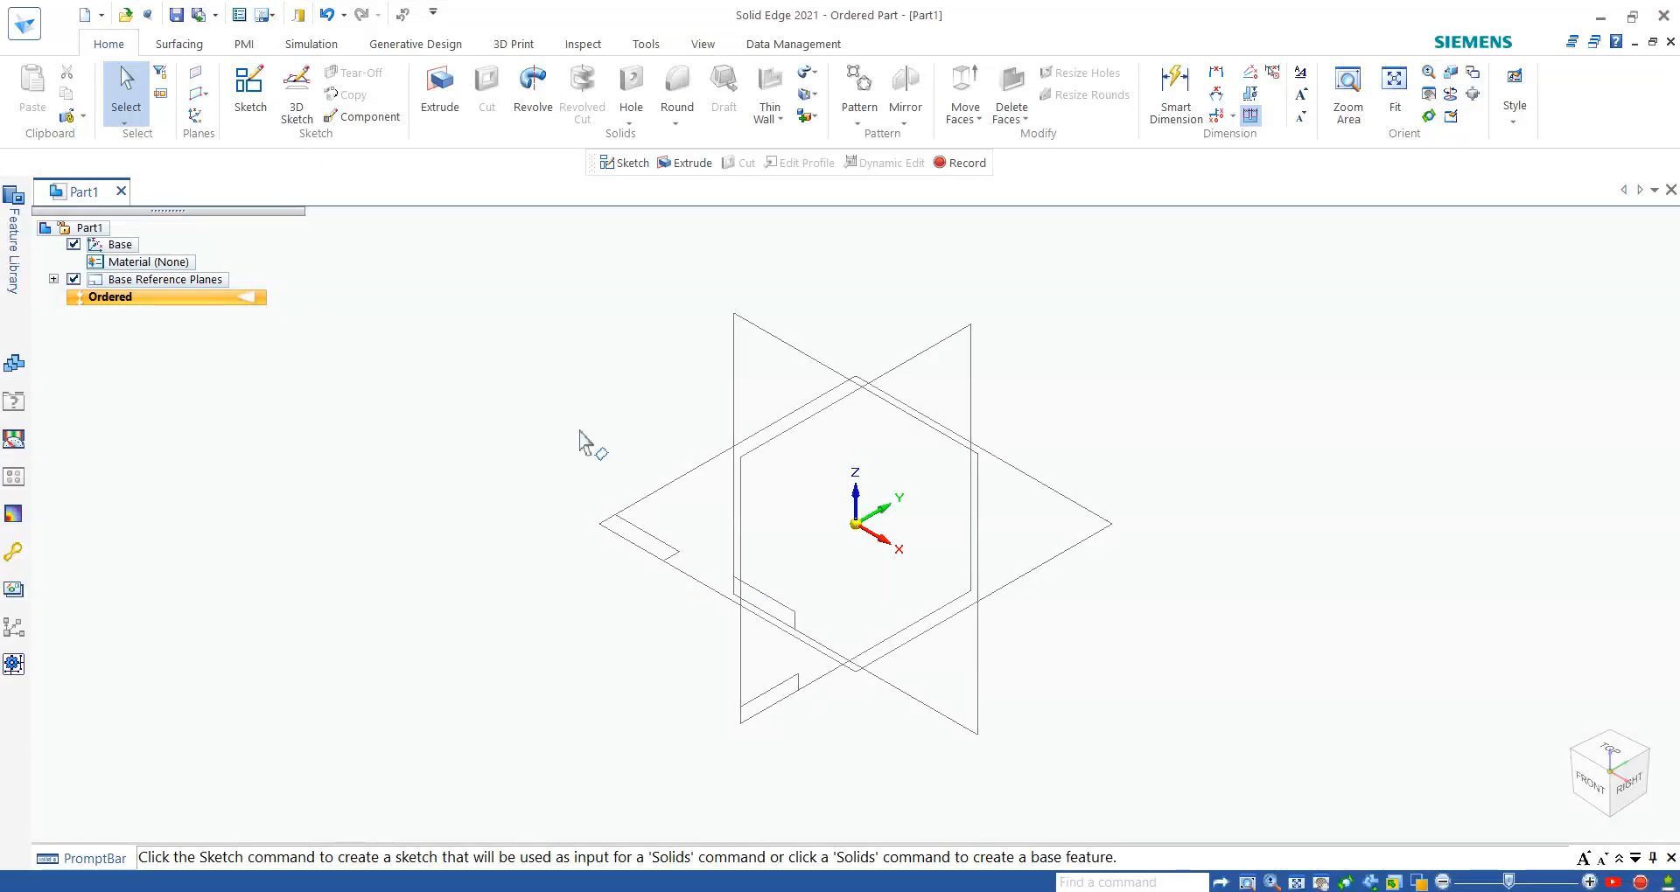
pyautogui.click(438, 91)
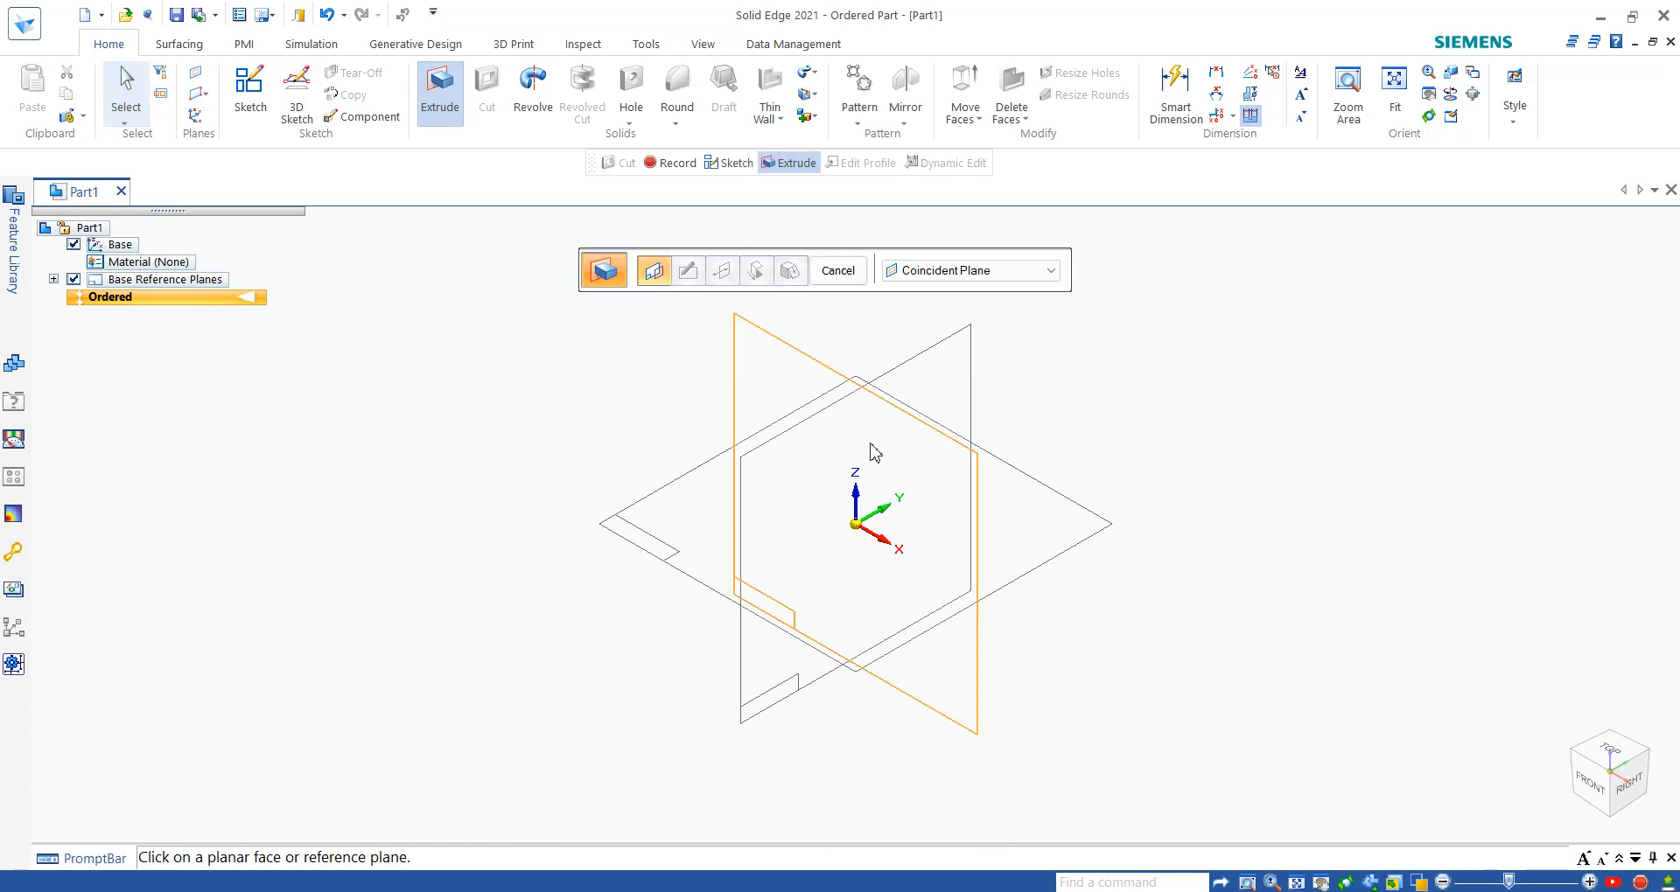
pyautogui.click(934, 366)
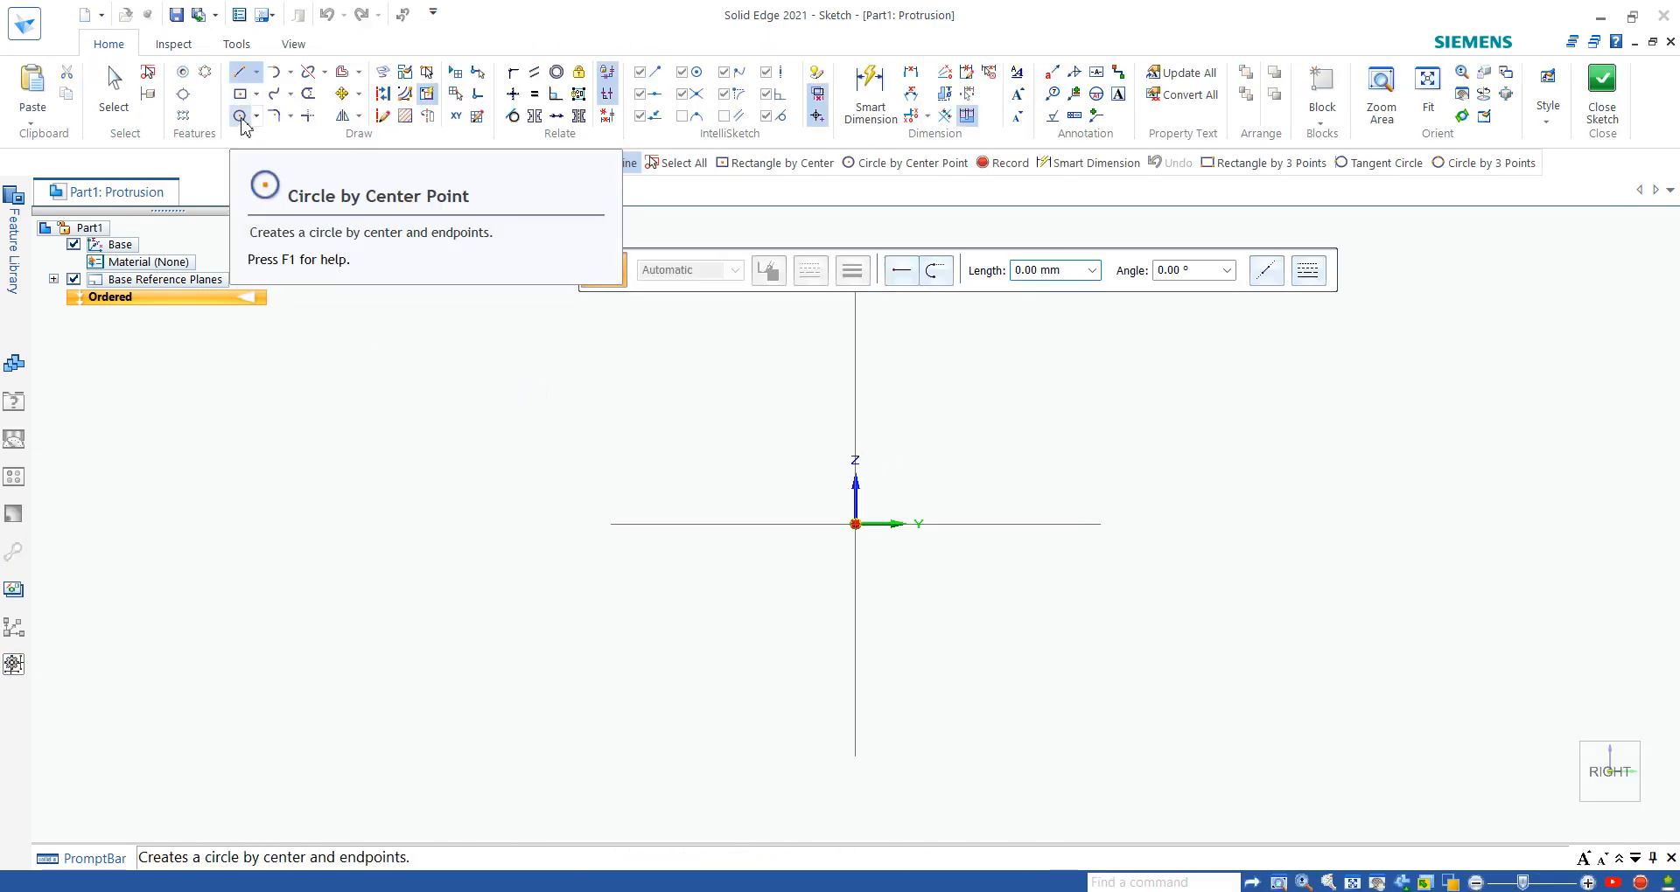
pyautogui.click(240, 119)
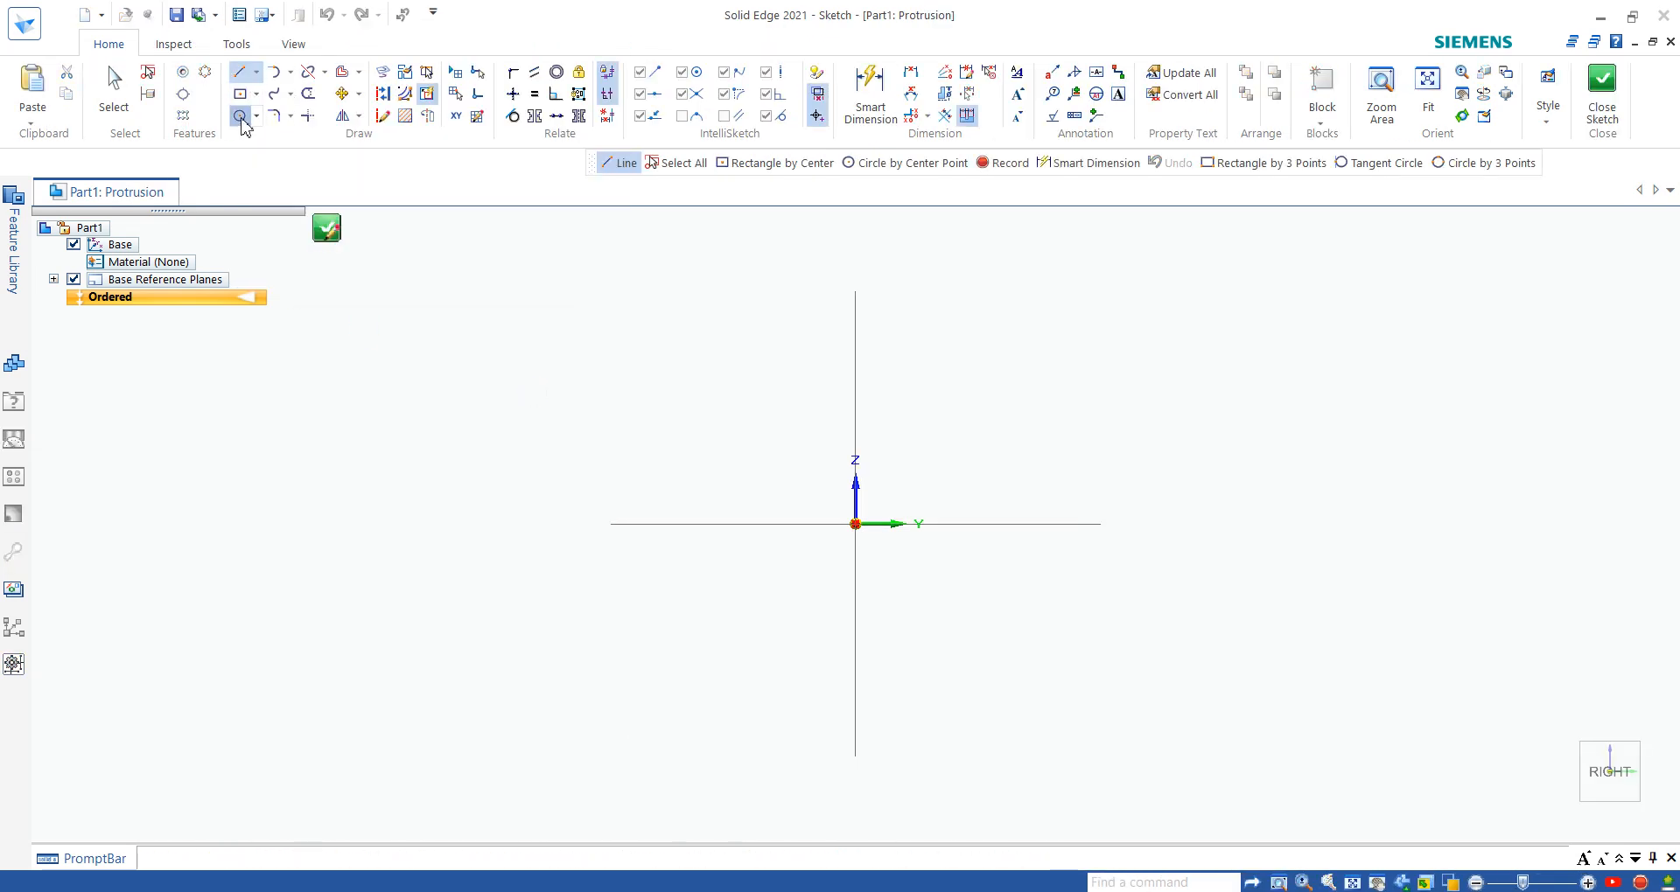
pyautogui.click(855, 524)
pyautogui.click(994, 420)
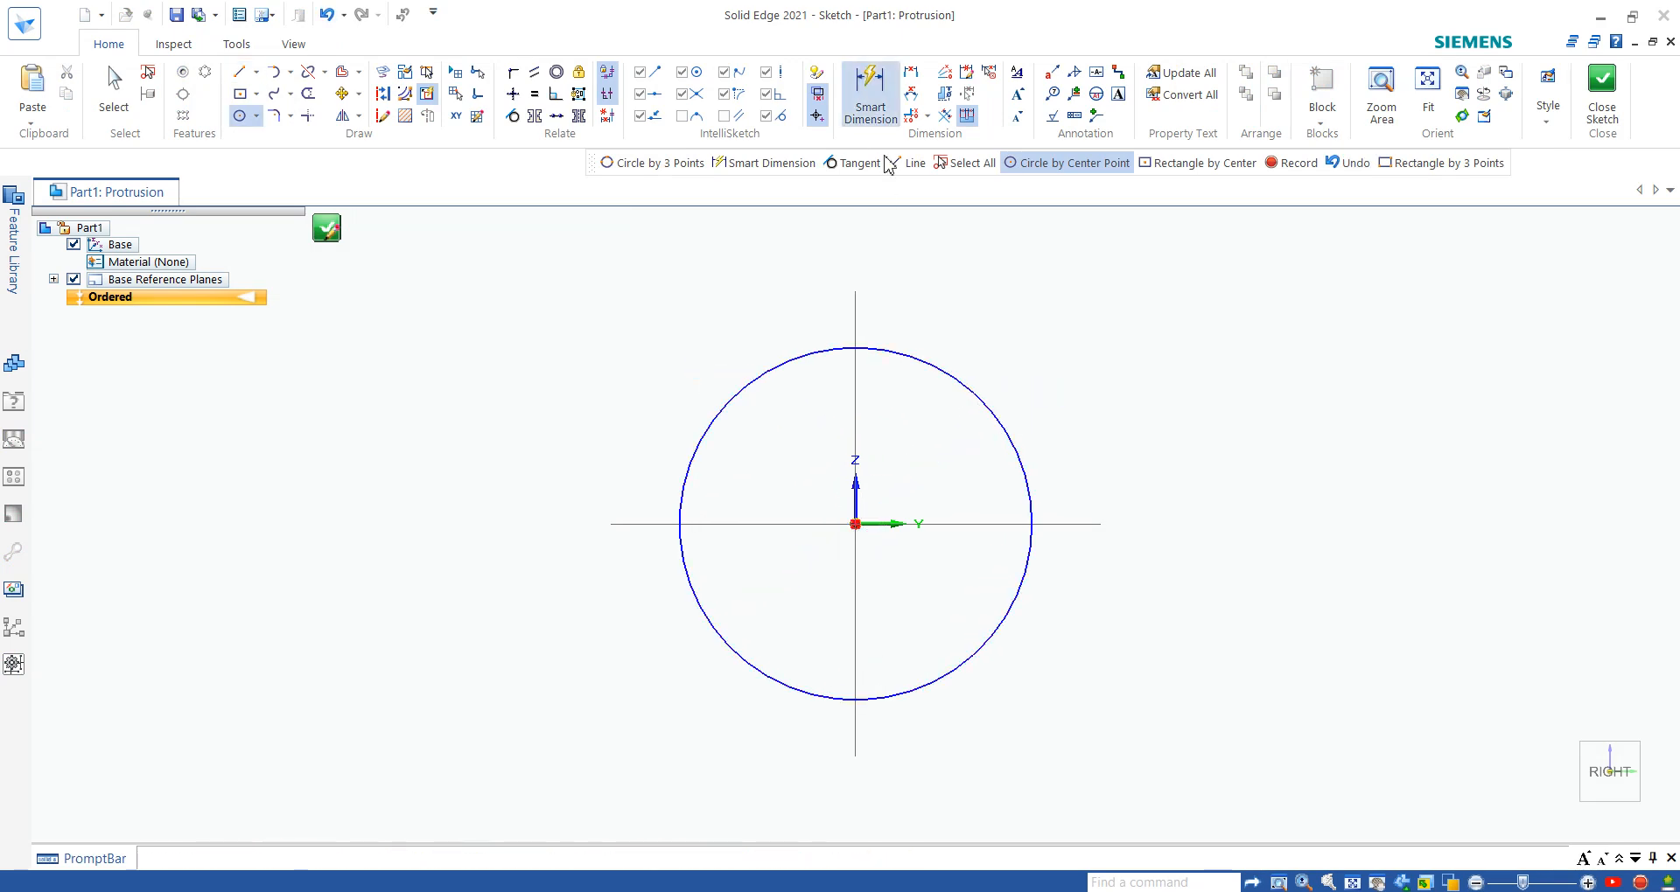
# - Dimension the circle's diameter and set it to 20 mm
pyautogui.click(871, 87)
pyautogui.click(1024, 464)
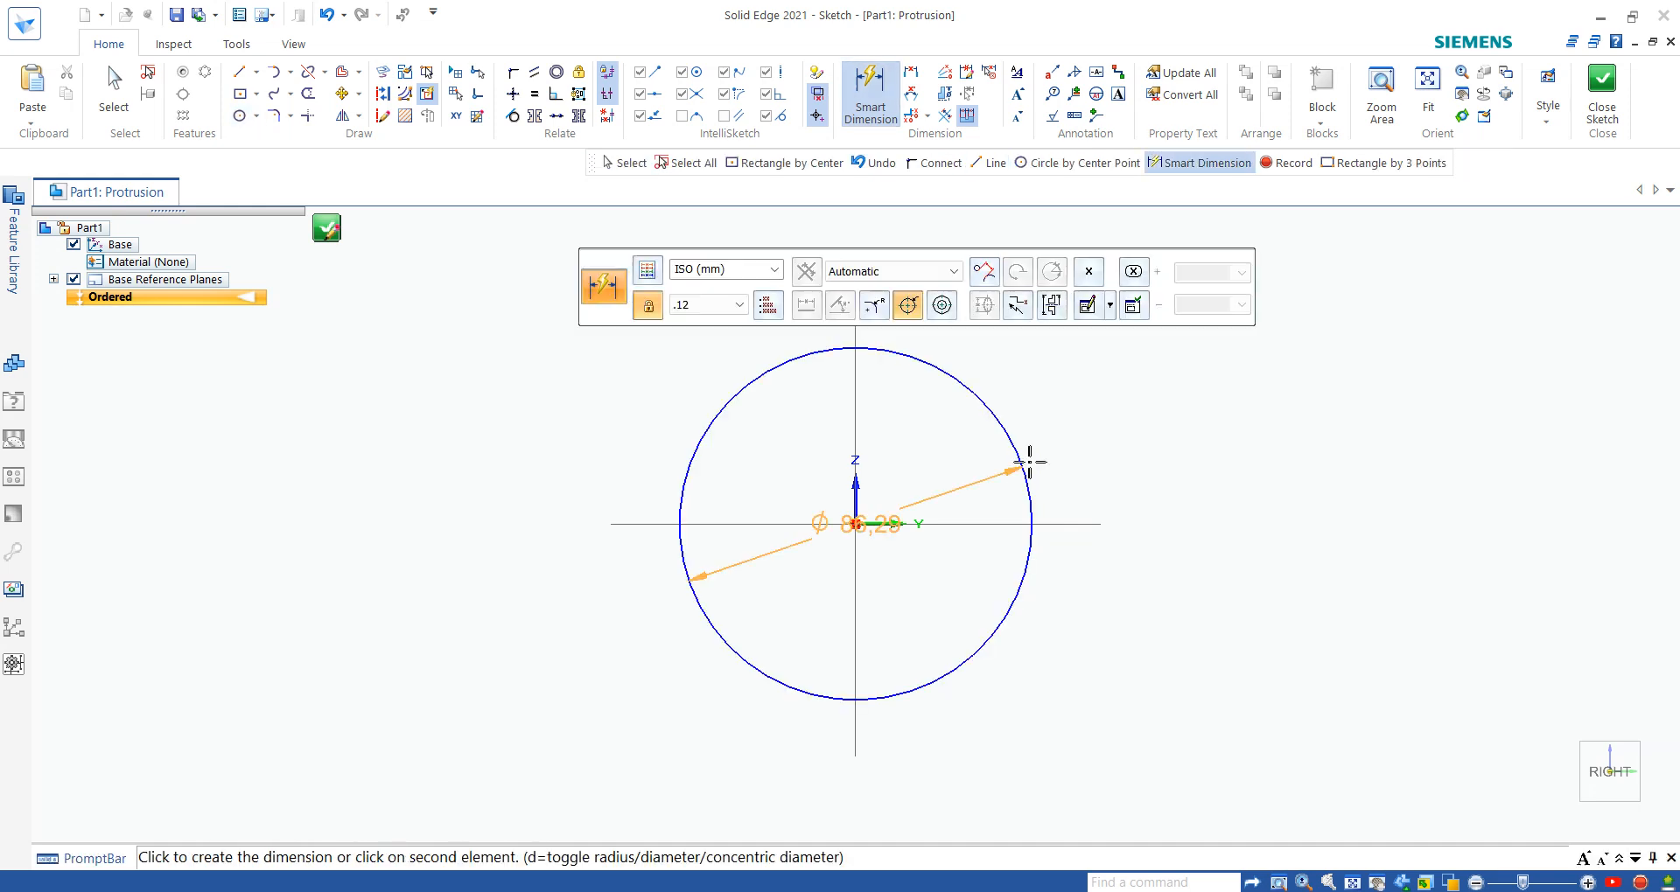
pyautogui.click(1087, 394)
pyautogui.write('2')
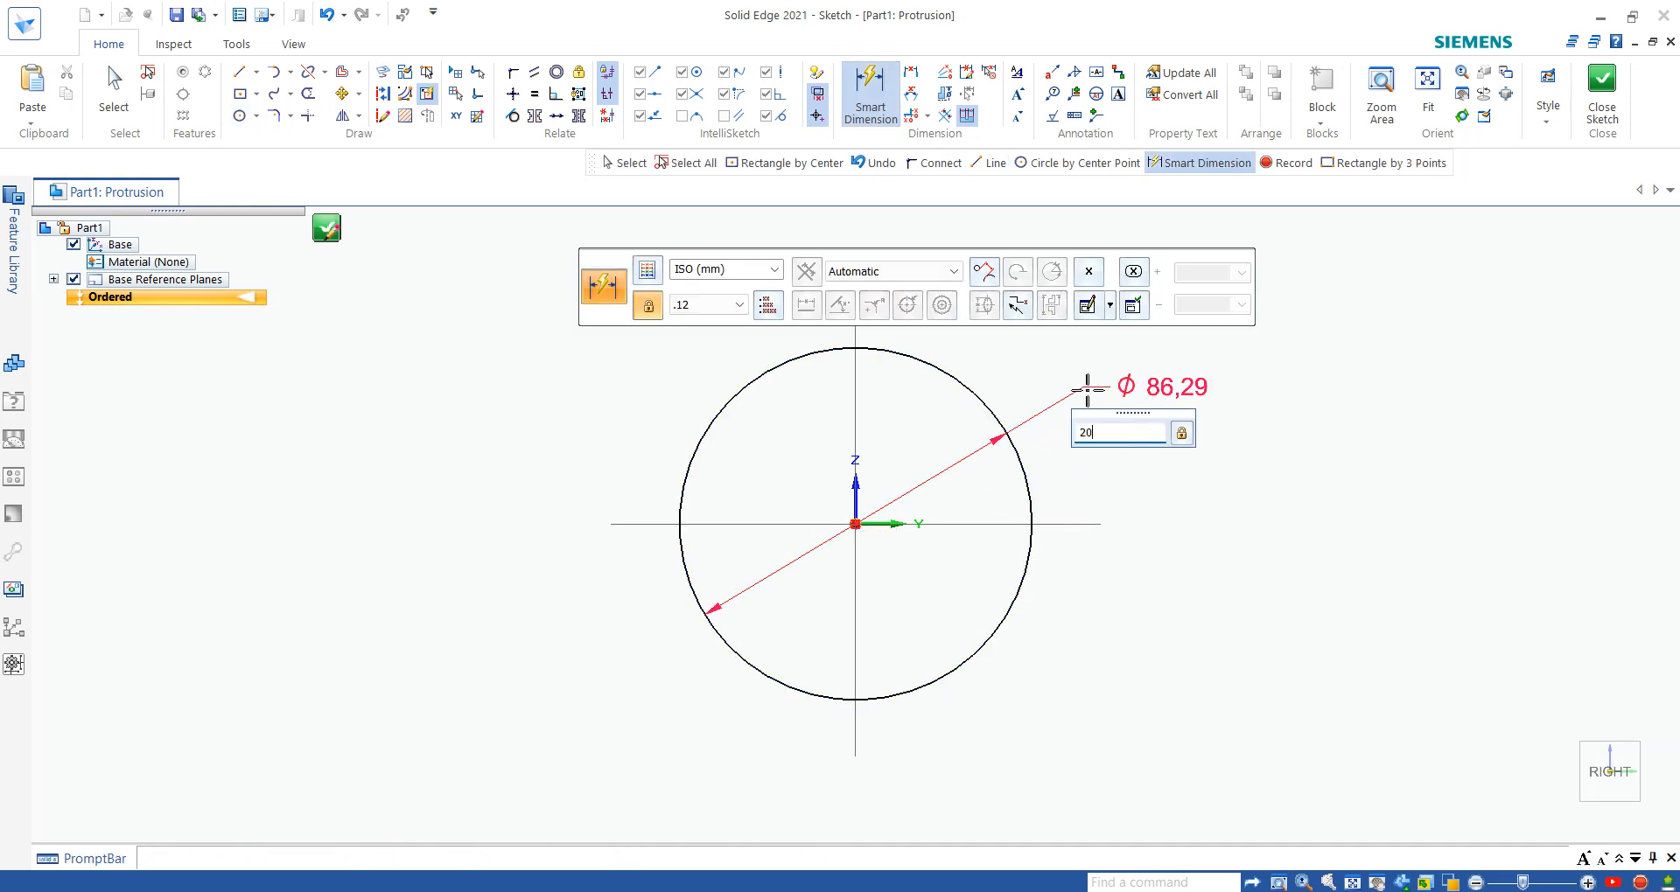
pyautogui.write('0')
pyautogui.press('Return')
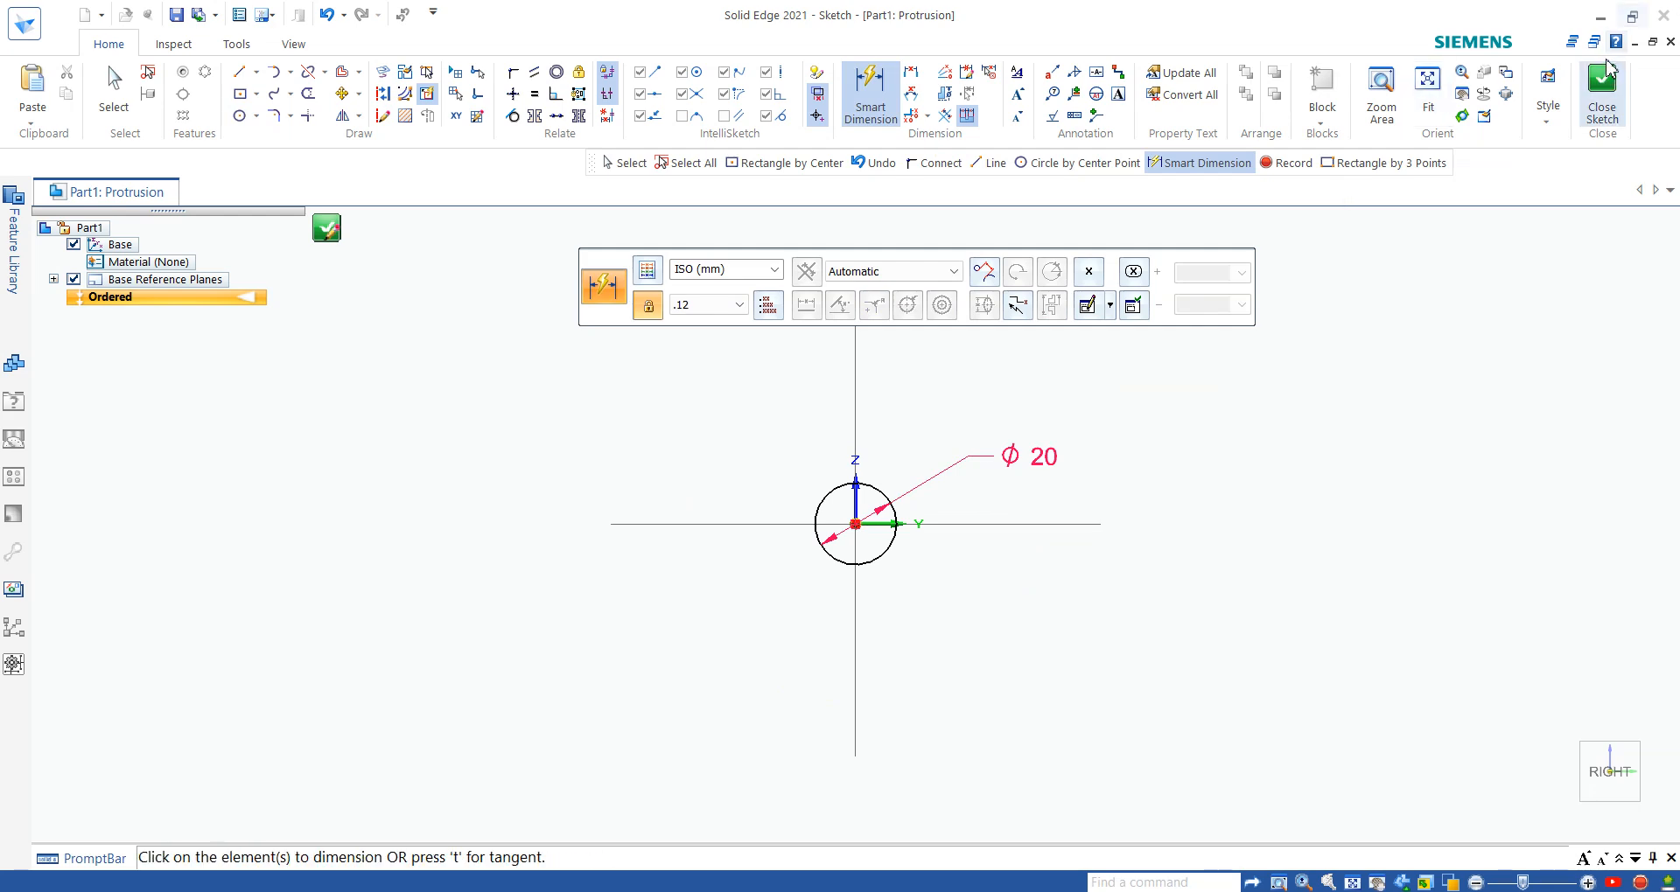
# - Close the sketch and extrude the circle symmetrically to a total length of 58.5 mm
pyautogui.click(1602, 88)
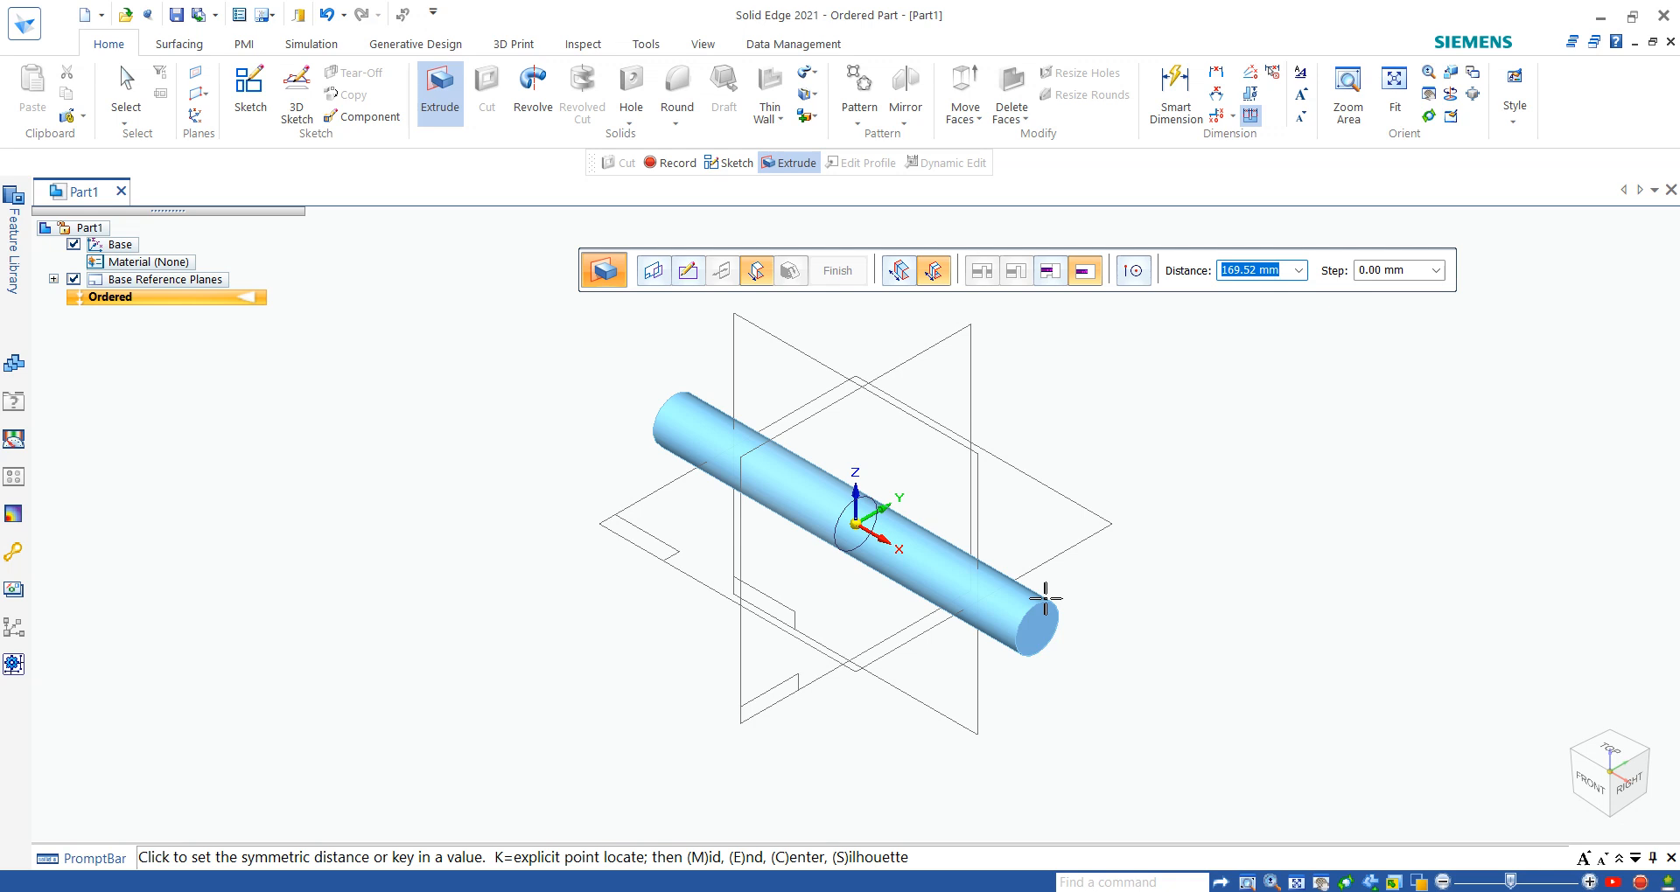
pyautogui.write('58.5')
pyautogui.press('Return')
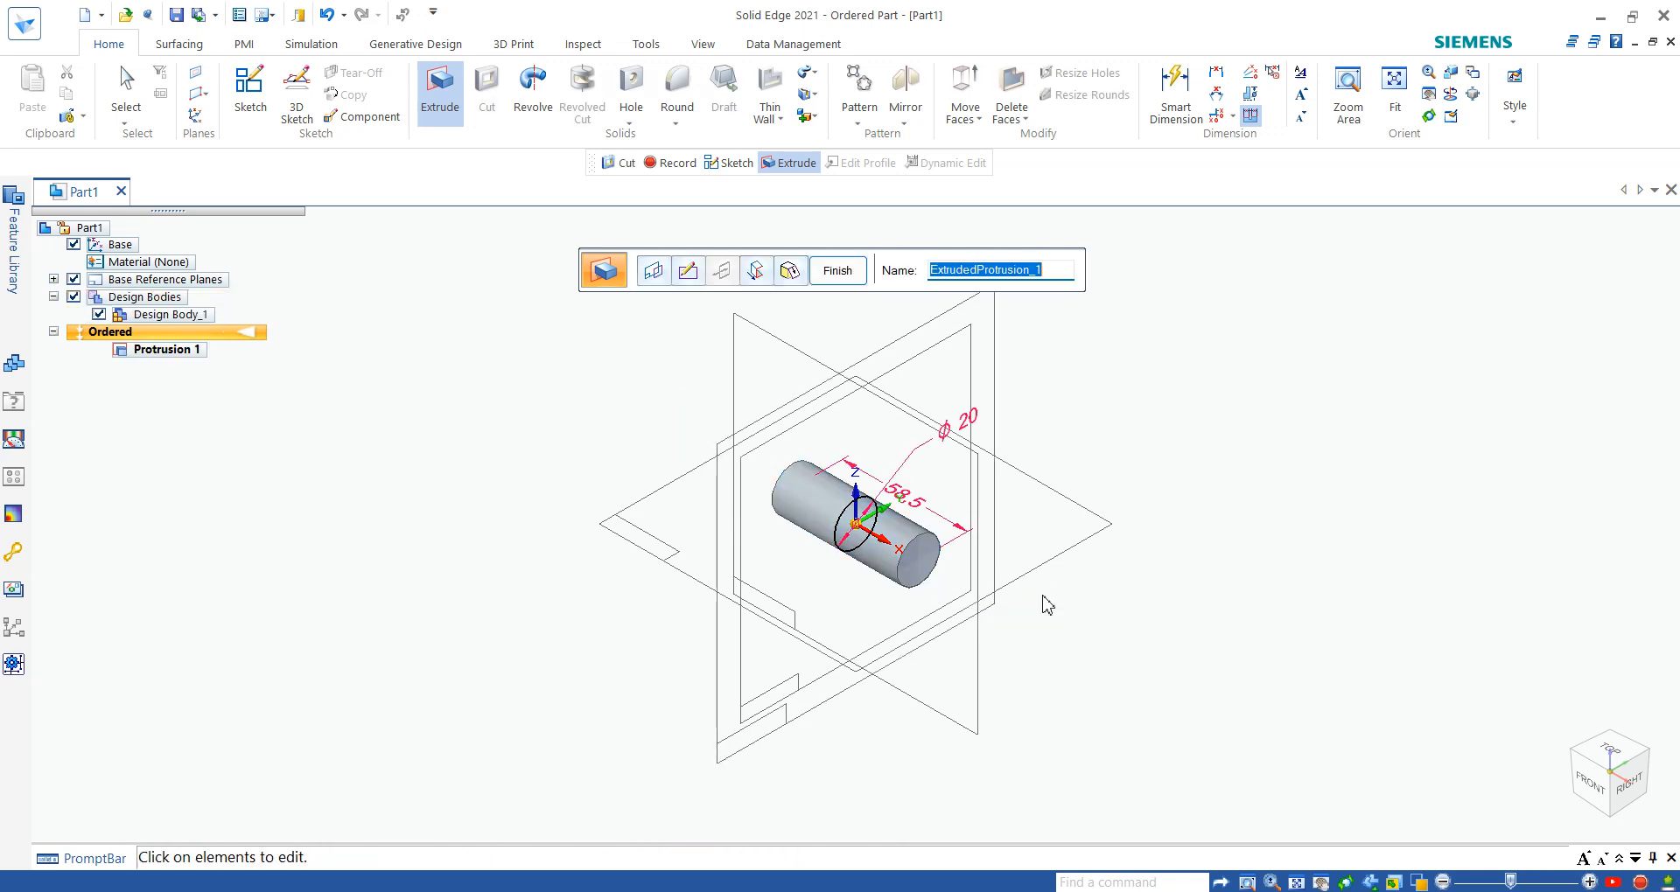
pyautogui.click(838, 271)
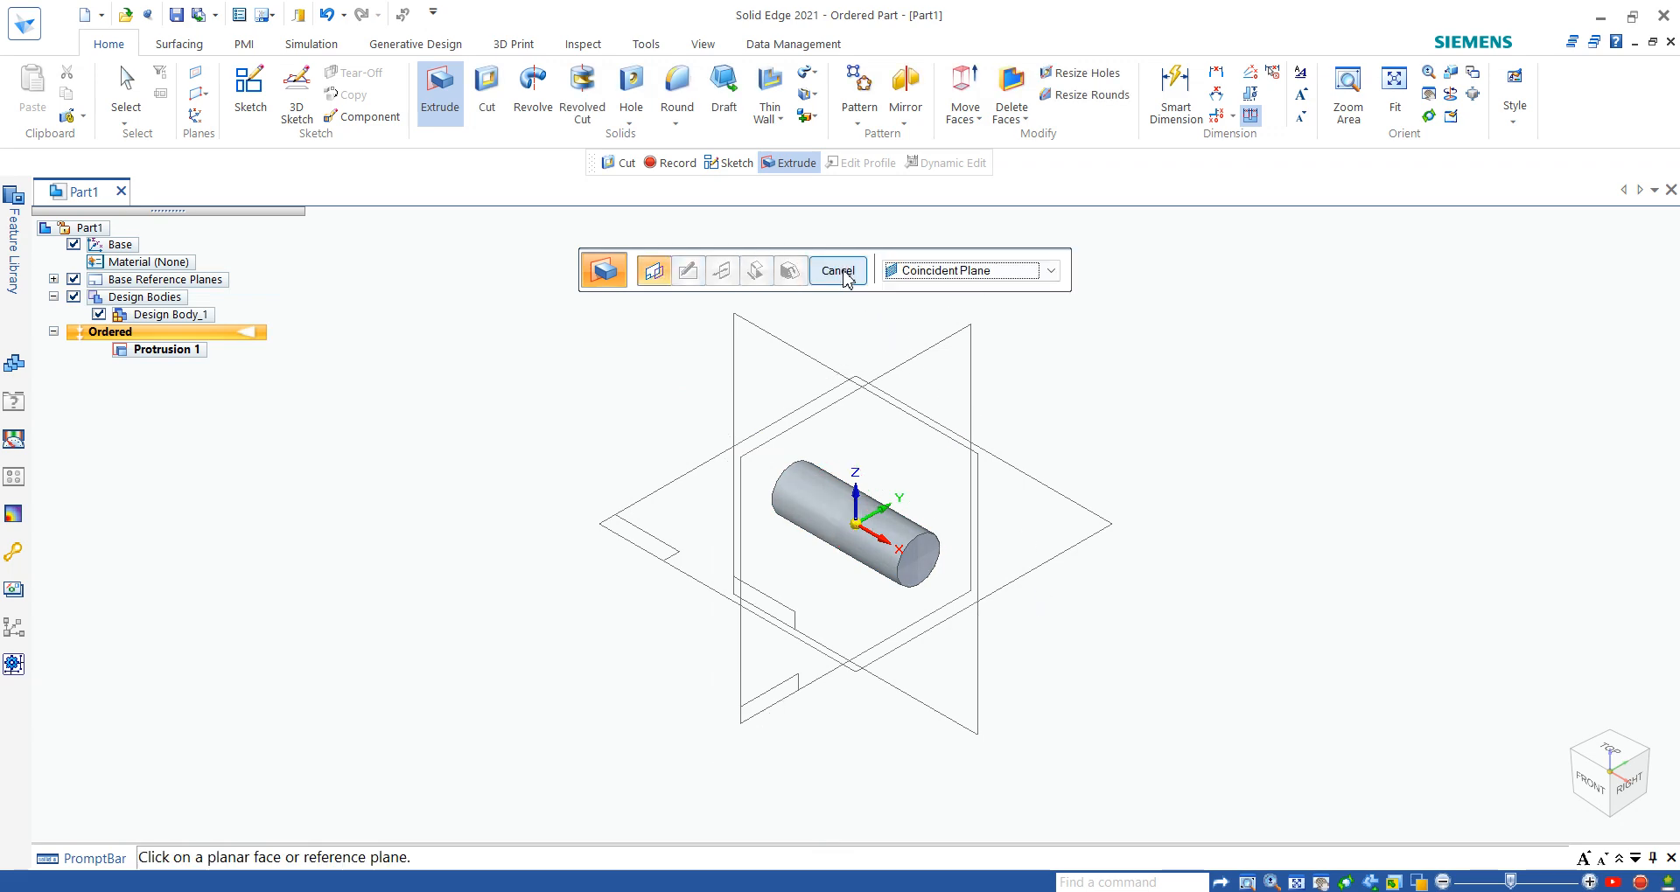
pyautogui.press('Escape')
pyautogui.moveTo(1575, 821)
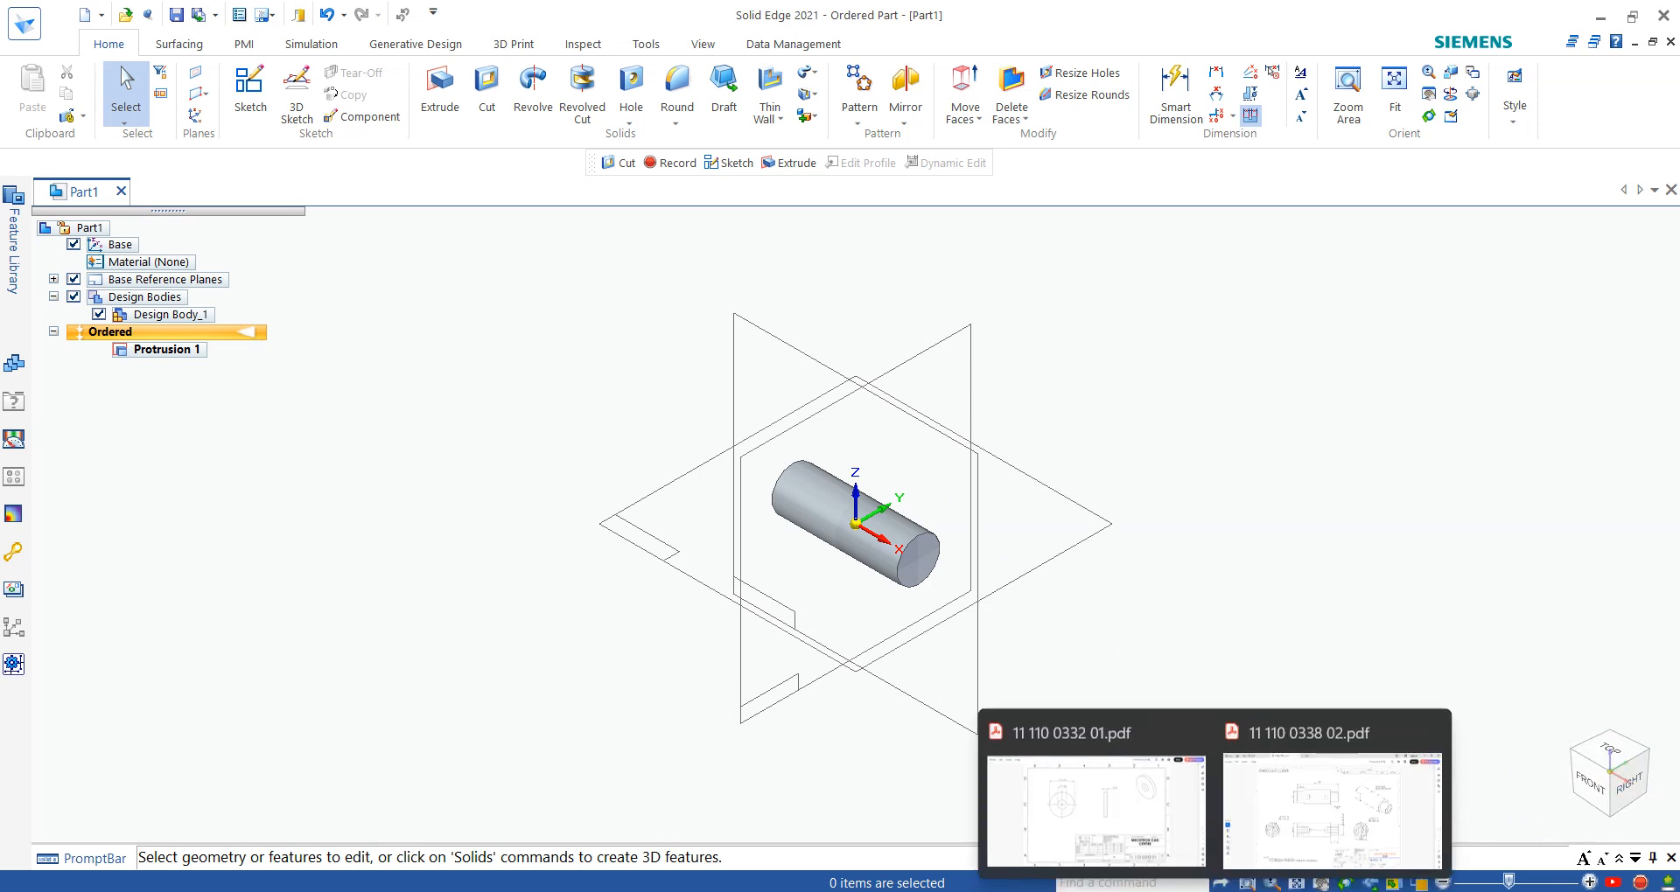
pyautogui.click(1277, 814)
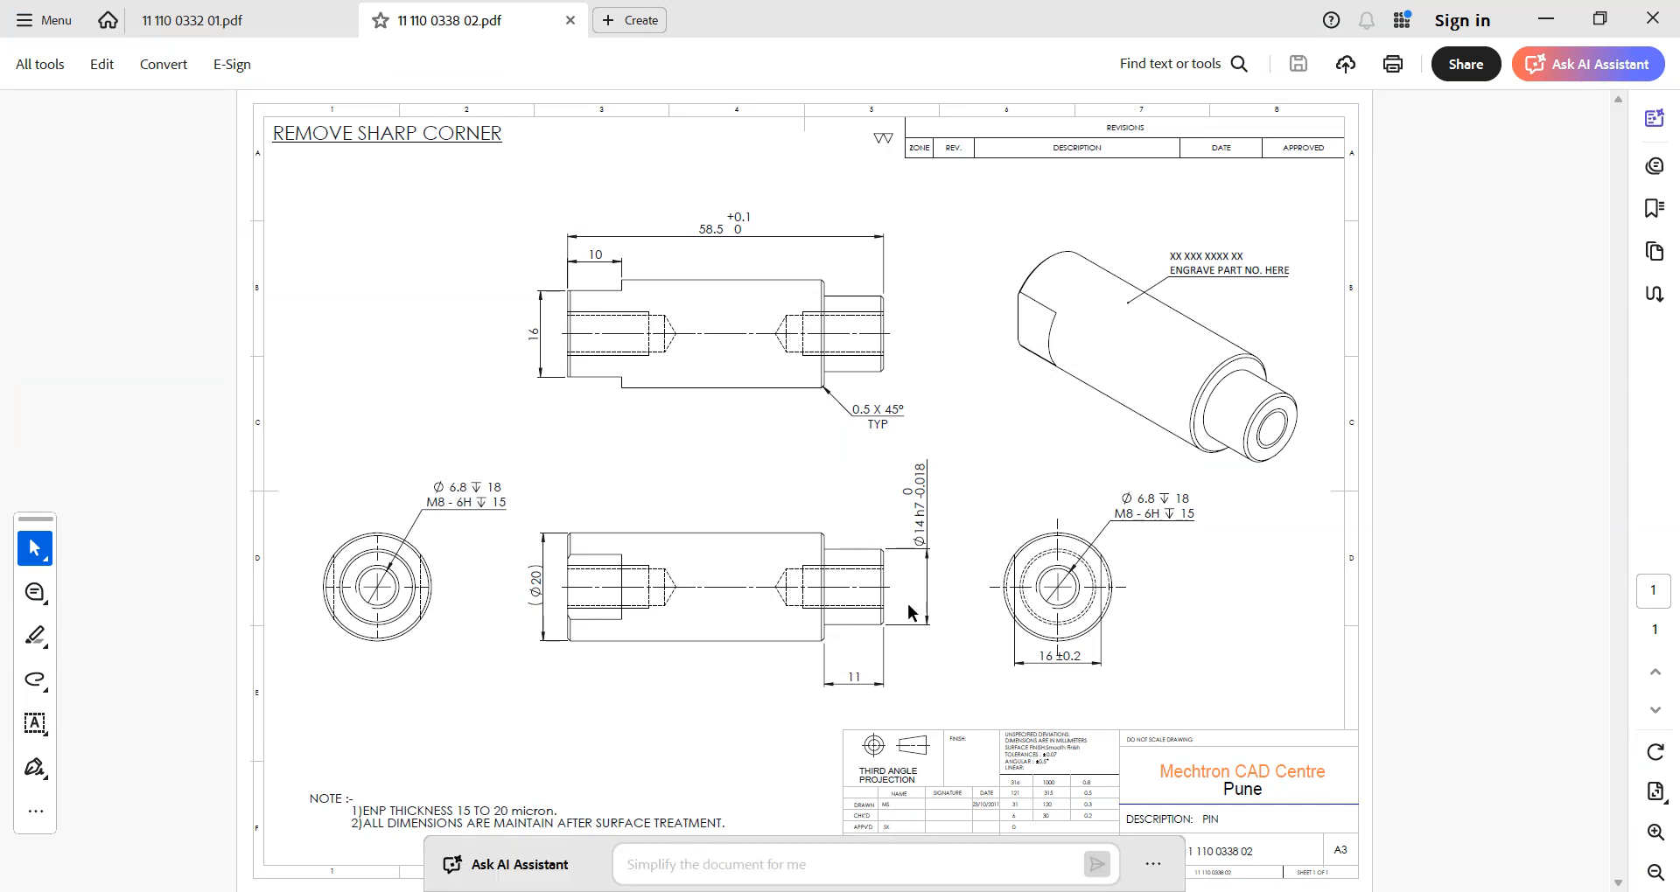
pyautogui.moveTo(927, 520); pyautogui.dragTo(929, 534)
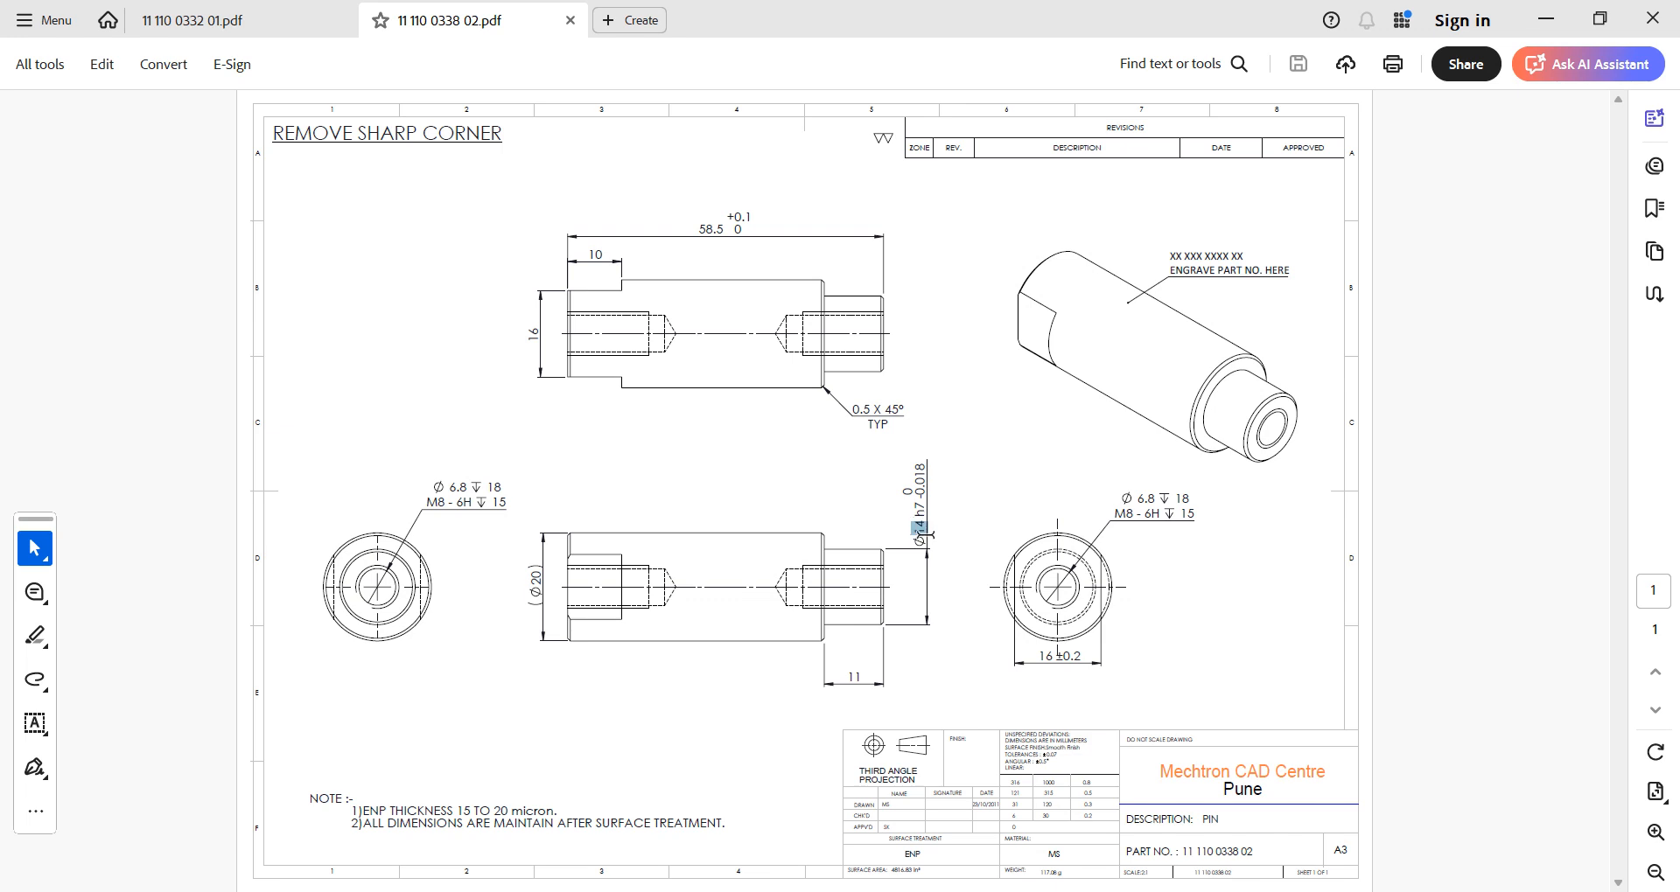
pyautogui.click(901, 655)
pyautogui.click(797, 705)
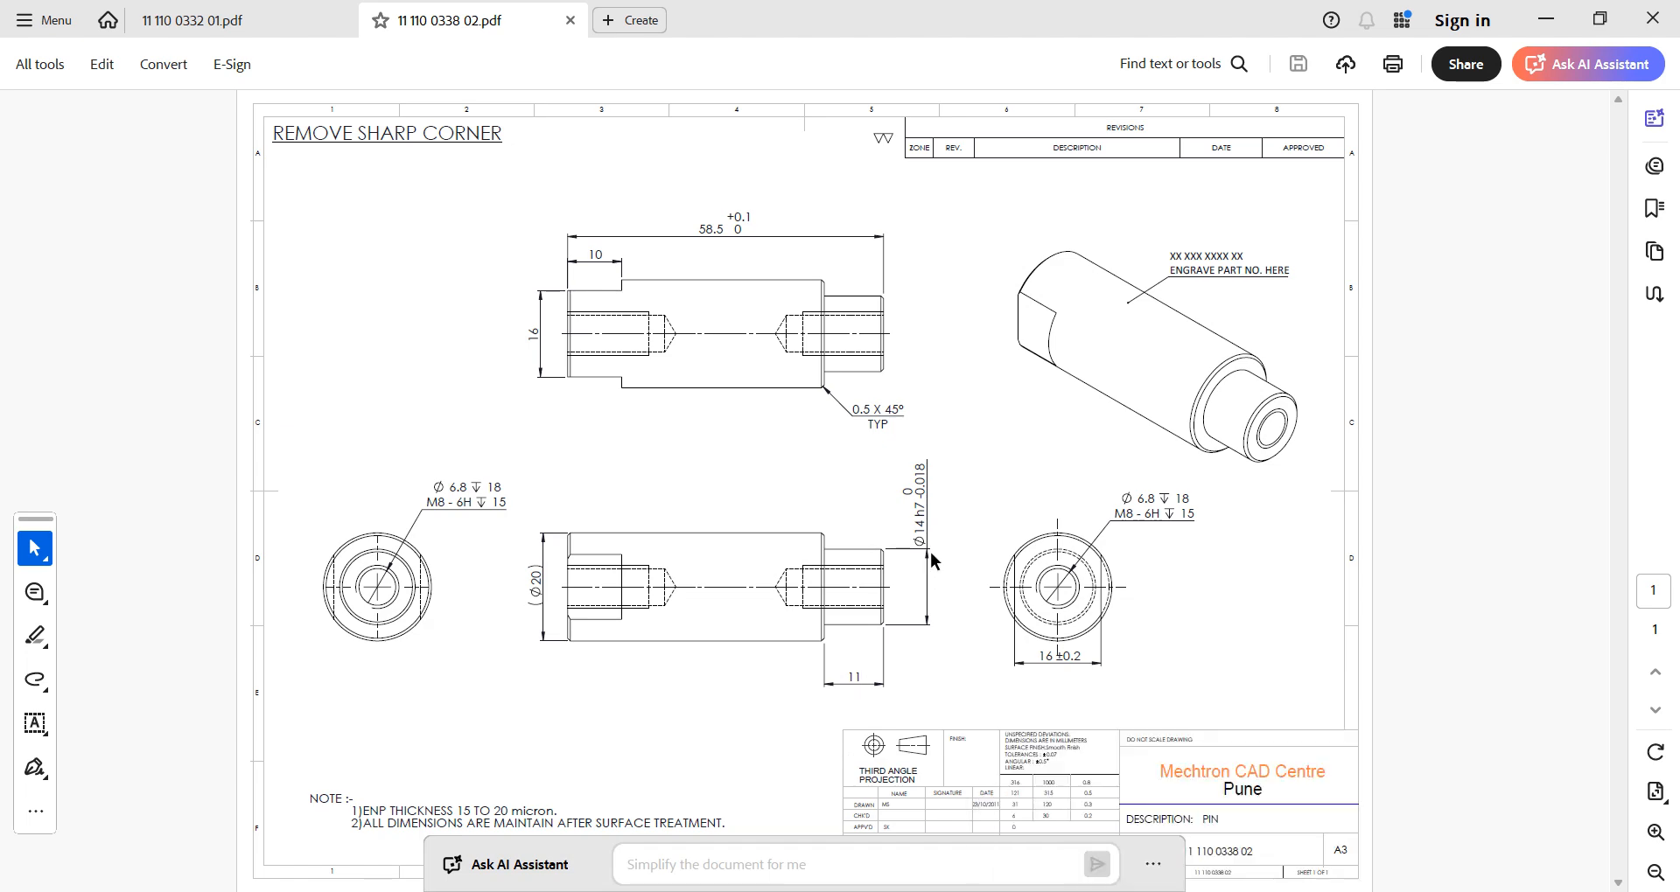
pyautogui.click(1216, 890)
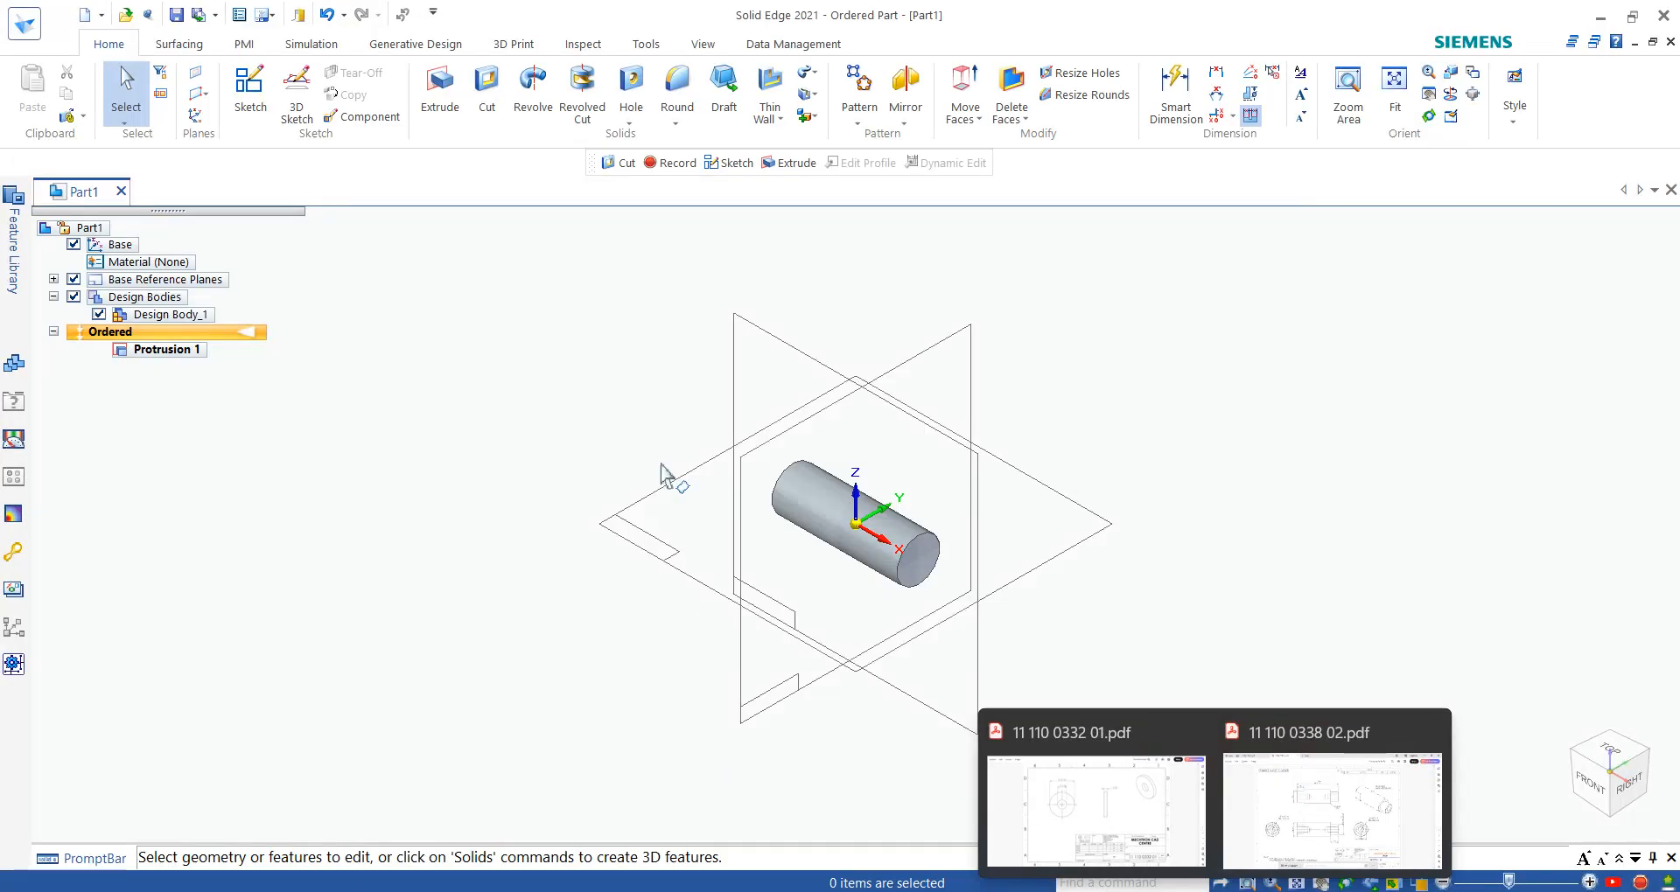
# - Start a cut on the cylinder's front end face and sketch a concentric circle about 13.65 mm in diameter
pyautogui.click(487, 92)
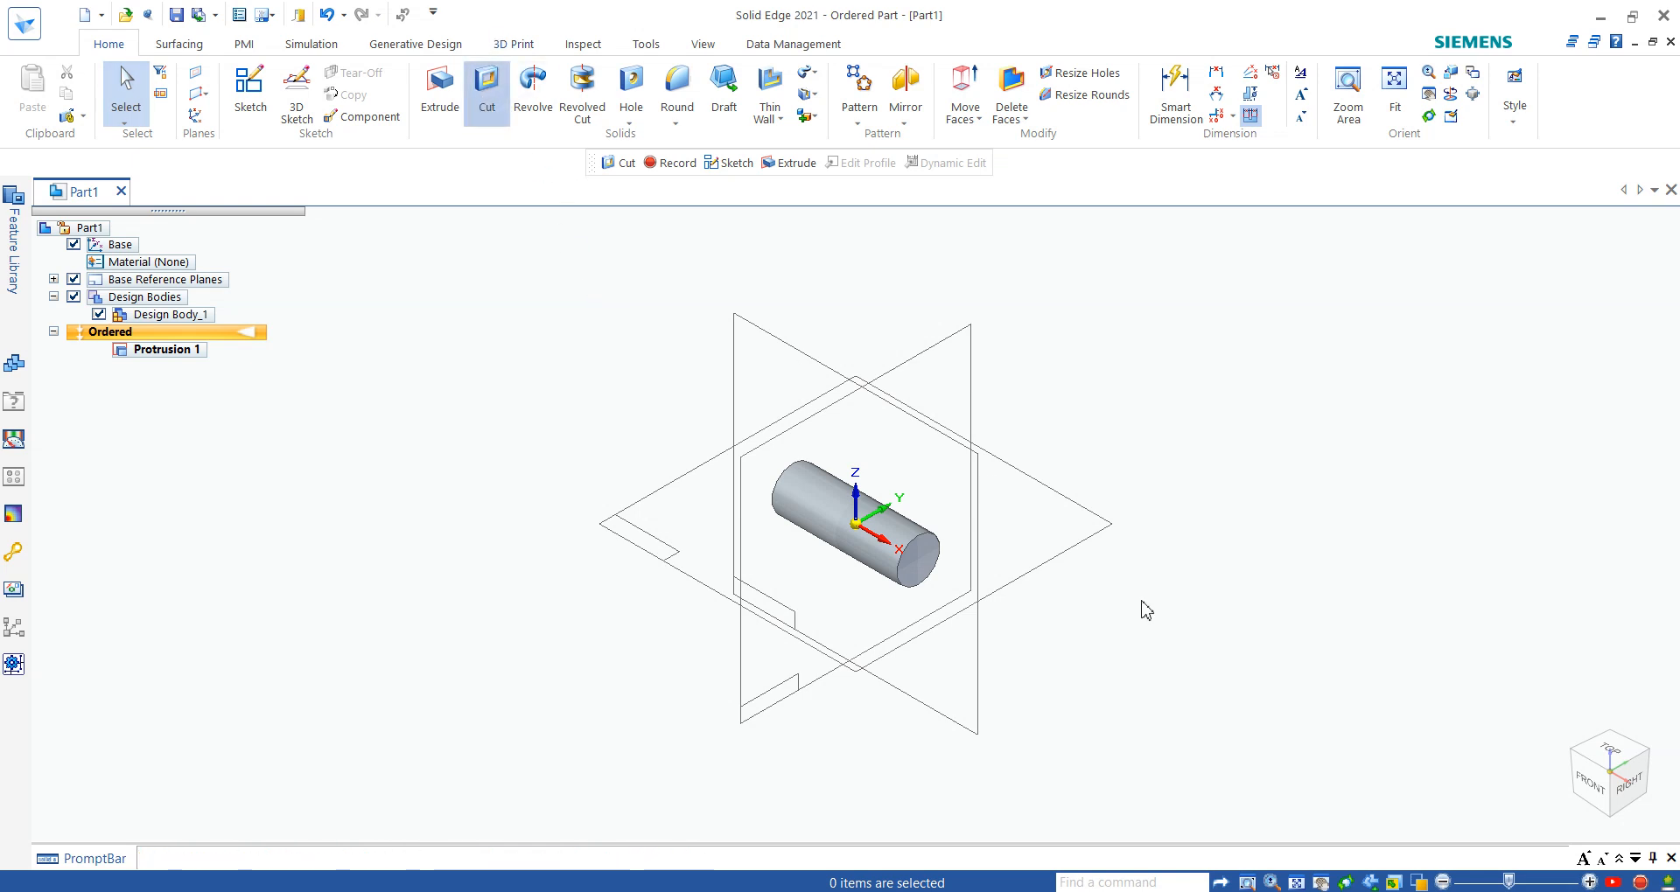
pyautogui.click(916, 549)
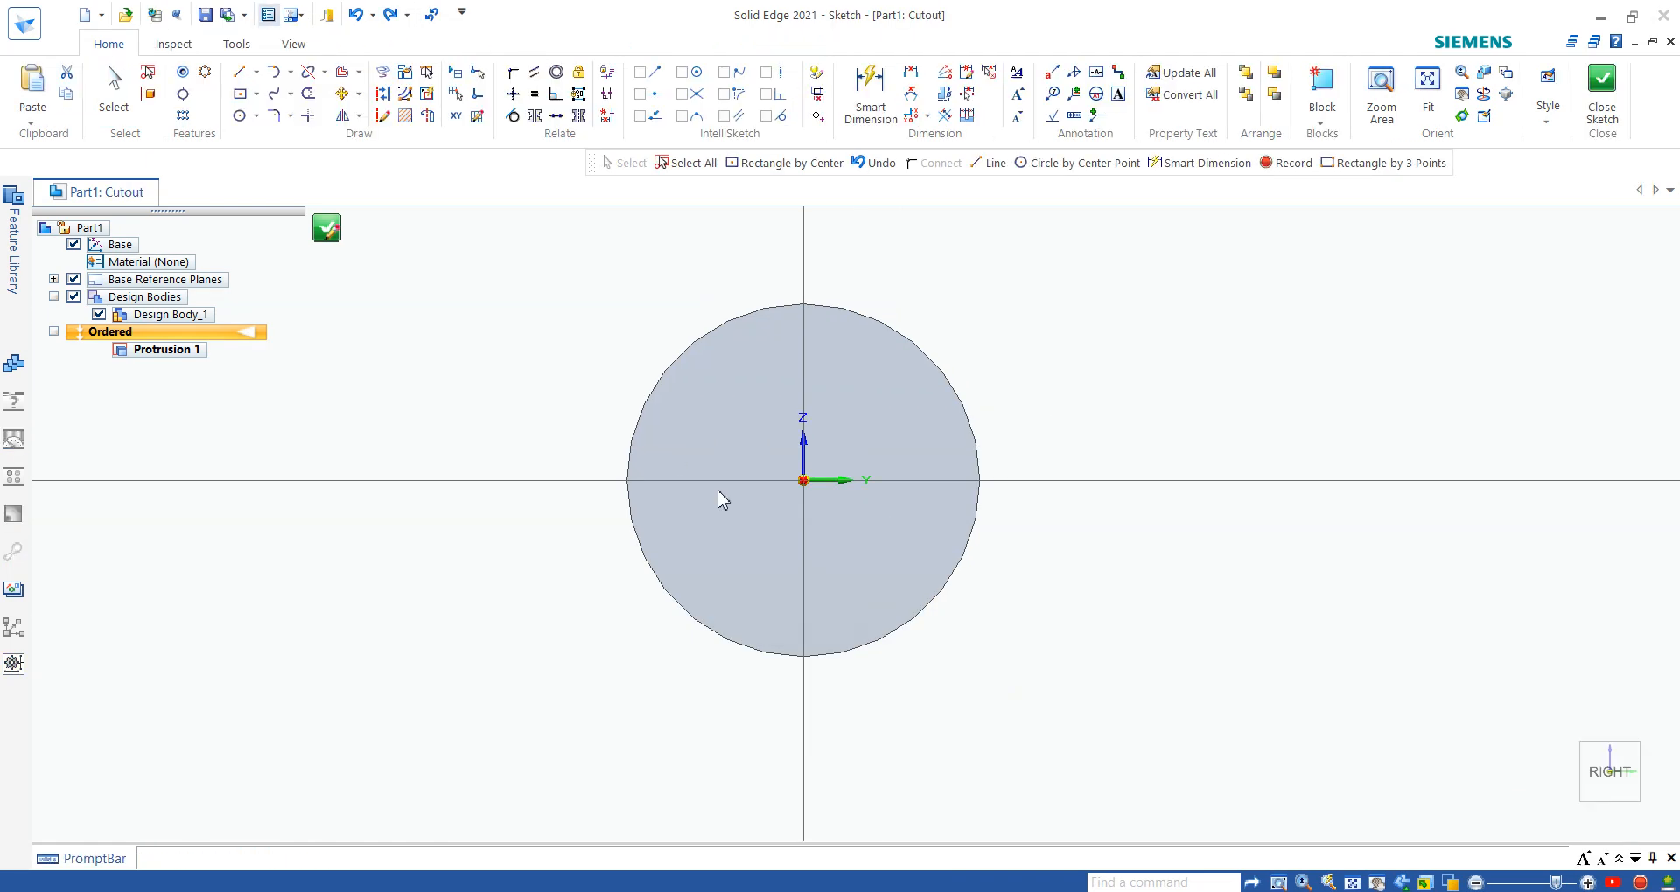
pyautogui.click(239, 115)
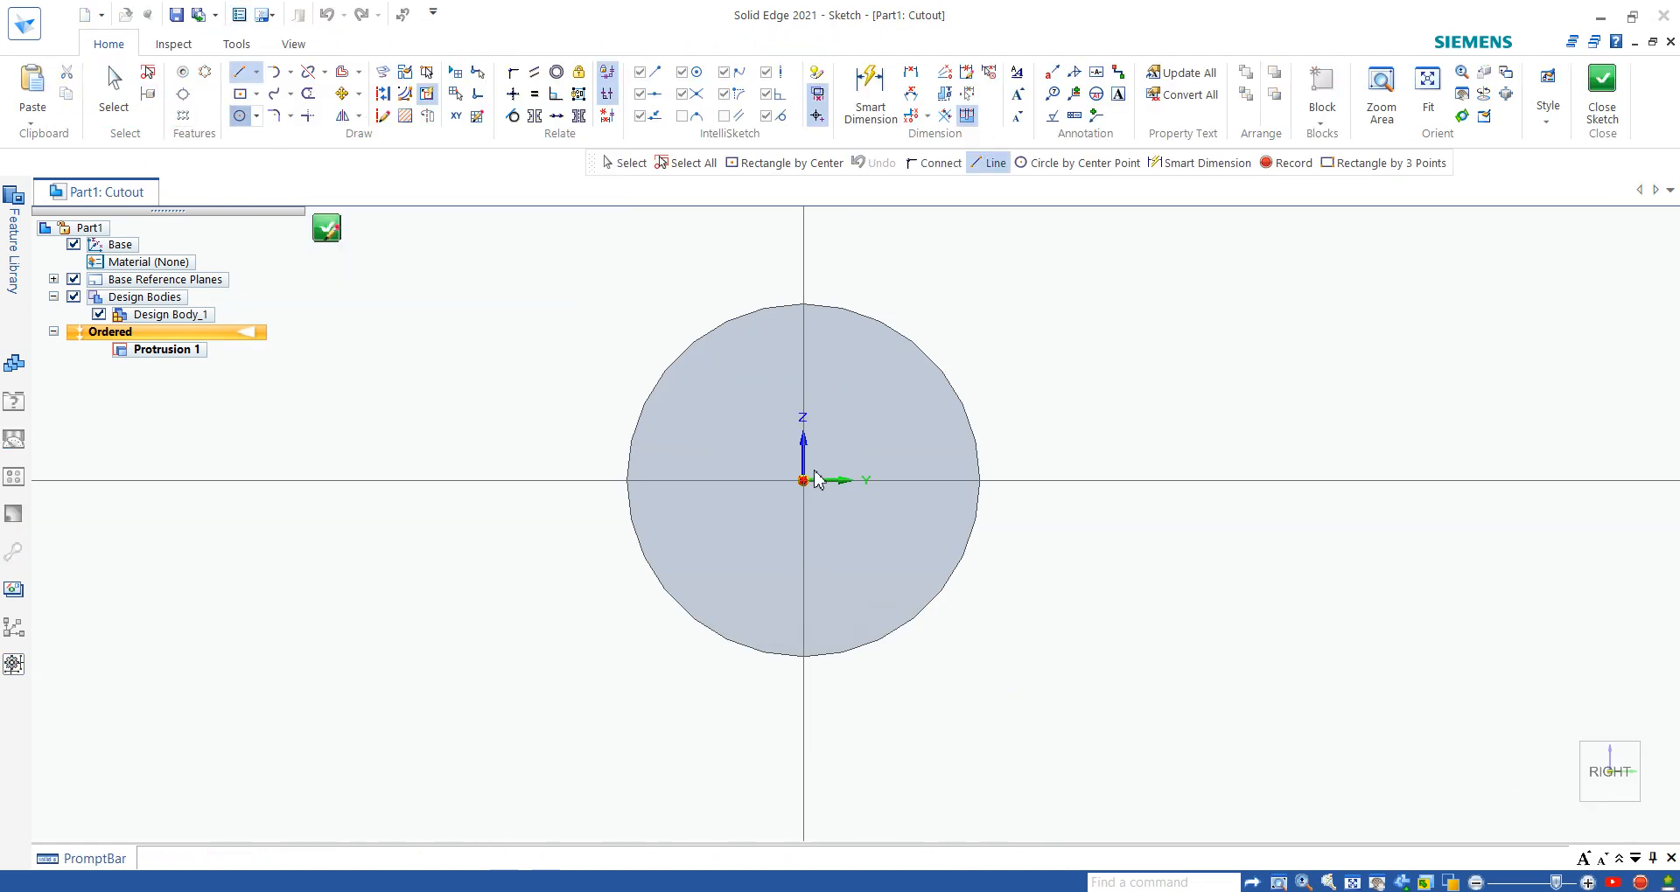
pyautogui.click(804, 480)
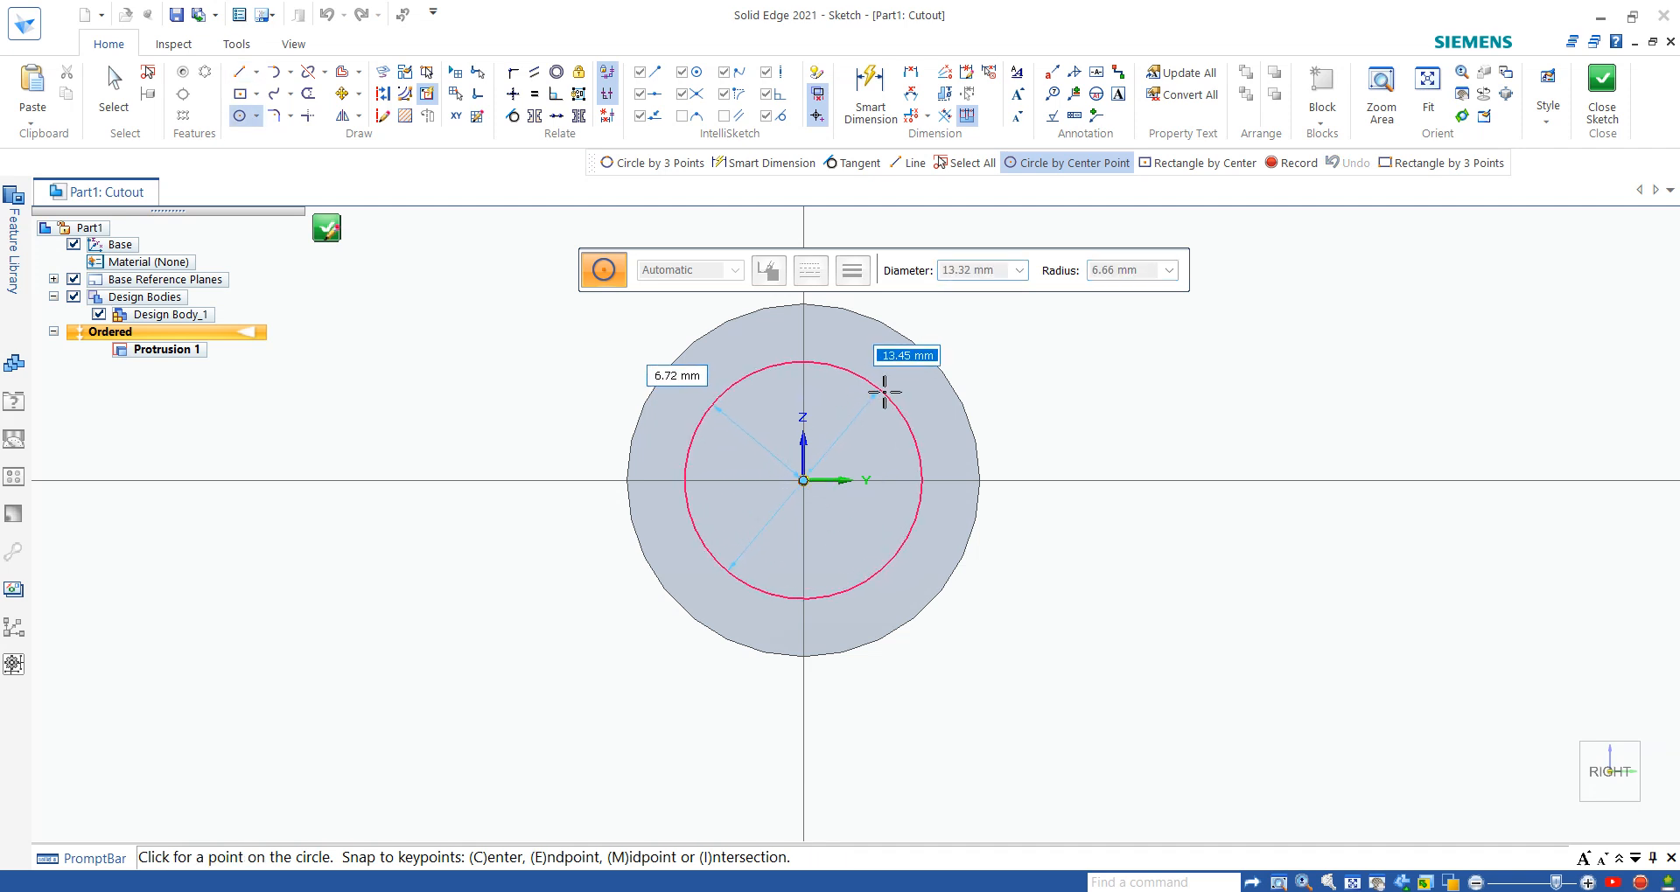
pyautogui.click(883, 391)
pyautogui.scroll(-3, 1137, 311)
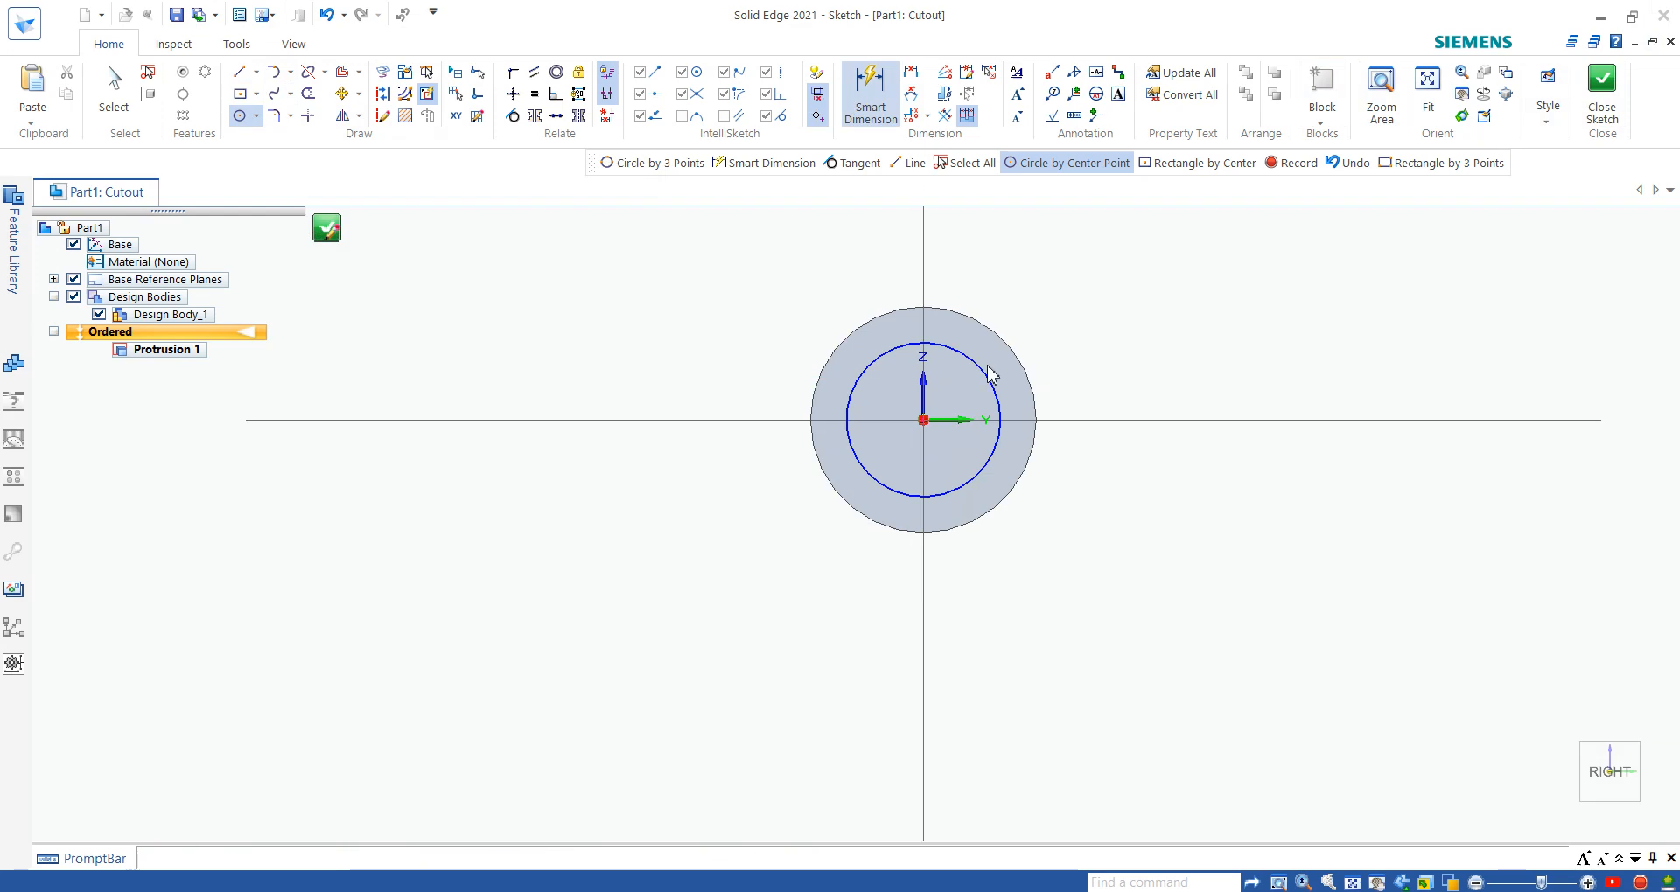
# - Set the cut circle's diameter to 14 mm and close the sketch
pyautogui.click(870, 94)
pyautogui.click(1069, 349)
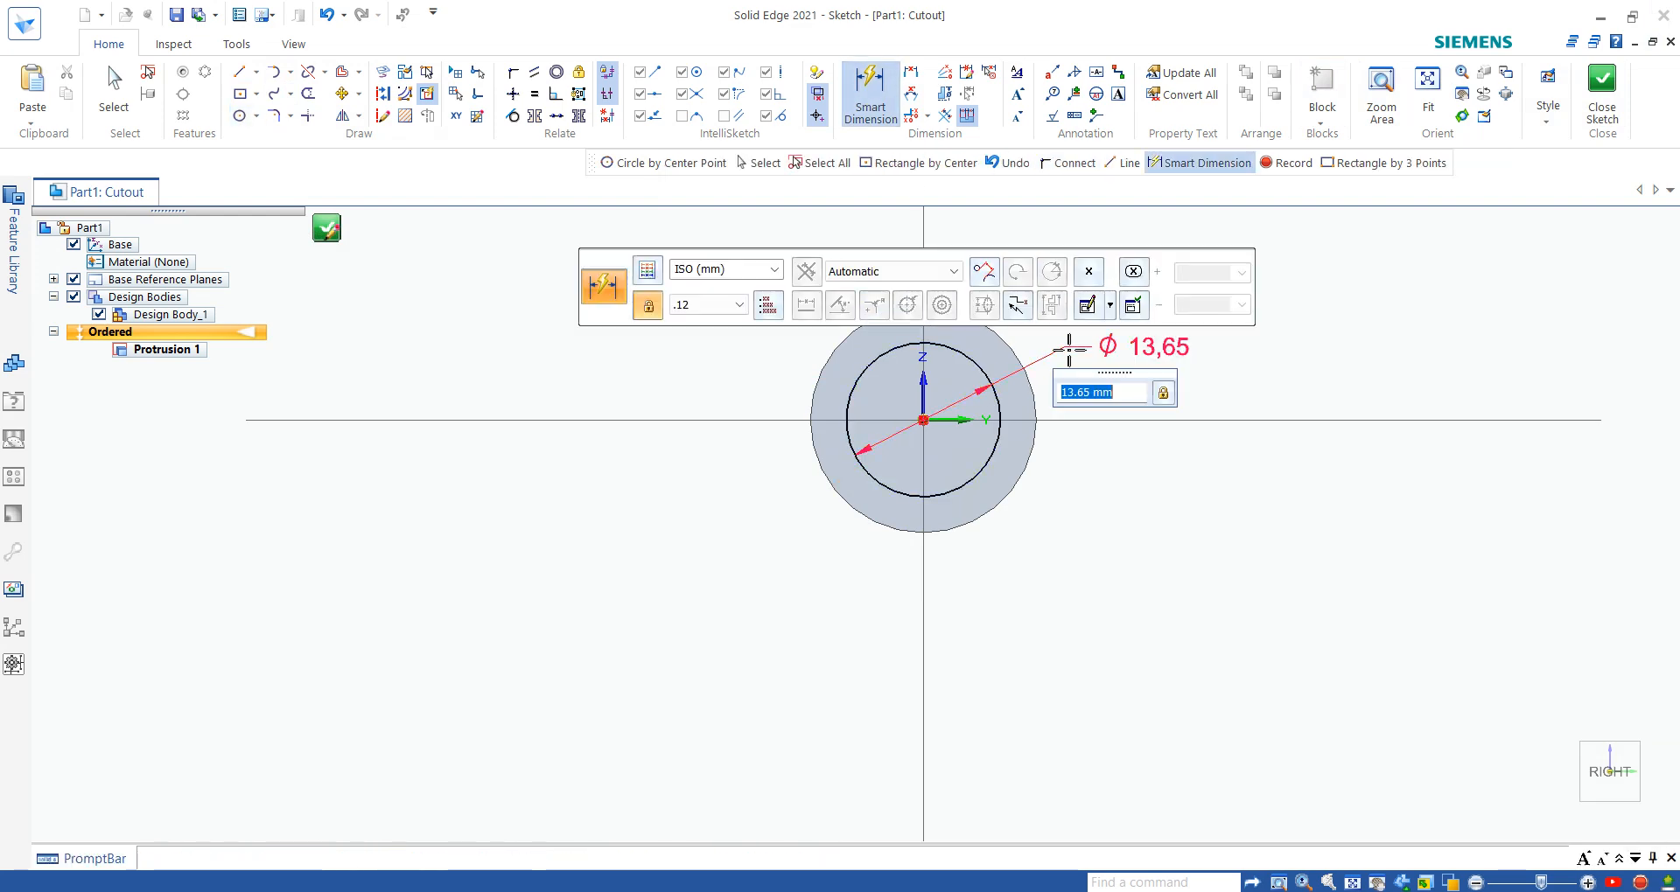
pyautogui.write('14')
pyautogui.press('Return')
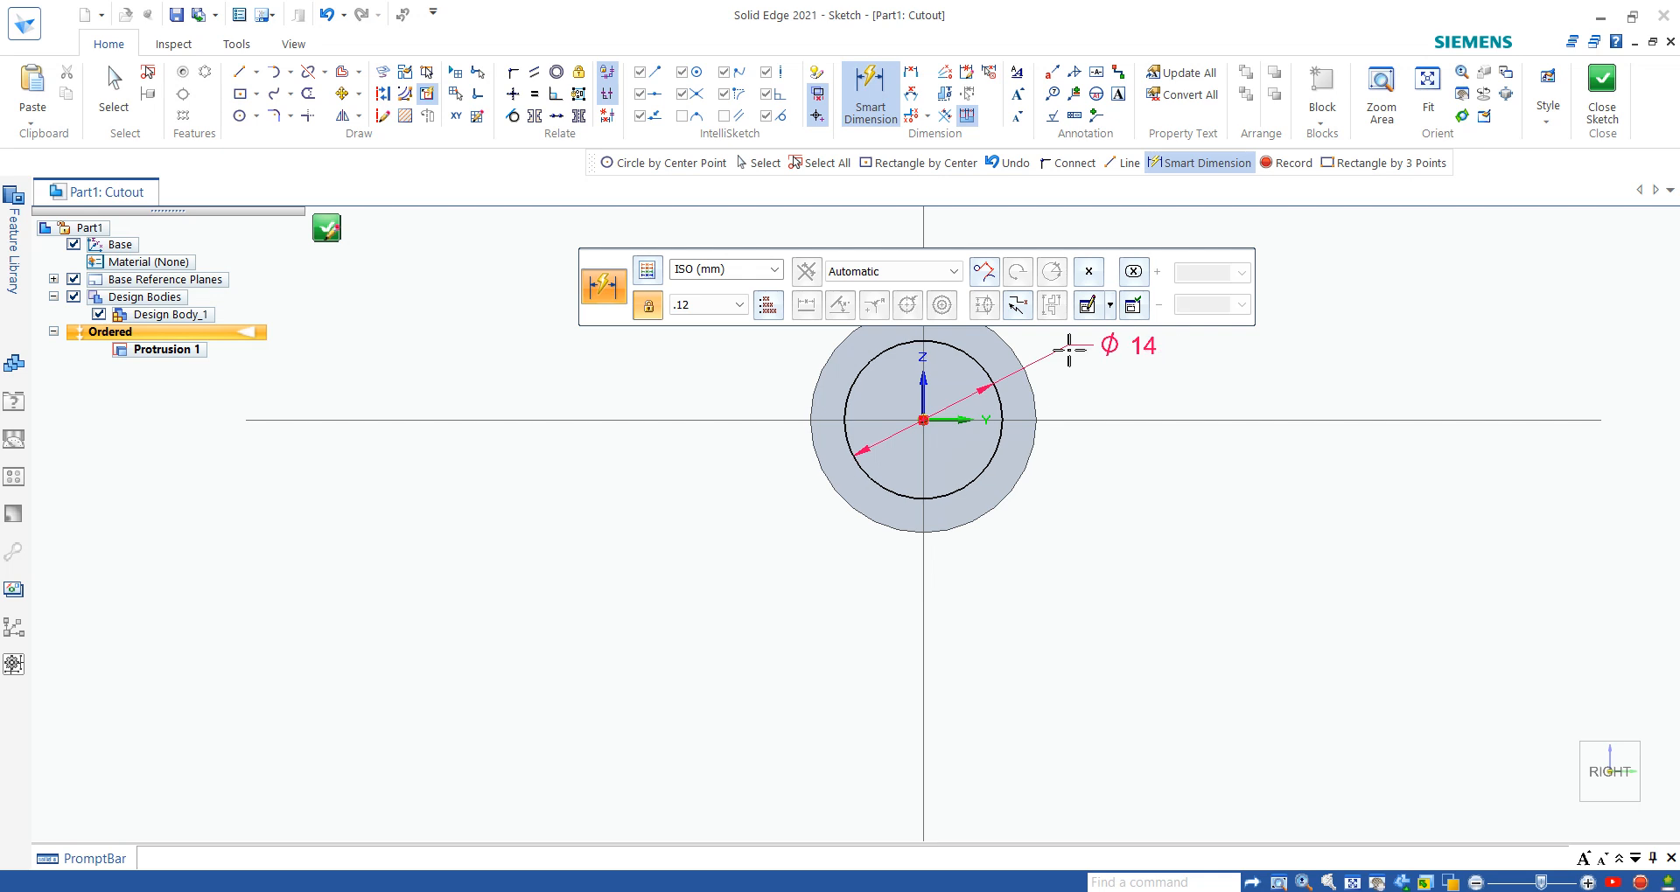
pyautogui.click(1602, 87)
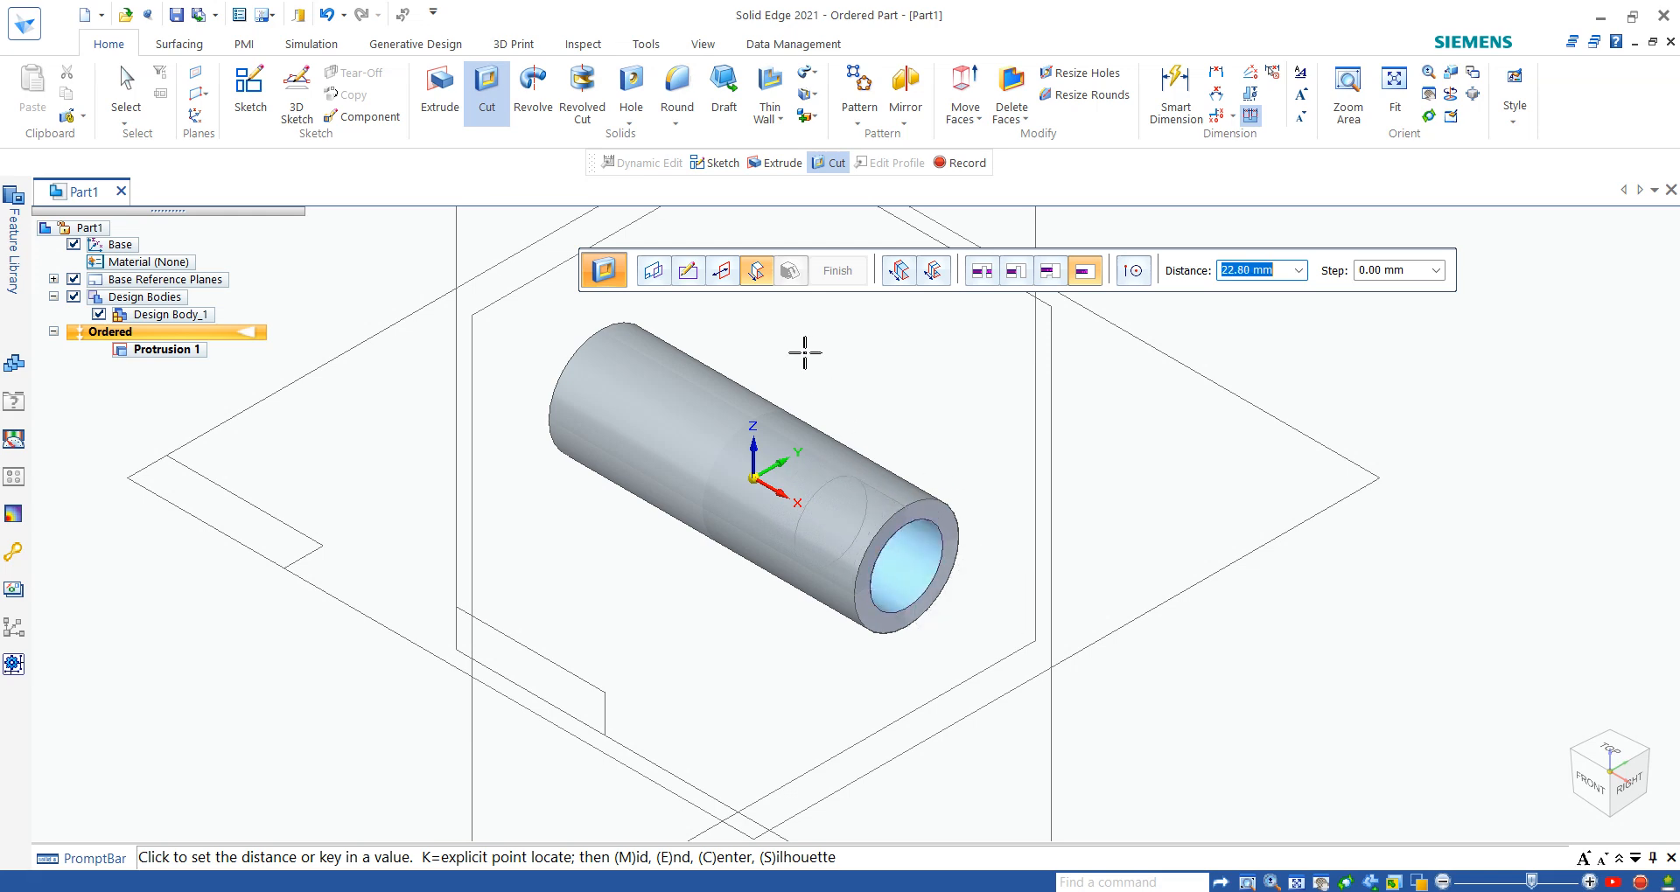
# - Try removing material outside the 14 mm circle, then switch the cut back to the inside
pyautogui.click(723, 273)
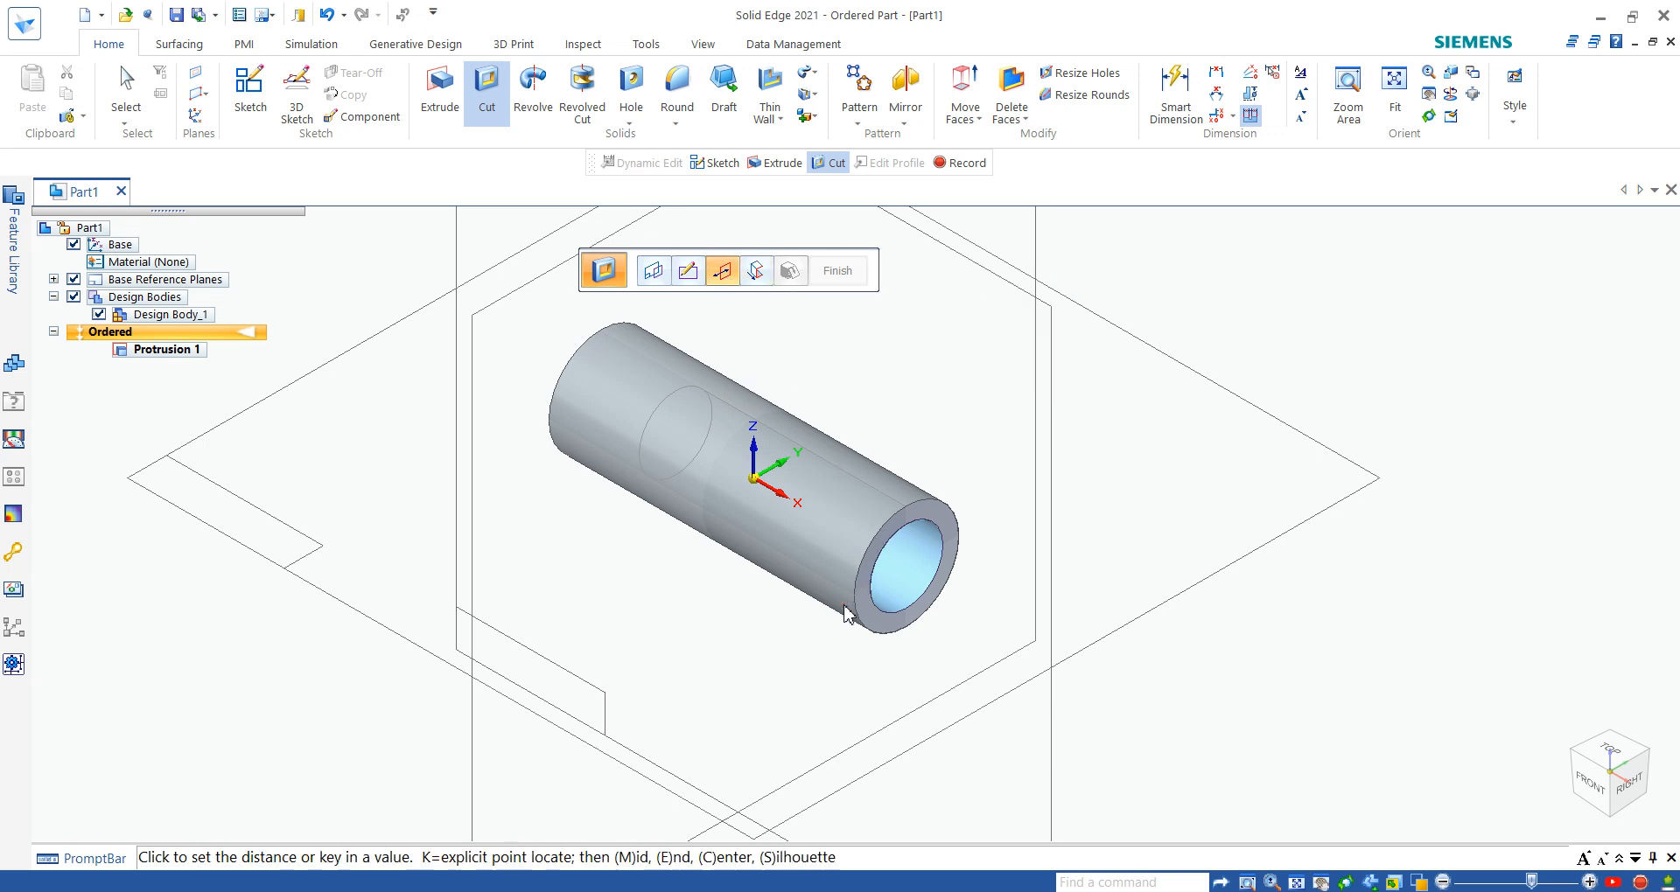
pyautogui.click(810, 607)
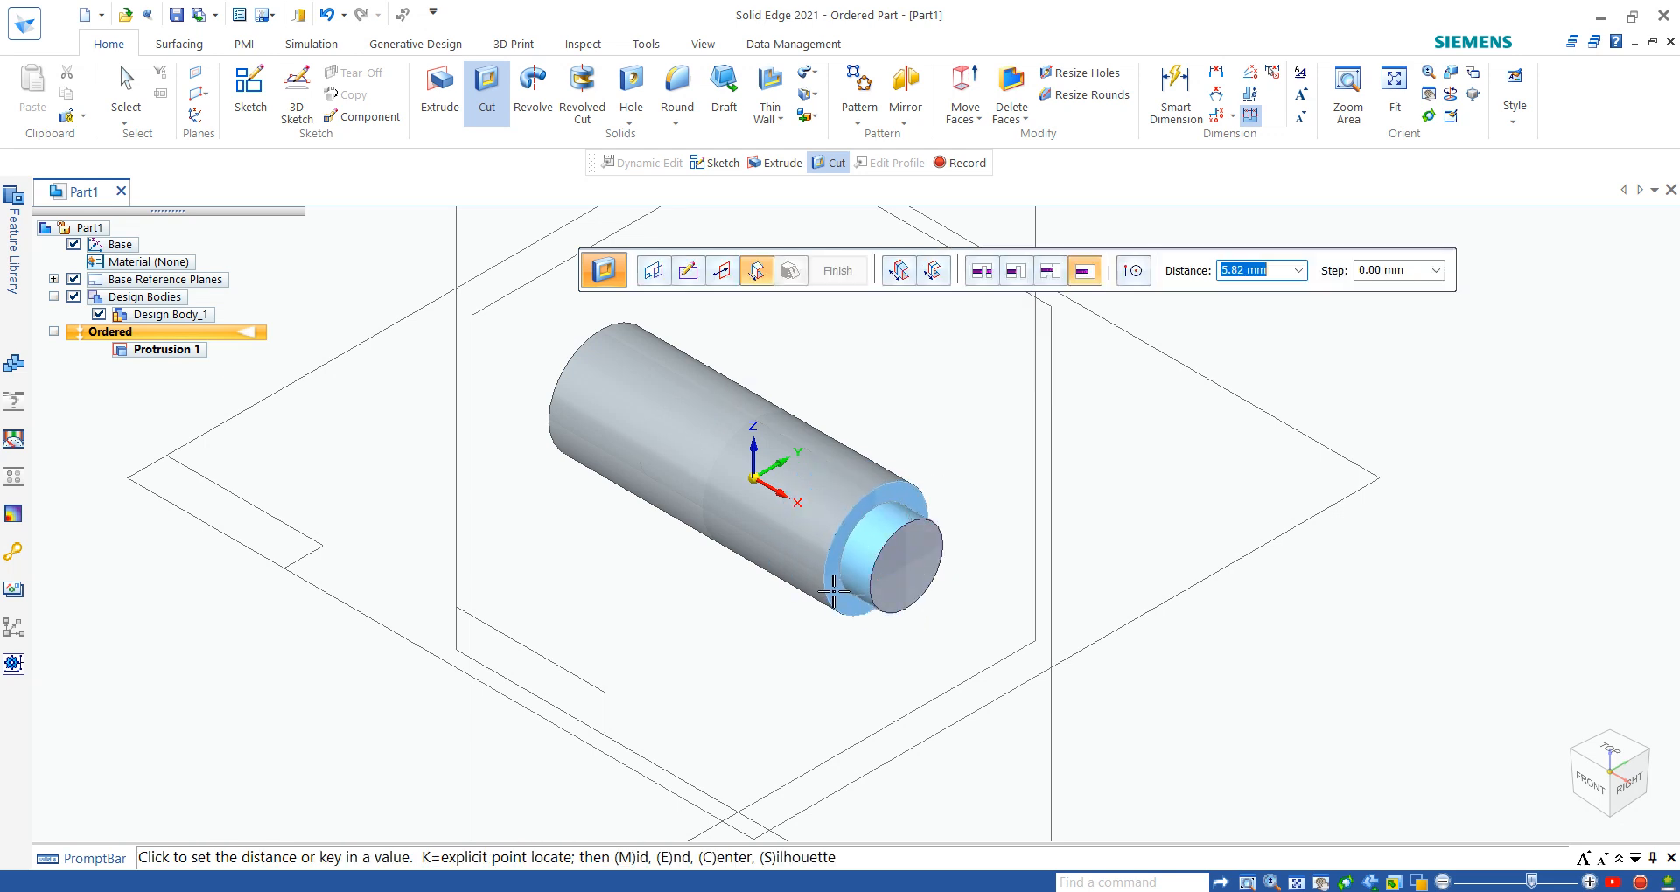
pyautogui.click(729, 278)
pyautogui.click(904, 583)
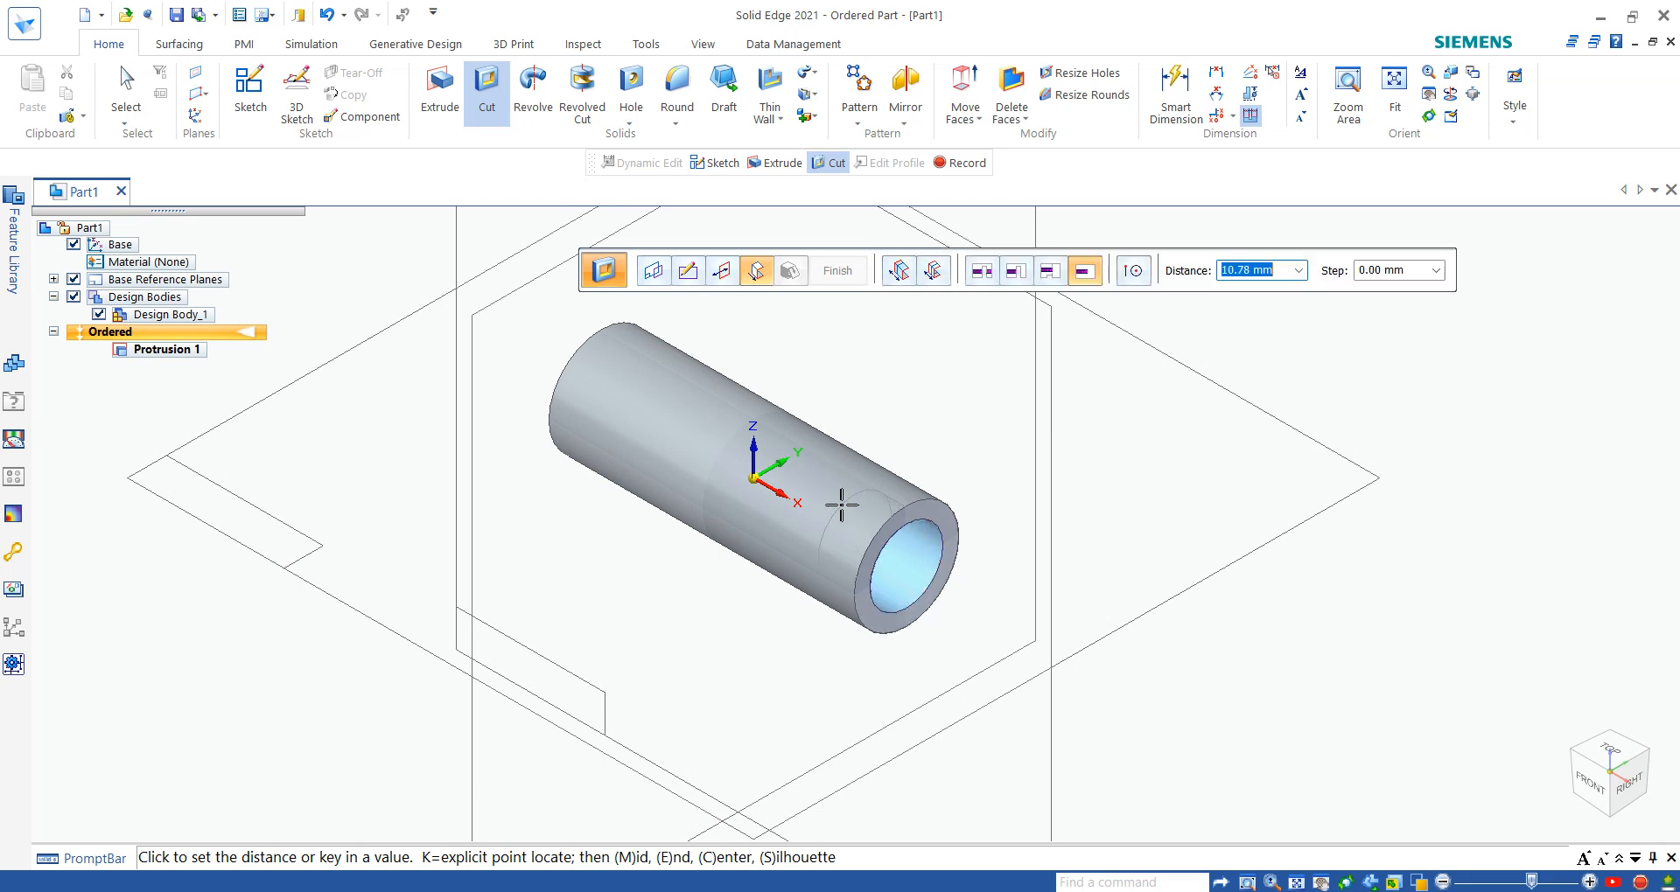
# - Cut away the material outside the 14 mm circle to a depth of 11 mm into the pin and finish the feature
pyautogui.click(734, 280)
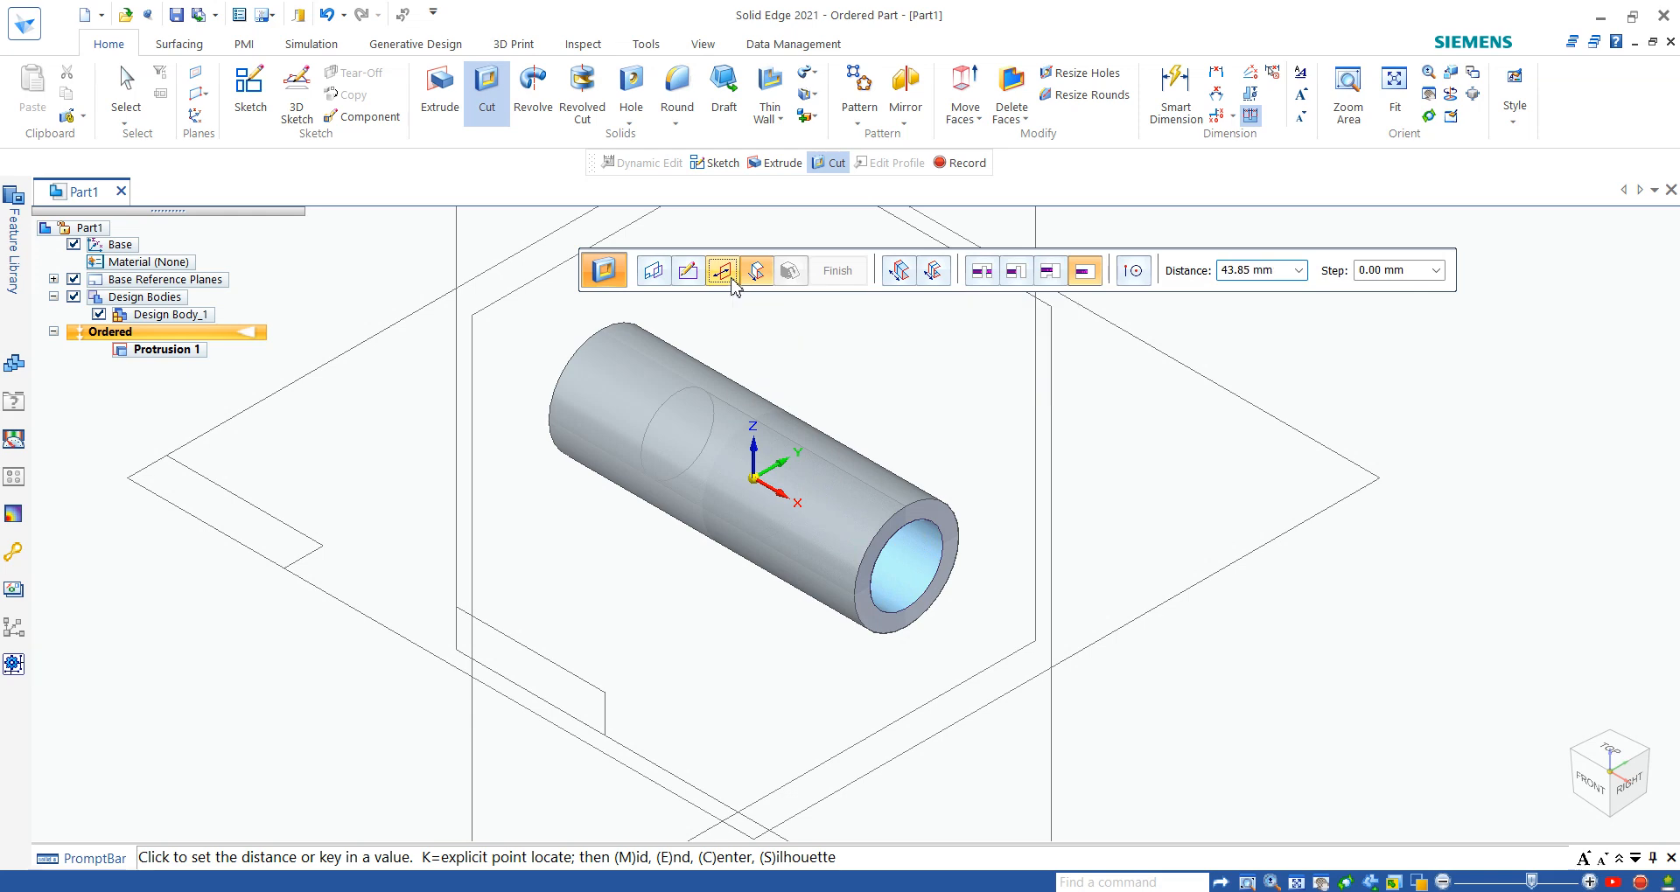
pyautogui.click(845, 607)
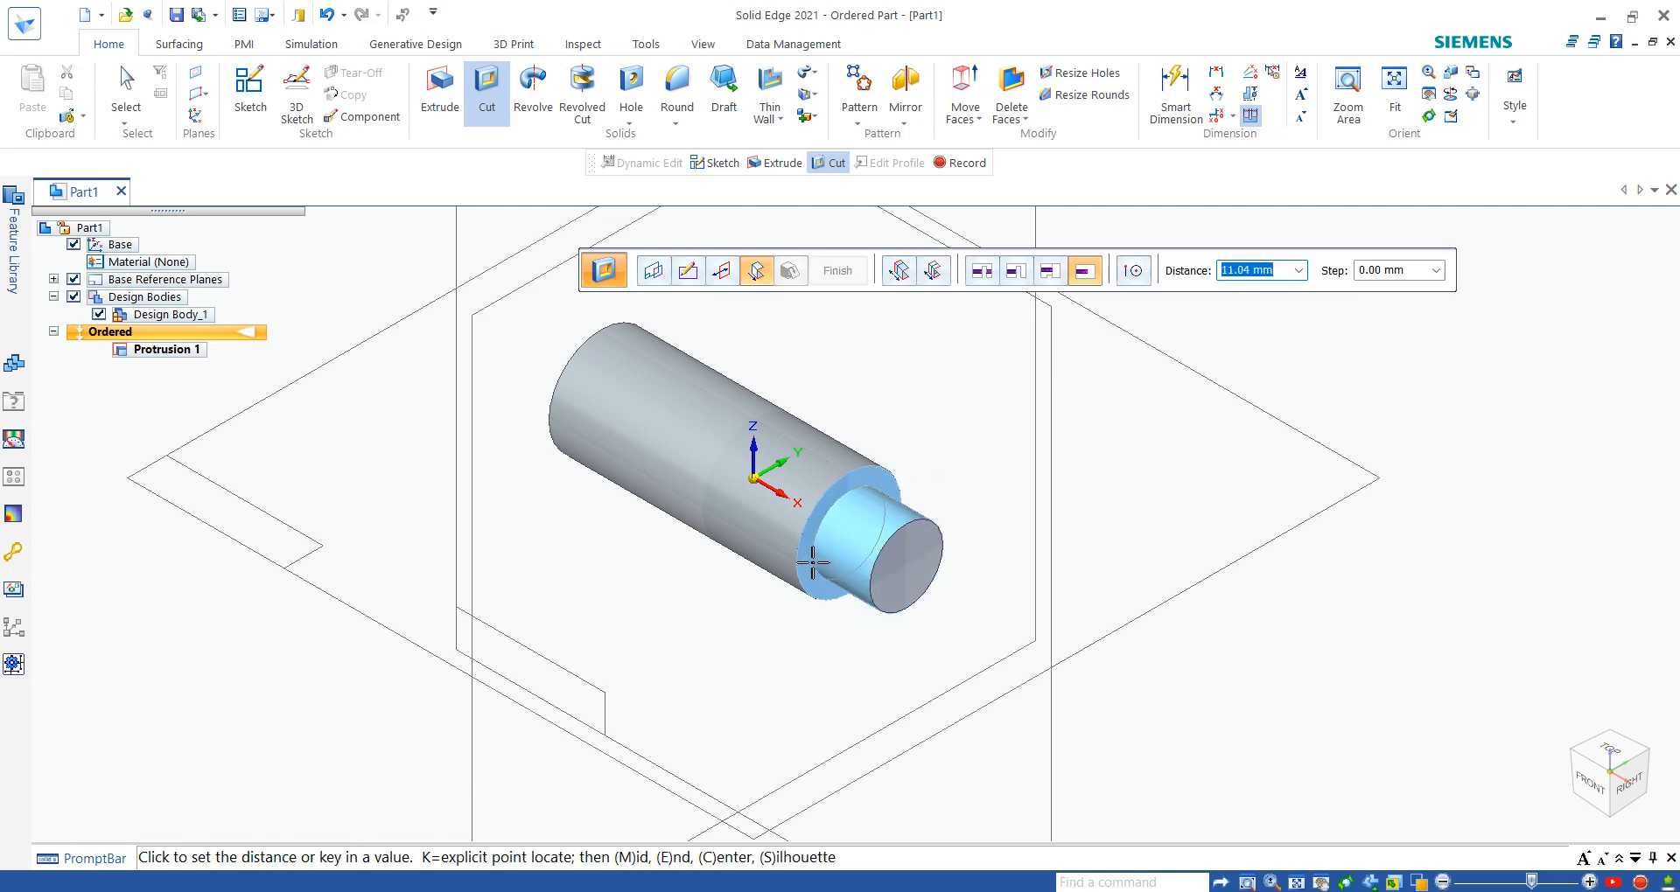
pyautogui.write('11')
pyautogui.press('Return')
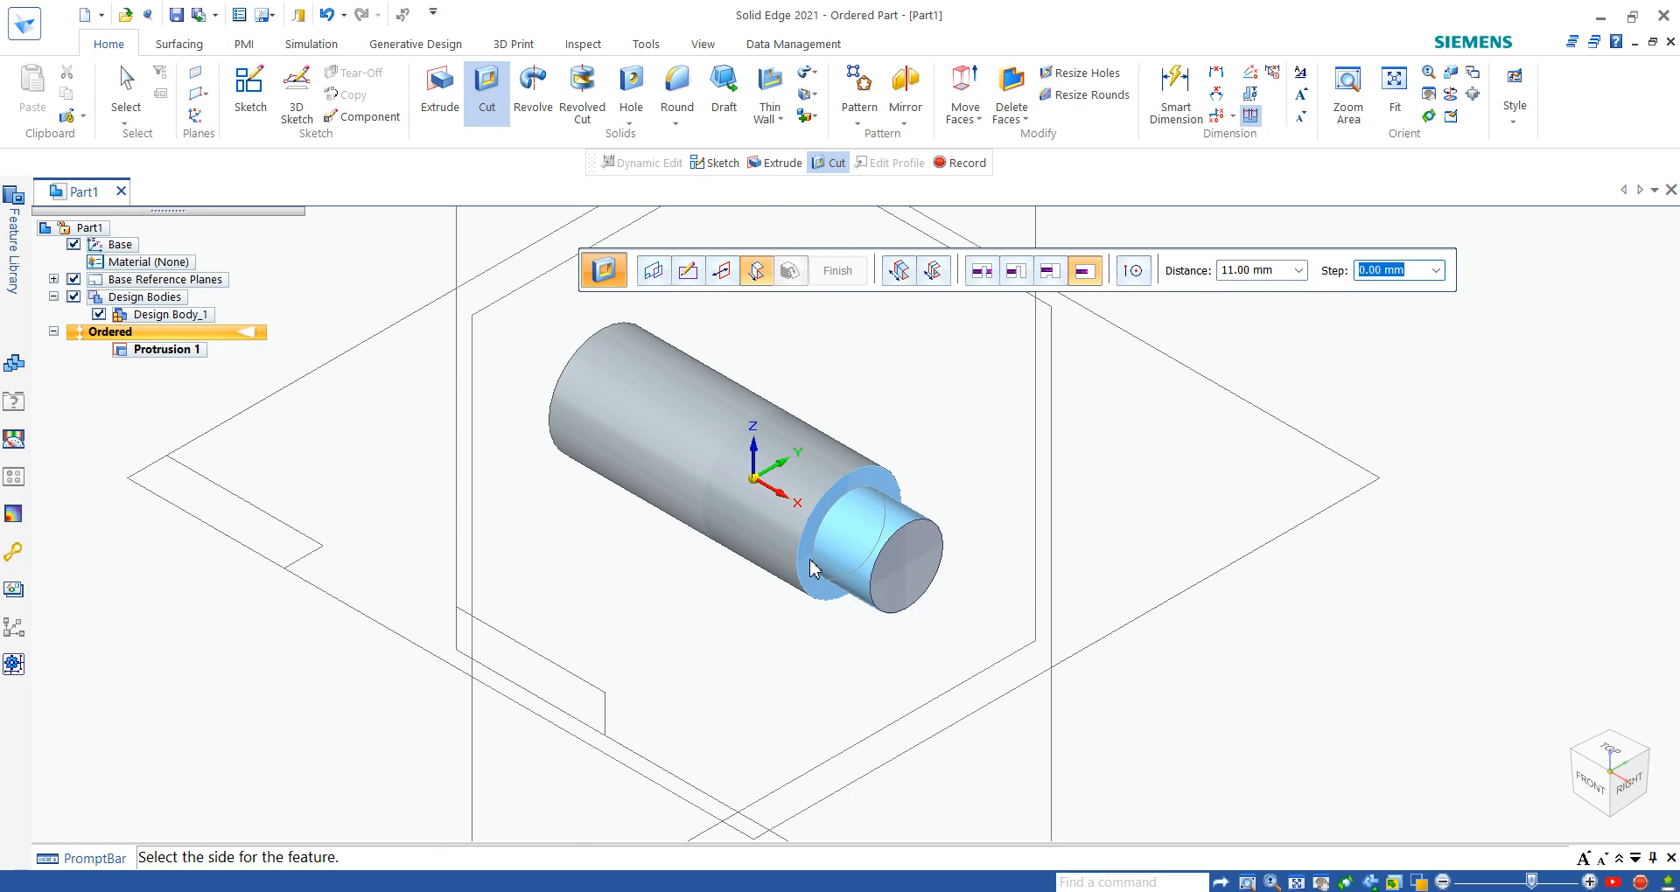
pyautogui.click(813, 570)
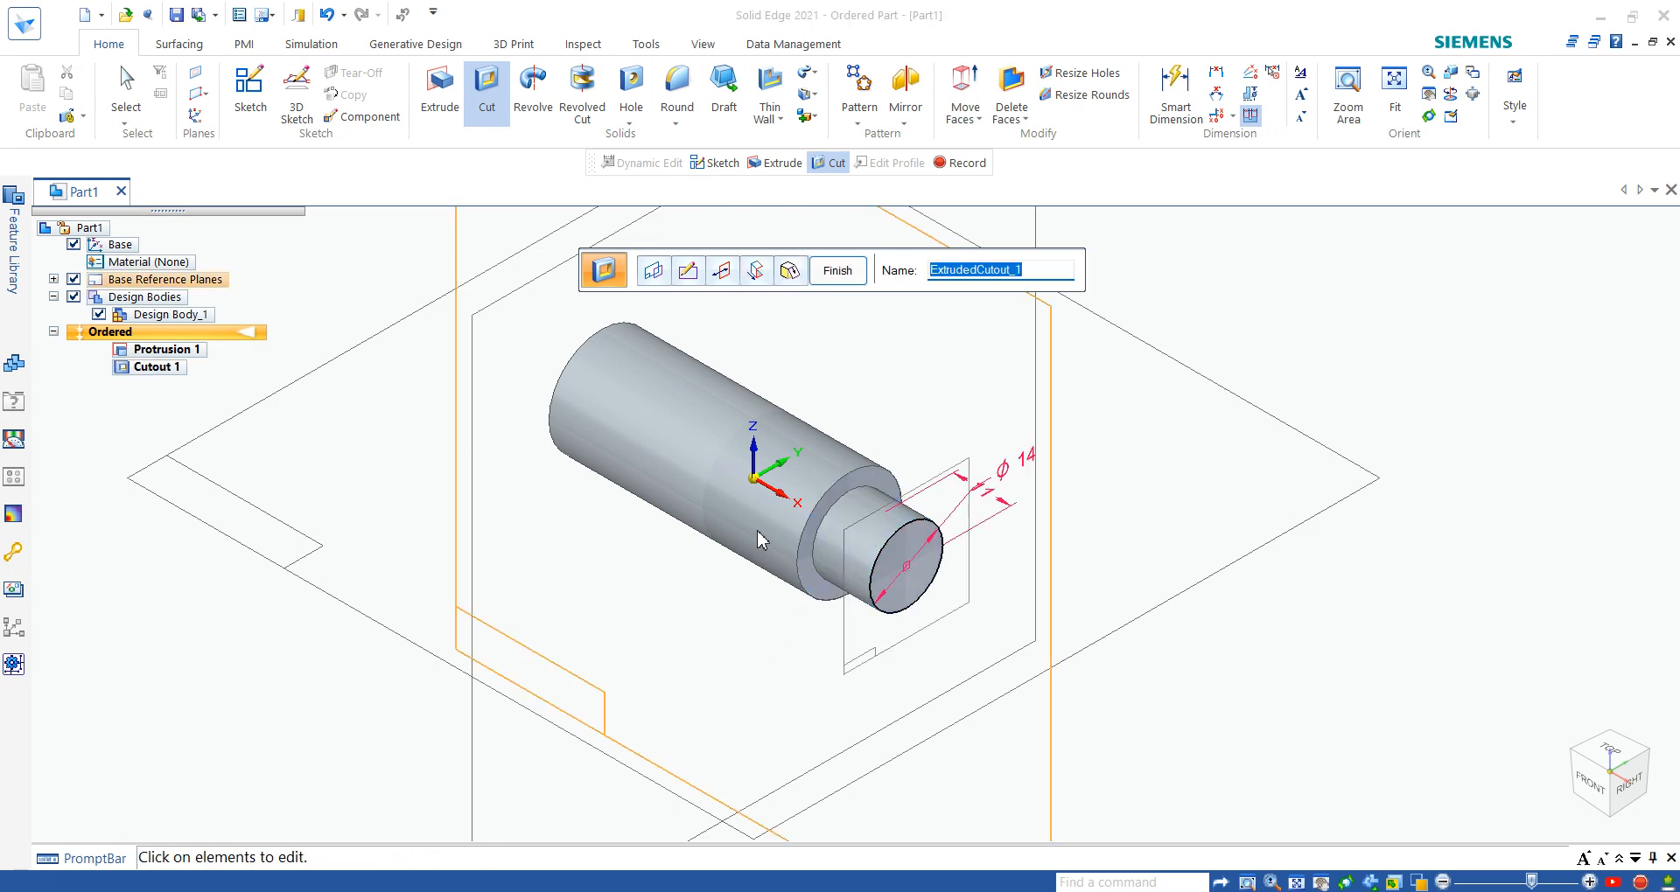
pyautogui.click(837, 270)
pyautogui.press('Escape')
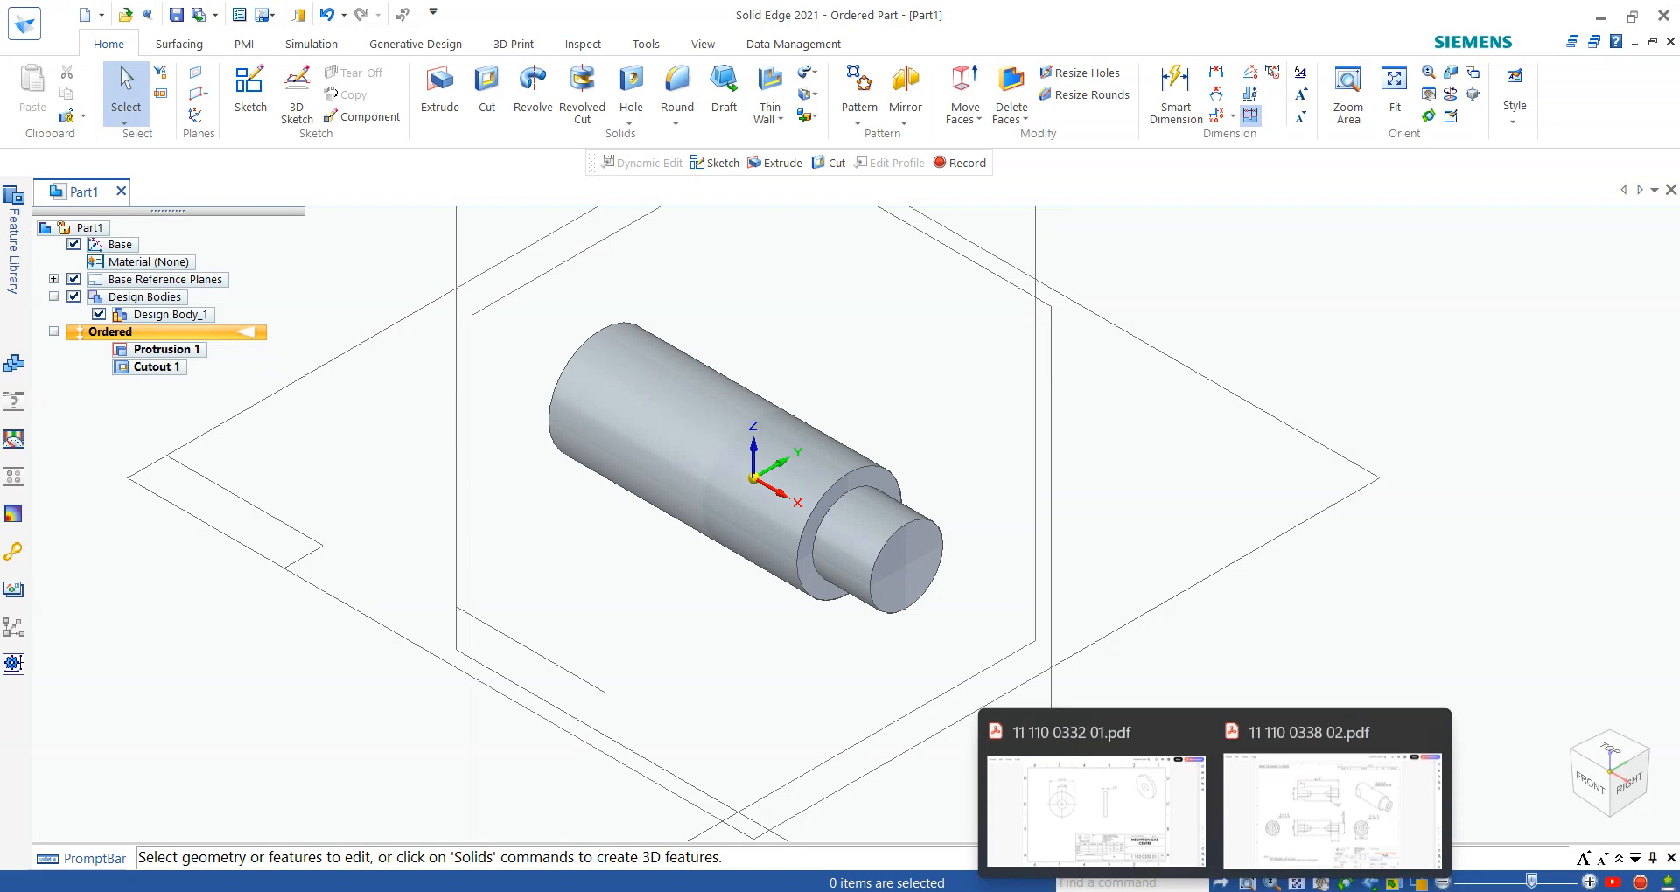
pyautogui.click(1499, 796)
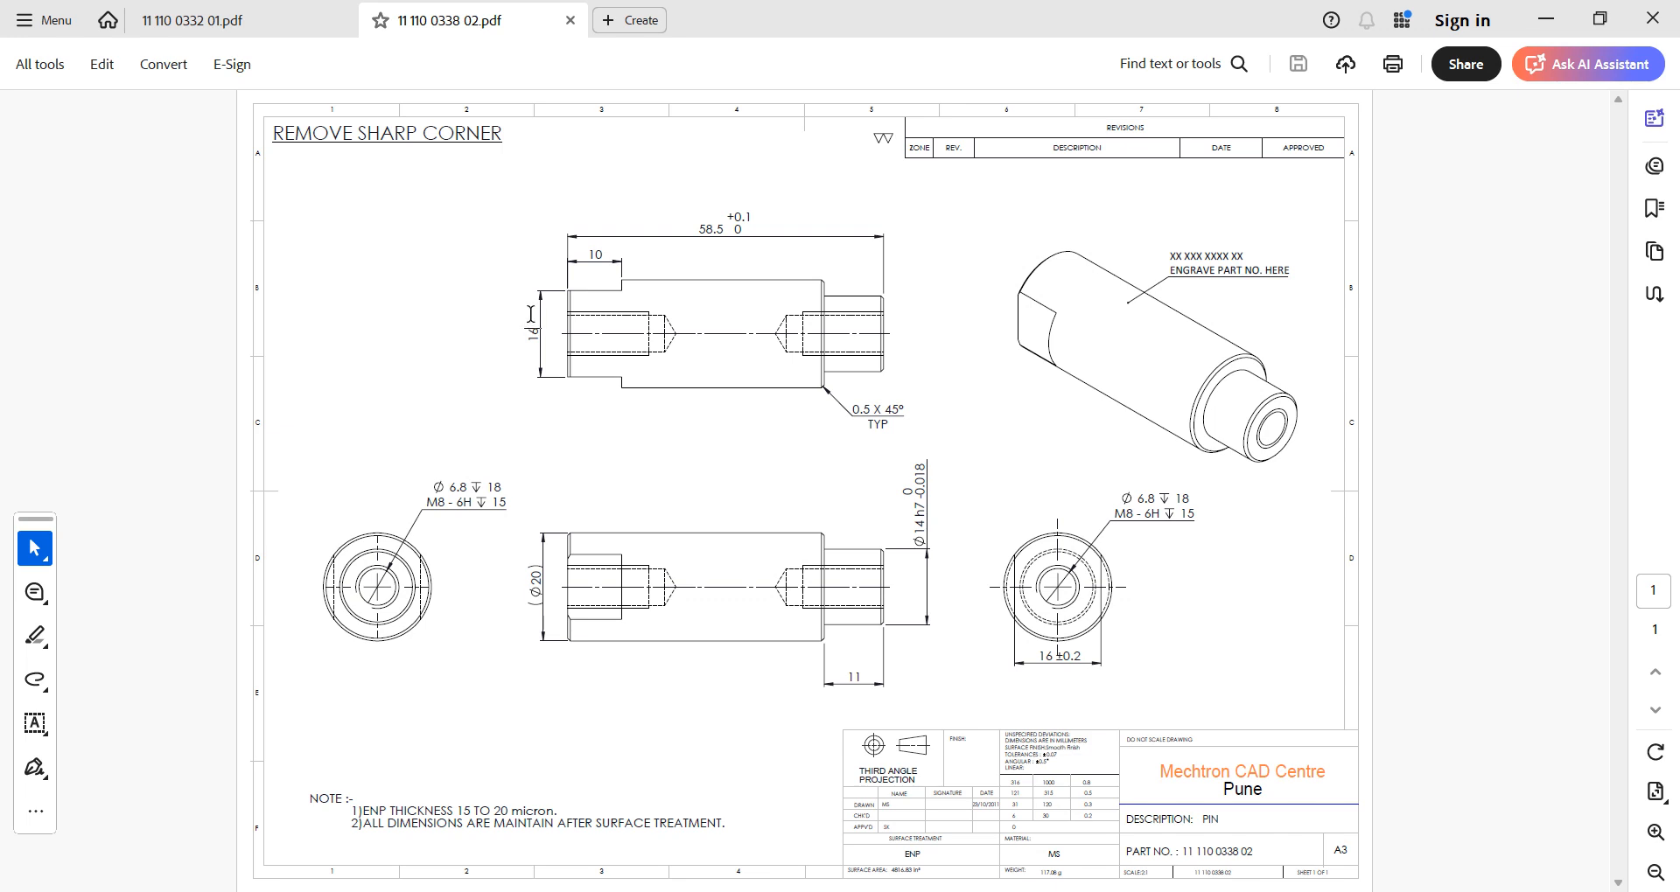
pyautogui.click(471, 374)
pyautogui.click(1263, 891)
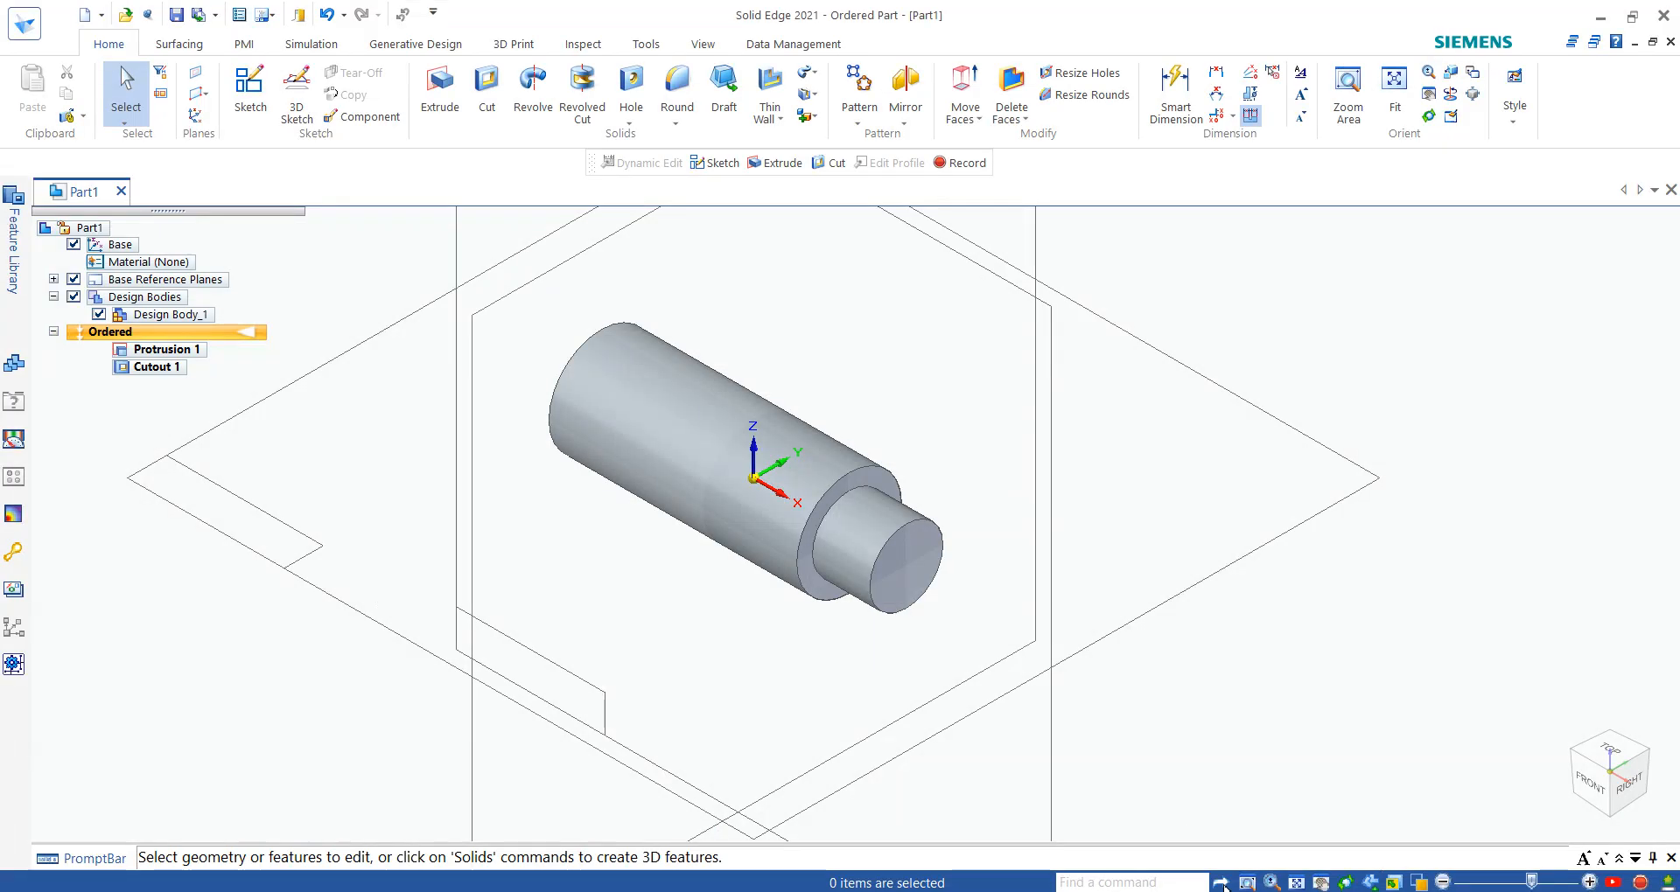
pyautogui.moveTo(338, 491); pyautogui.dragTo(601, 473, button='middle')
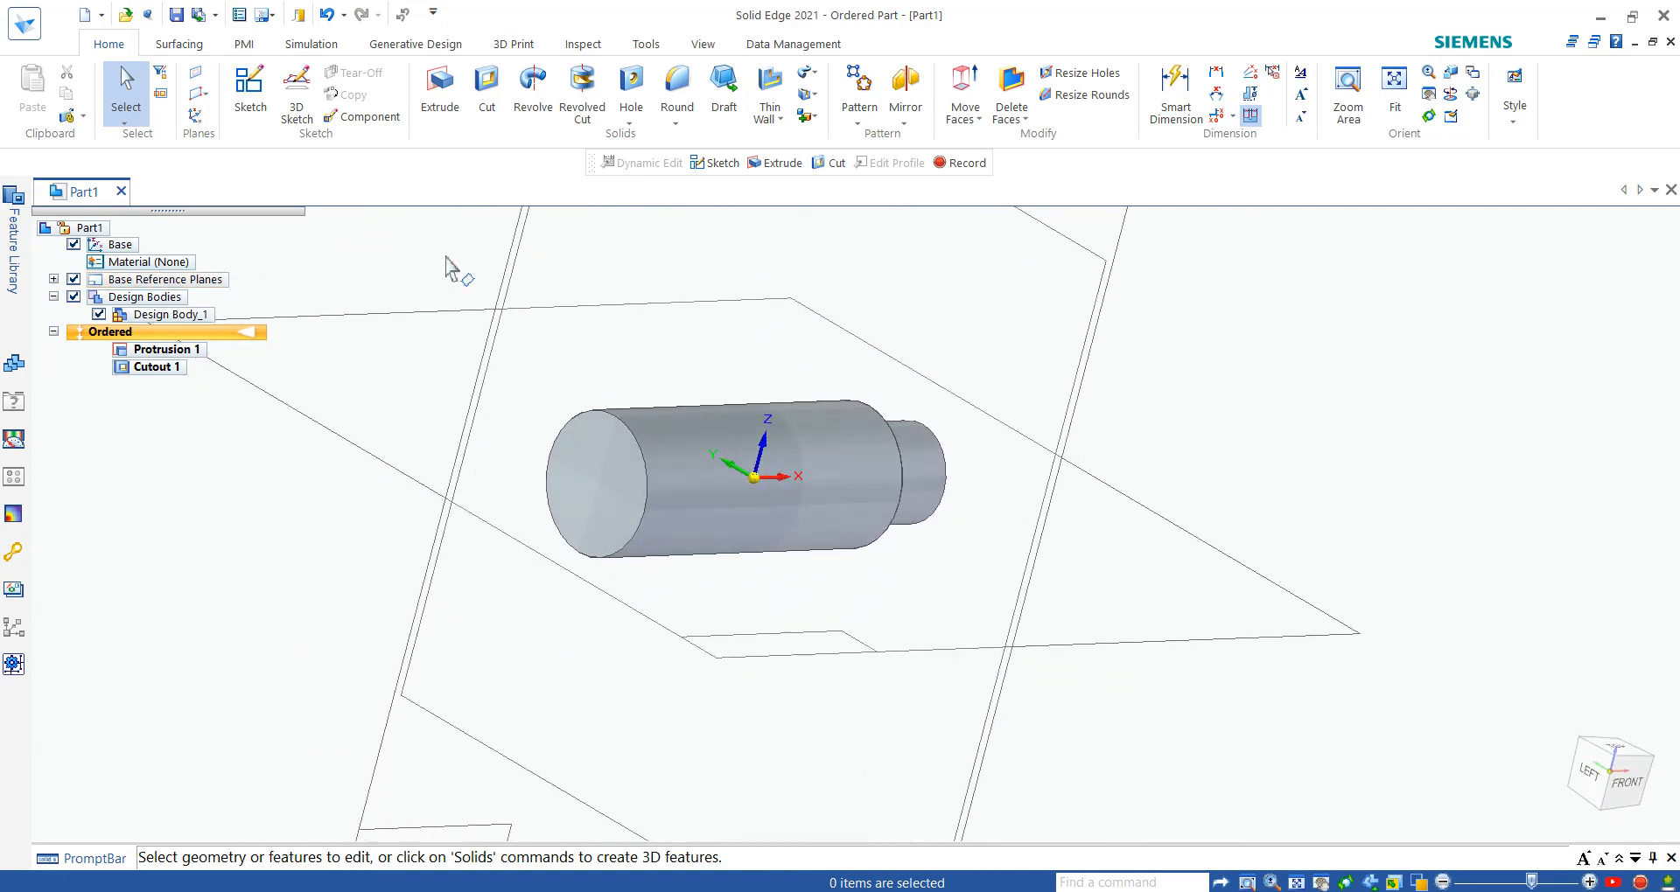
pyautogui.click(486, 88)
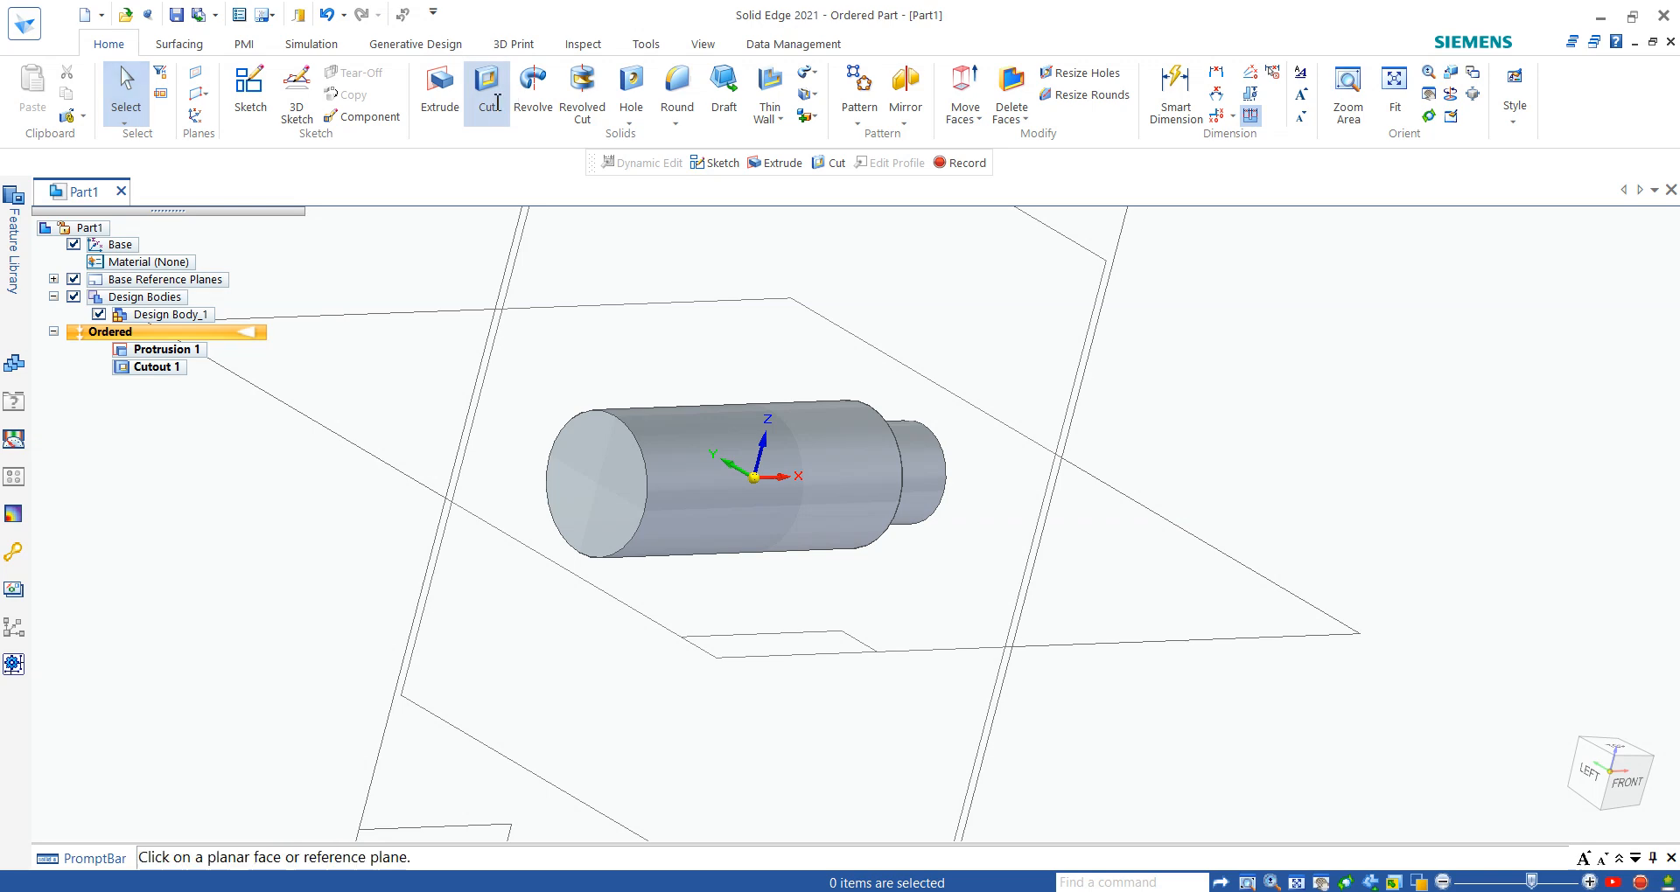
pyautogui.click(591, 461)
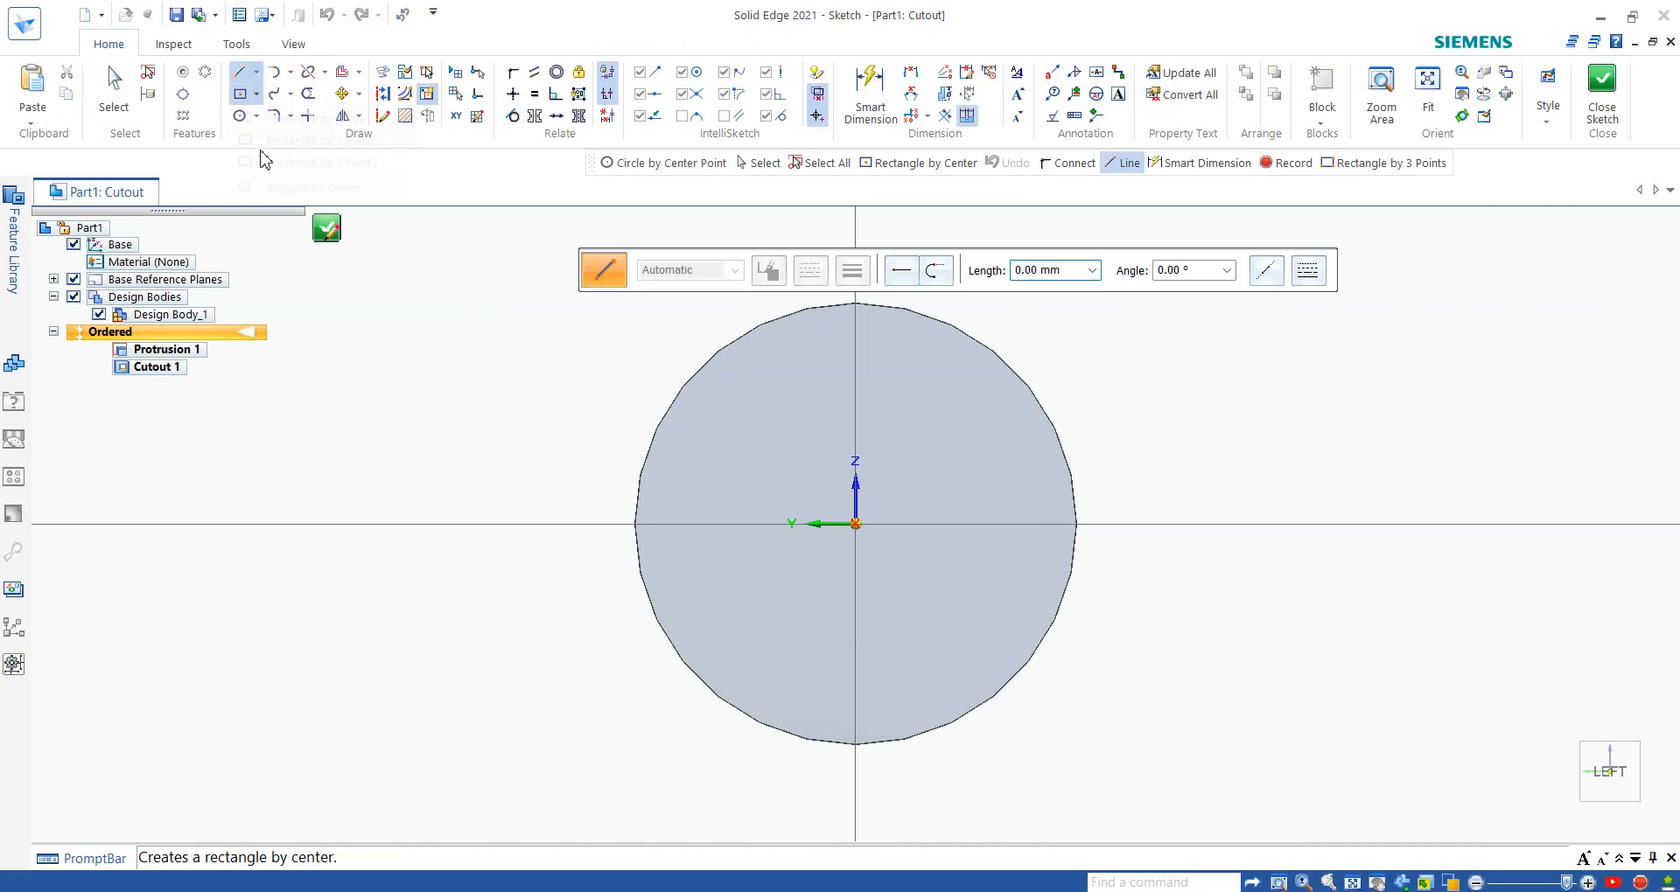
# - Sketch a rectangle centred on the origin, about 12.1 mm wide and 23.2 mm high, extending past the circular face
pyautogui.click(257, 94)
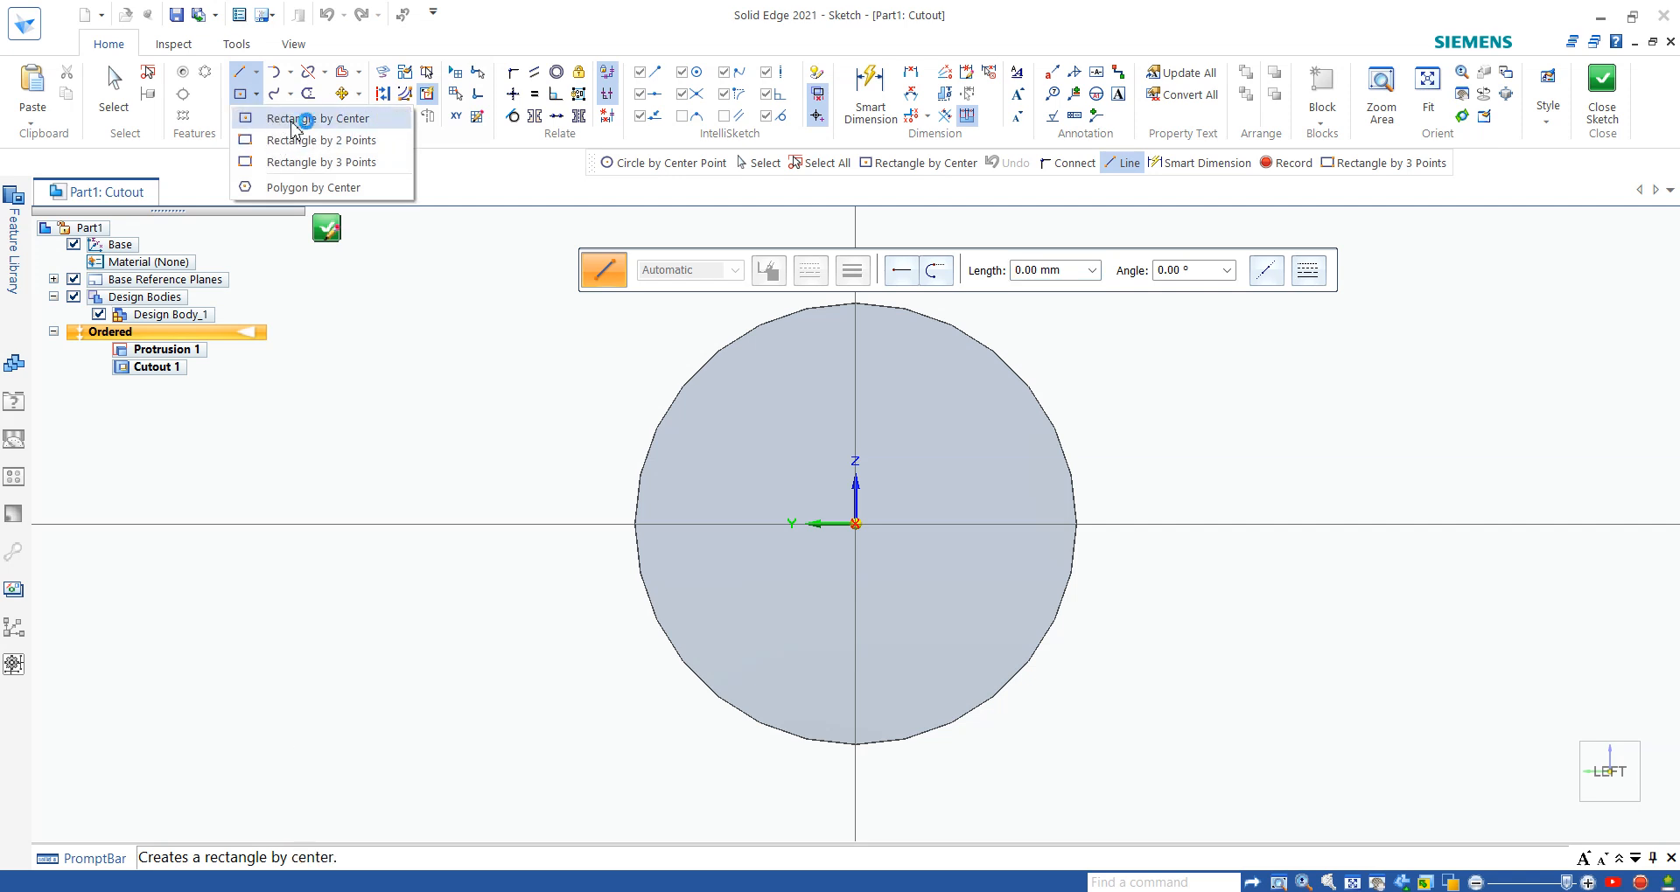
pyautogui.click(296, 127)
pyautogui.scroll(-1, 858, 536)
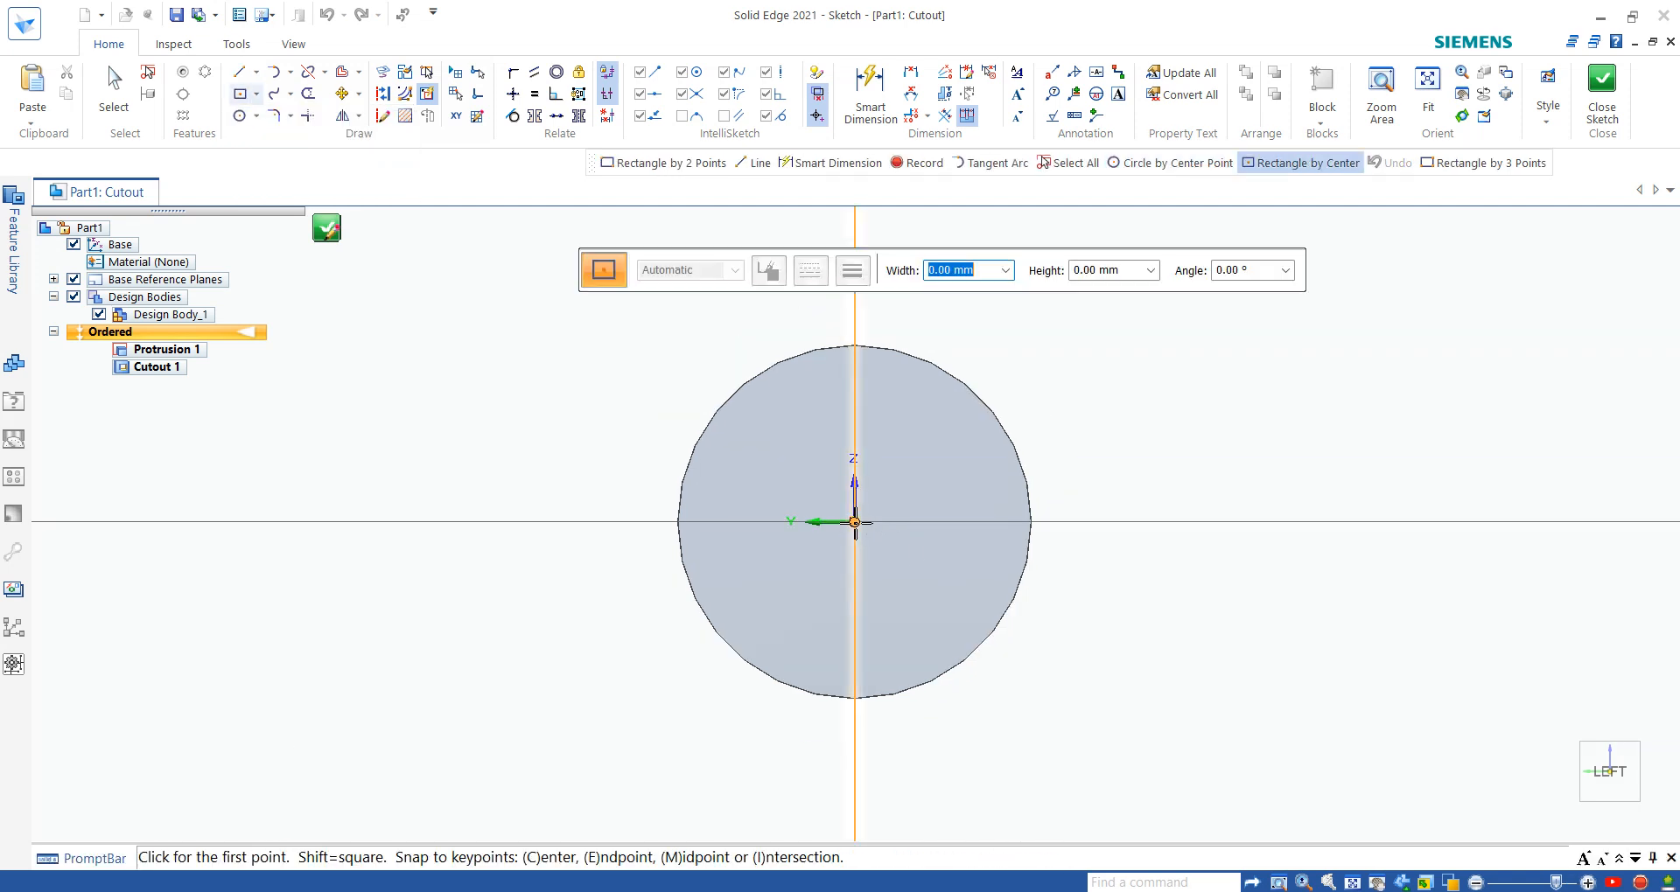
pyautogui.click(854, 522)
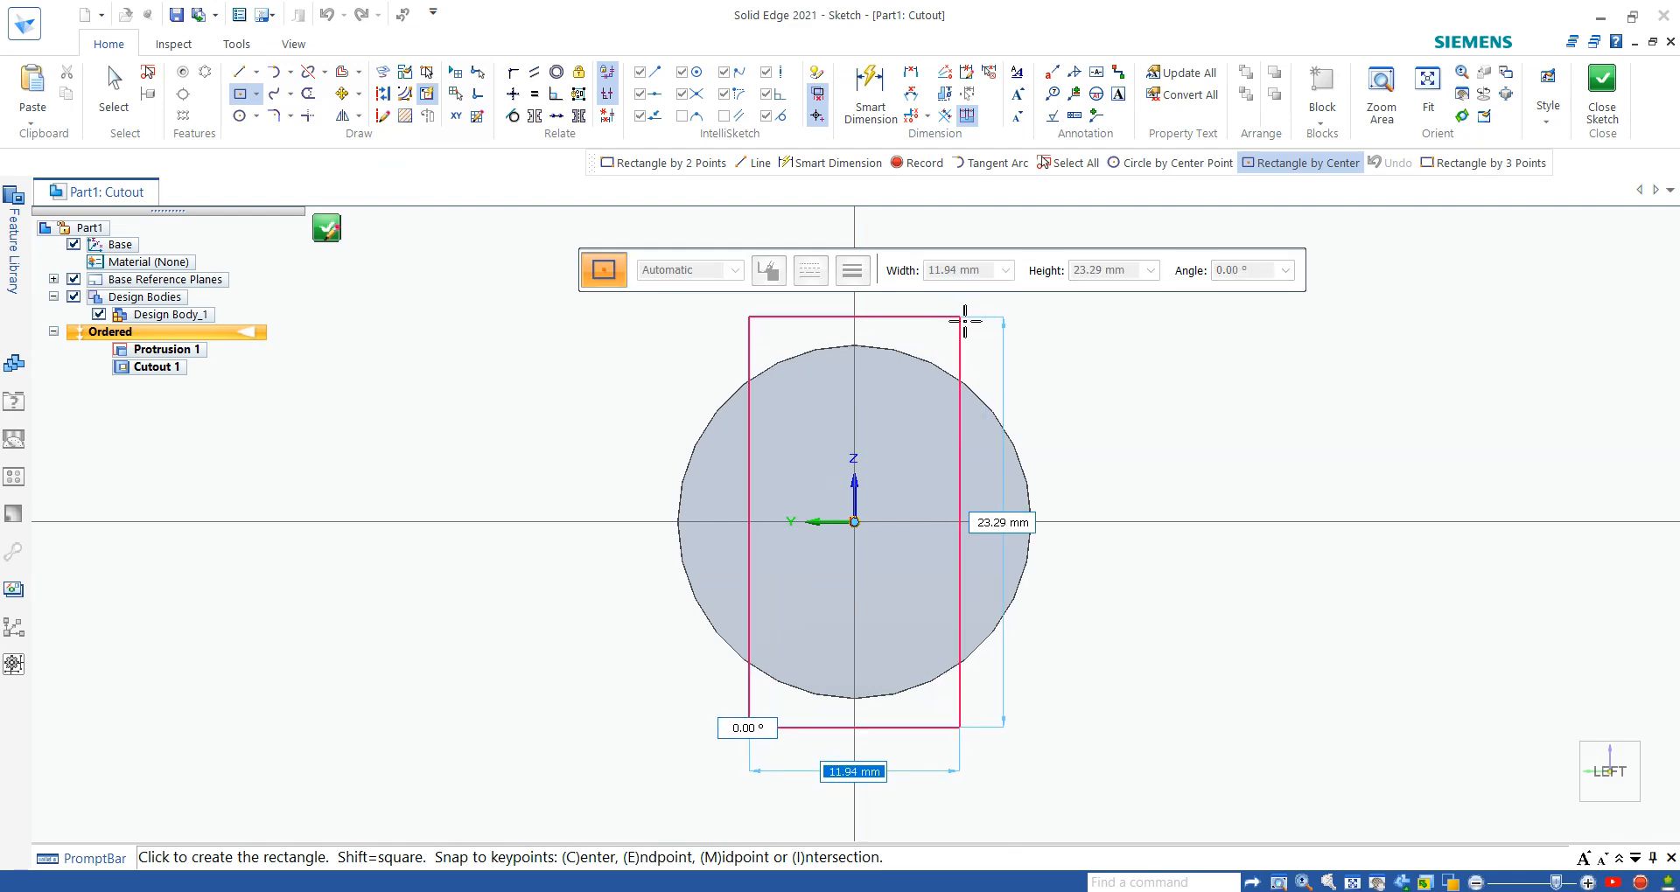
pyautogui.click(962, 319)
# - Dimension the distance between the rectangle's two vertical sides and set it to 16 mm
pyautogui.click(871, 92)
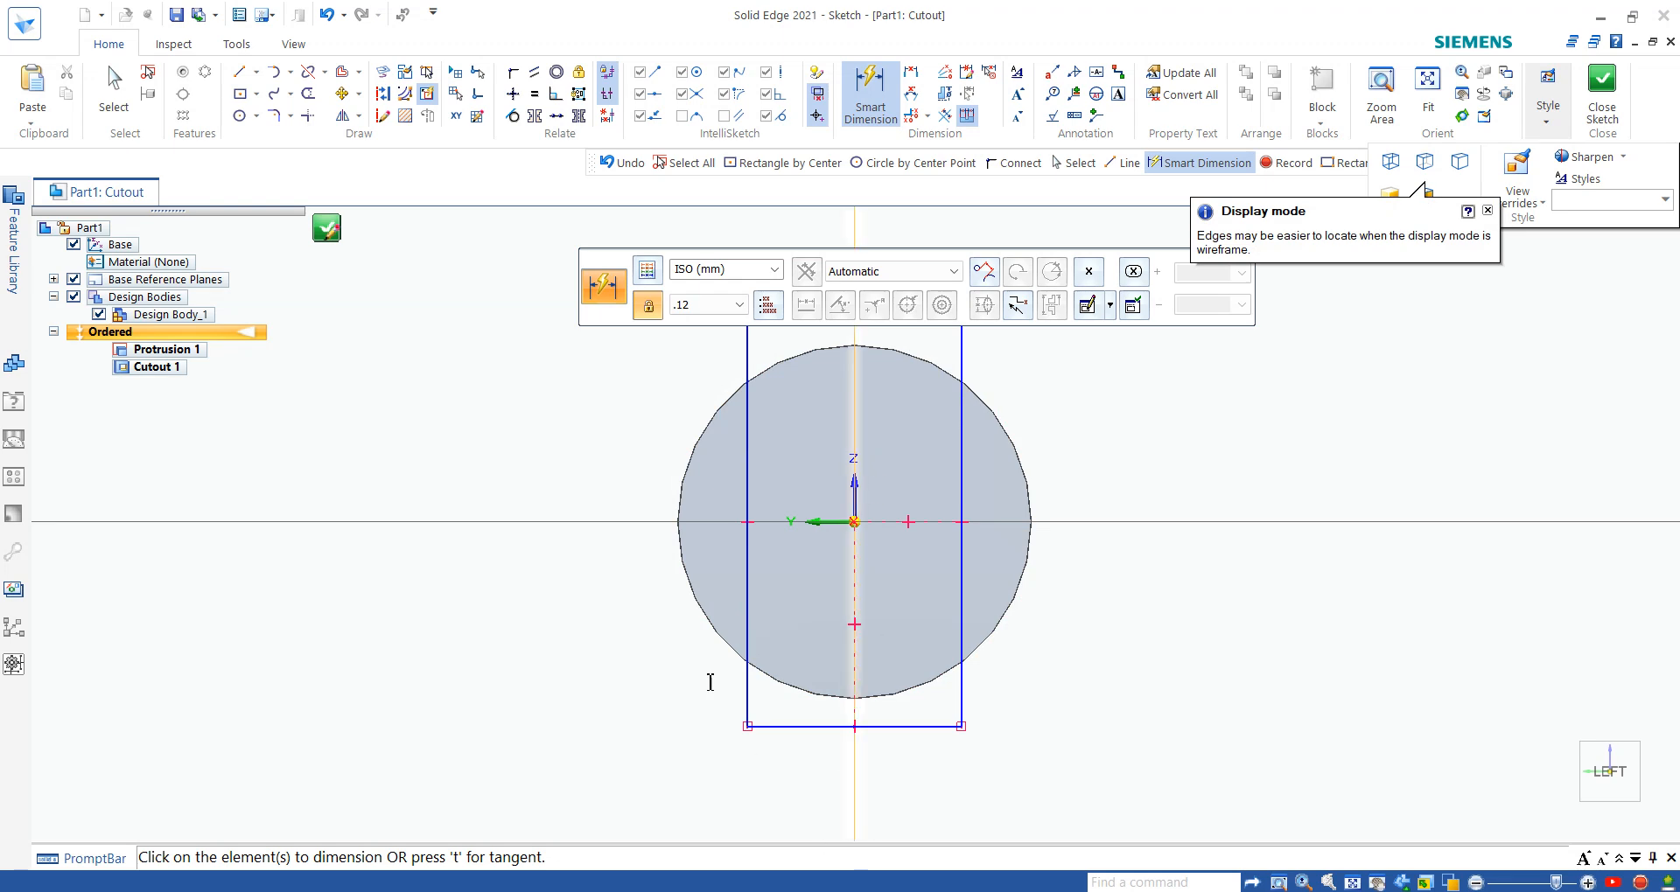
pyautogui.click(748, 477)
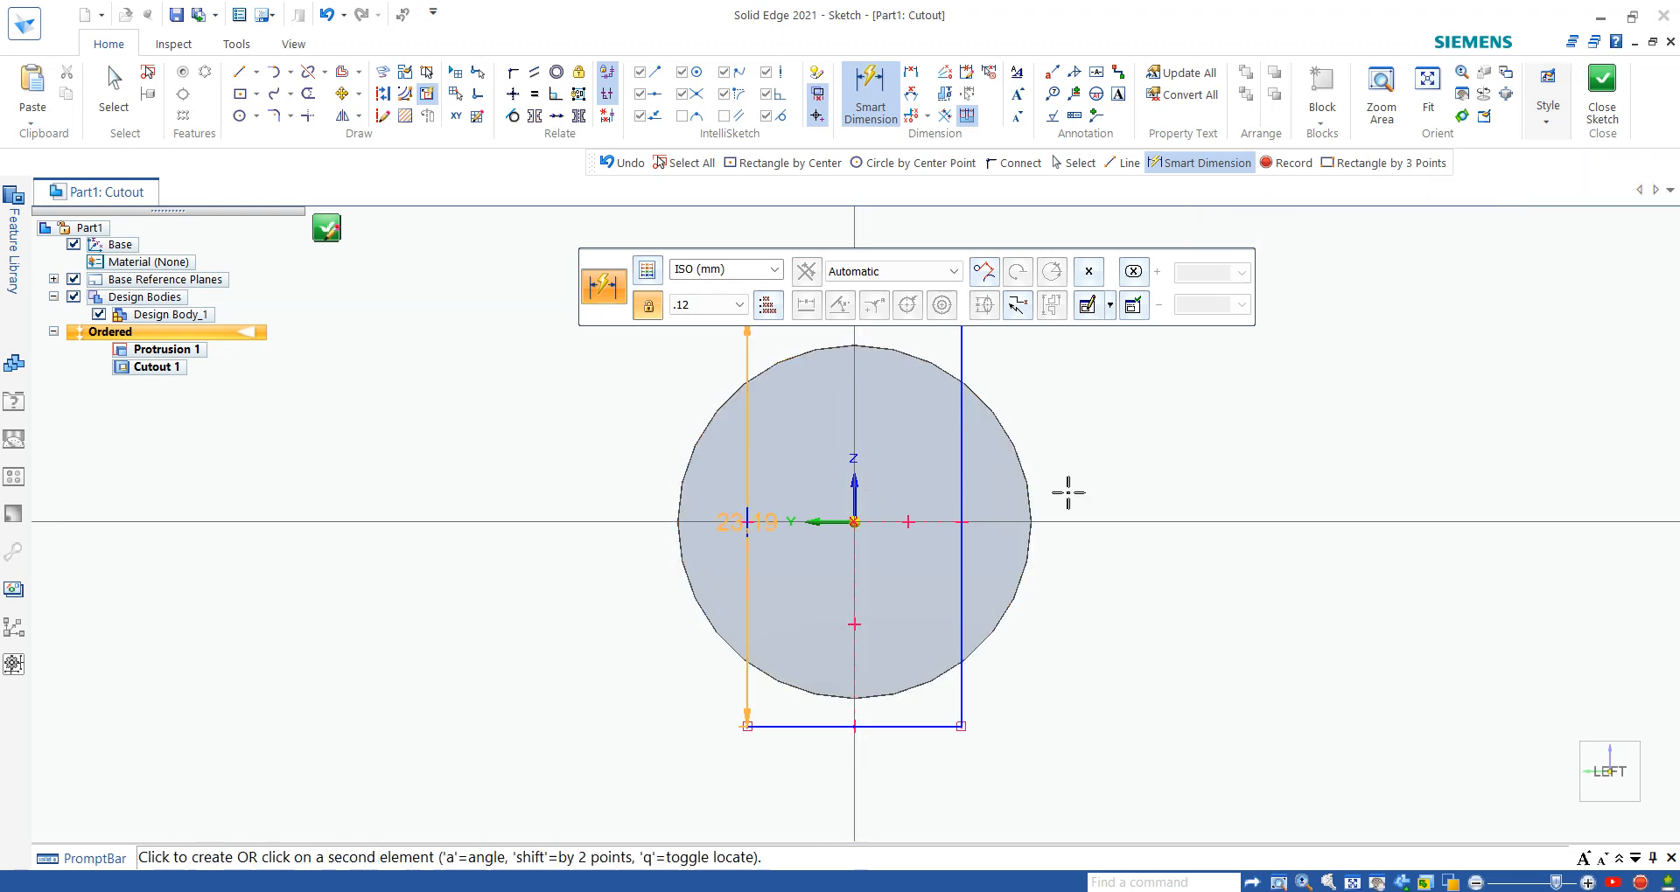
pyautogui.click(963, 481)
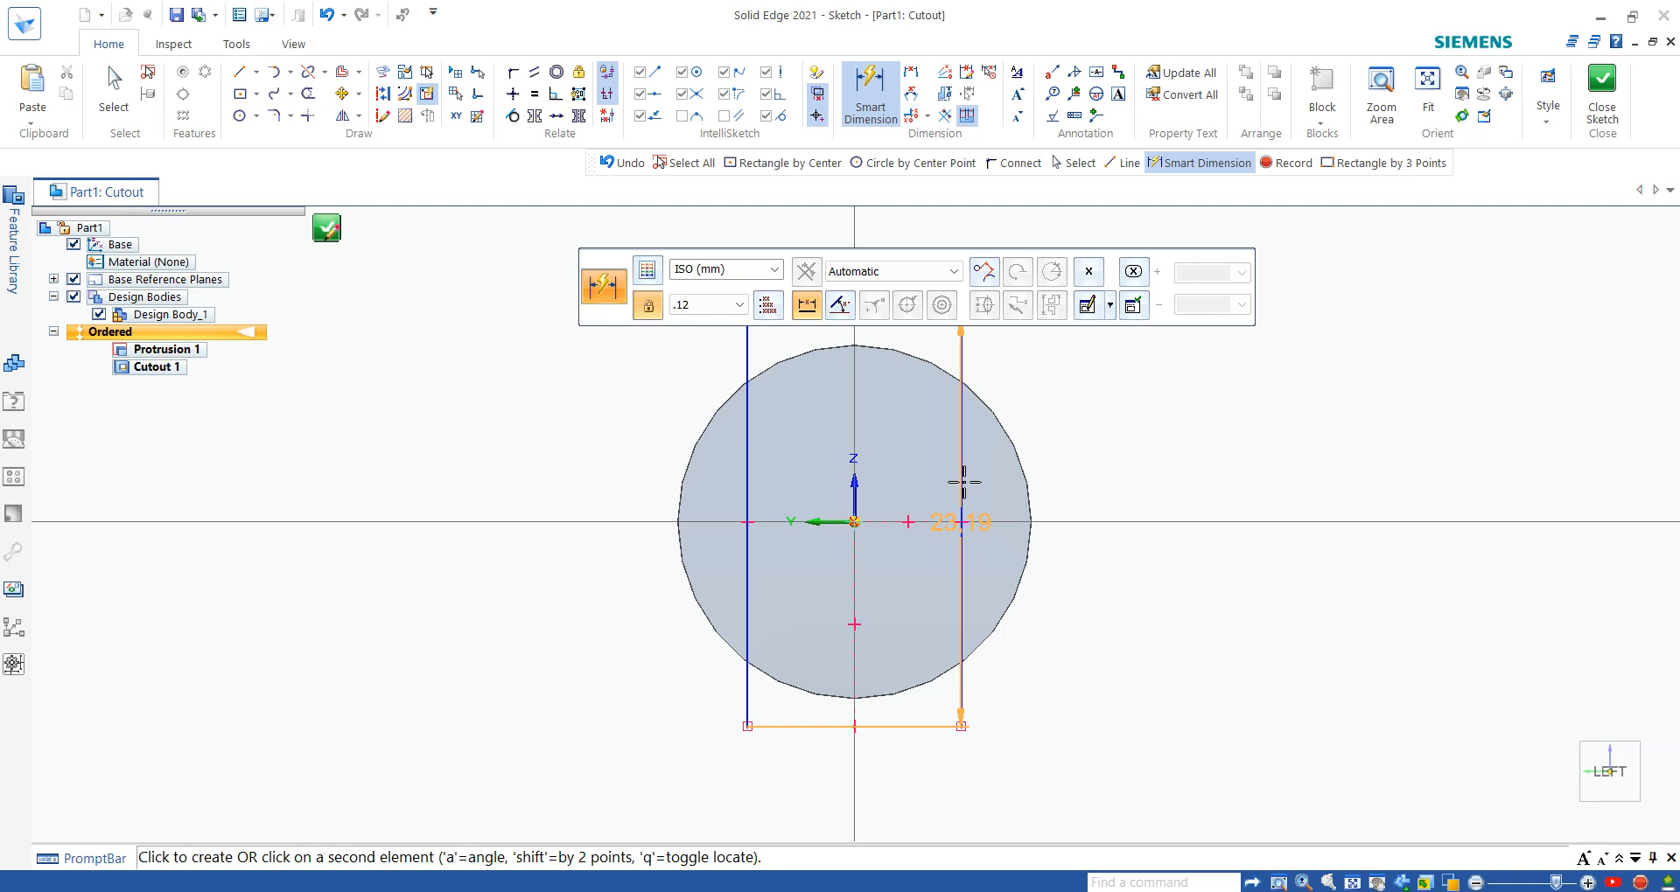
pyautogui.click(997, 803)
pyautogui.write('16')
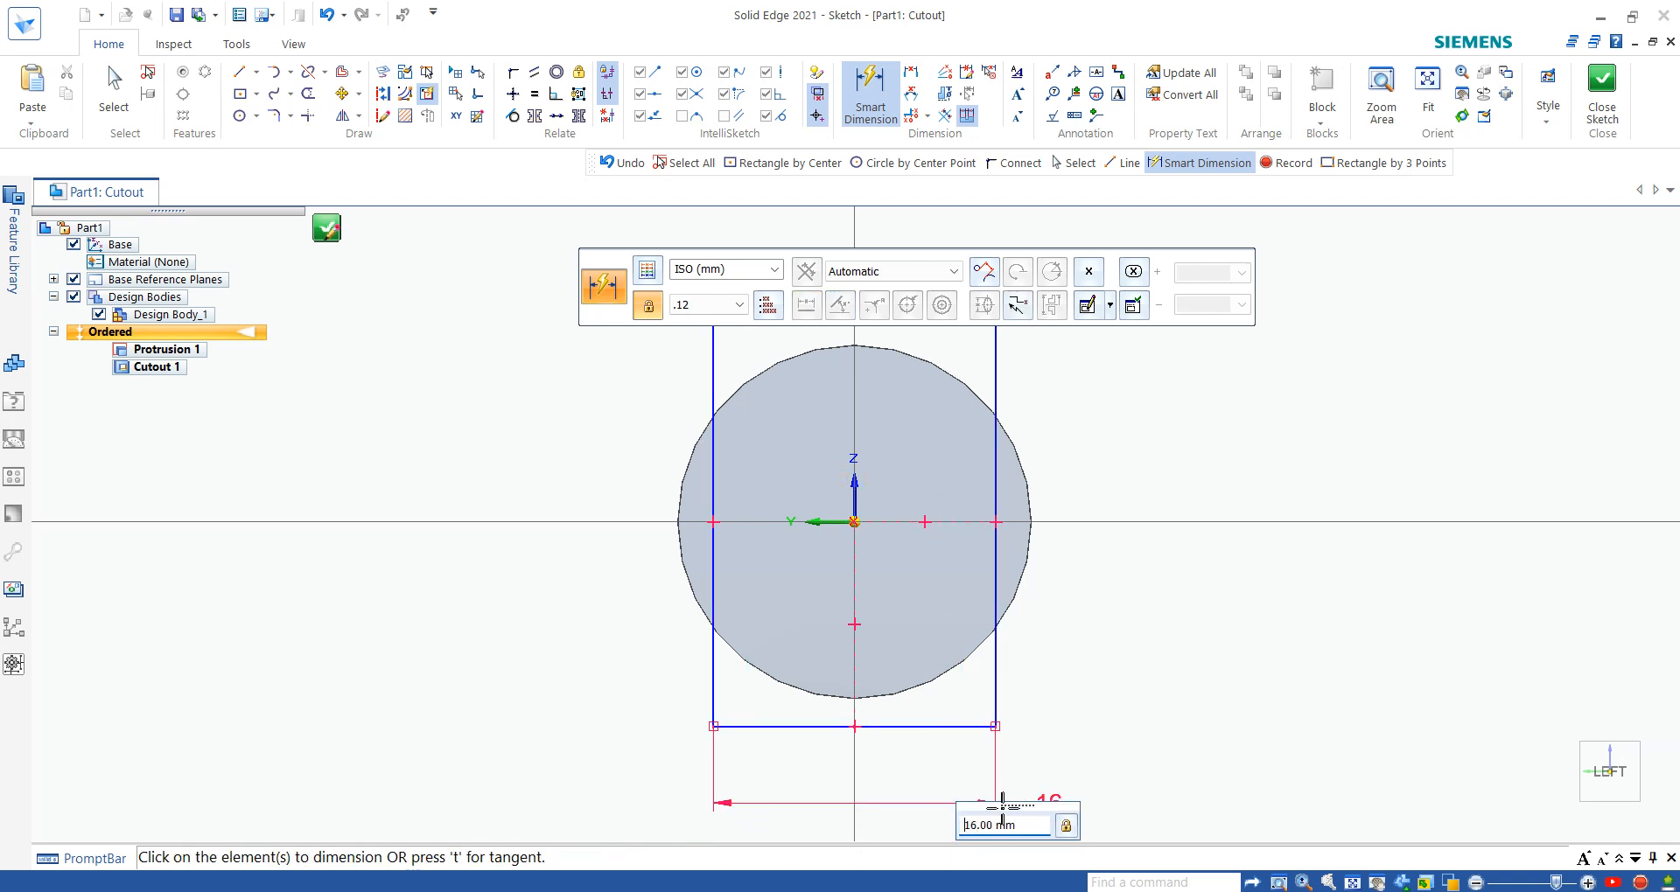
pyautogui.press('Return')
# - Dimension the rectangle's height, set it to 25 mm, and close the sketch
pyautogui.scroll(-3, 994, 800)
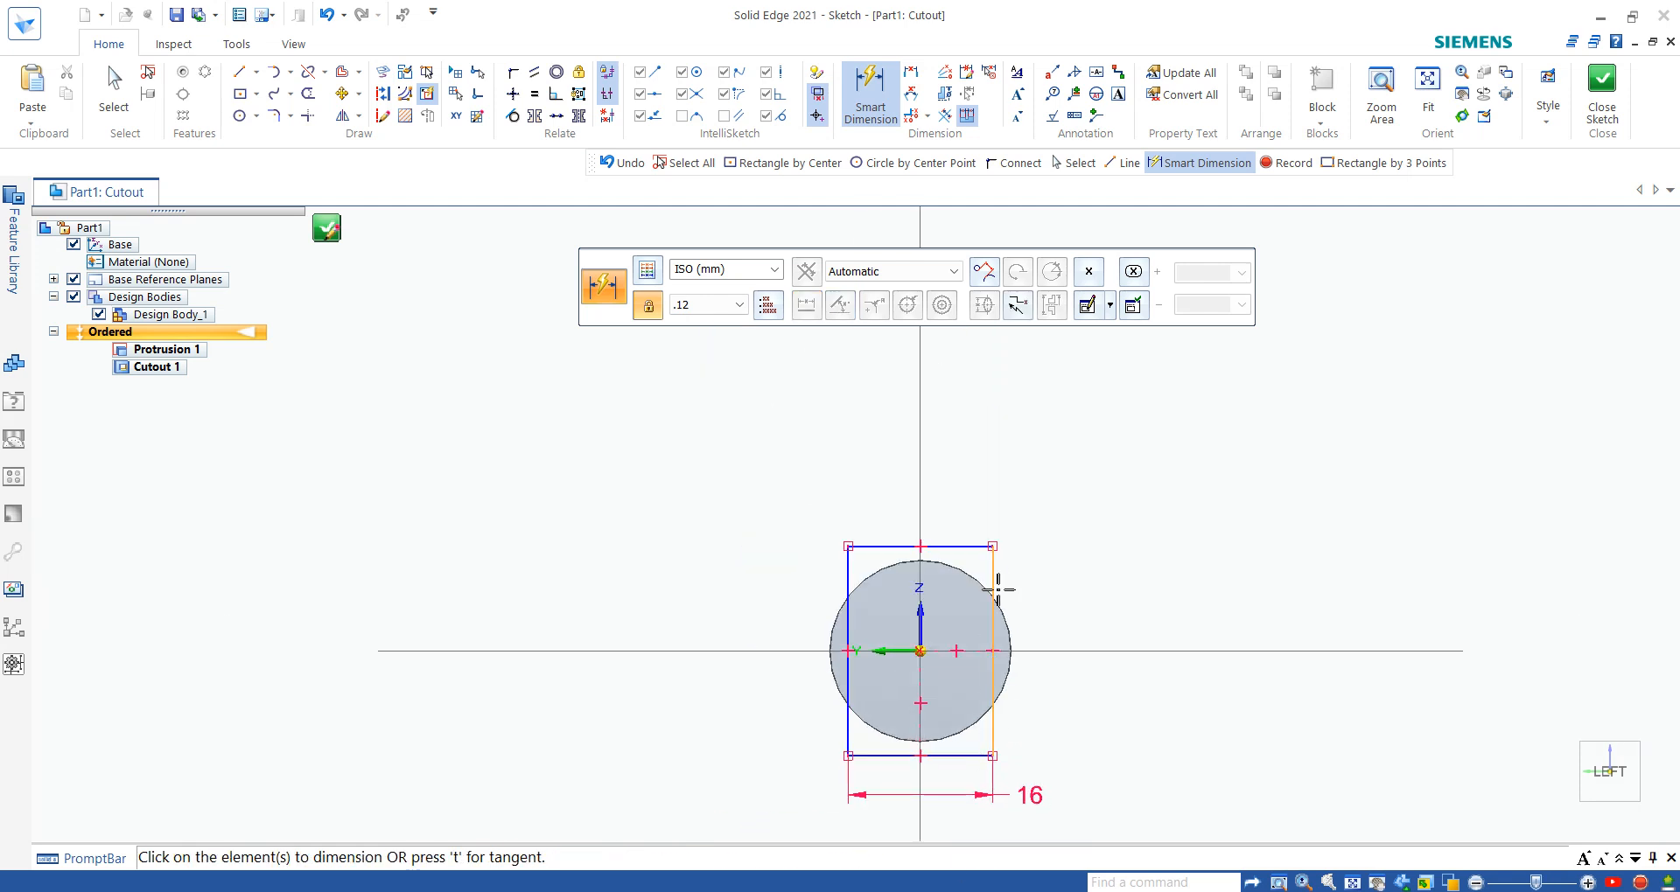
pyautogui.click(967, 546)
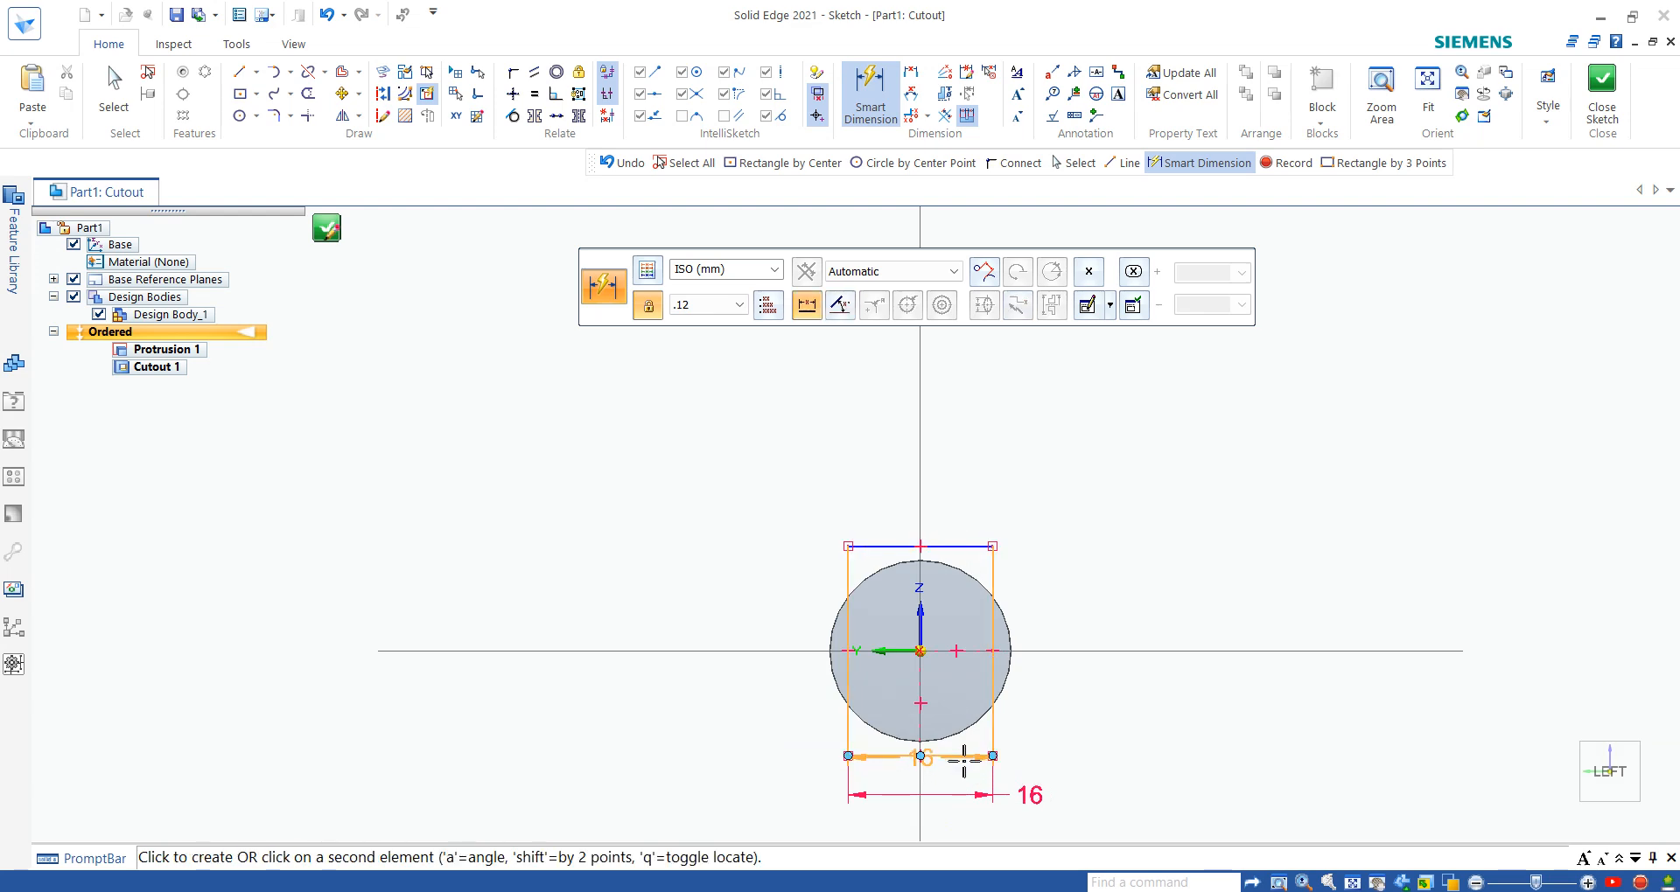
pyautogui.click(962, 758)
pyautogui.click(1086, 666)
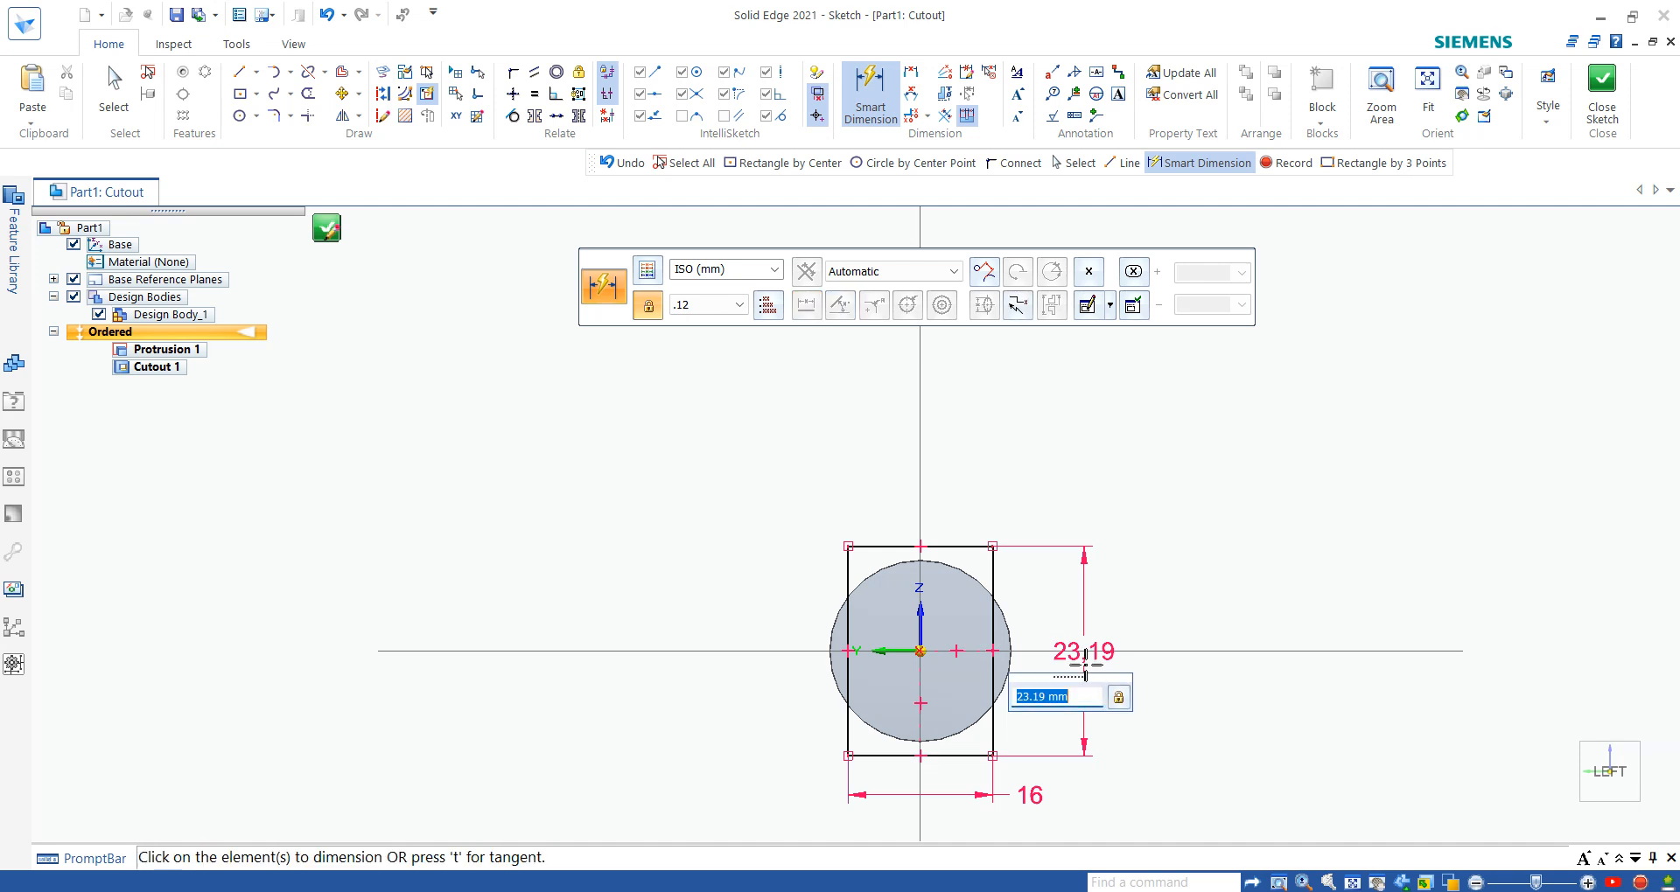
pyautogui.press('Return')
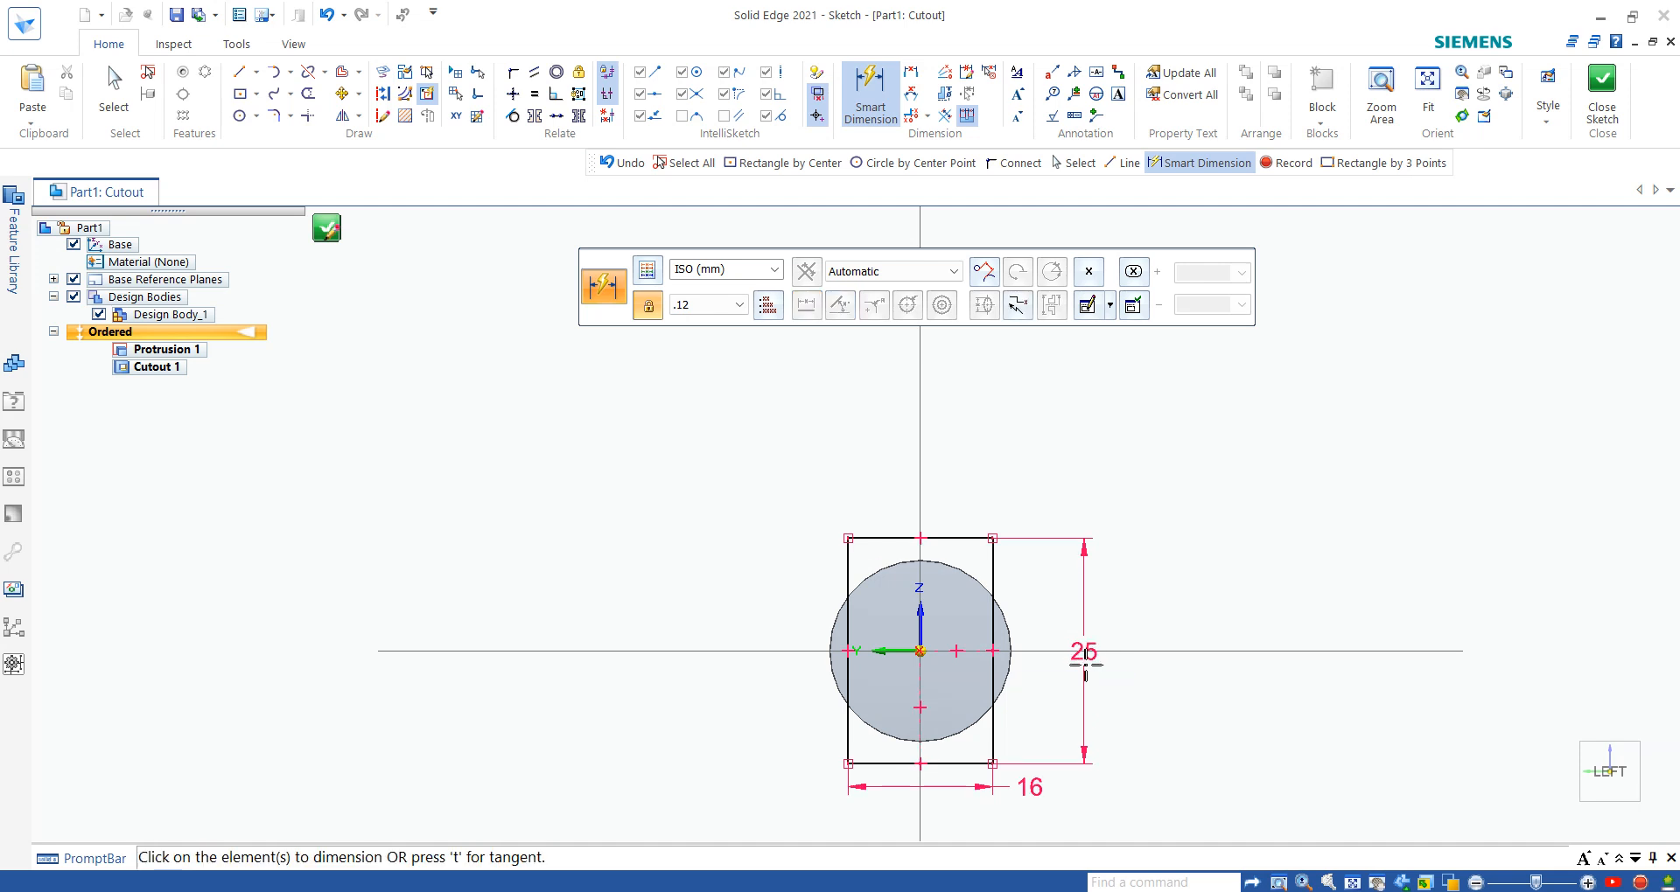
pyautogui.scroll(2, 734, 566)
pyautogui.scroll(-2, 761, 612)
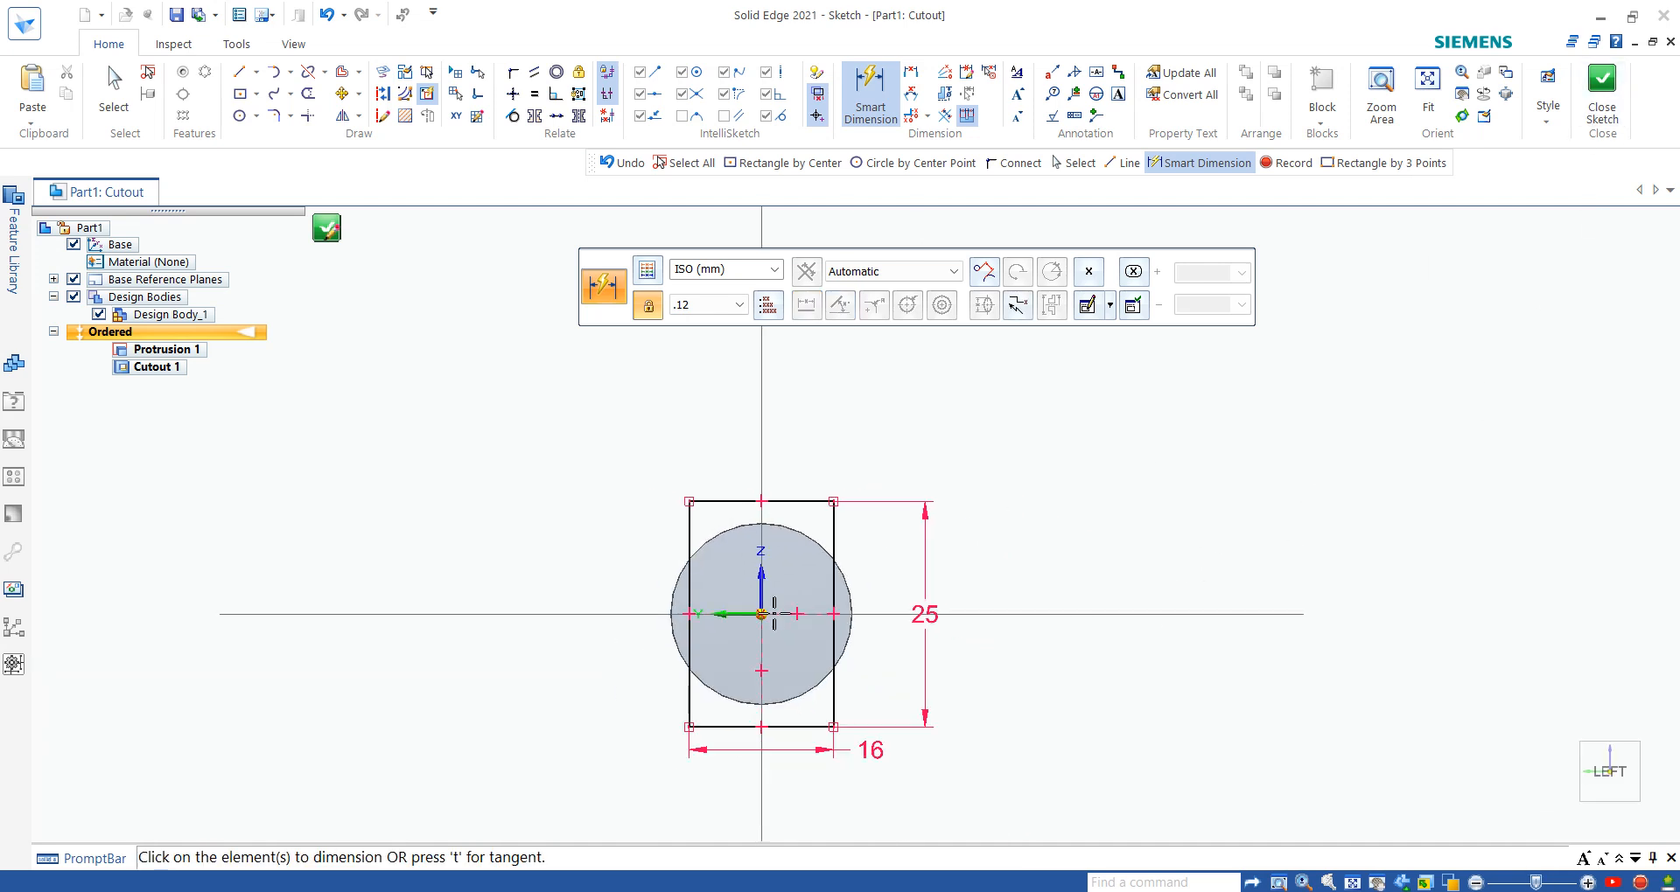
pyautogui.scroll(3, 746, 761)
pyautogui.scroll(-1, 784, 521)
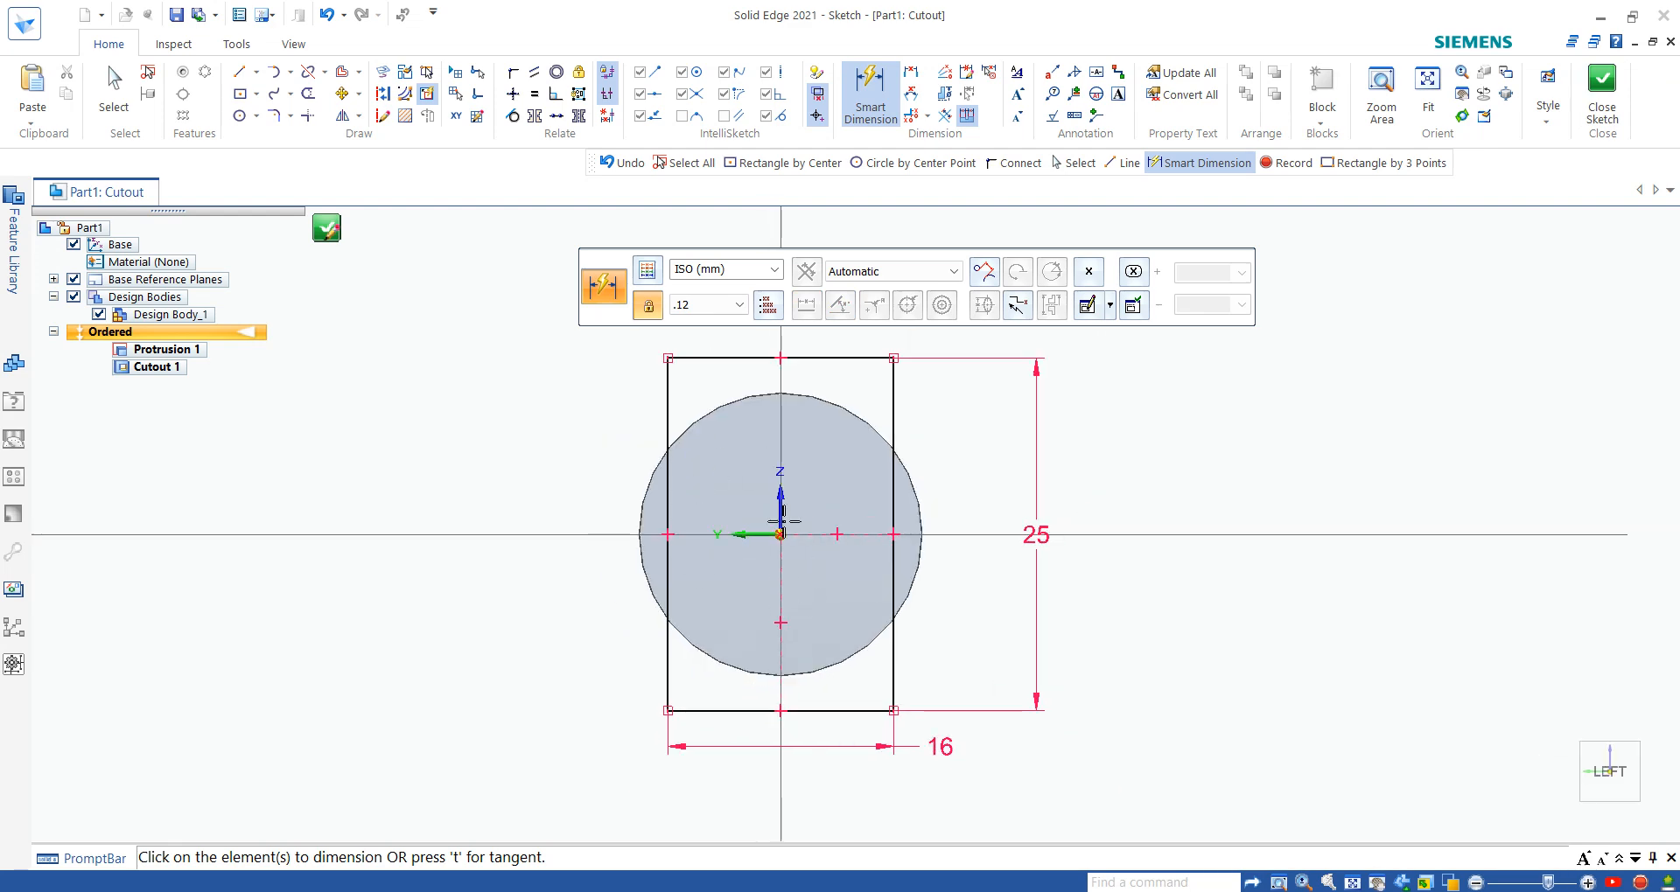
pyautogui.click(778, 359)
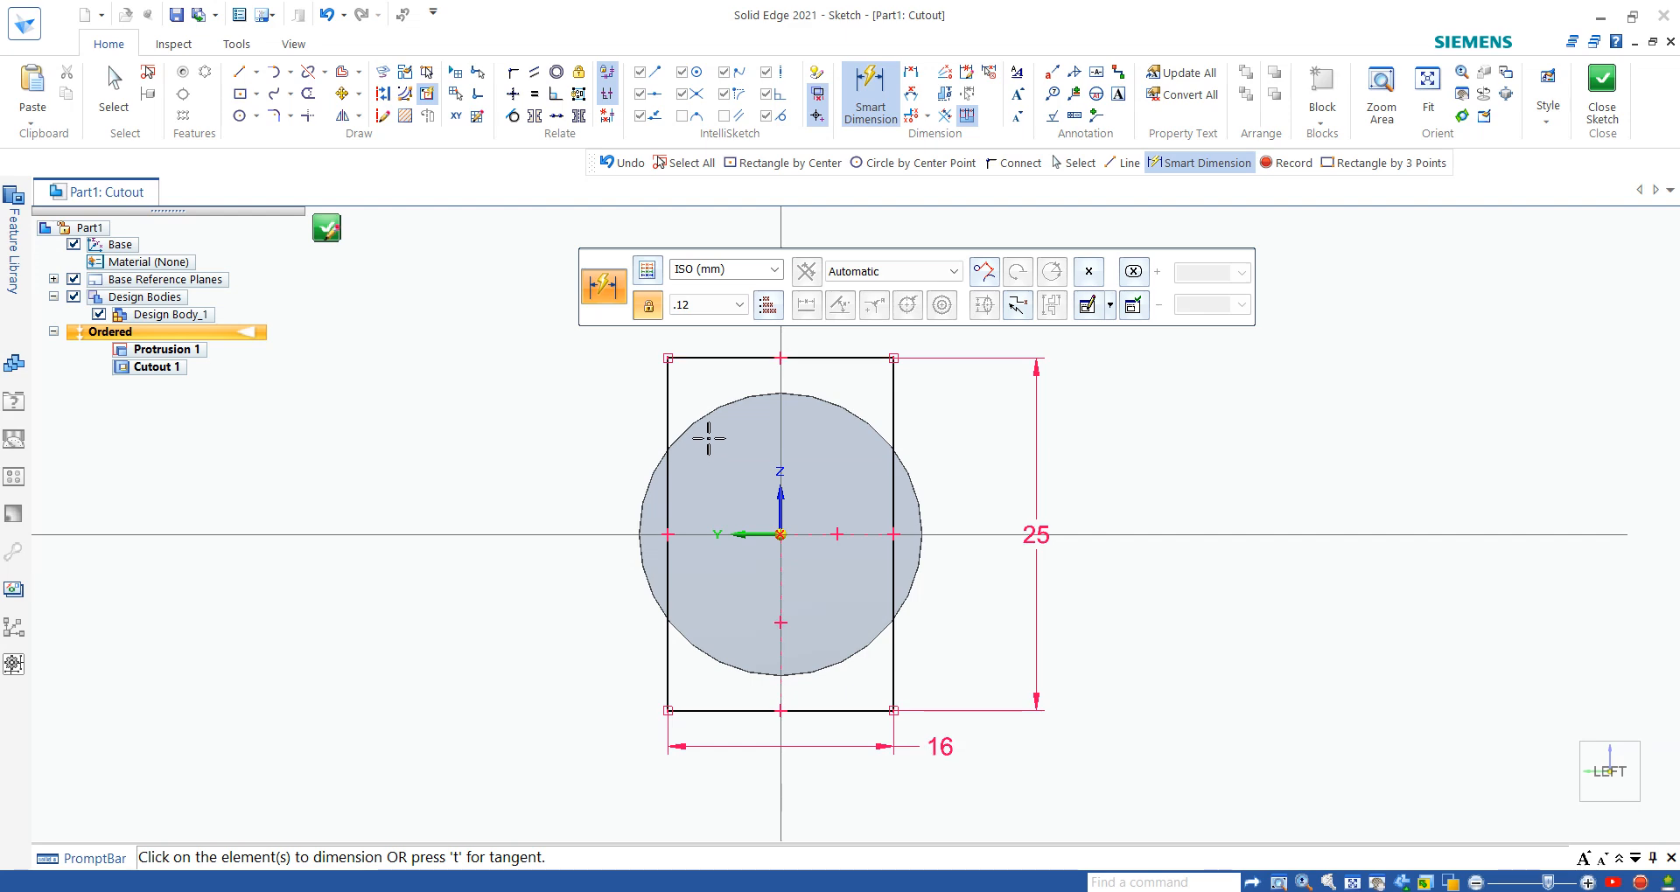
pyautogui.click(1603, 103)
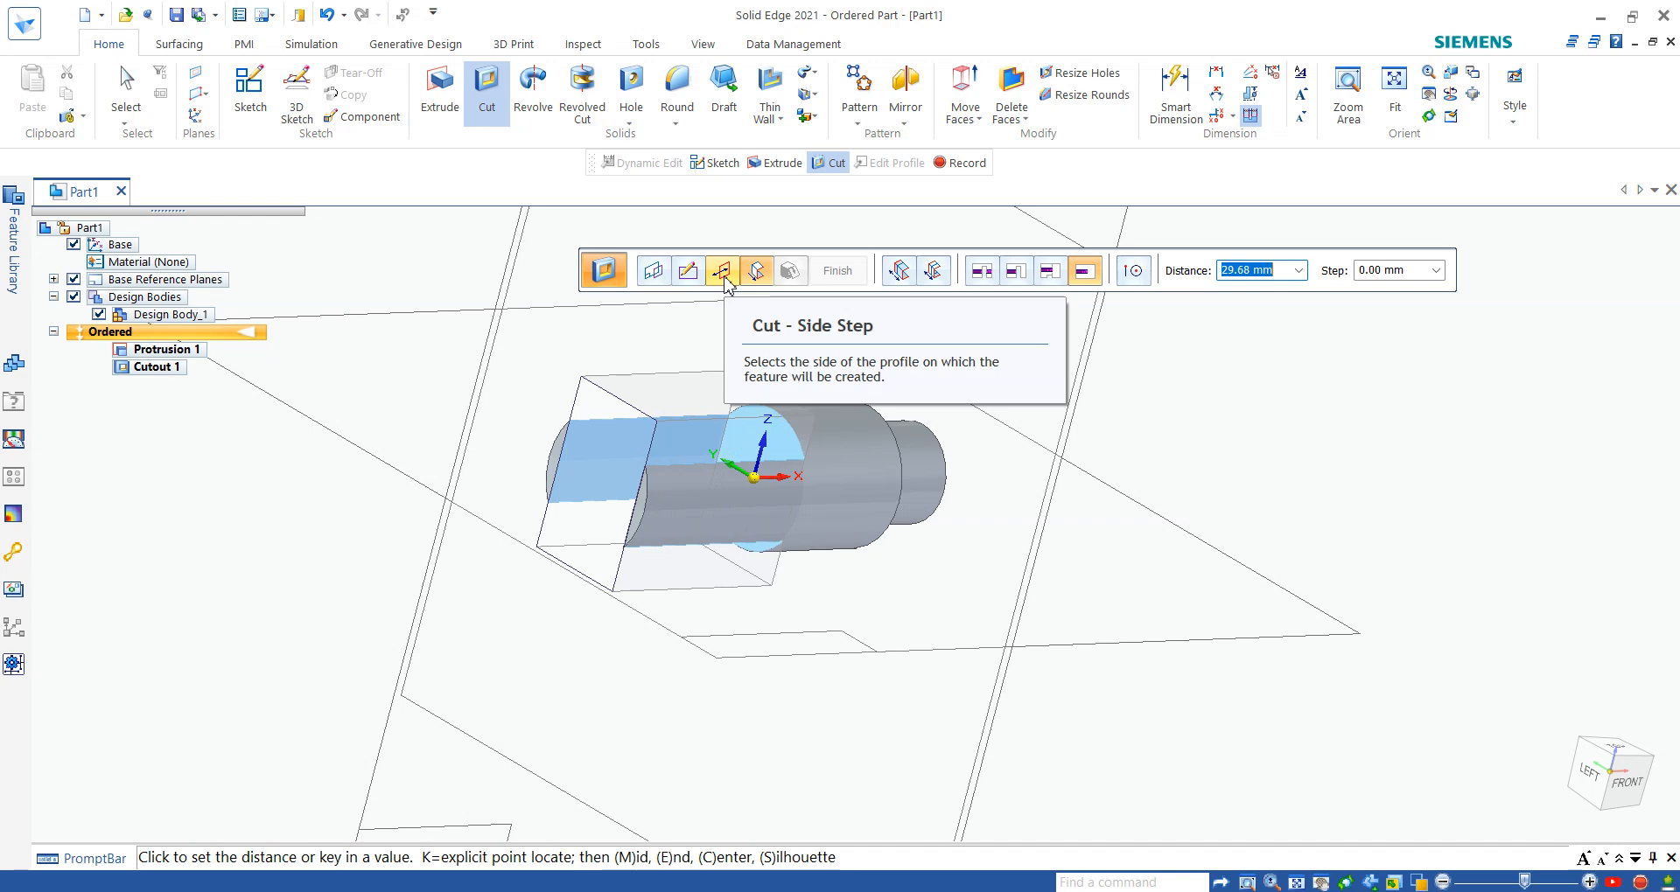
# - Try removing material outside the rectangle, then switch the cut back to the inside
pyautogui.click(723, 275)
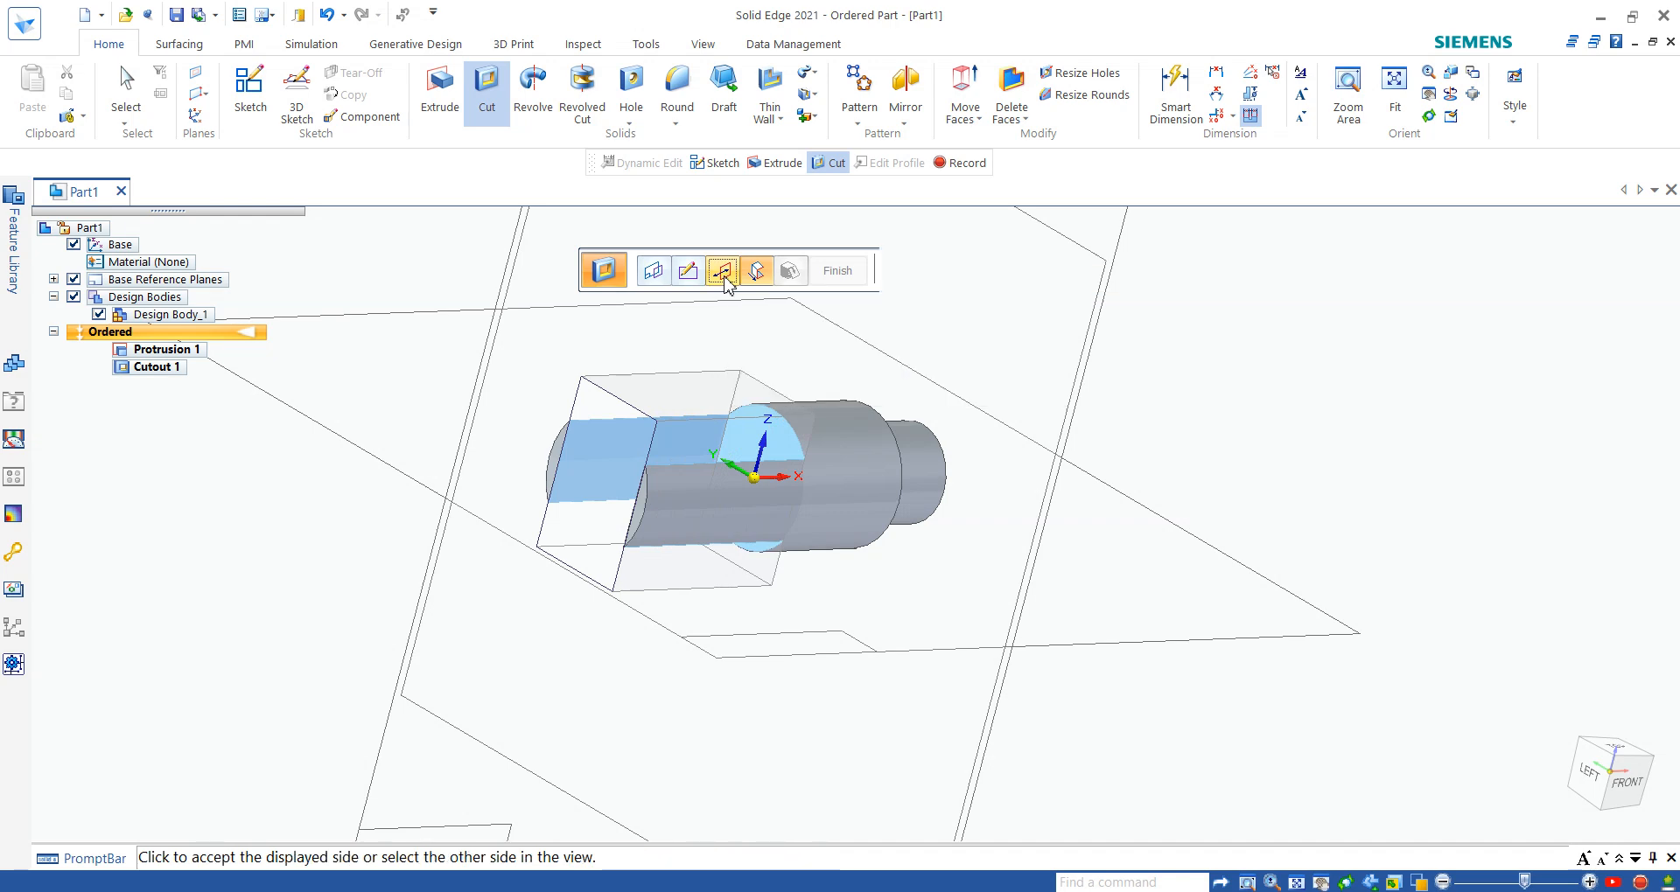
pyautogui.click(579, 620)
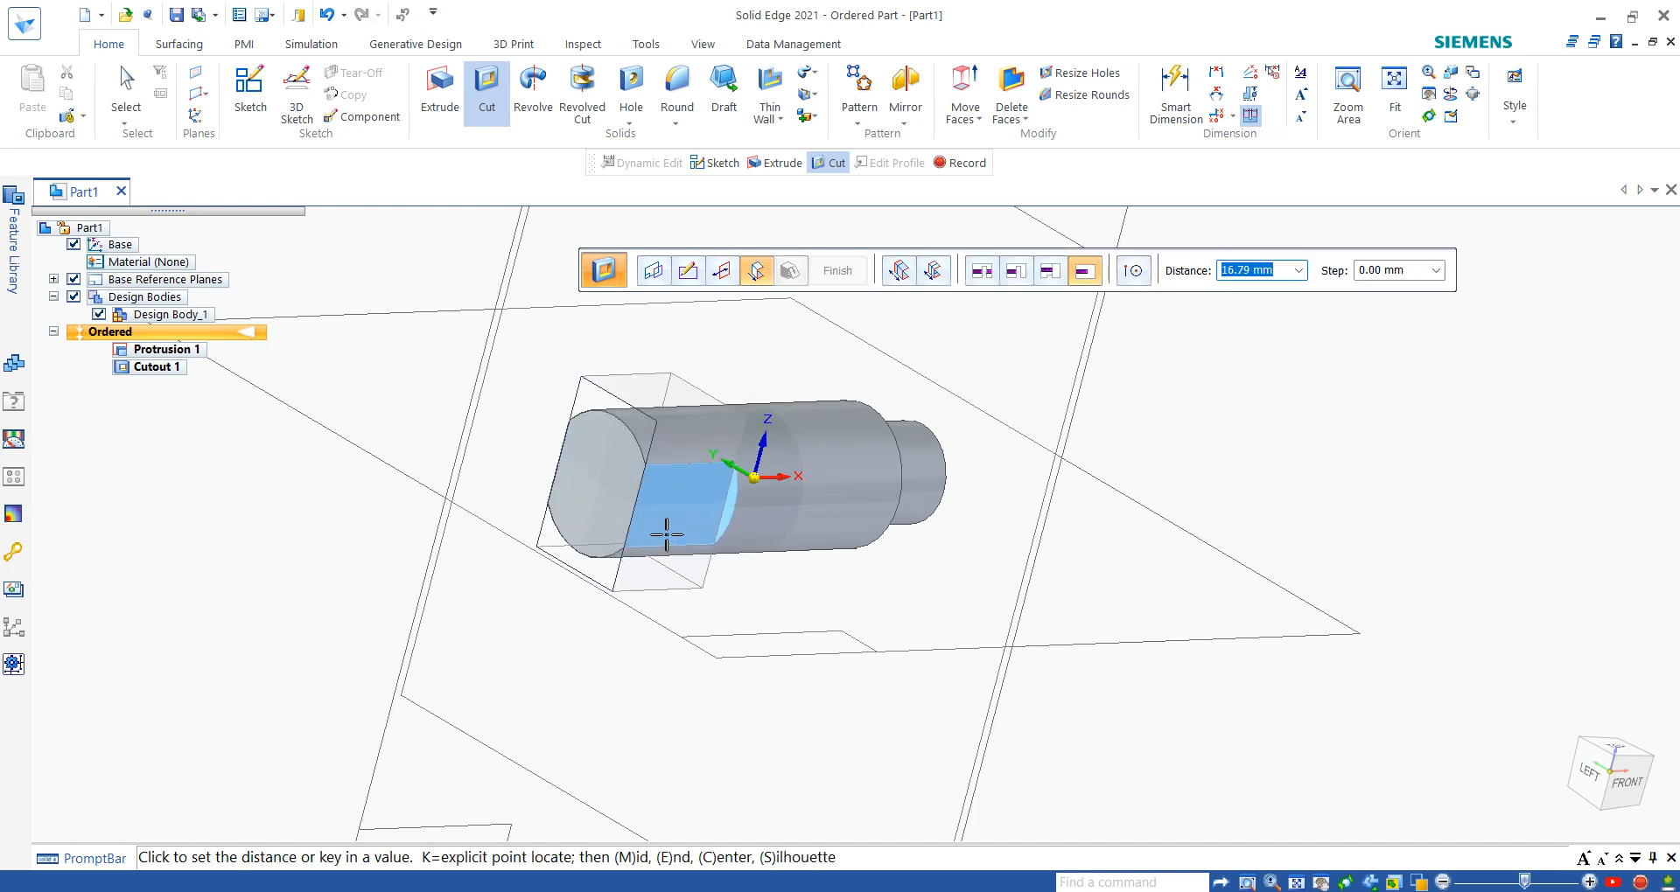
pyautogui.click(722, 272)
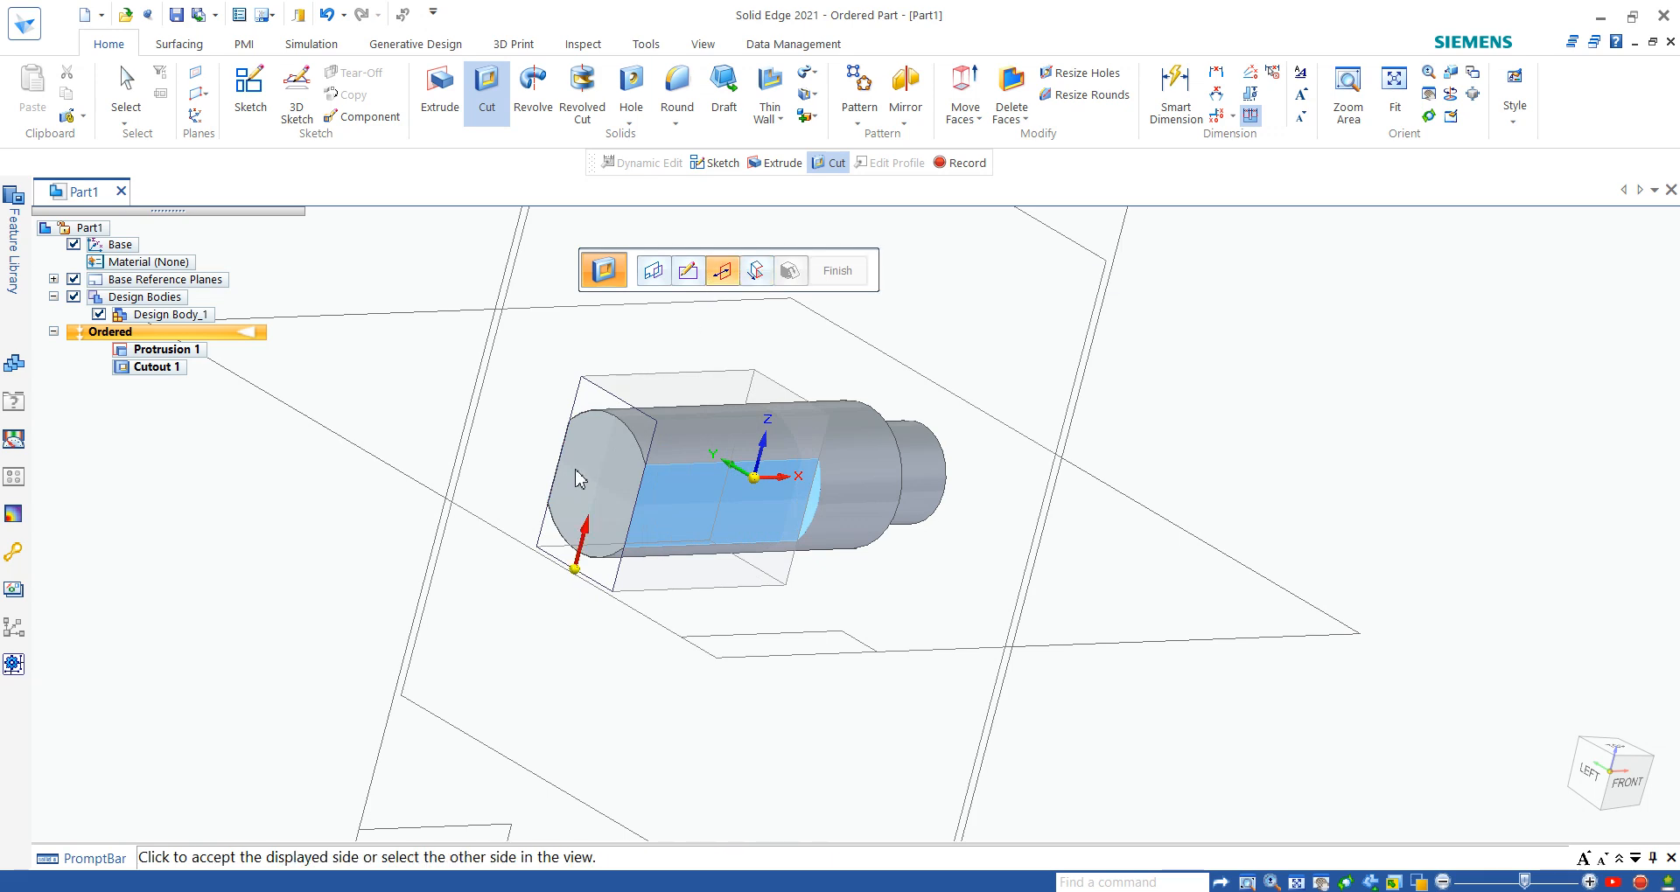
pyautogui.click(588, 540)
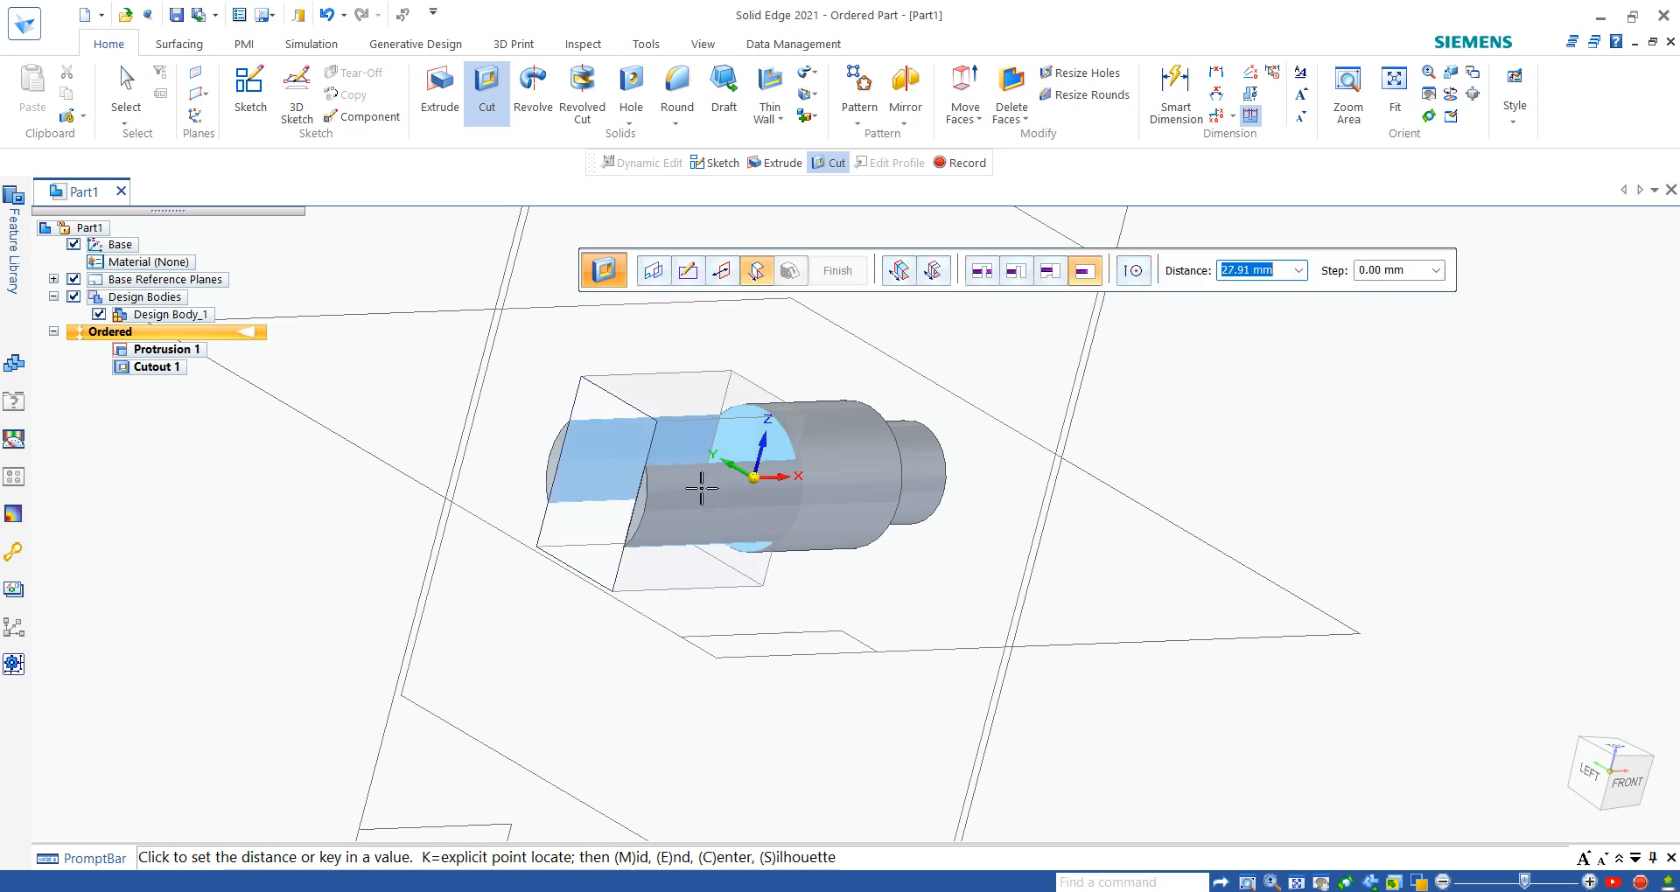
# - Cut away the material outside the rectangle to a depth of 10 mm into the pin and finish the feature
pyautogui.click(722, 281)
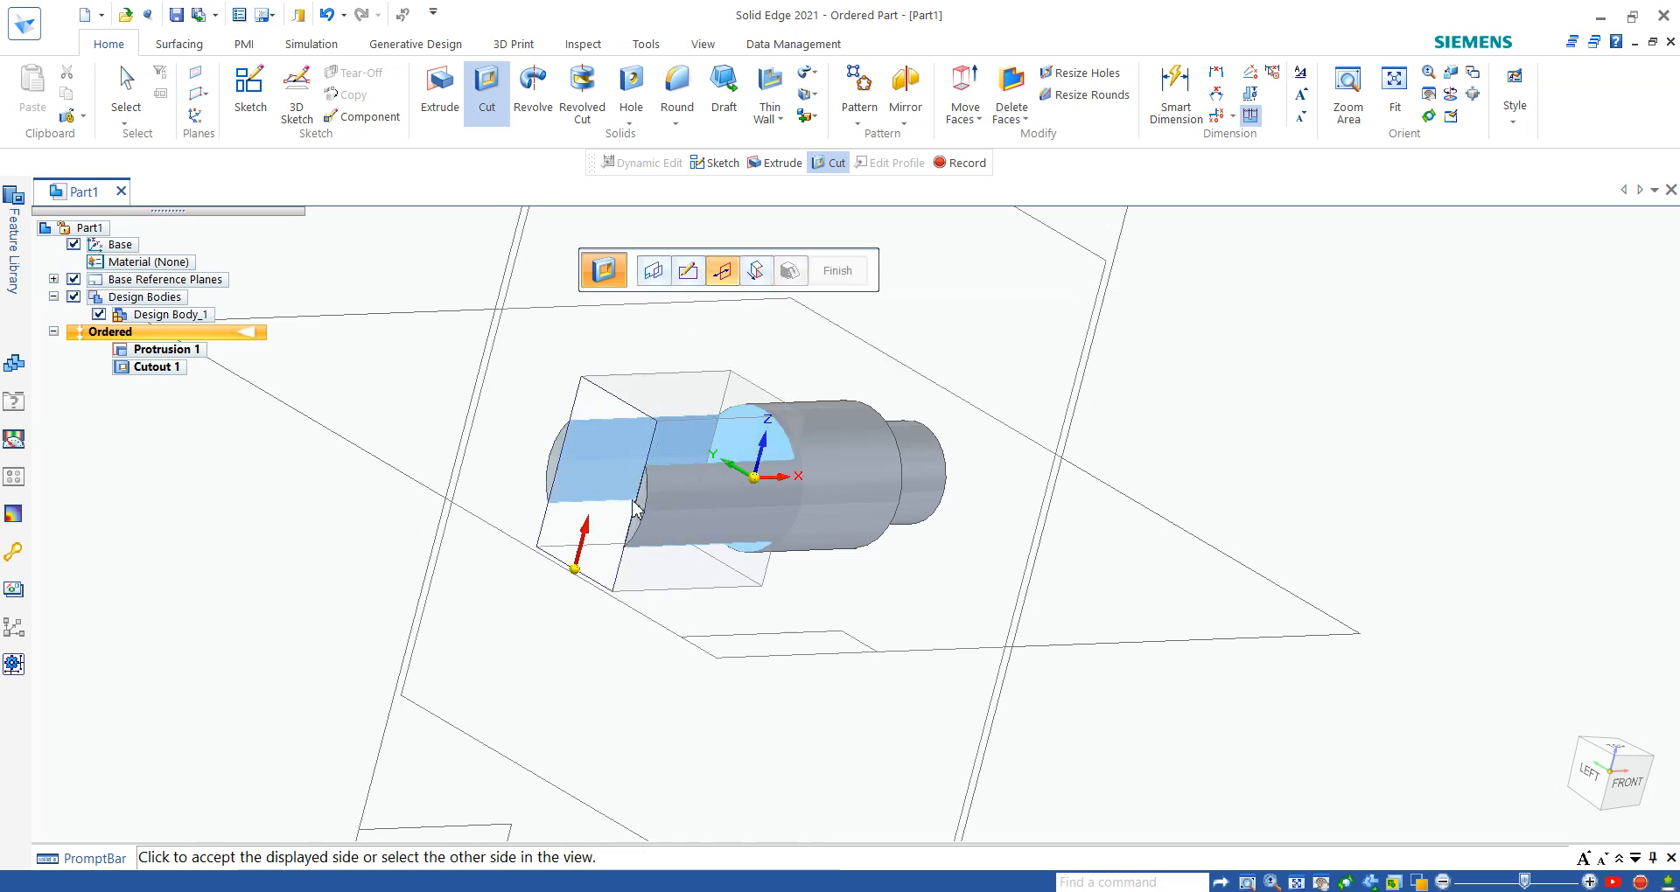
pyautogui.click(566, 624)
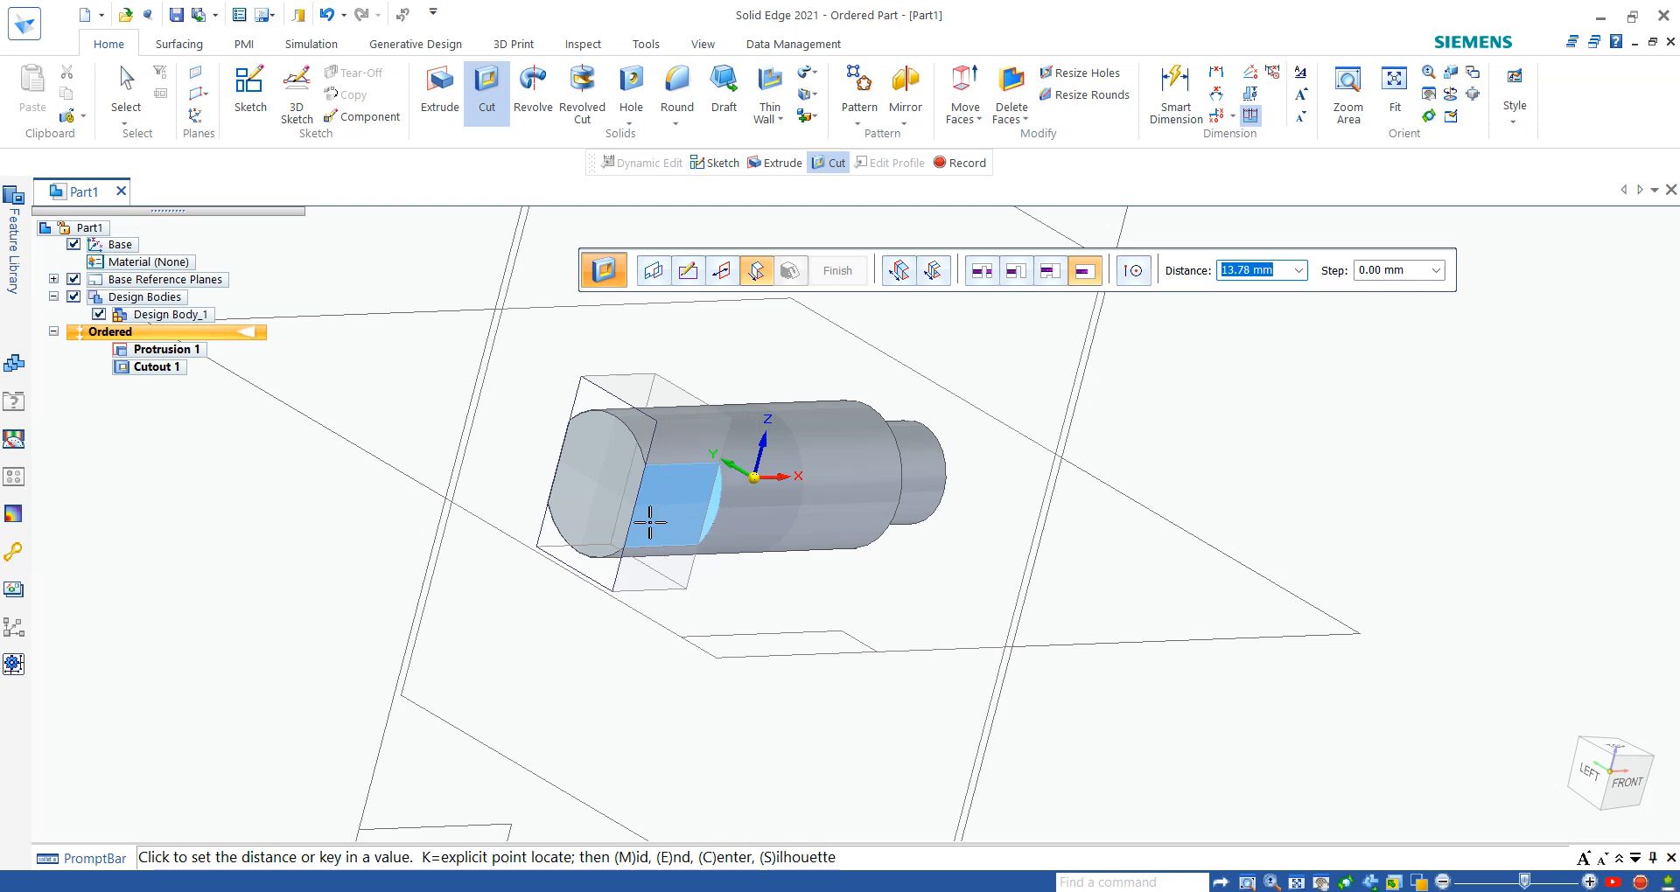
pyautogui.write('10')
pyautogui.press('Return')
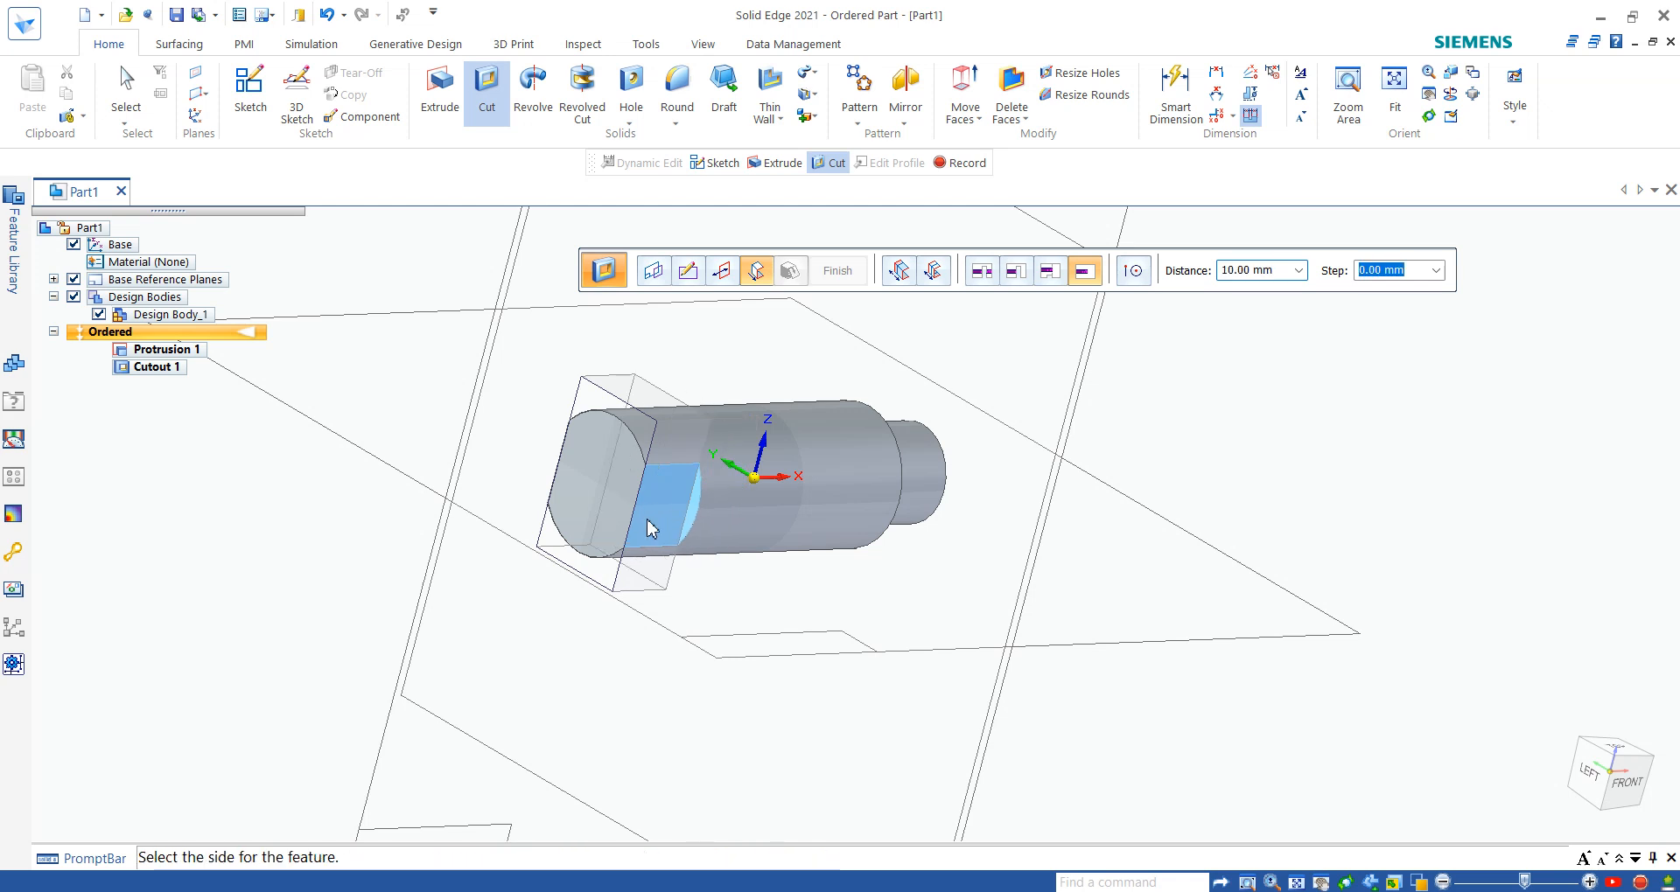
pyautogui.click(650, 528)
pyautogui.click(837, 271)
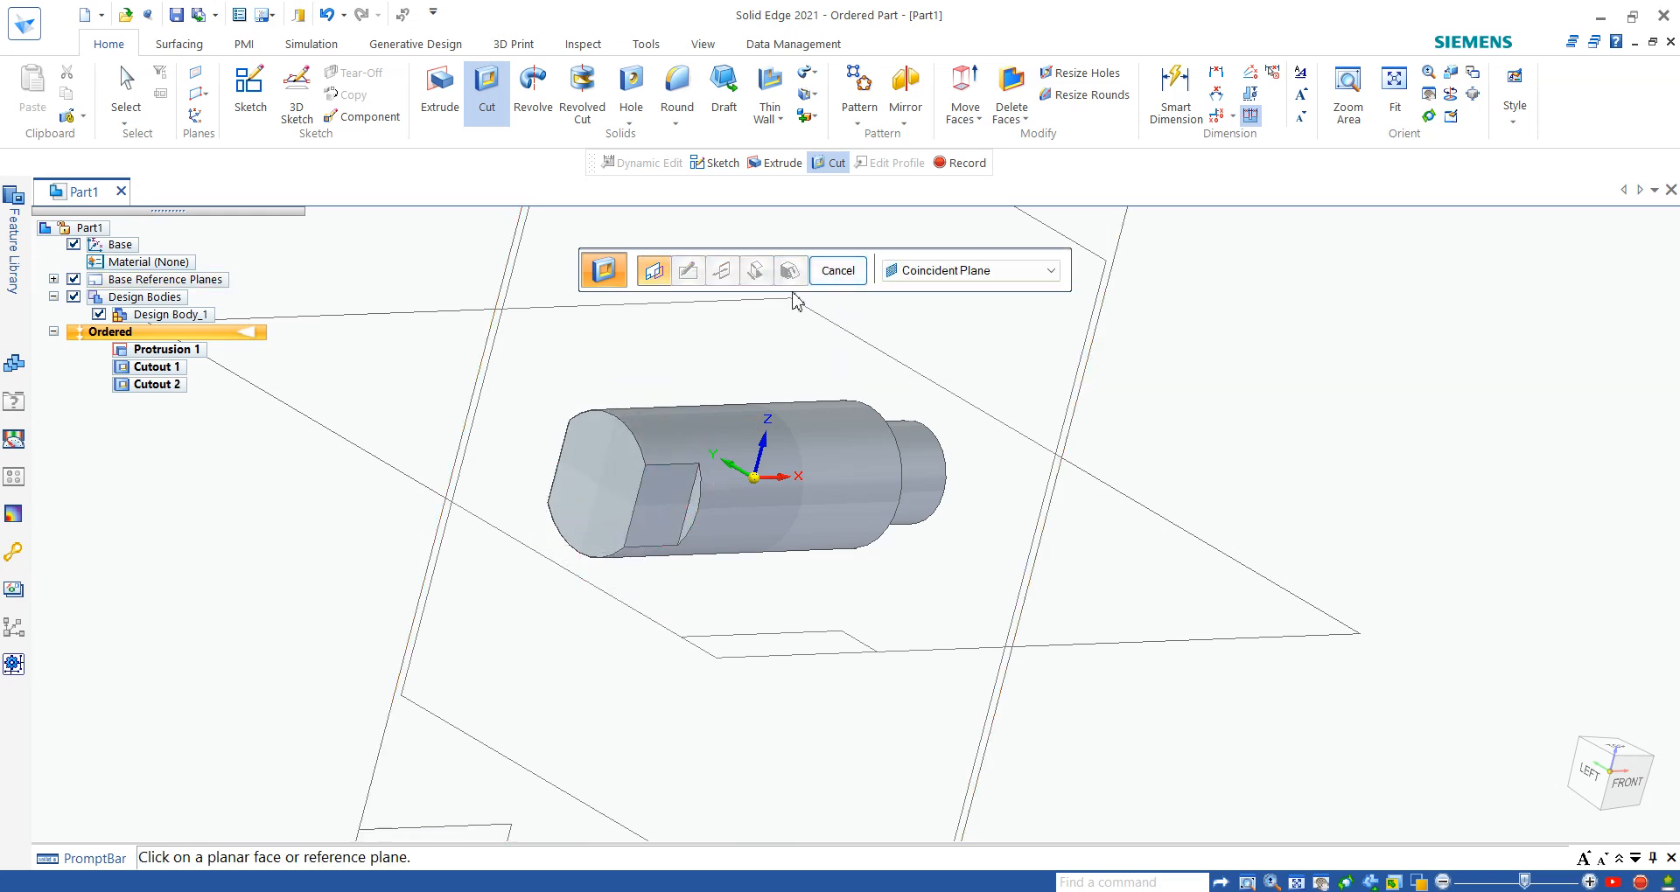
pyautogui.press('Escape')
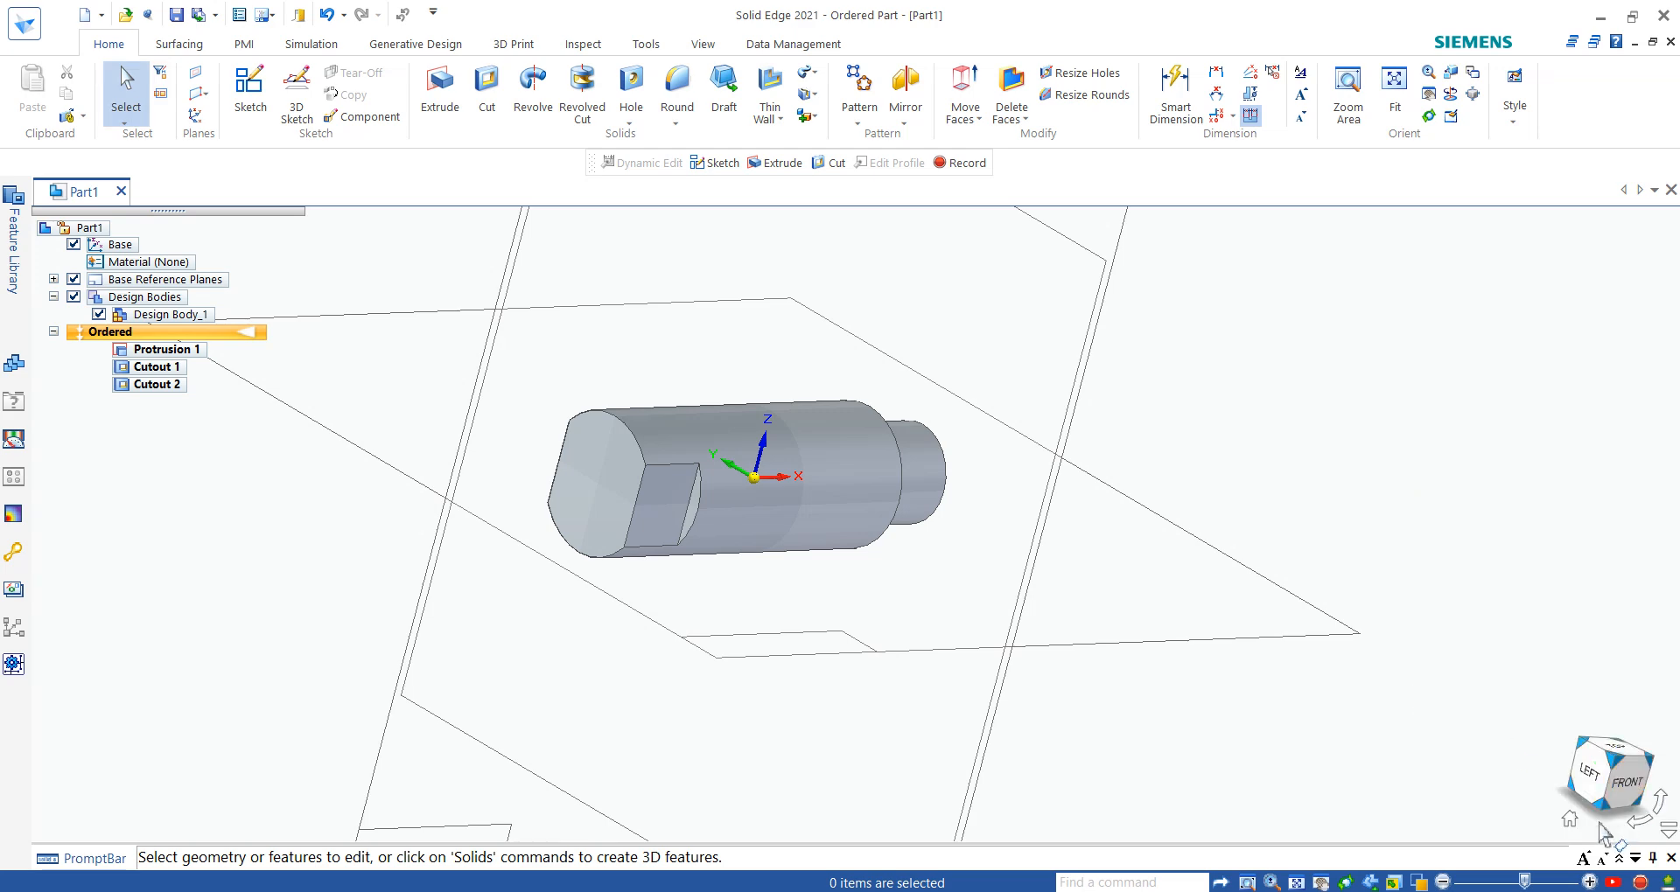
# - Return to the isometric view, hide the base reference planes and fit the pin in the view
pyautogui.click(1571, 820)
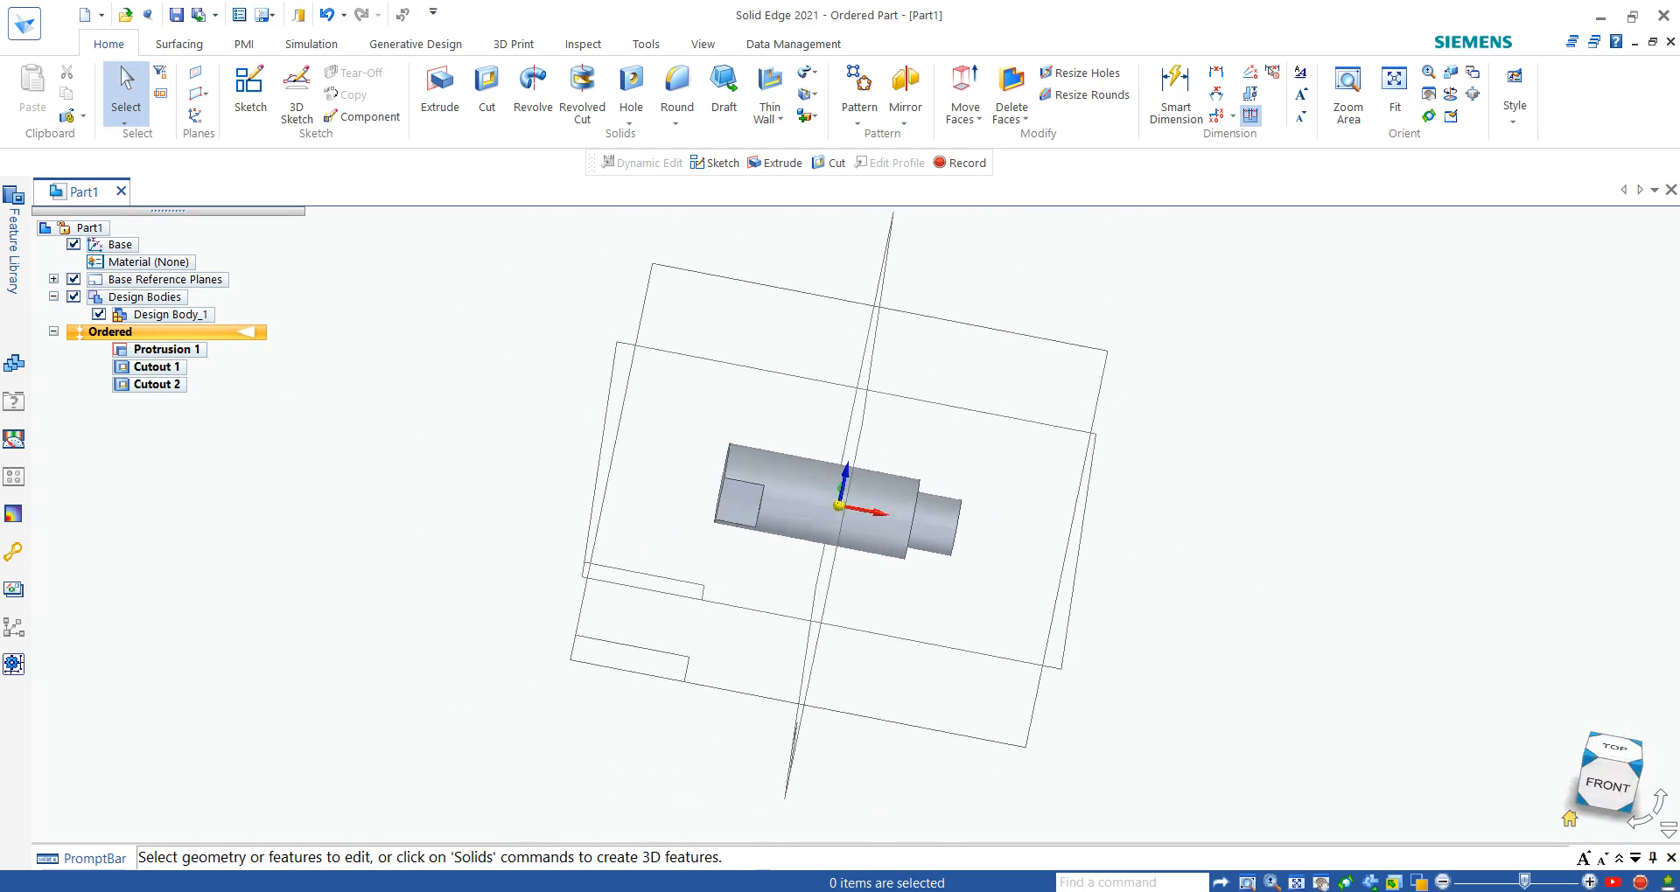
pyautogui.click(72, 281)
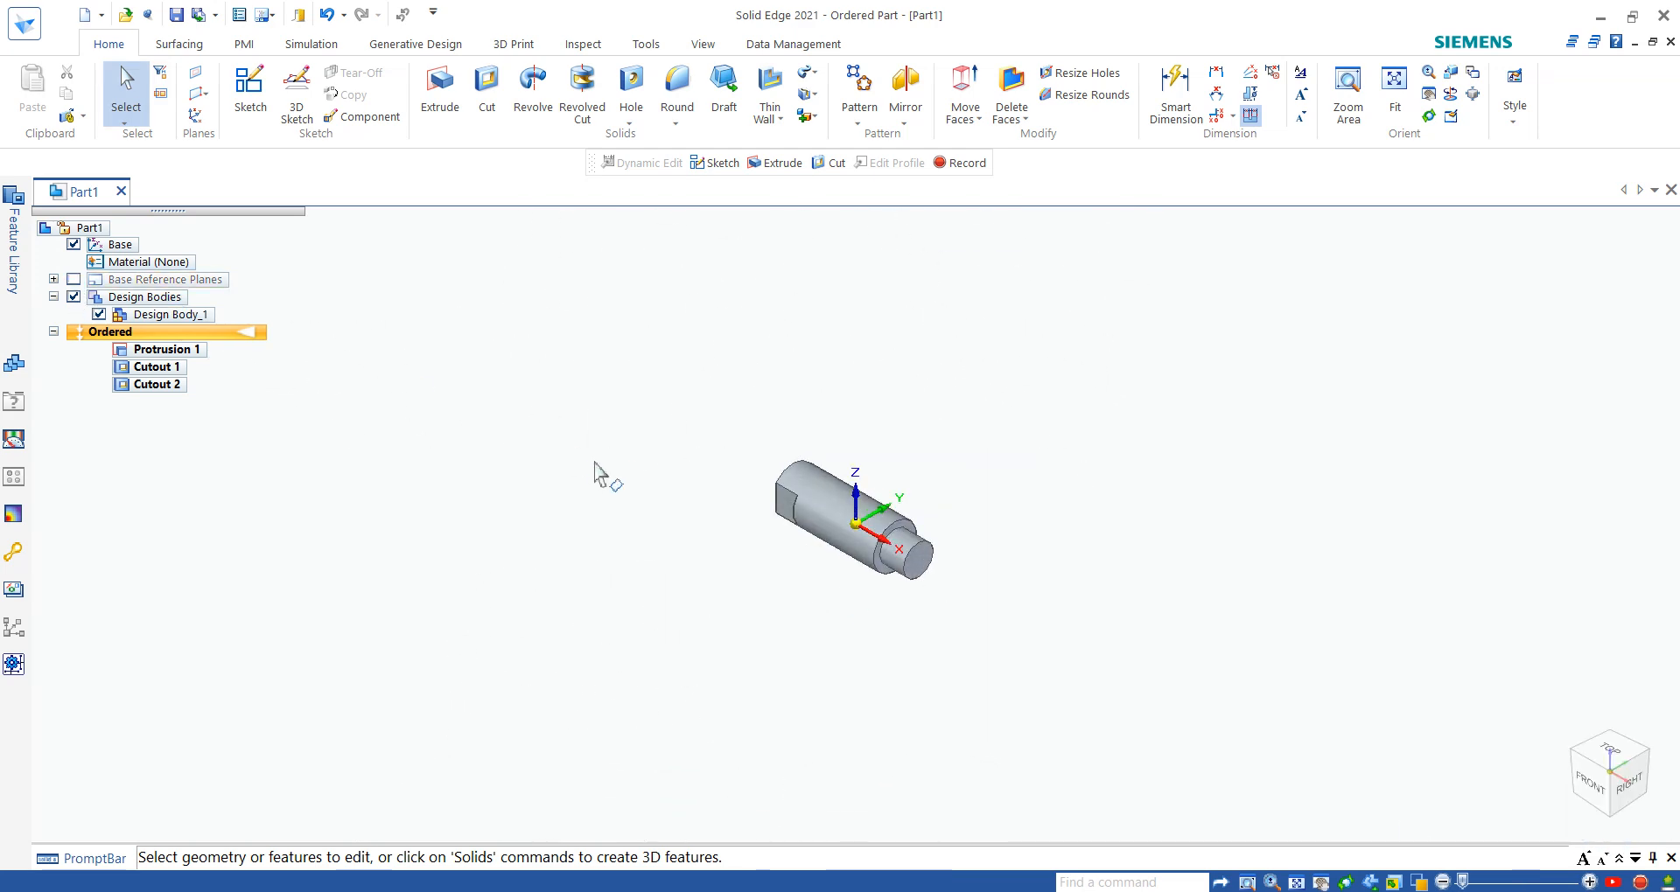
pyautogui.middleClick(610, 476)
pyautogui.middleClick(610, 476)
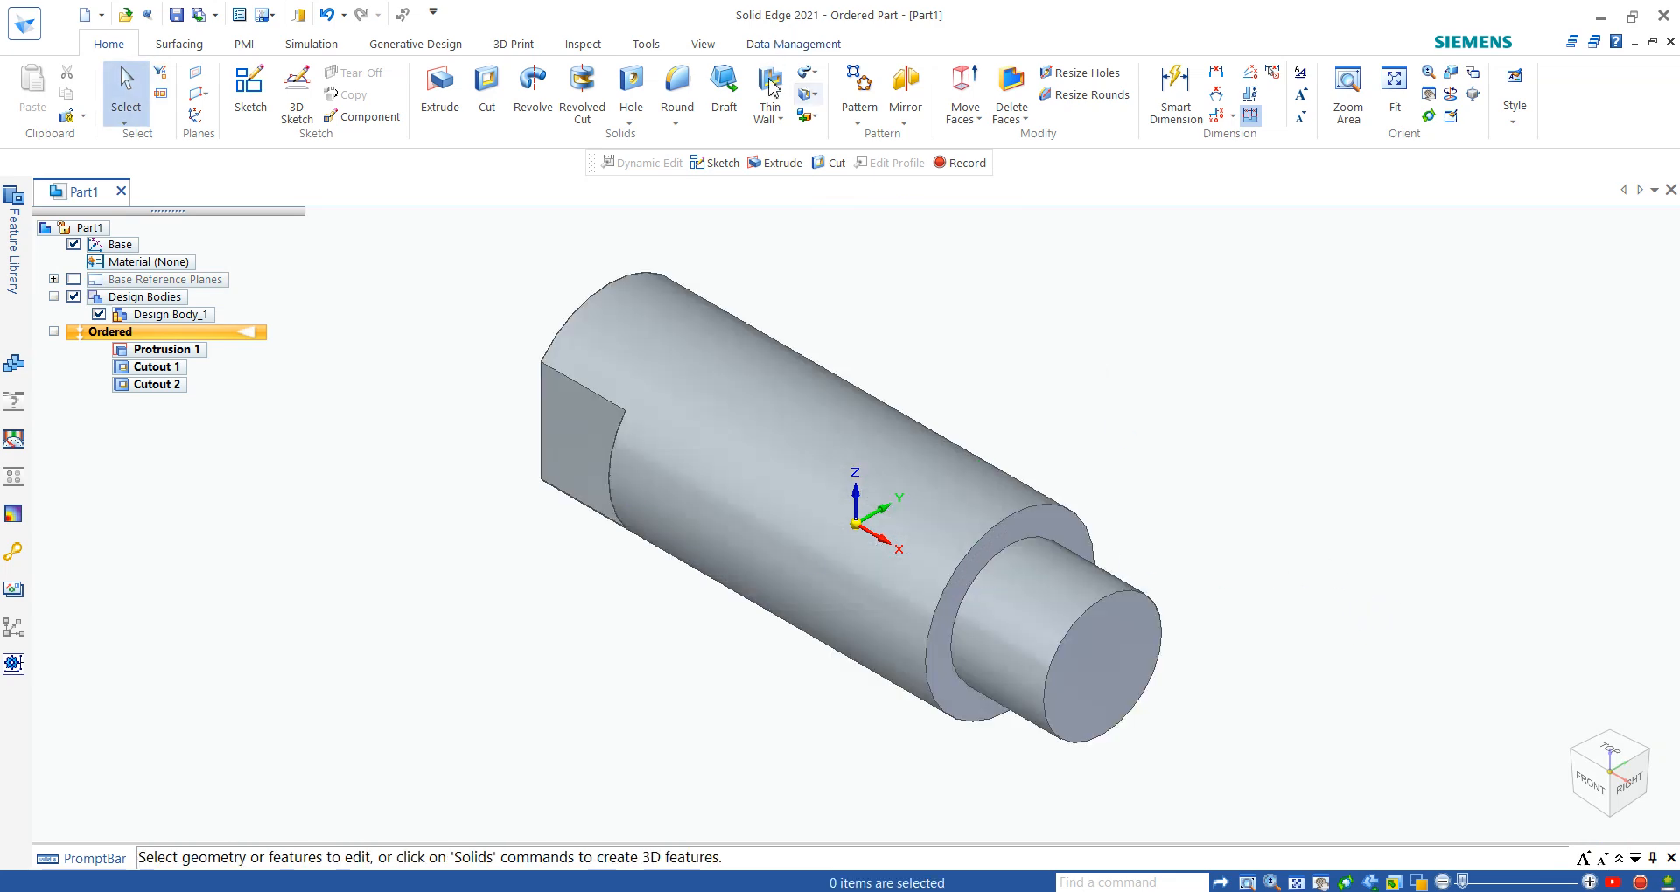
# - Start a chamfer and select the stepped end's outer edge, the shoulder edge and both curved edges of the flatted end
pyautogui.click(631, 122)
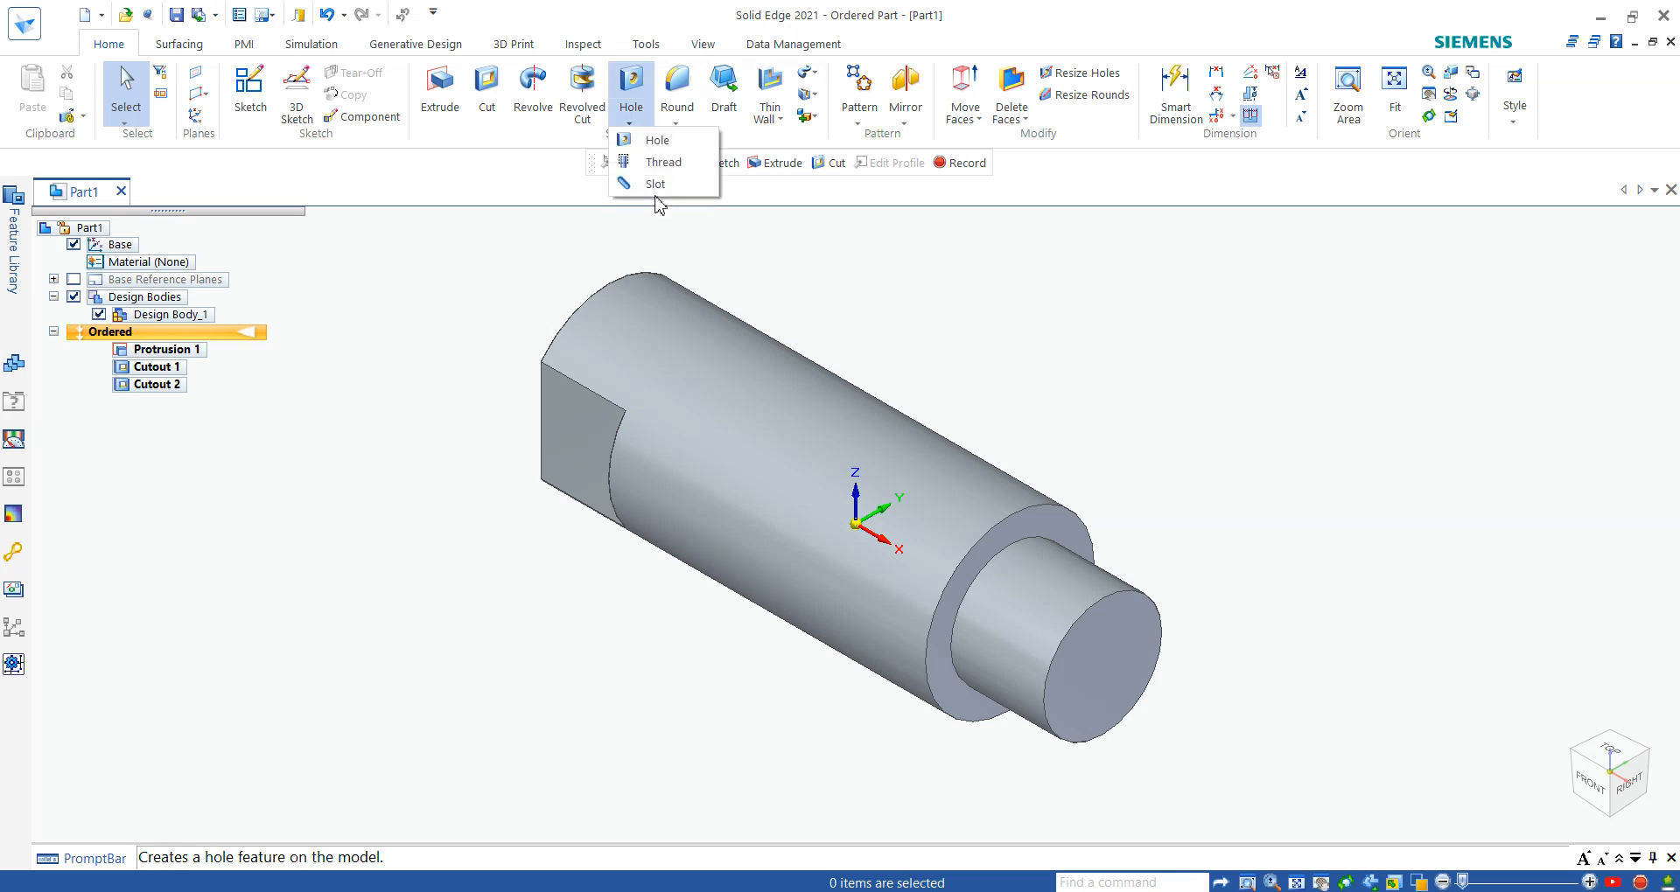
pyautogui.click(676, 122)
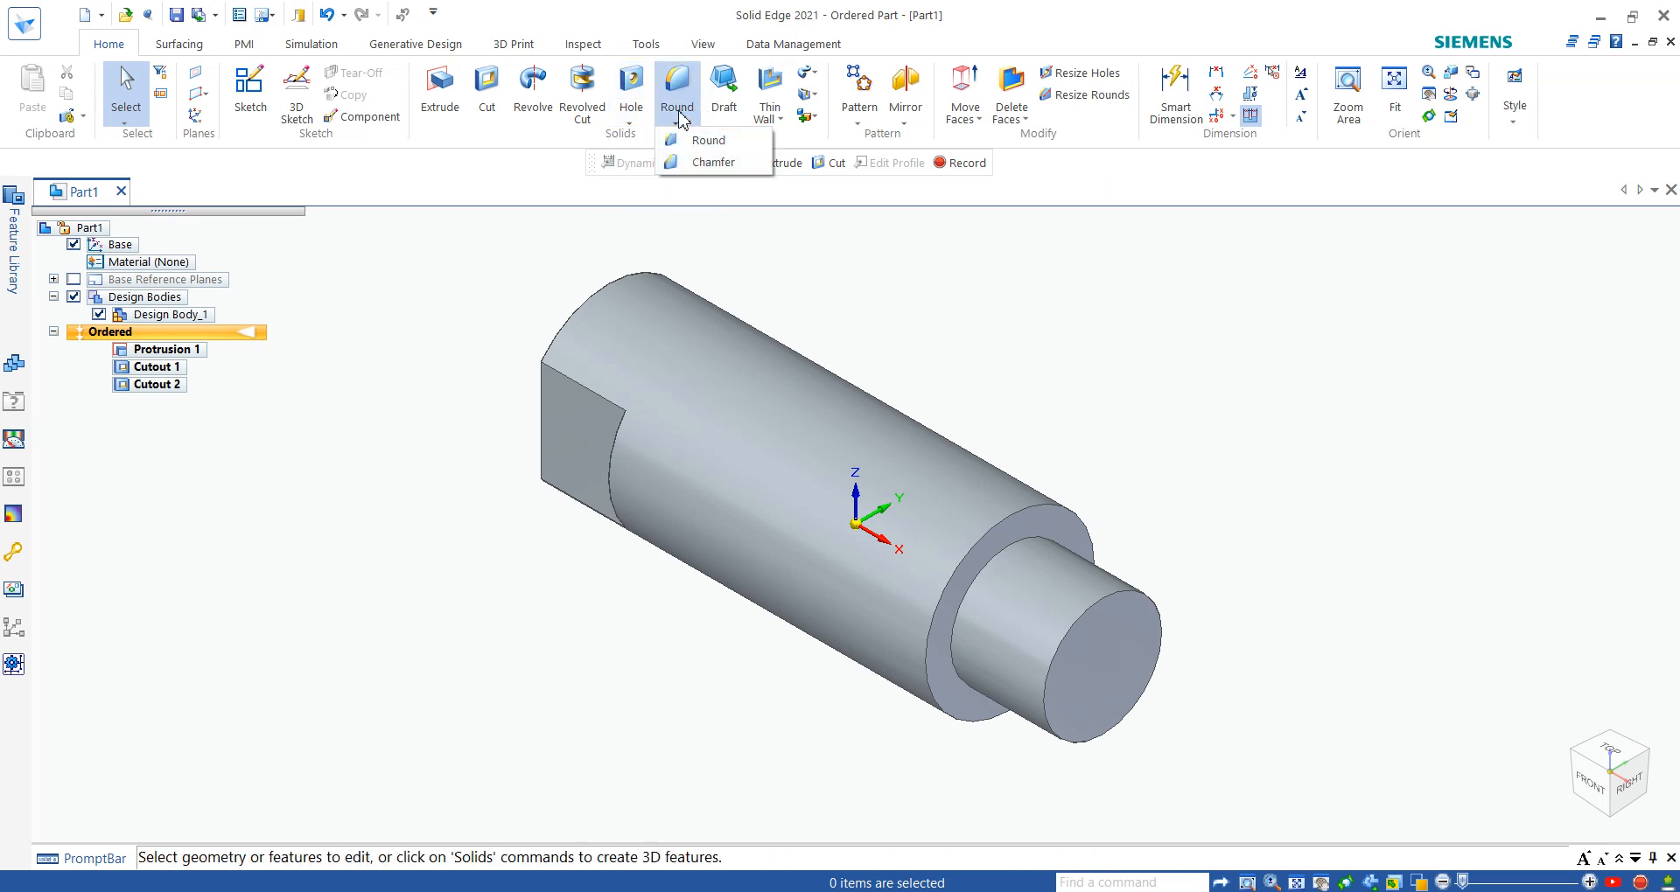
pyautogui.click(683, 125)
pyautogui.click(684, 127)
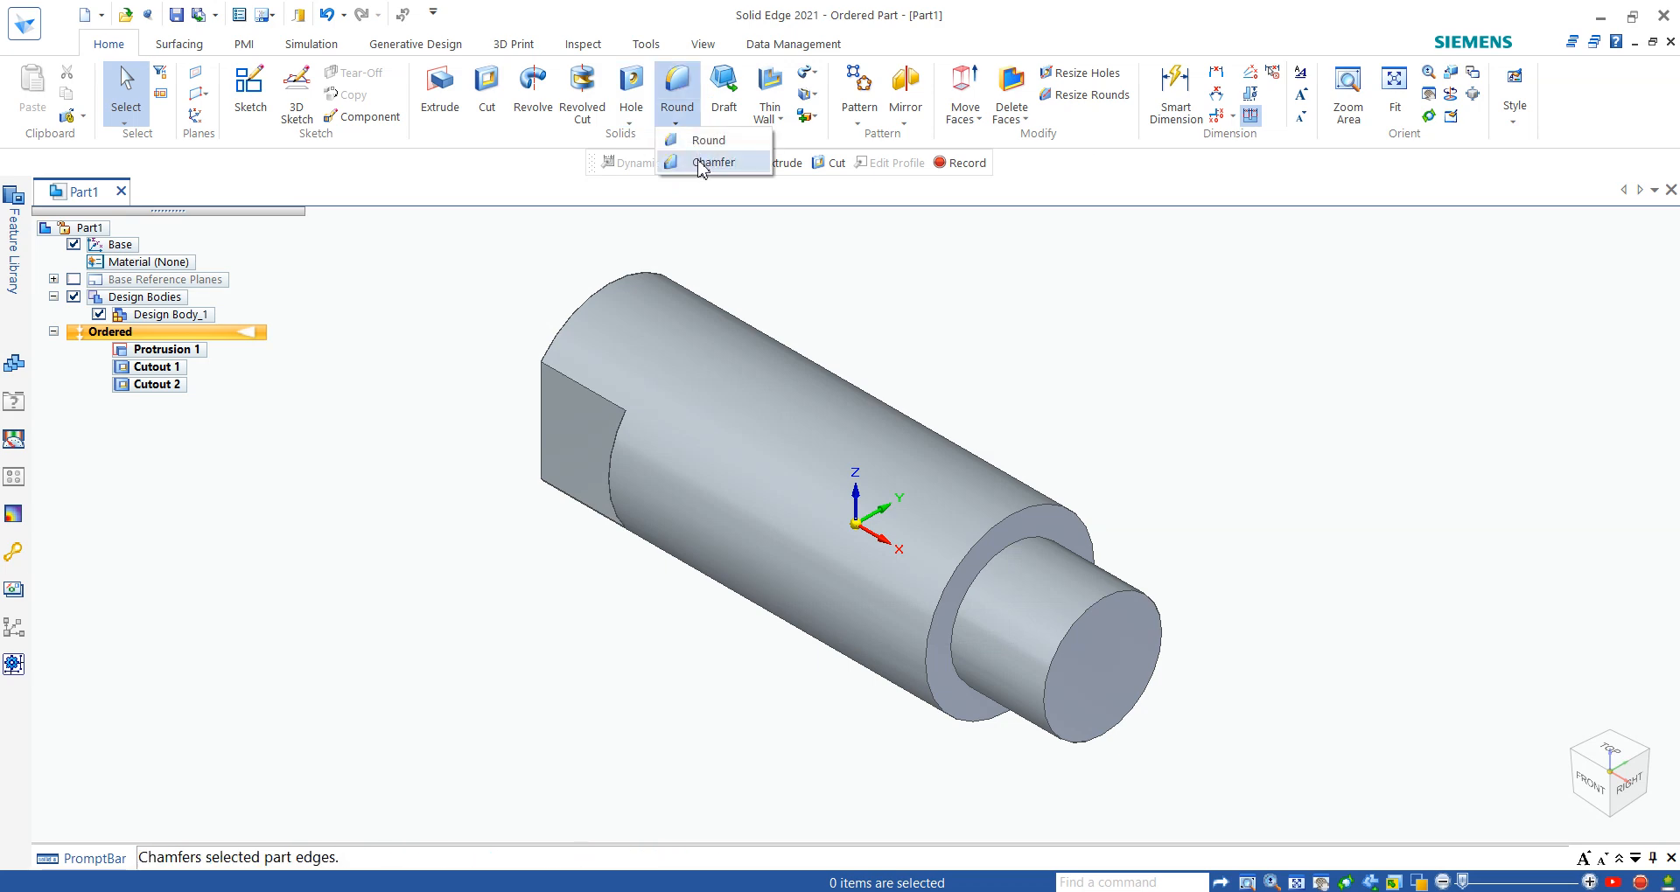
pyautogui.click(700, 163)
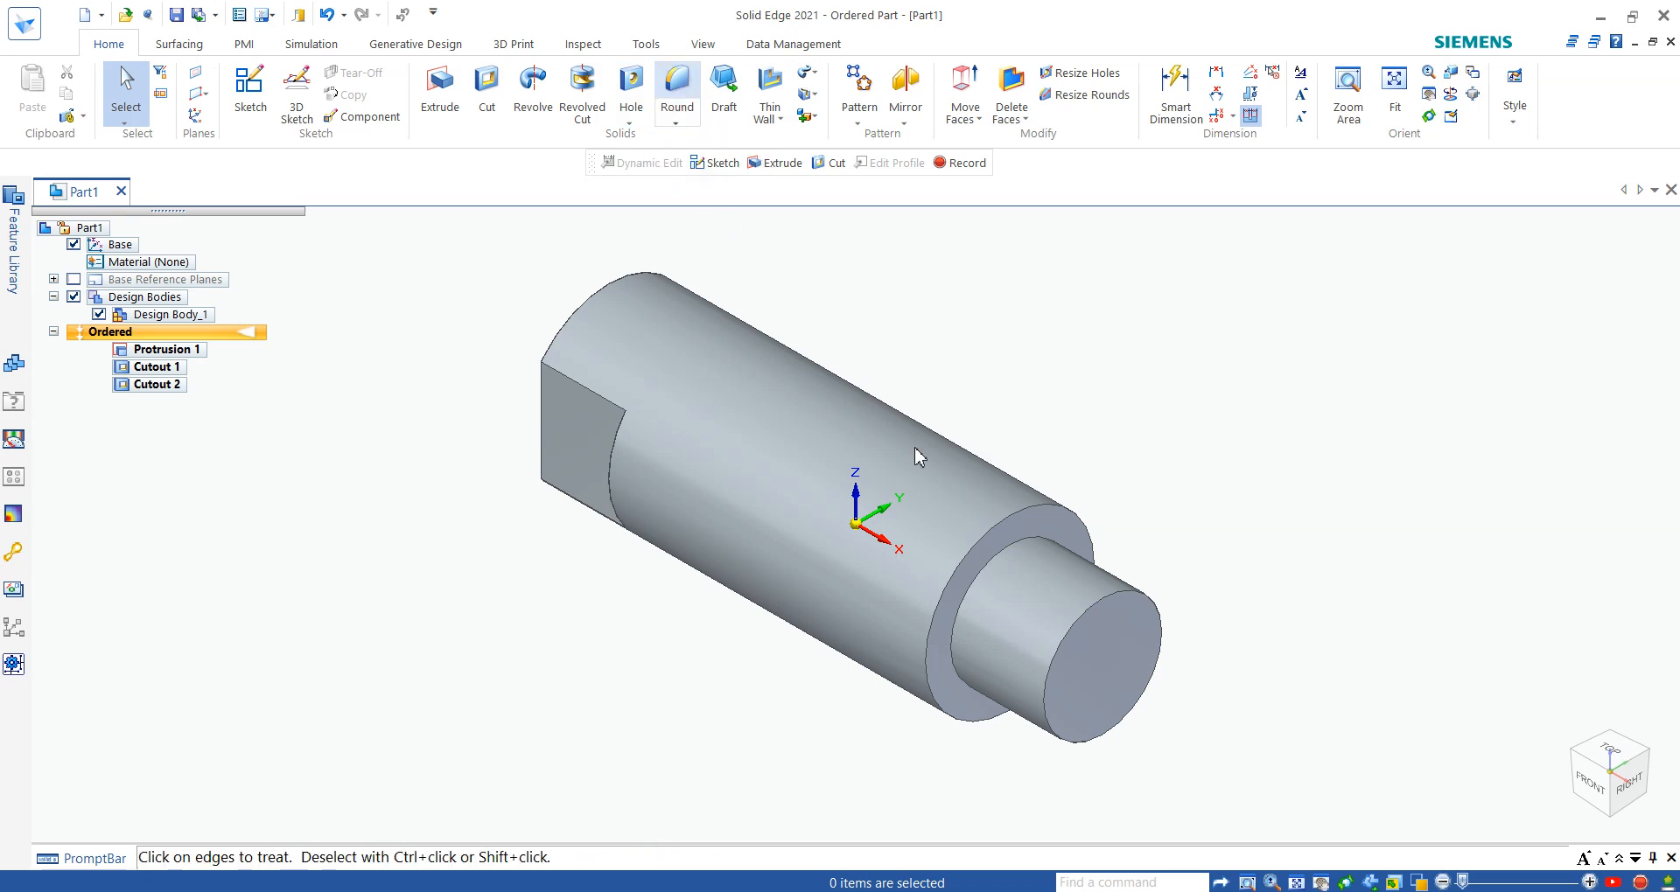
pyautogui.click(1098, 602)
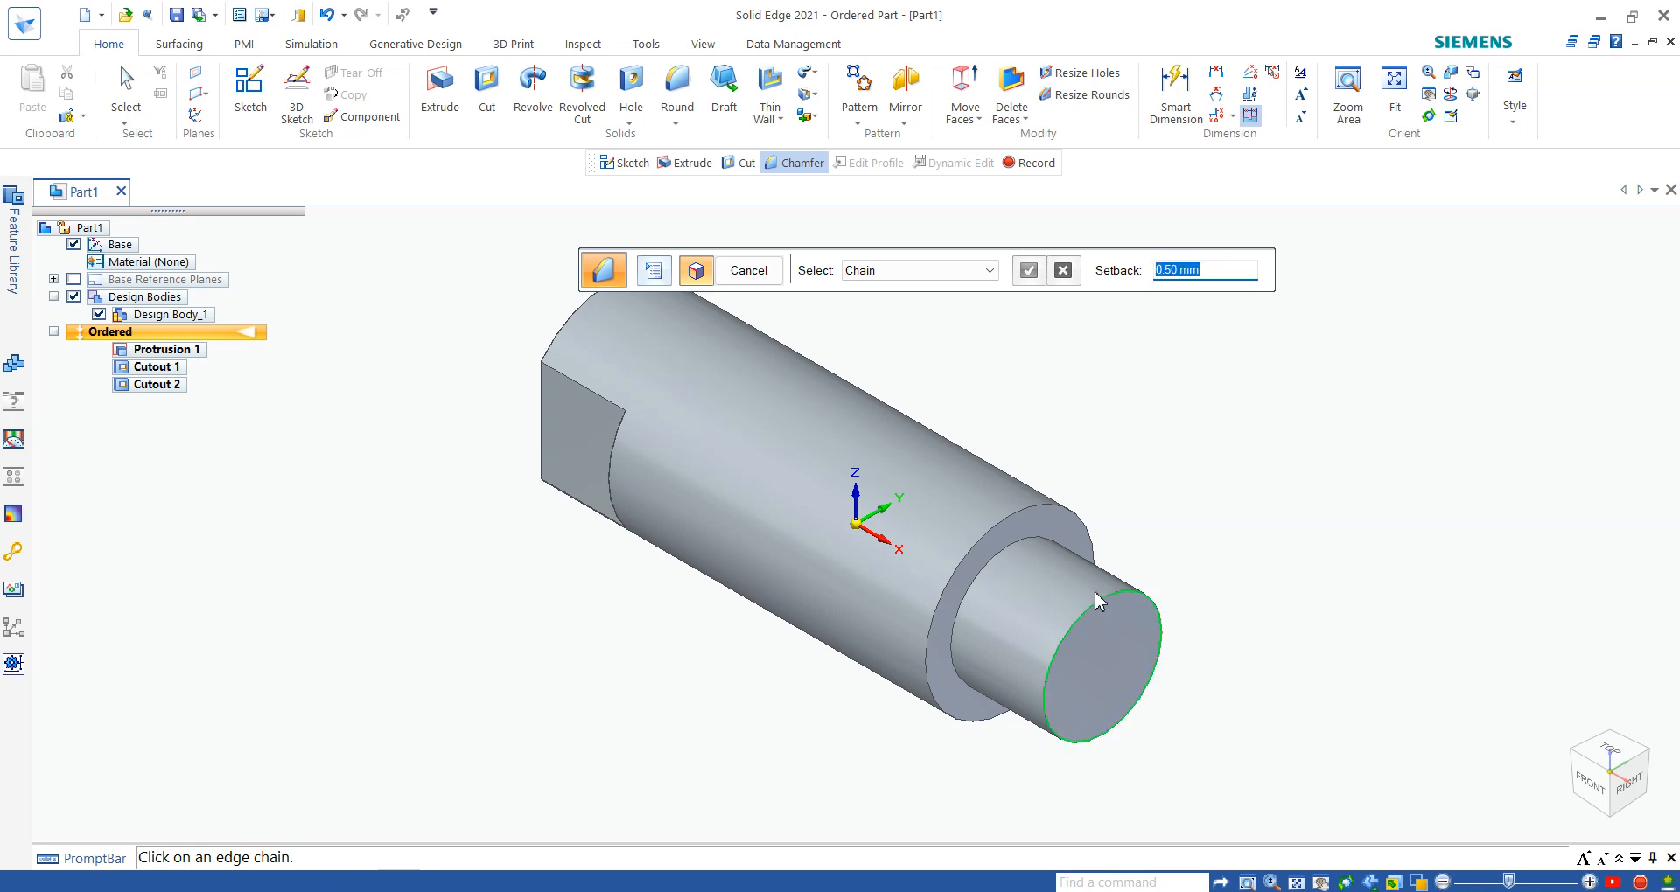
pyautogui.click(1017, 517)
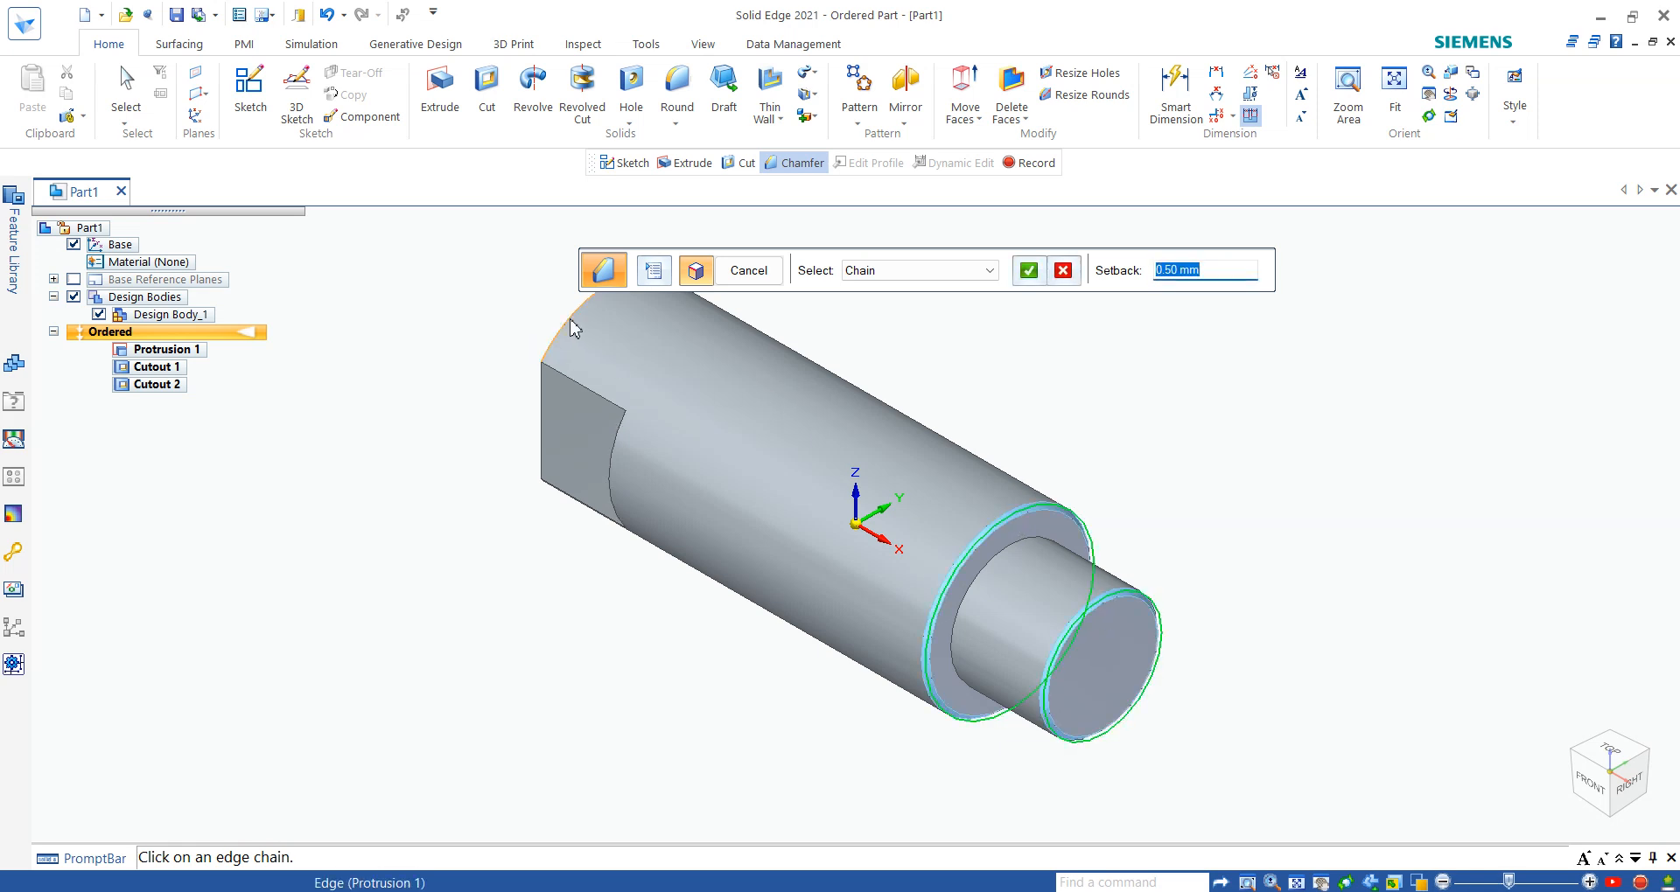
pyautogui.moveTo(551, 570); pyautogui.dragTo(571, 685, button='middle')
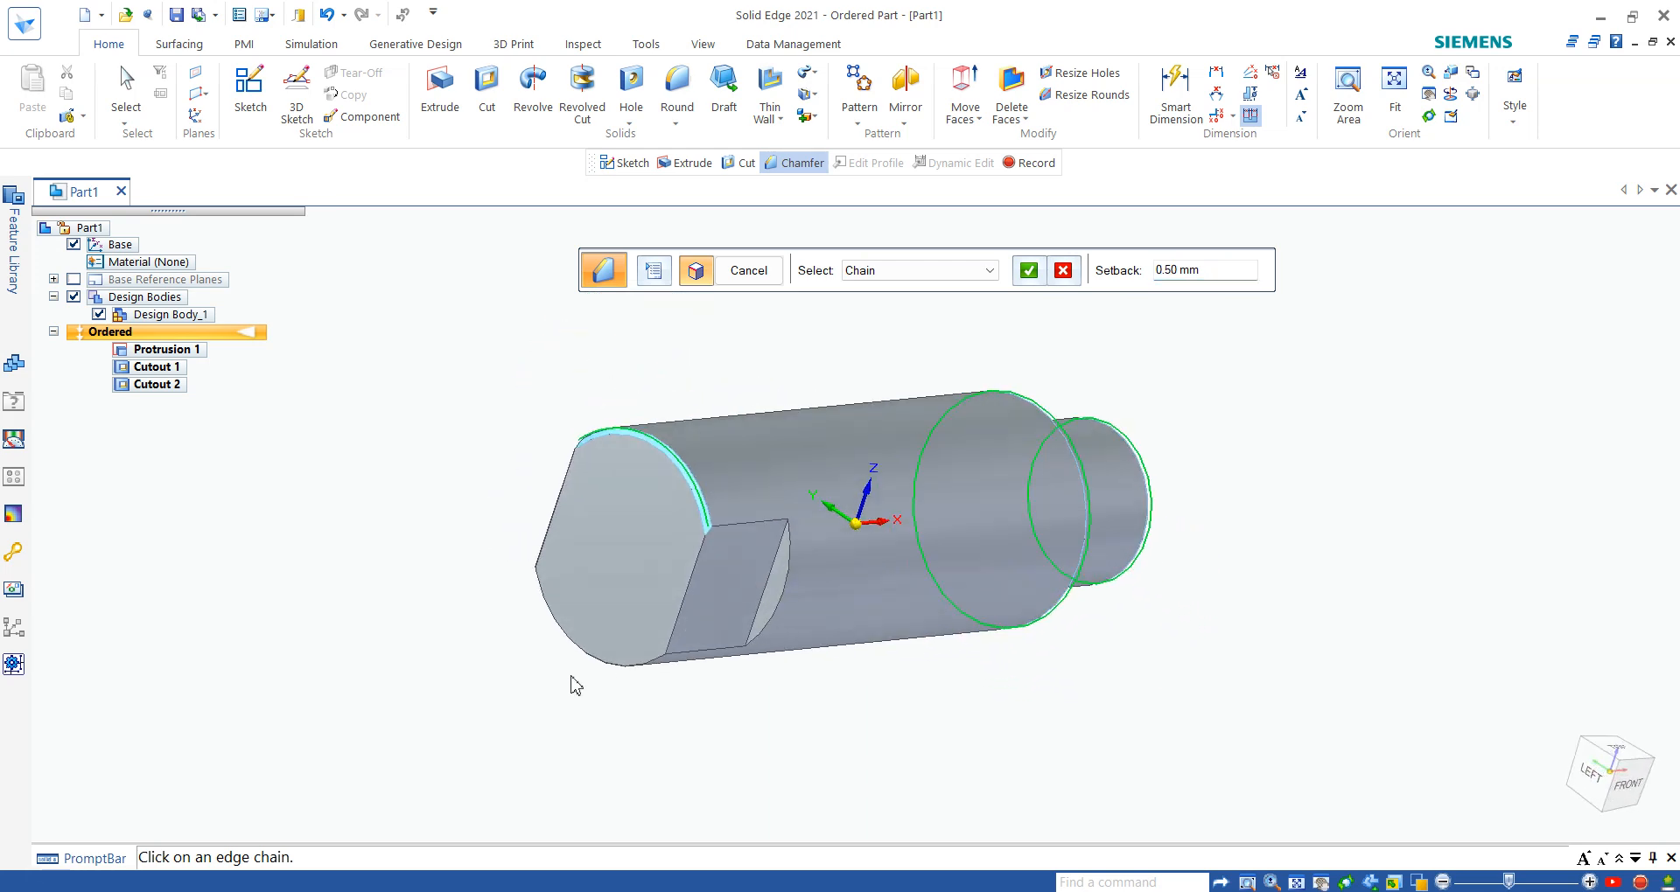
pyautogui.click(564, 672)
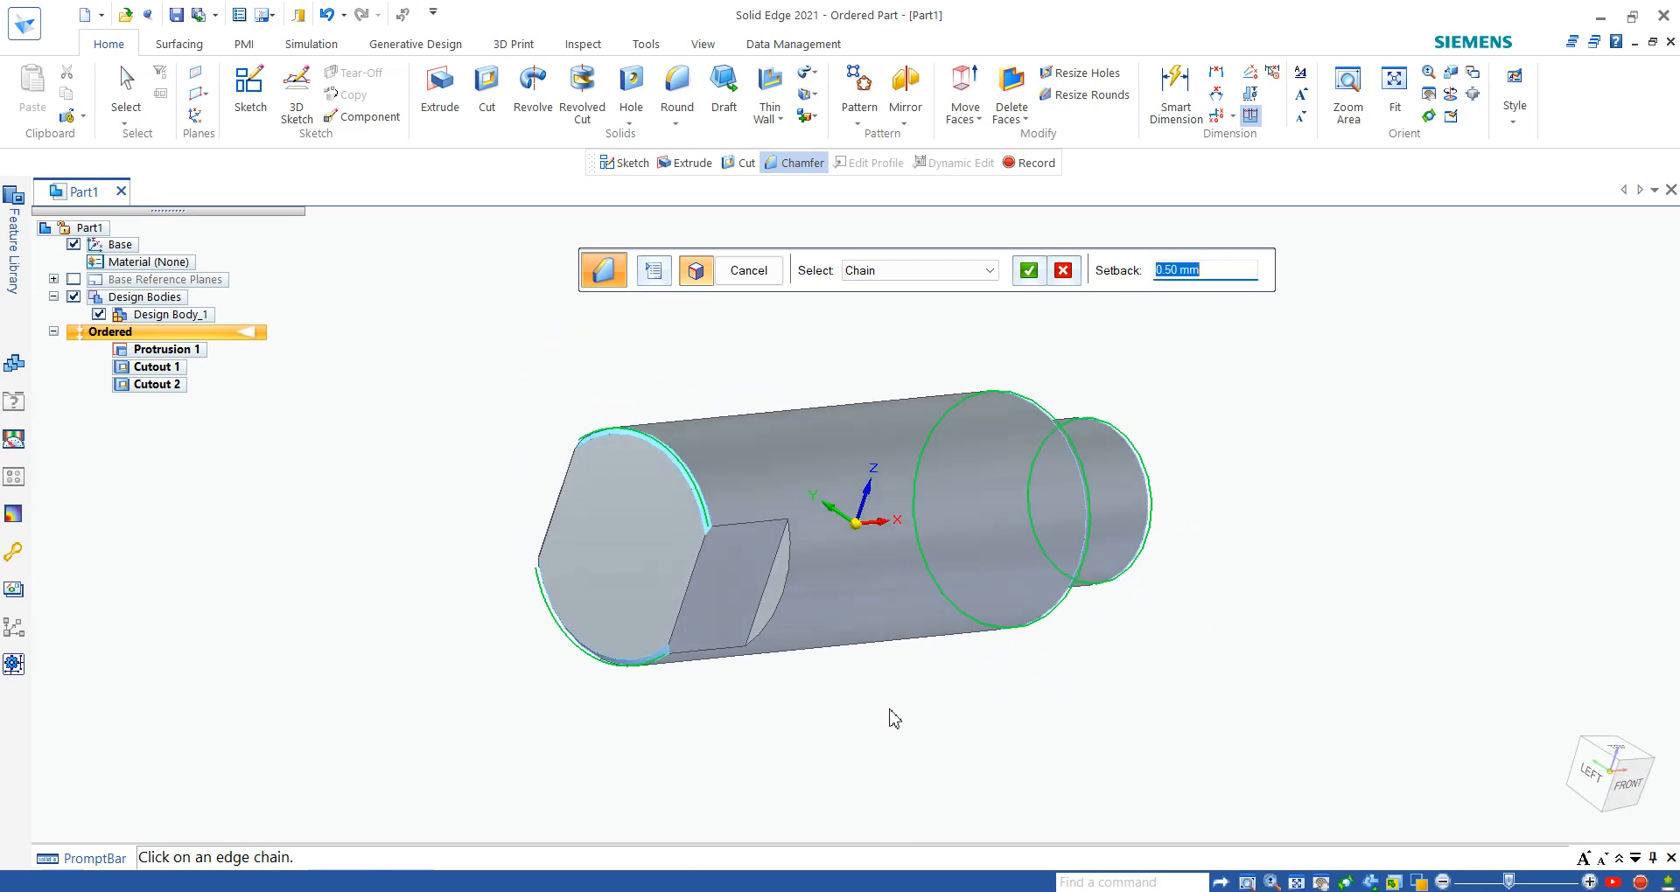
# - Reselect the stepped end's outer edge and the large diameter's shoulder edge for the chamfer
pyautogui.moveTo(888, 716); pyautogui.dragTo(806, 716, button='middle')
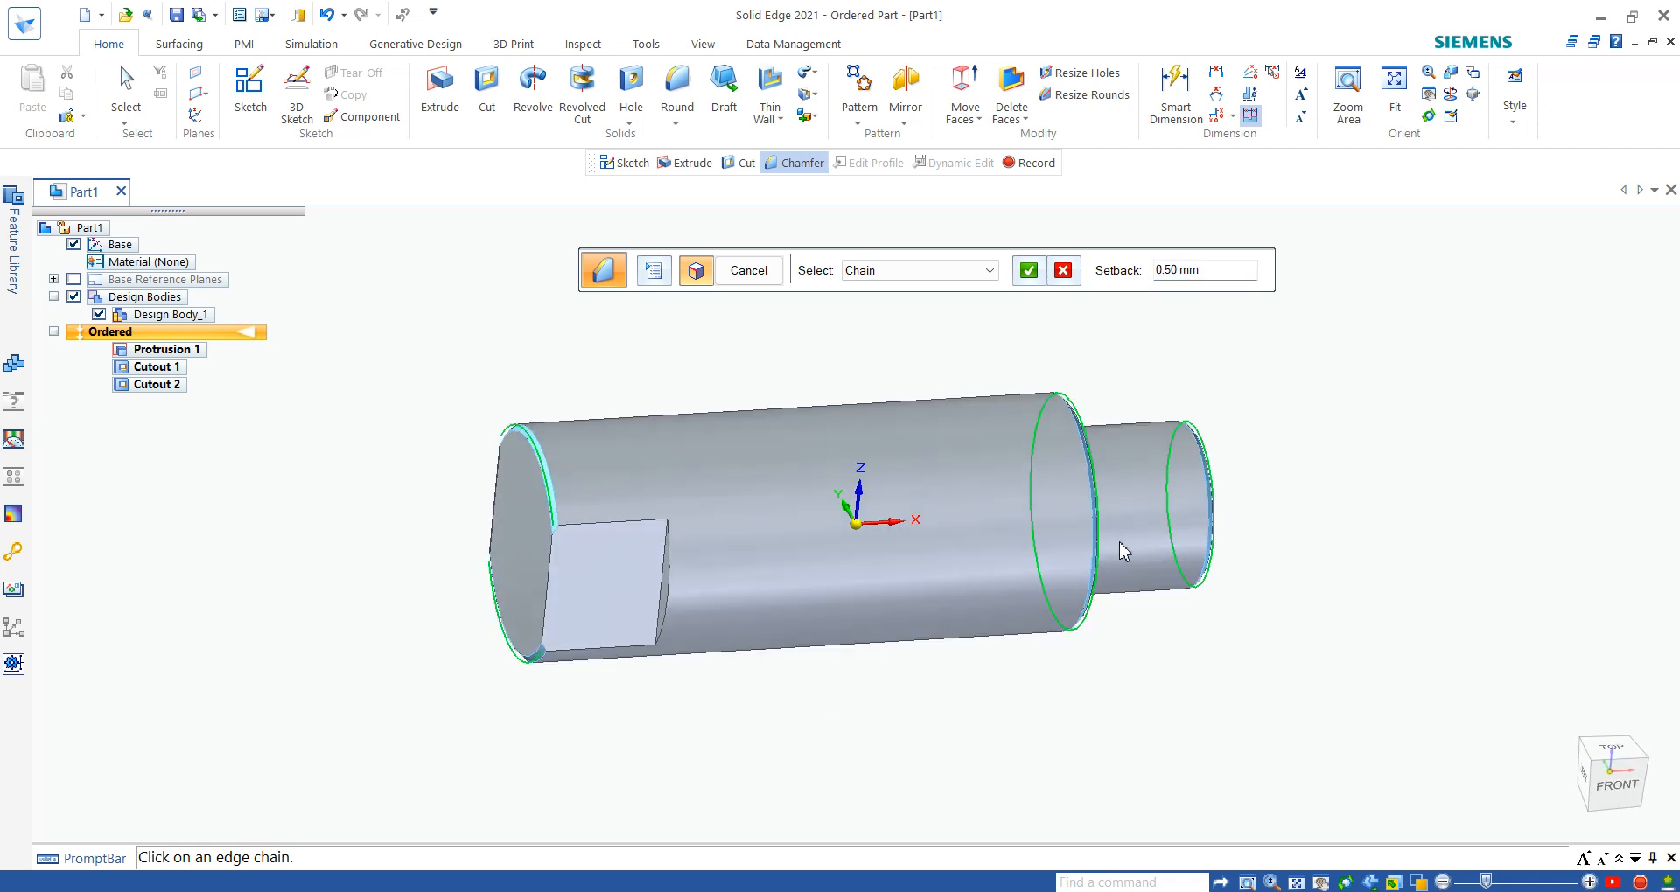
pyautogui.moveTo(1125, 552); pyautogui.dragTo(1031, 525, button='middle')
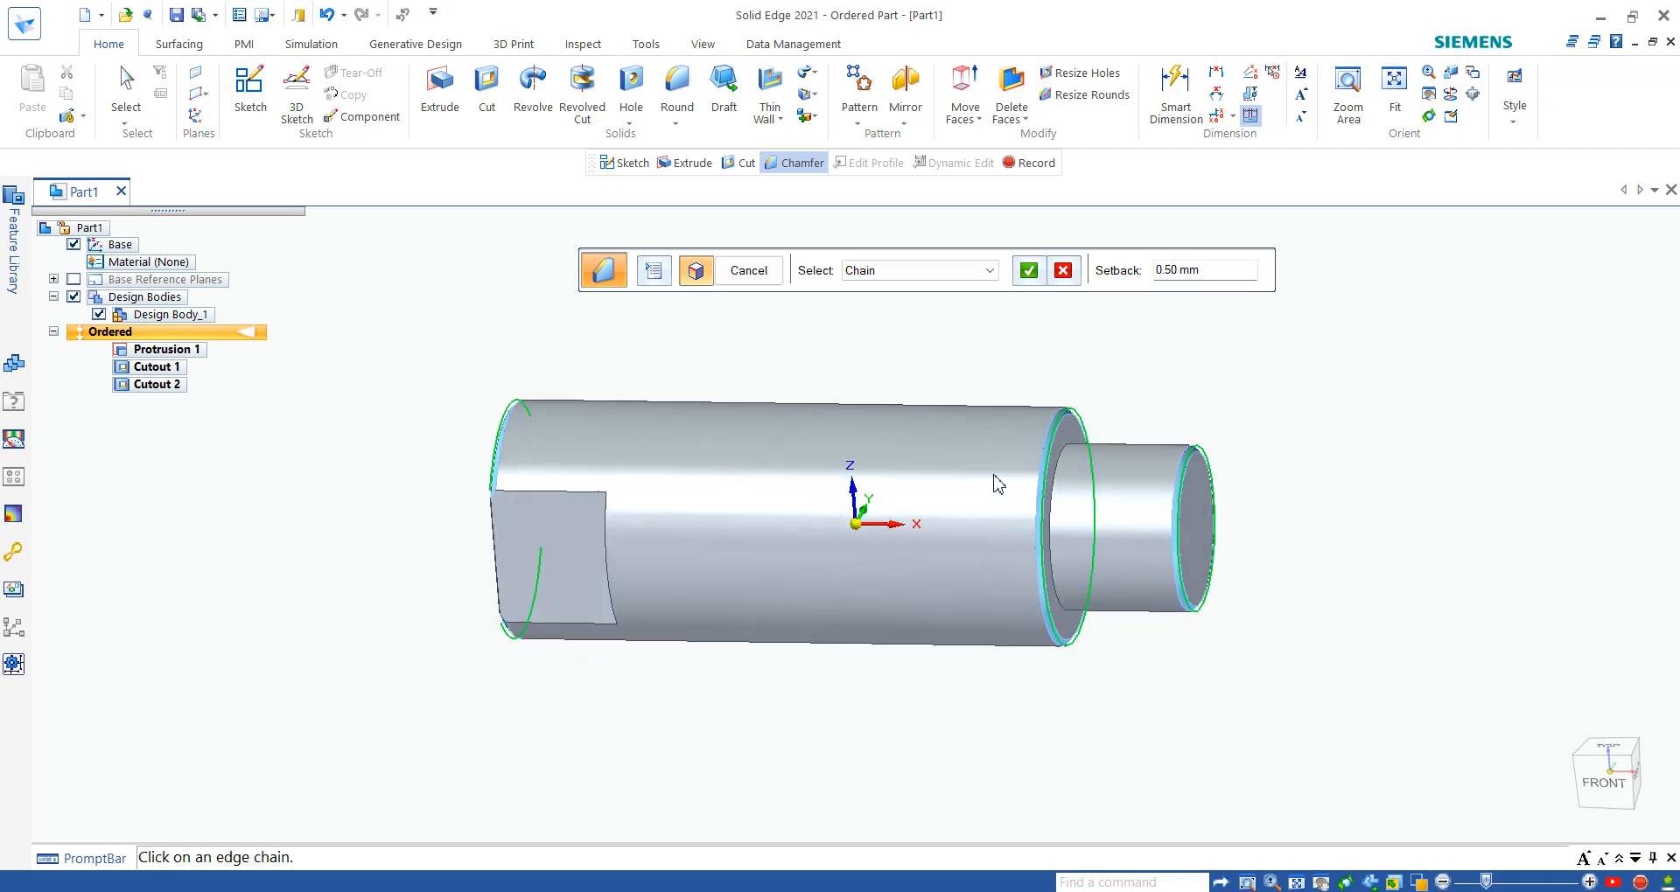
pyautogui.scroll(2, 1089, 407)
pyautogui.scroll(-1, 1084, 444)
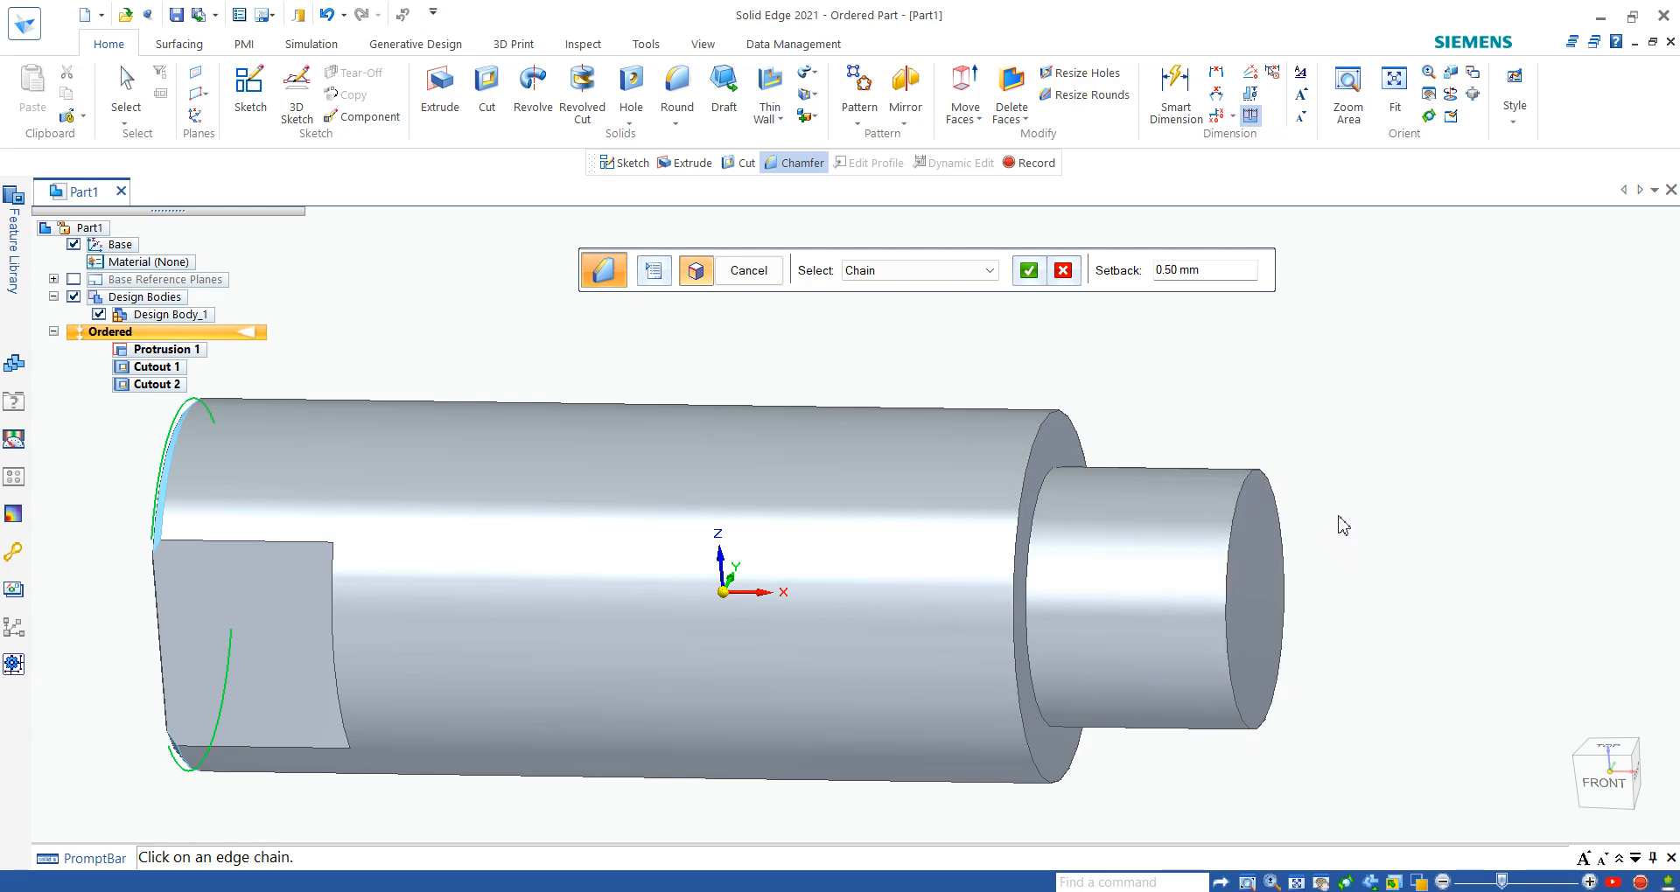
pyautogui.scroll(-3, 1338, 521)
pyautogui.moveTo(1210, 488); pyautogui.dragTo(1186, 535, button='middle')
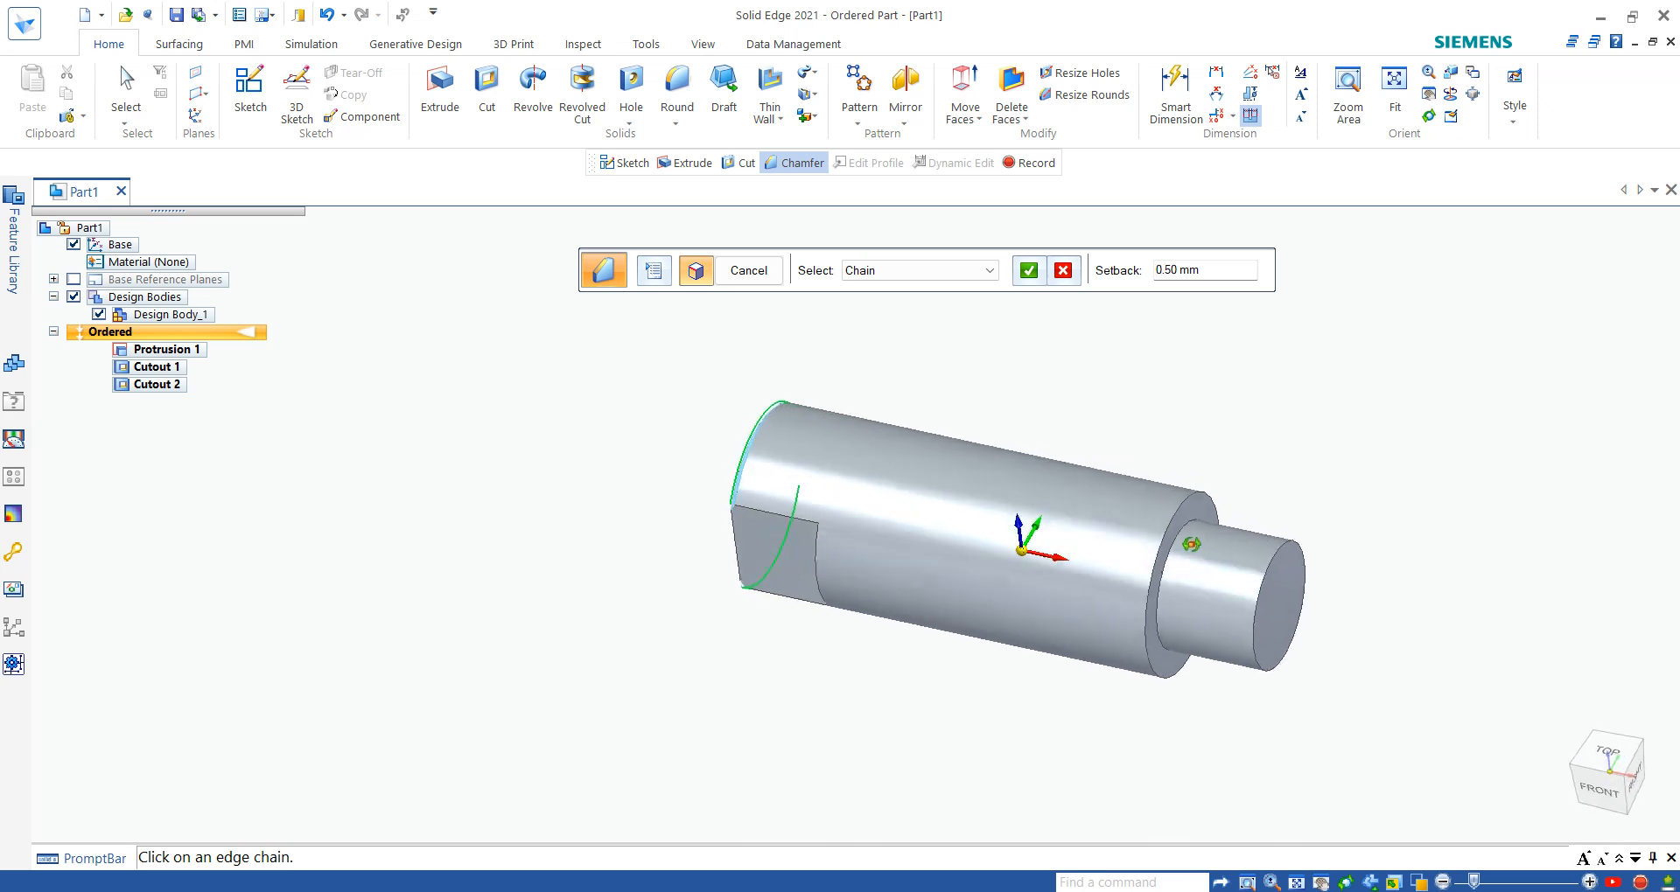
pyautogui.click(1290, 556)
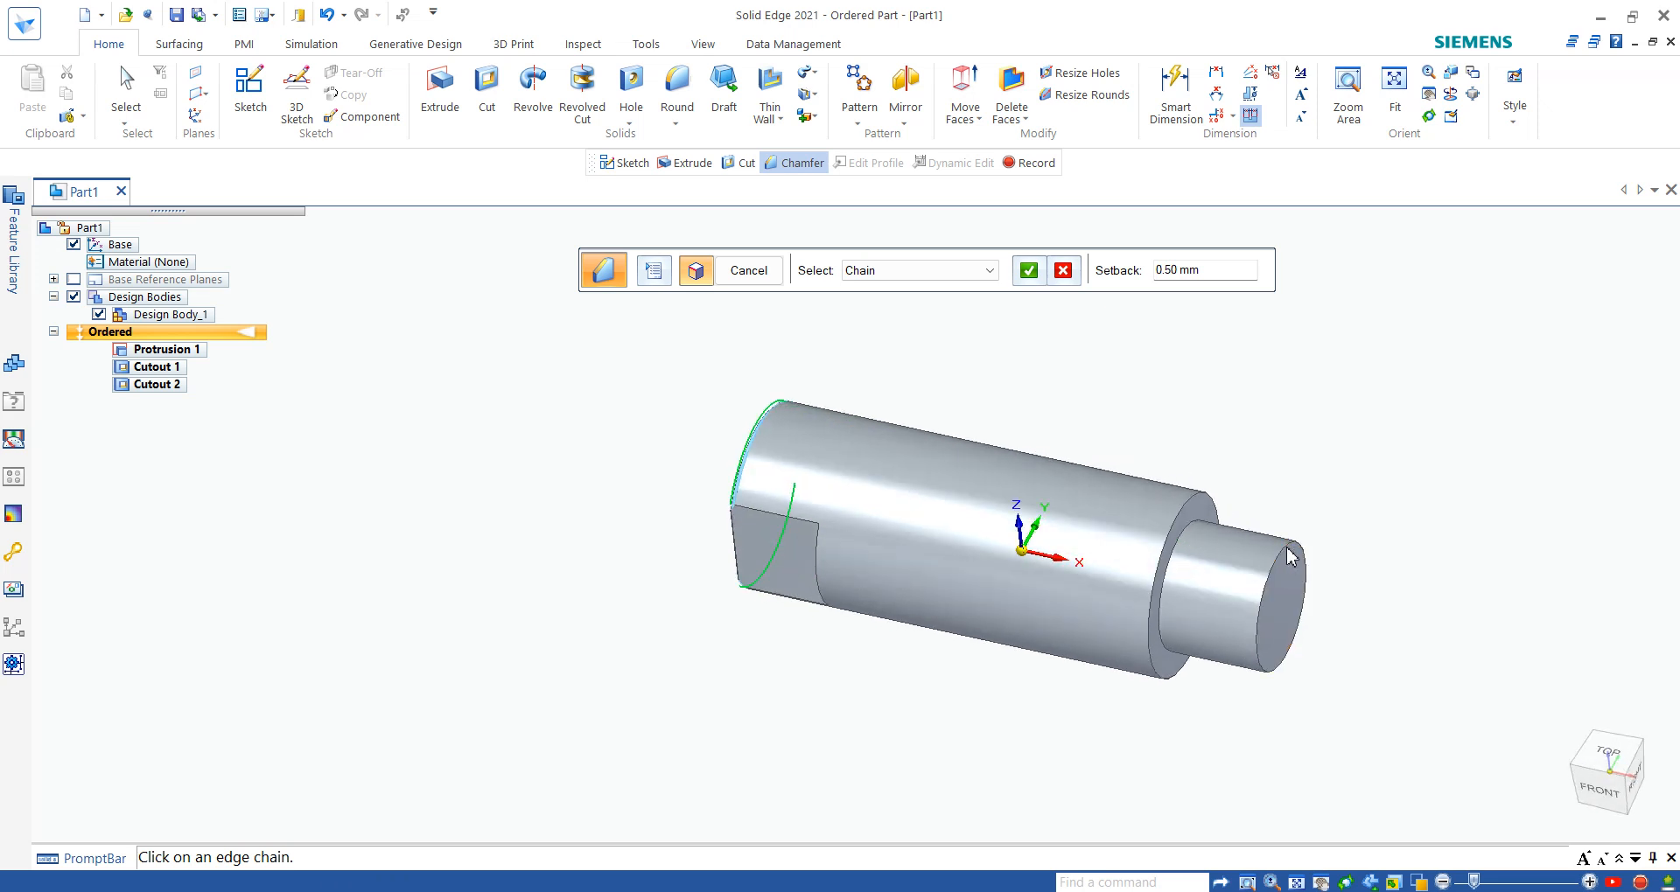
pyautogui.click(1195, 523)
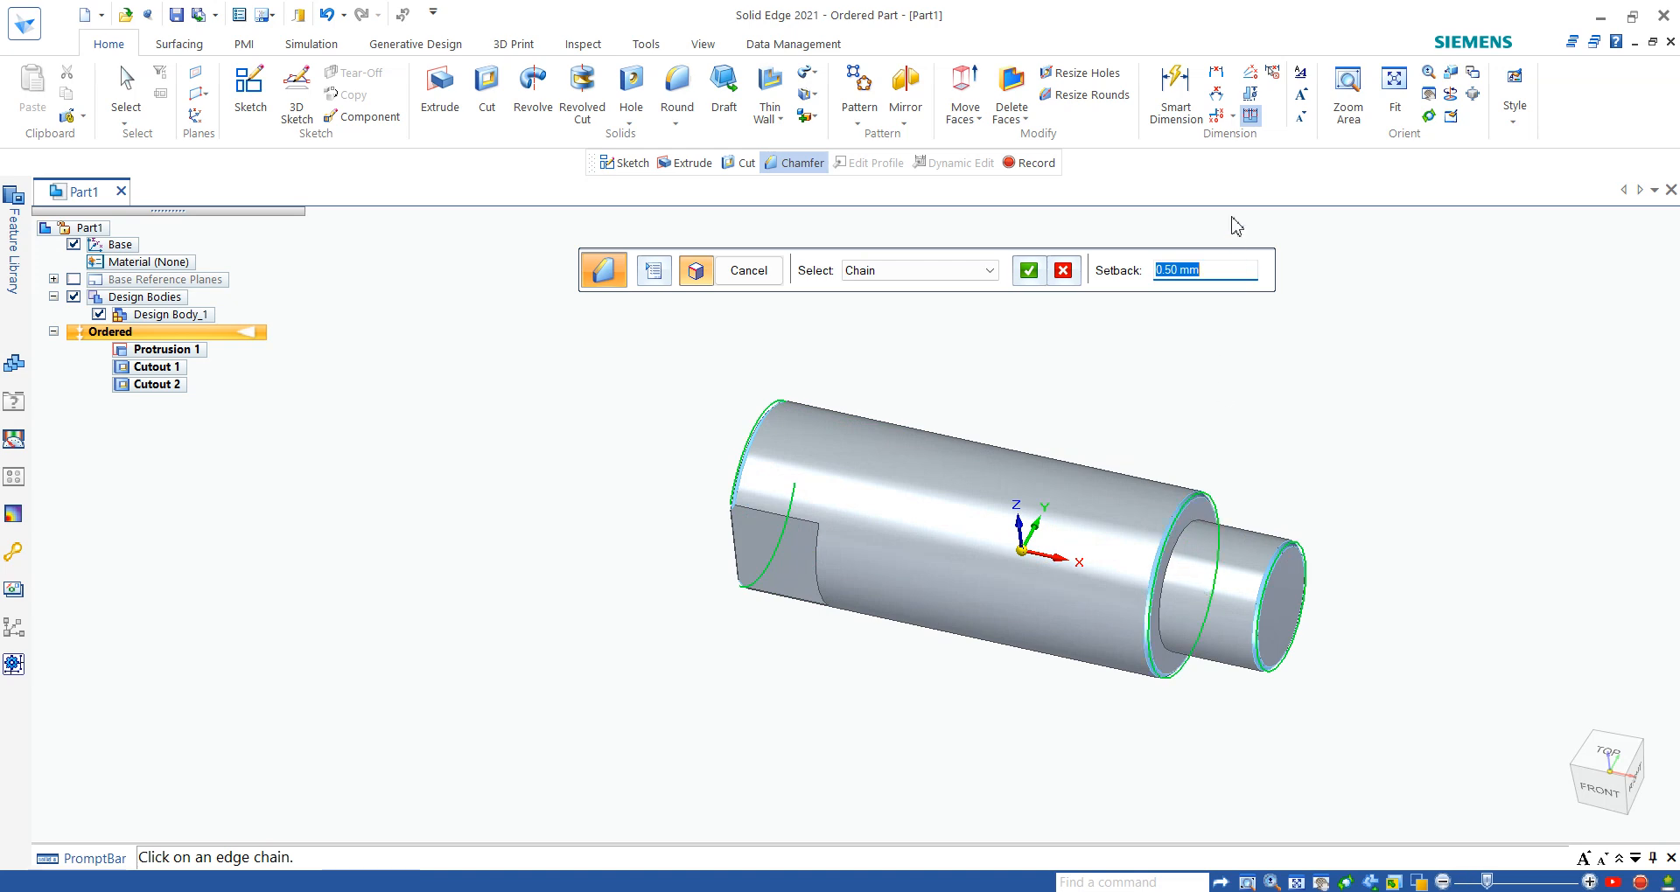
# - Set the setback of the selected edges to 1 mm and finish the chamfer
pyautogui.write('1')
pyautogui.press('Return')
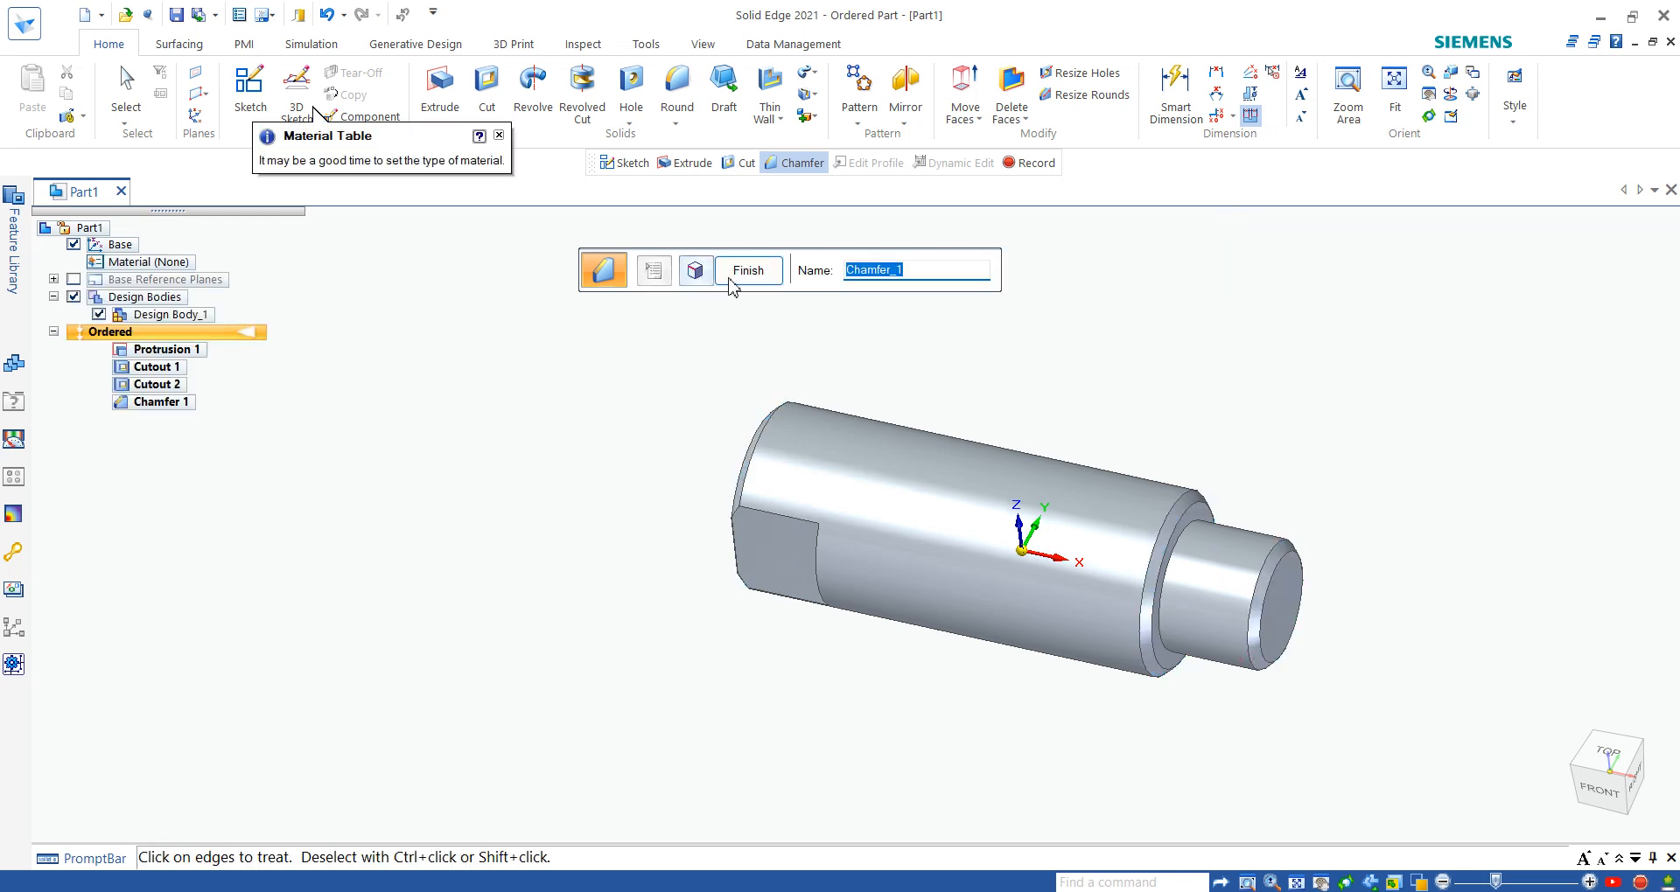
pyautogui.click(739, 276)
pyautogui.press('Escape')
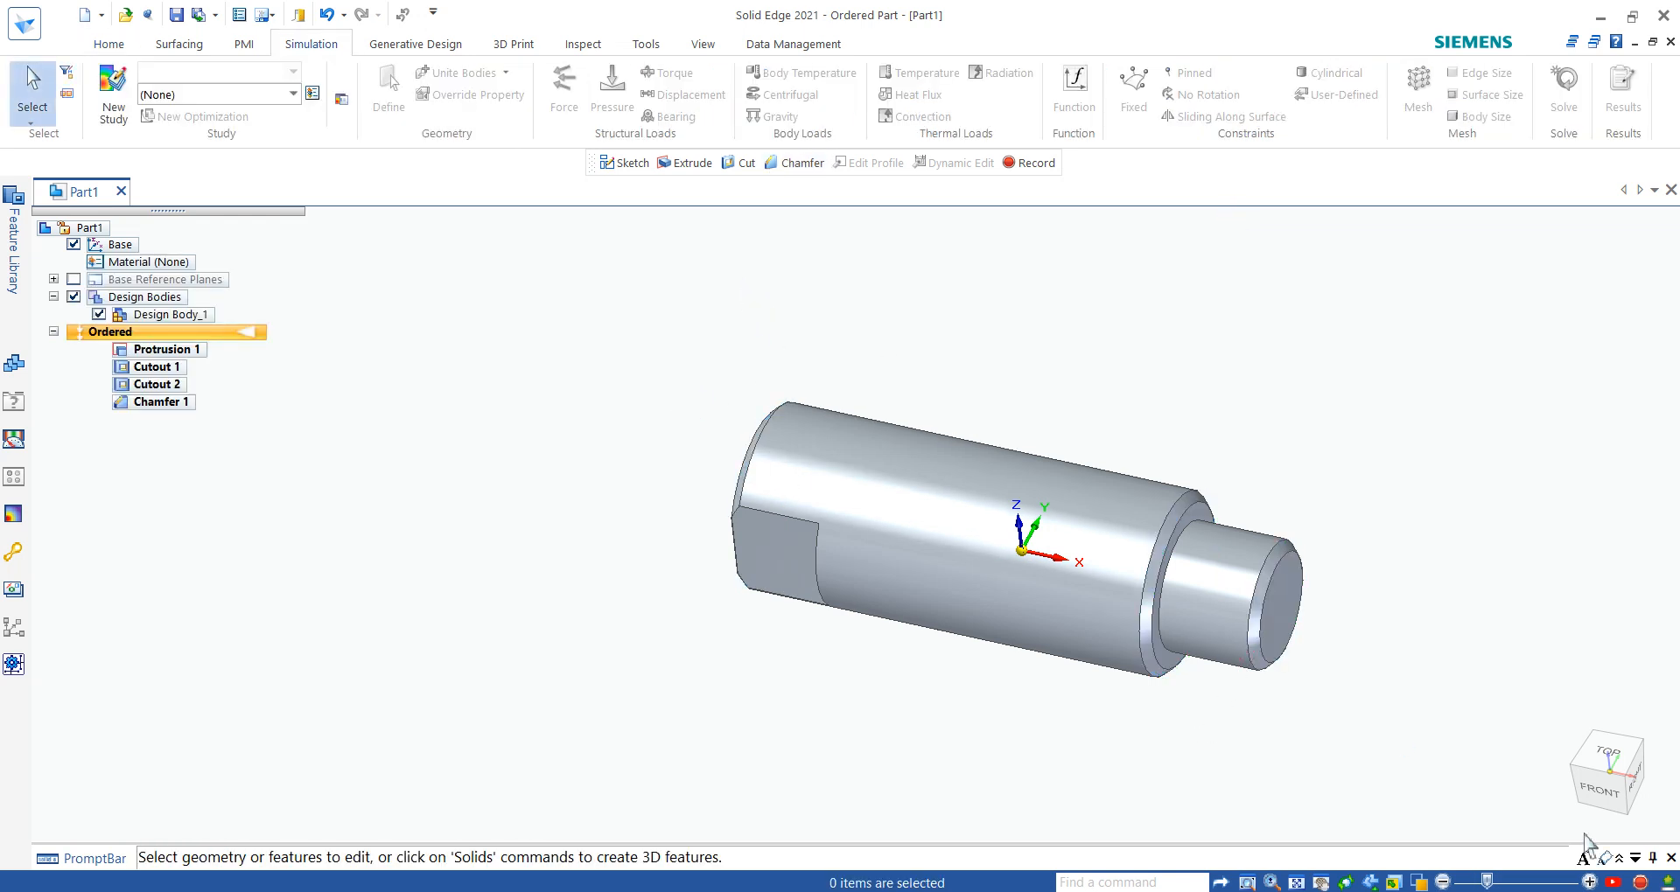
pyautogui.click(1570, 819)
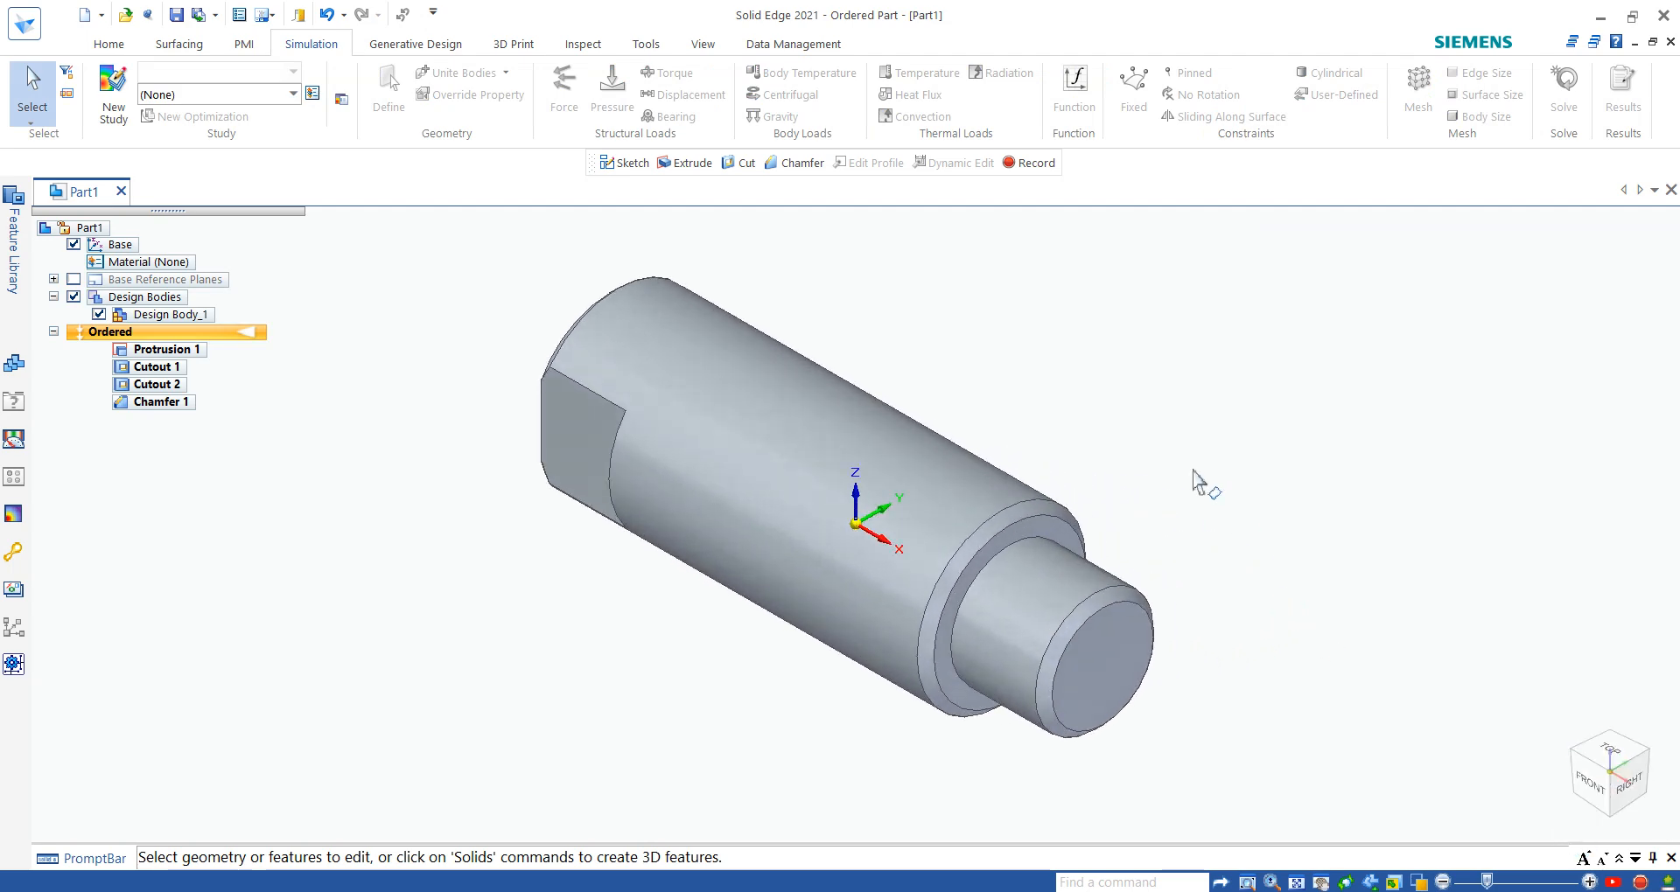